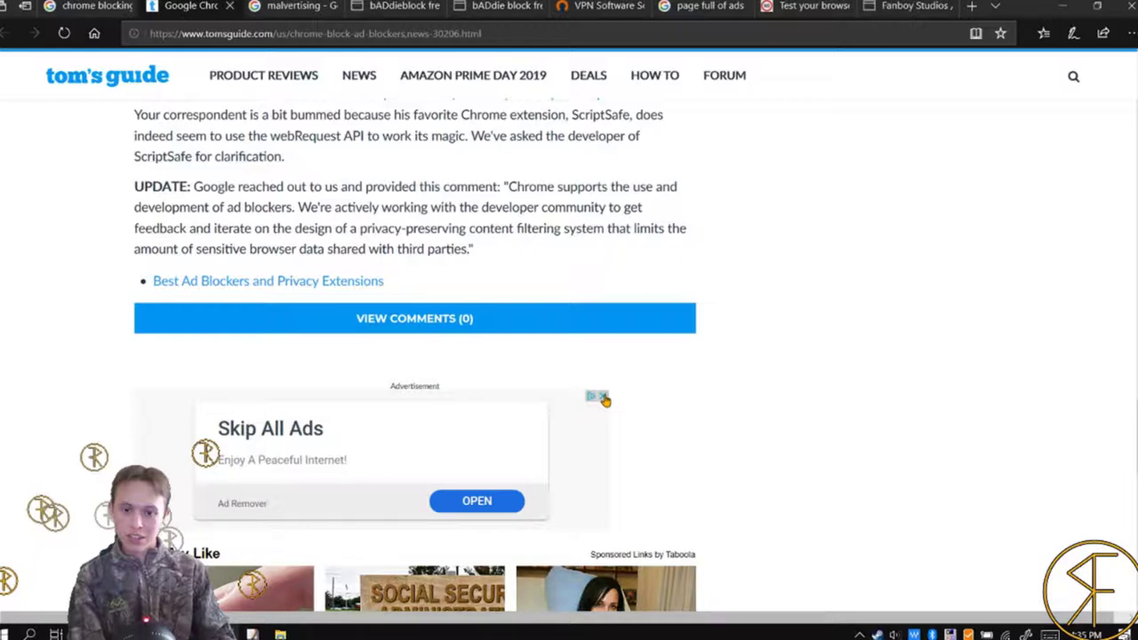
- Review the Tom's Guide article on Chrome blocking ad blockers and the Google search results for malvertising
{"action": "scroll", "coordinate": [604, 401], "scroll_direction": "down", "scroll_amount": 5}
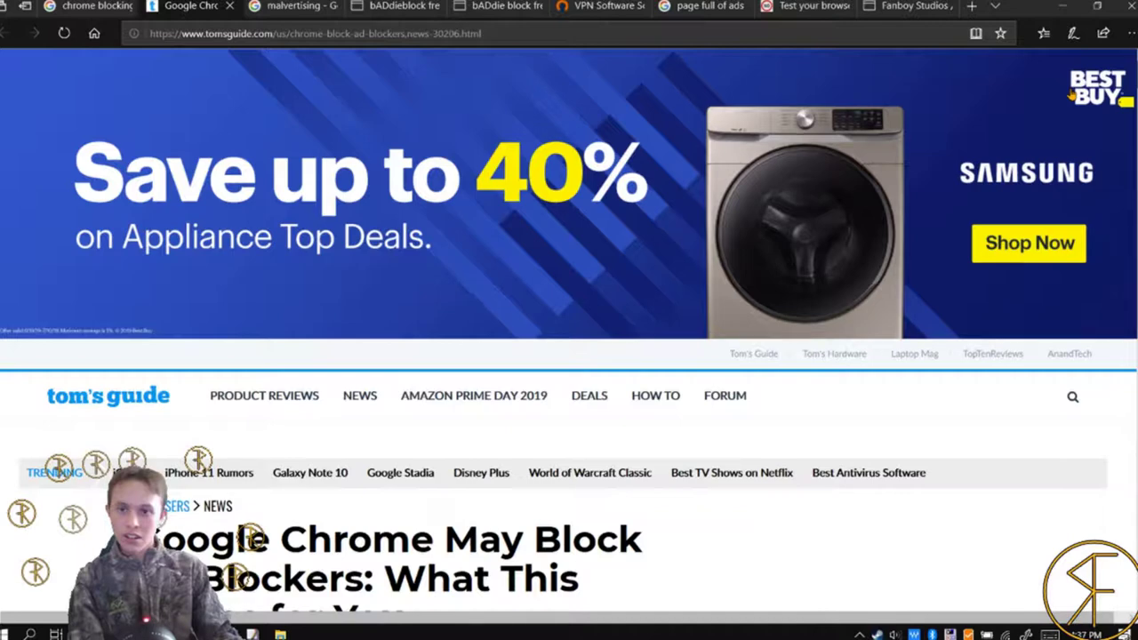
{"action": "key", "text": "ctrl+Tab"}
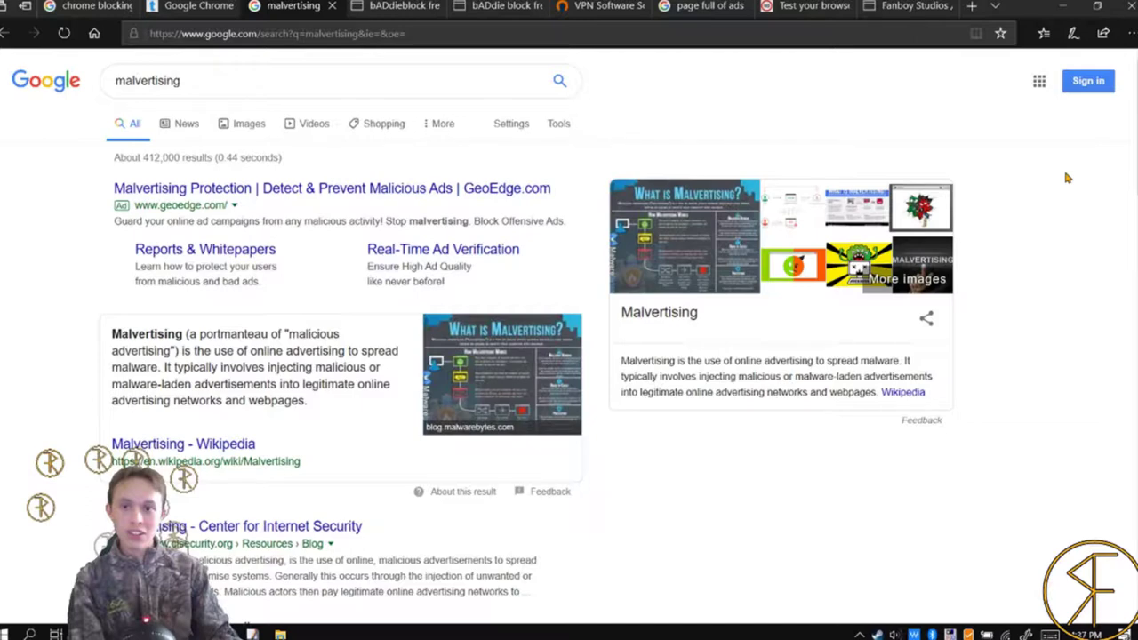
{"action": "scroll", "coordinate": [1067, 178], "scroll_direction": "down", "scroll_amount": 15}
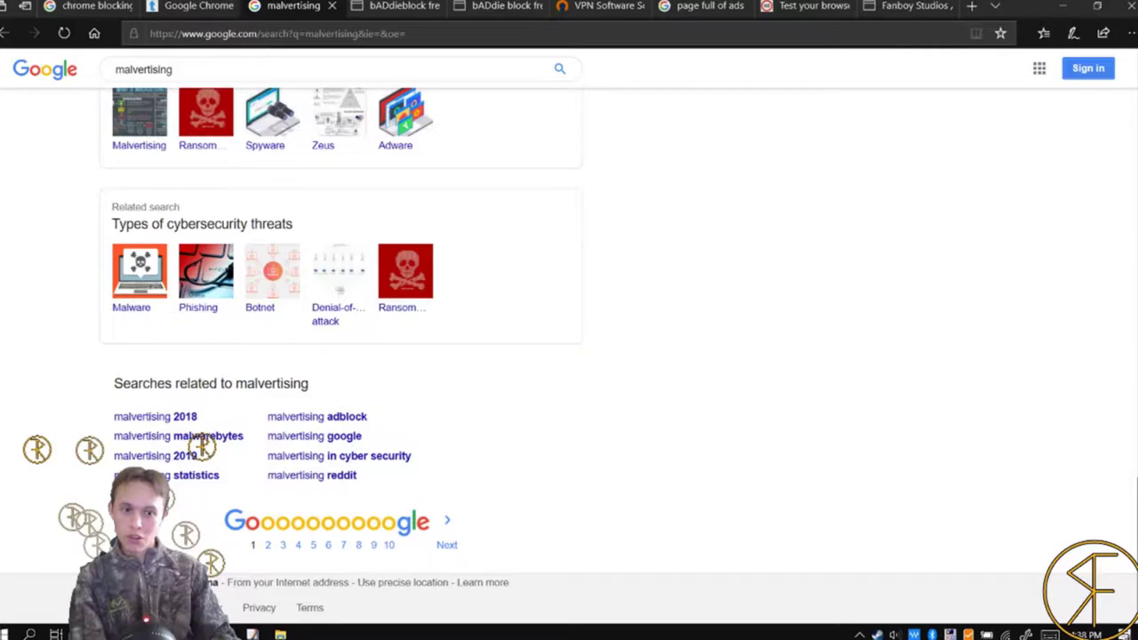
{"action": "scroll", "coordinate": [434, 176], "scroll_direction": "up", "scroll_amount": 15}
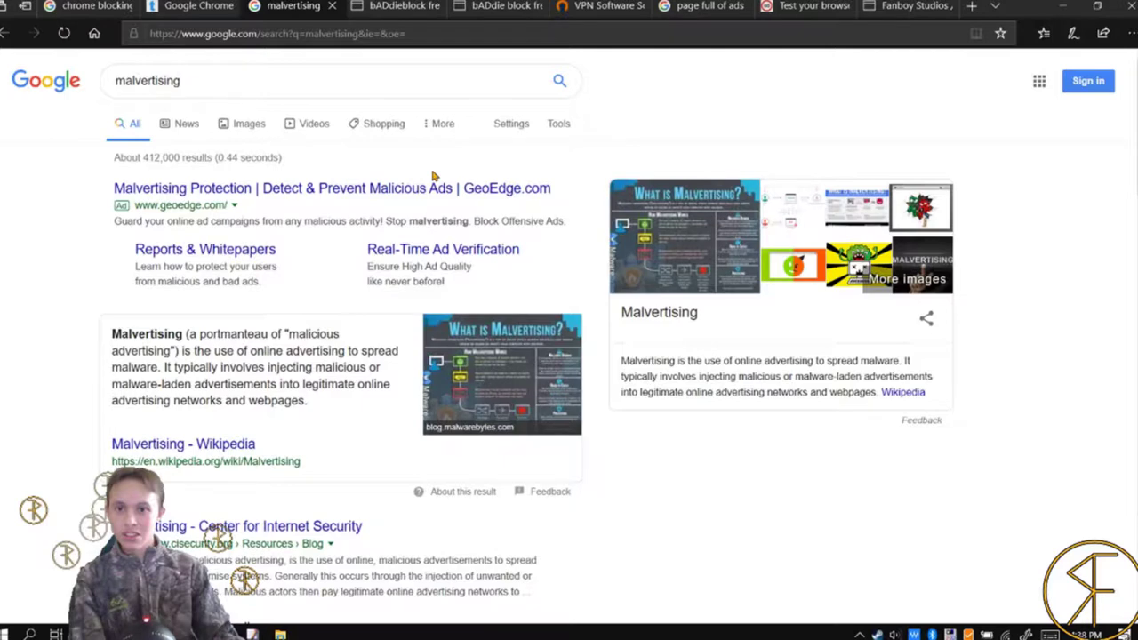
{"action": "left_click", "coordinate": [89, 6]}
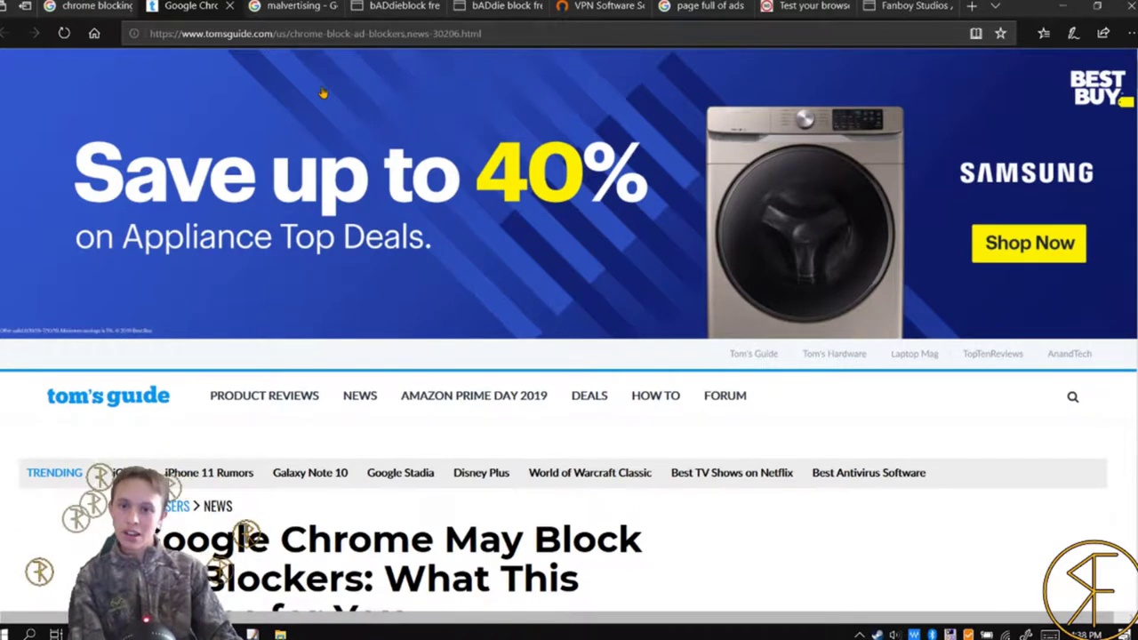
- View the bADdieblock free cloud vpn website and go back to the Google search results that list it
{"action": "left_click", "coordinate": [398, 6]}
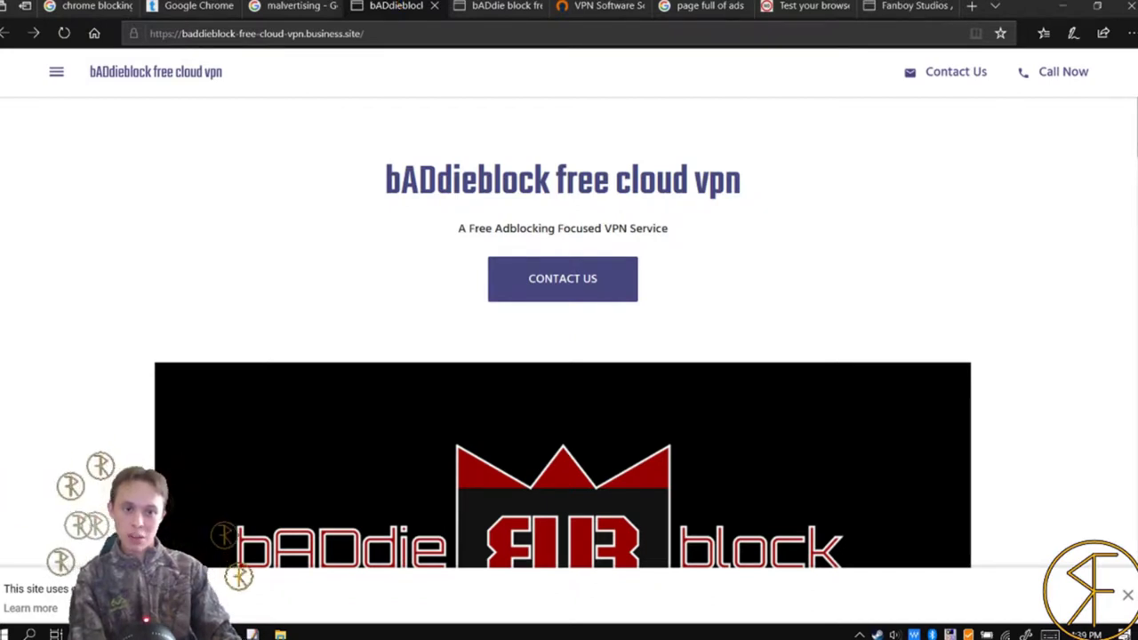
{"action": "scroll", "coordinate": [569, 355], "scroll_direction": "down", "scroll_amount": 1}
{"action": "scroll", "coordinate": [569, 356], "scroll_direction": "up", "scroll_amount": 1}
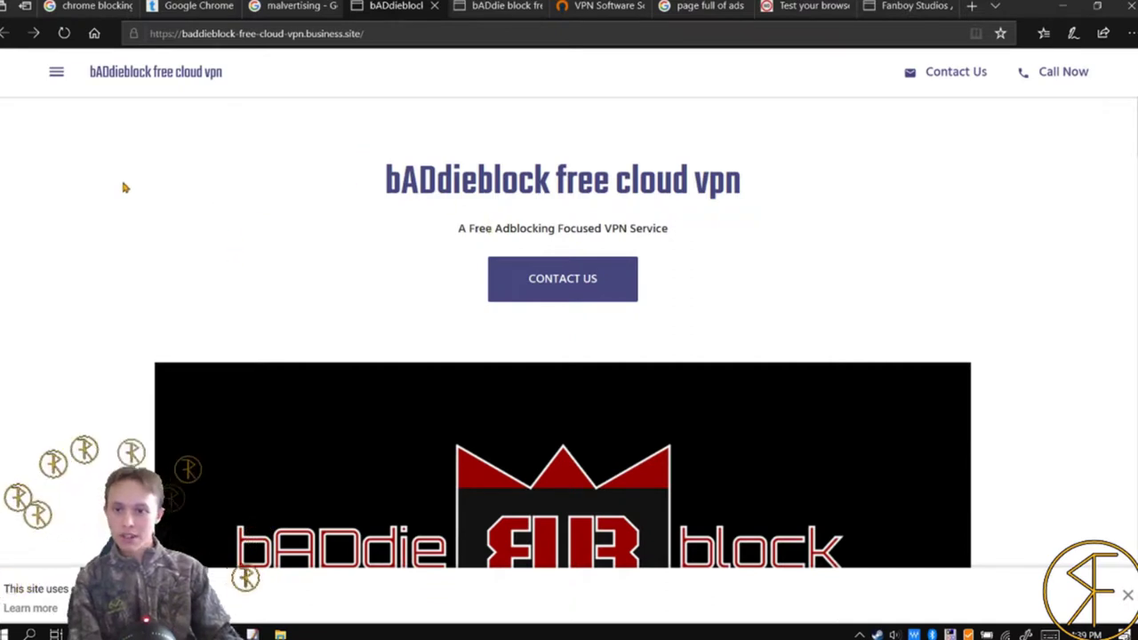
{"action": "key", "text": "alt+Left"}
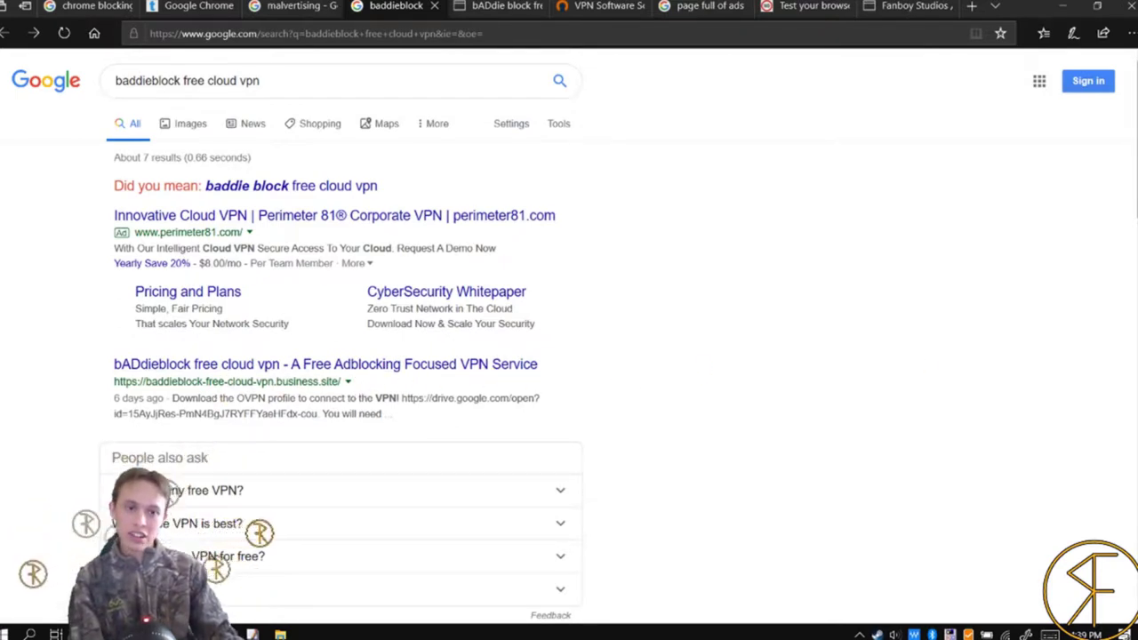
{"action": "scroll", "coordinate": [569, 338], "scroll_direction": "down", "scroll_amount": 3}
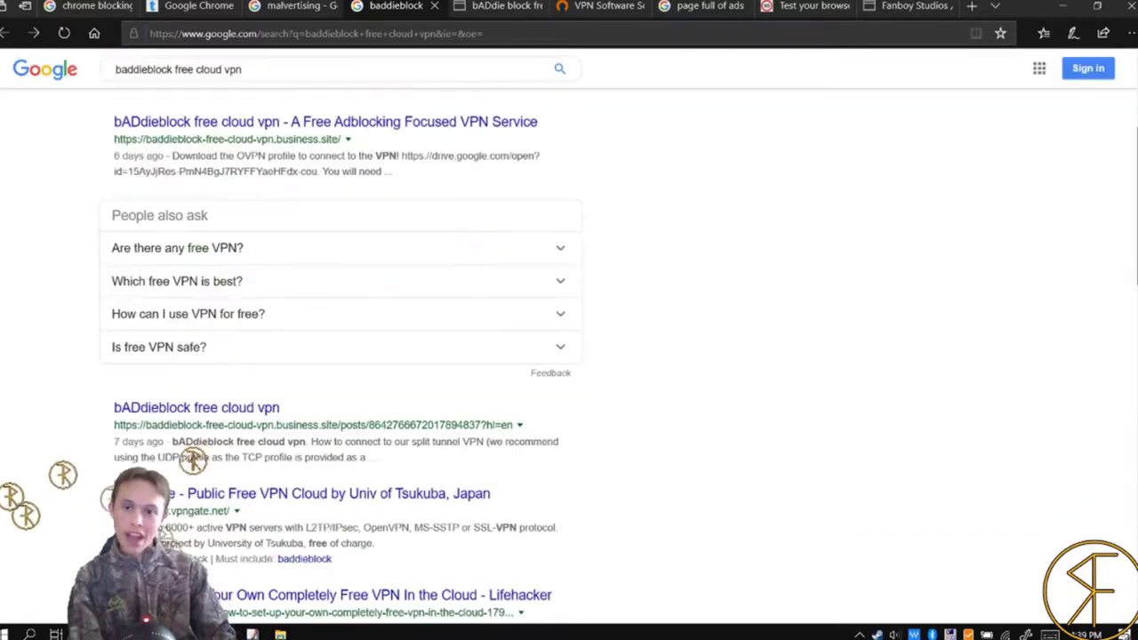
{"action": "scroll", "coordinate": [896, 264], "scroll_direction": "up", "scroll_amount": 3}
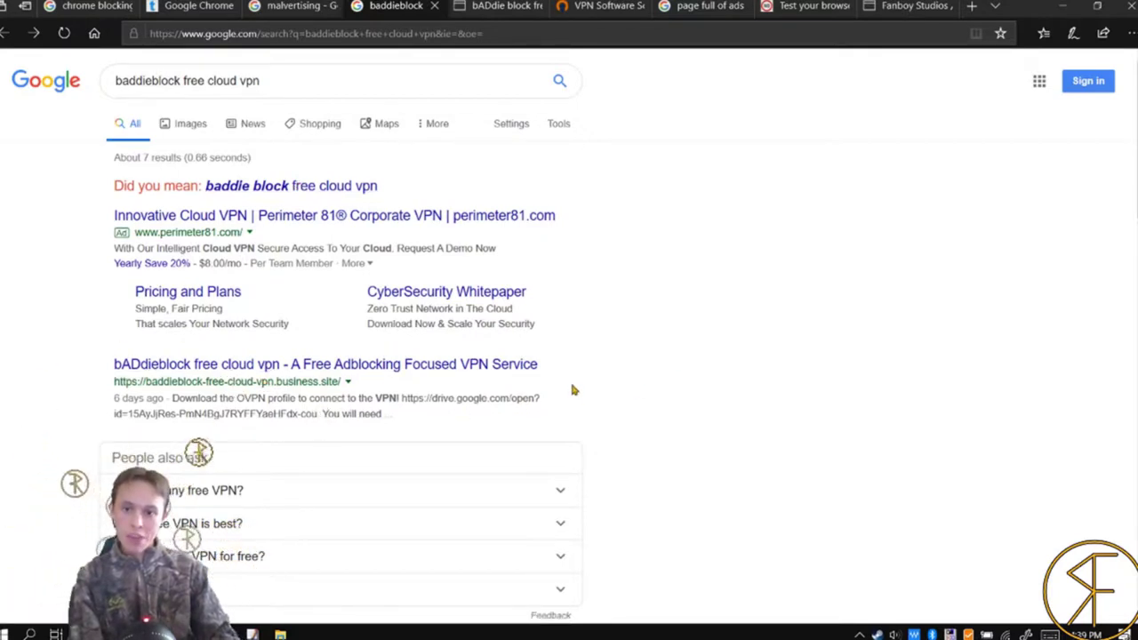
- Return to the bADdieblock website and read the Updates post on downloading the OVPN profile and connecting to the VPN
{"action": "key", "text": "F5"}
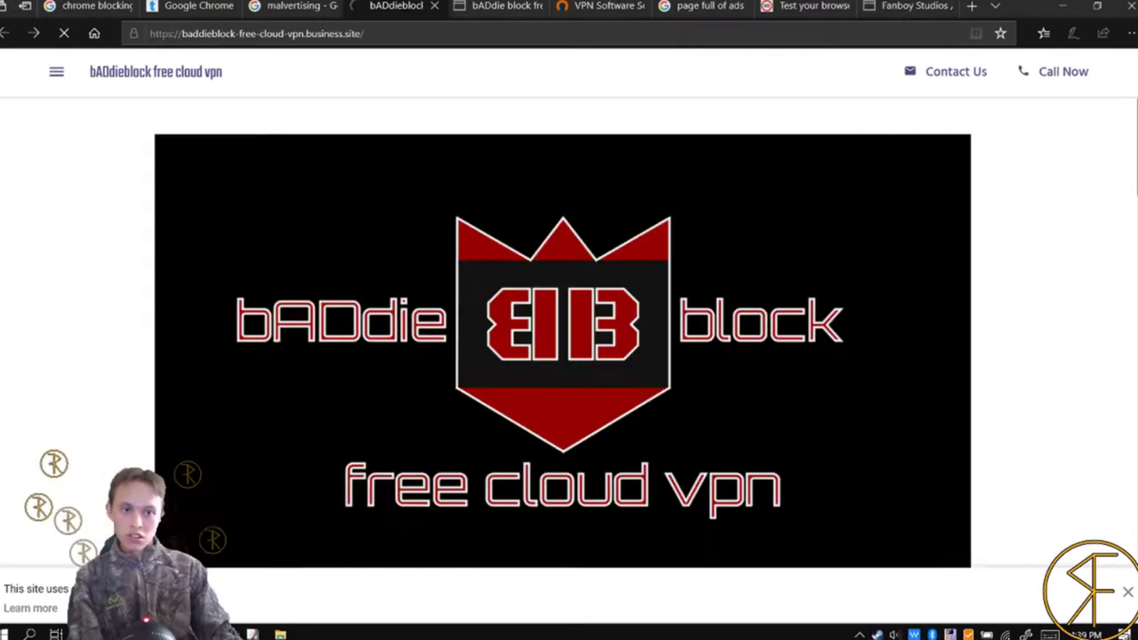
{"action": "scroll", "coordinate": [562, 338], "scroll_direction": "down", "scroll_amount": 3}
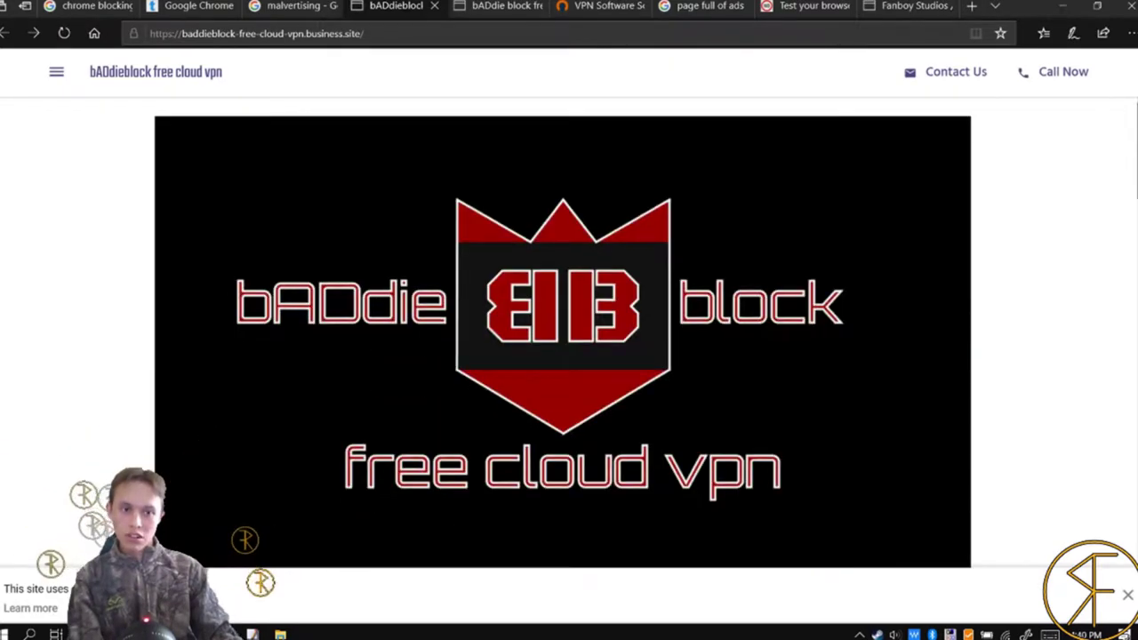
{"action": "scroll", "coordinate": [570, 338], "scroll_direction": "down", "scroll_amount": 5}
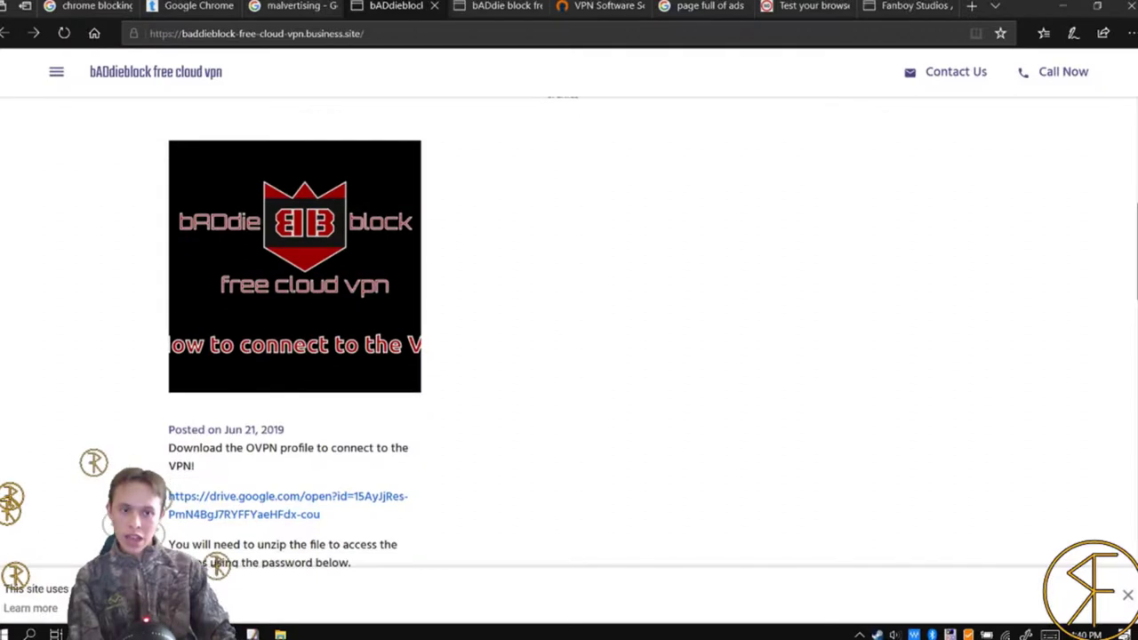
{"action": "scroll", "coordinate": [569, 338], "scroll_direction": "up", "scroll_amount": 10}
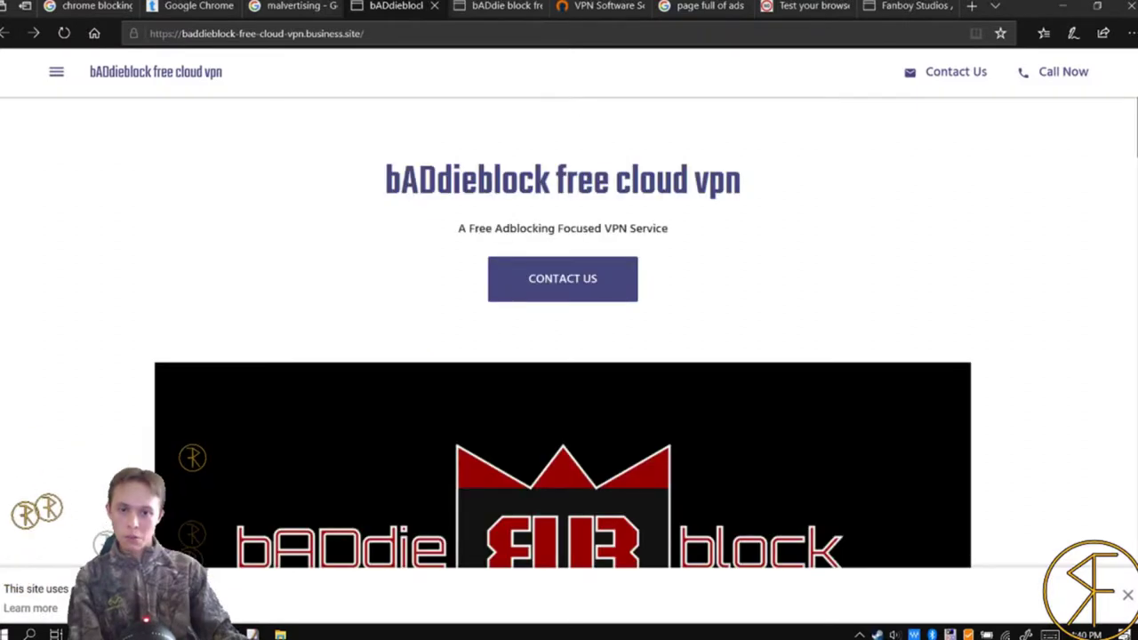
{"action": "scroll", "coordinate": [569, 338], "scroll_direction": "down", "scroll_amount": 5}
{"action": "scroll", "coordinate": [570, 338], "scroll_direction": "up", "scroll_amount": 5}
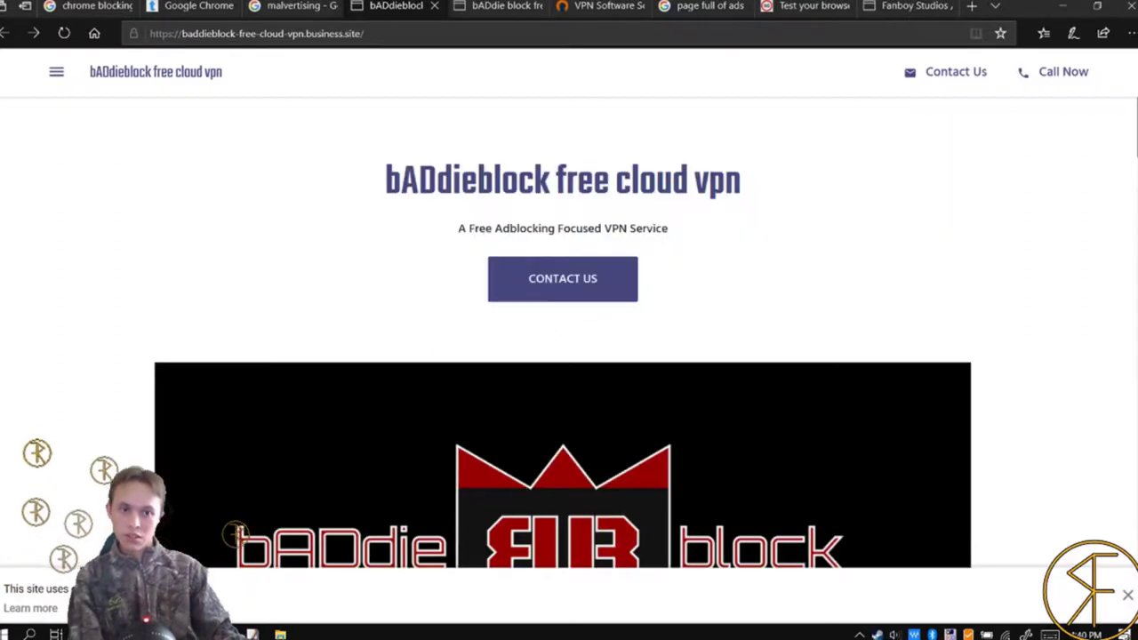
{"action": "scroll", "coordinate": [569, 338], "scroll_direction": "down", "scroll_amount": 1}
{"action": "scroll", "coordinate": [569, 338], "scroll_direction": "down", "scroll_amount": 10}
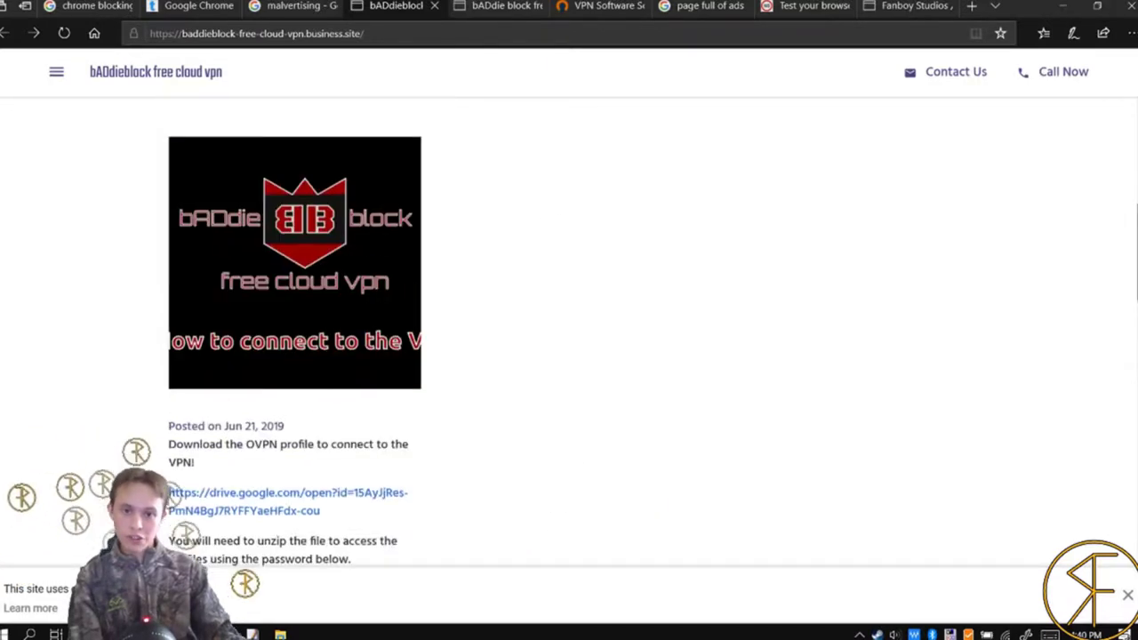
{"action": "scroll", "coordinate": [569, 338], "scroll_direction": "down", "scroll_amount": 3}
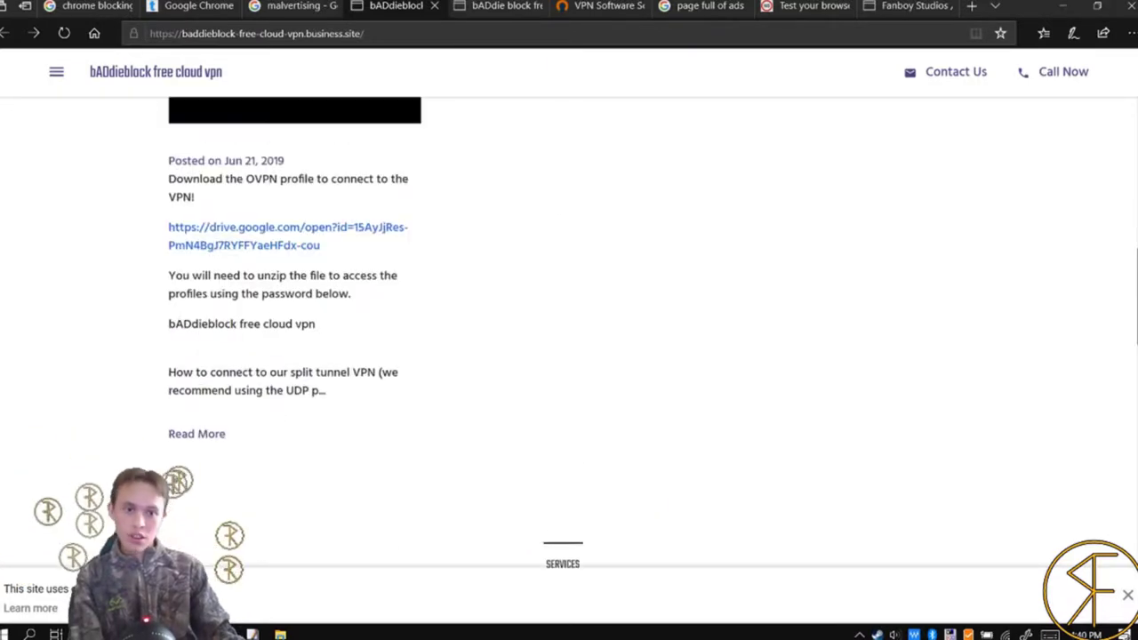
{"action": "scroll", "coordinate": [569, 338], "scroll_direction": "up", "scroll_amount": 10}
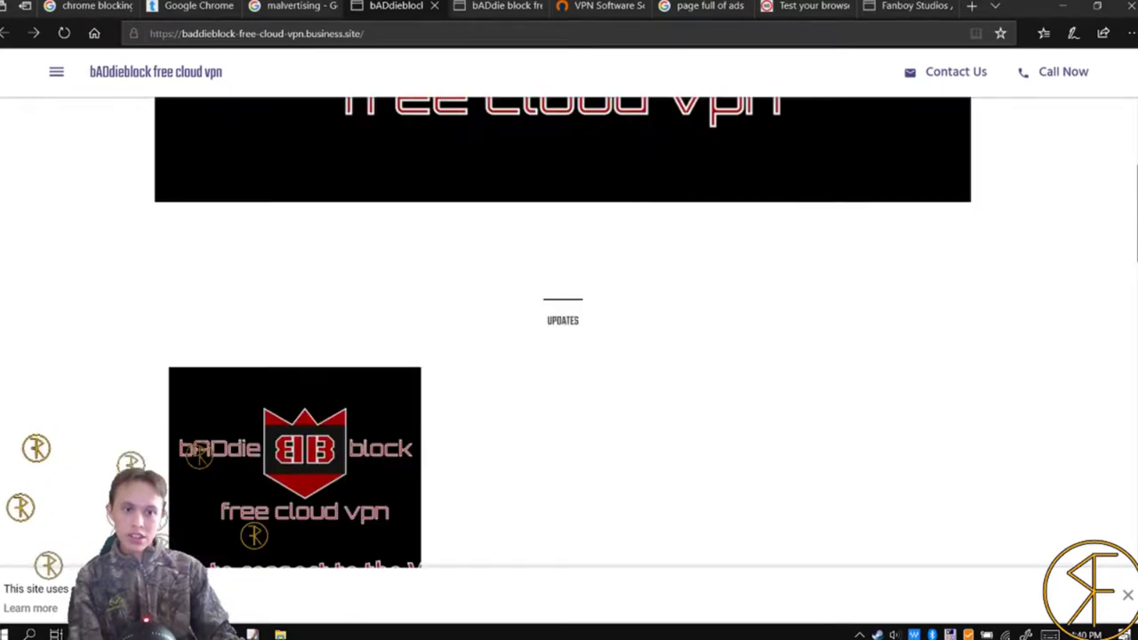
{"action": "scroll", "coordinate": [570, 338], "scroll_direction": "down", "scroll_amount": 7}
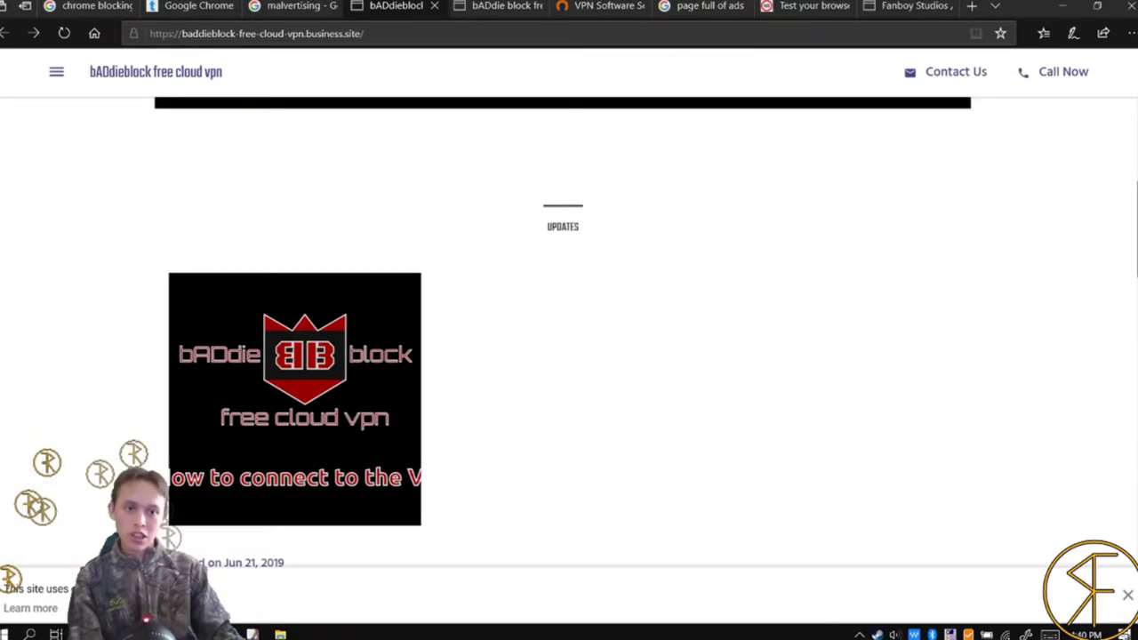
{"action": "scroll", "coordinate": [569, 338], "scroll_direction": "down", "scroll_amount": 5}
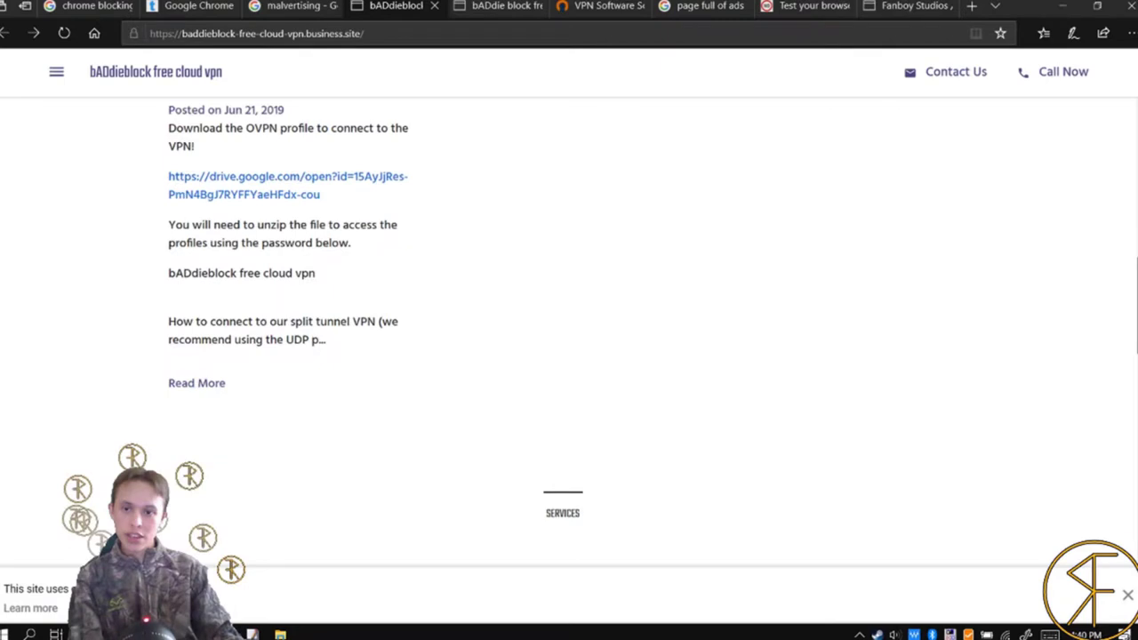
{"action": "scroll", "coordinate": [569, 338], "scroll_direction": "up", "scroll_amount": 1}
{"action": "scroll", "coordinate": [569, 337], "scroll_direction": "up", "scroll_amount": 1}
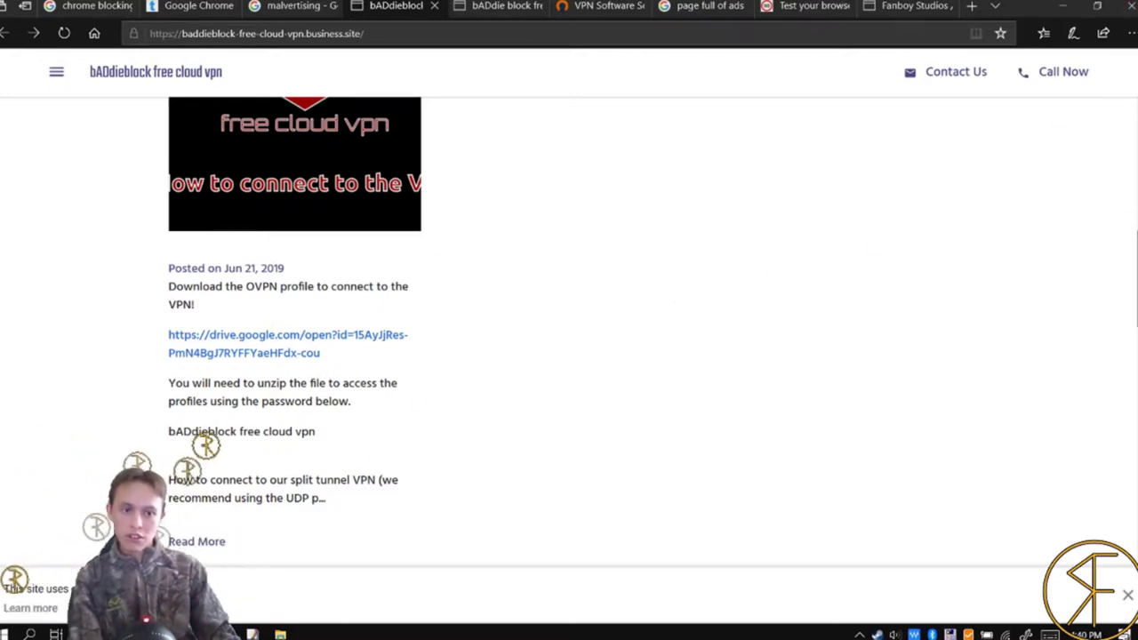
{"action": "scroll", "coordinate": [295, 355], "scroll_direction": "up", "scroll_amount": 3}
{"action": "scroll", "coordinate": [294, 356], "scroll_direction": "down", "scroll_amount": 4}
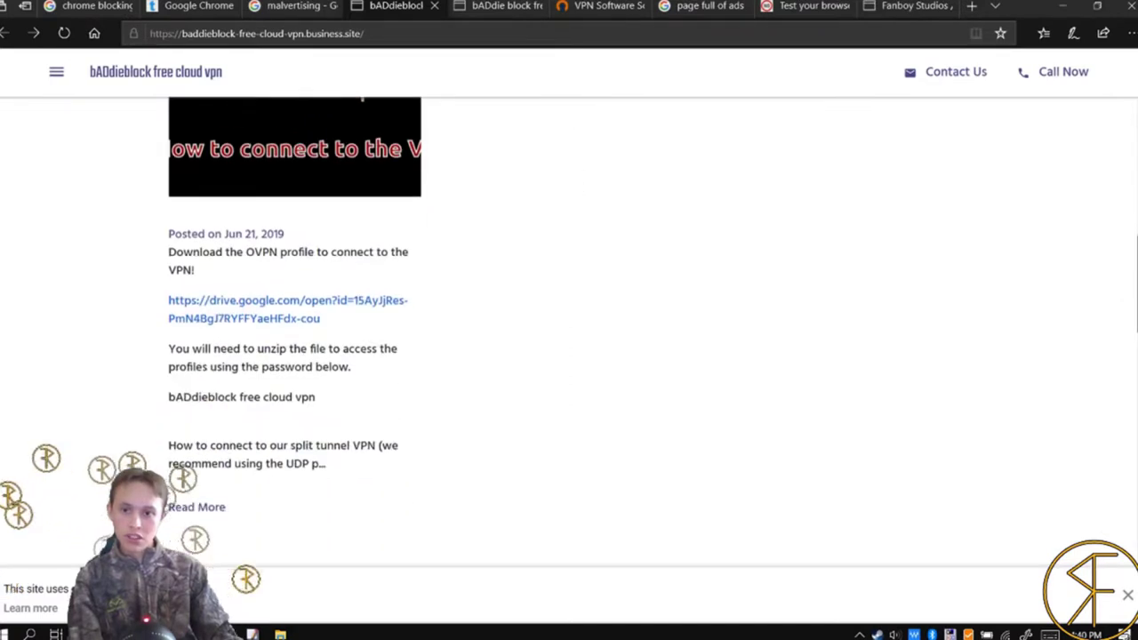
{"action": "scroll", "coordinate": [294, 356], "scroll_direction": "down", "scroll_amount": 2}
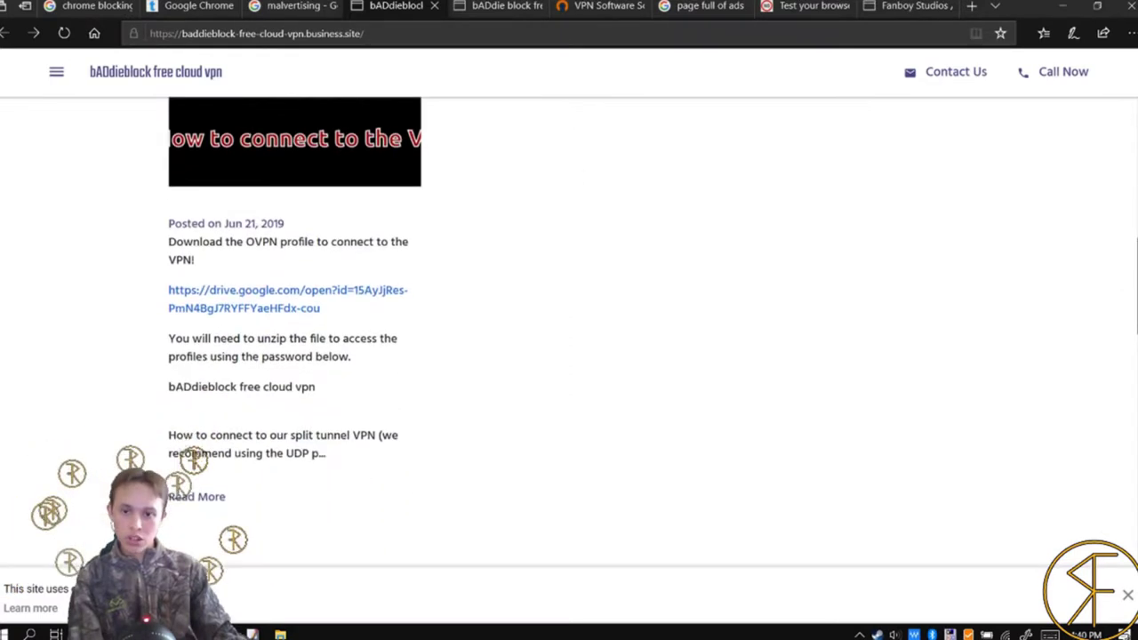
{"action": "scroll", "coordinate": [295, 356], "scroll_direction": "up", "scroll_amount": 2}
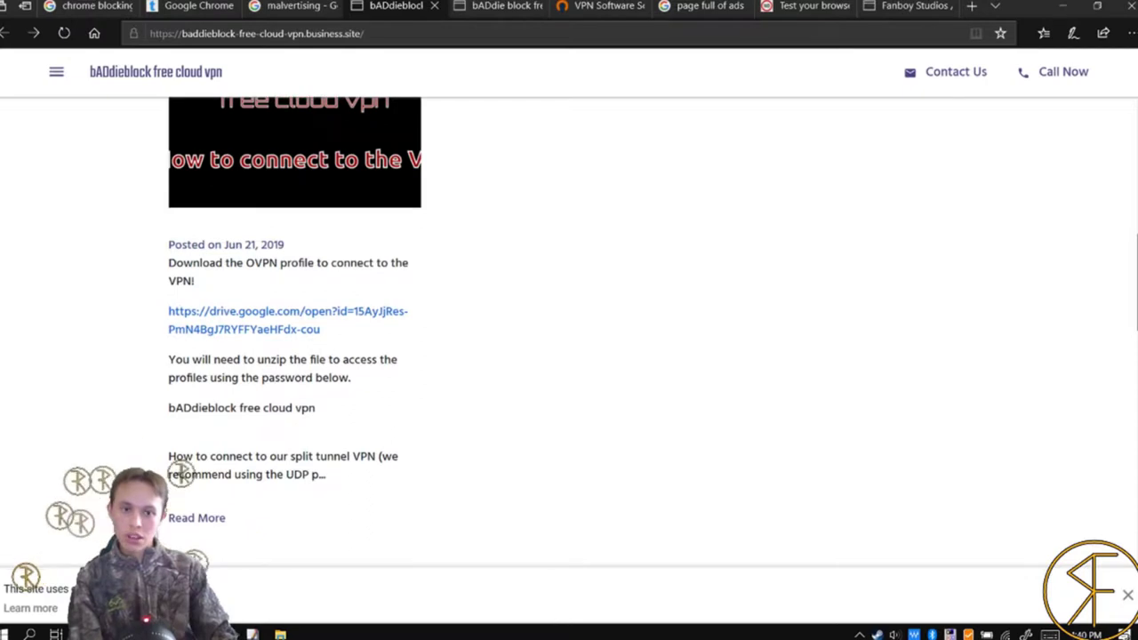
{"action": "scroll", "coordinate": [295, 356], "scroll_direction": "down", "scroll_amount": 1}
{"action": "scroll", "coordinate": [295, 356], "scroll_direction": "up", "scroll_amount": 6}
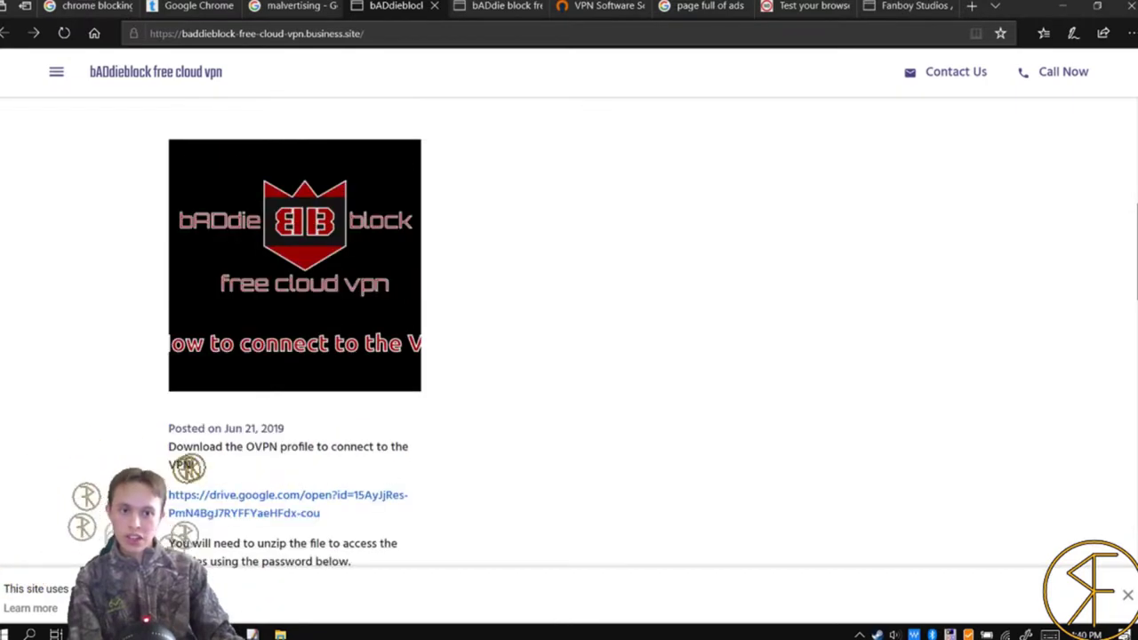
{"action": "scroll", "coordinate": [294, 355], "scroll_direction": "down", "scroll_amount": 1}
{"action": "scroll", "coordinate": [295, 356], "scroll_direction": "down", "scroll_amount": 9}
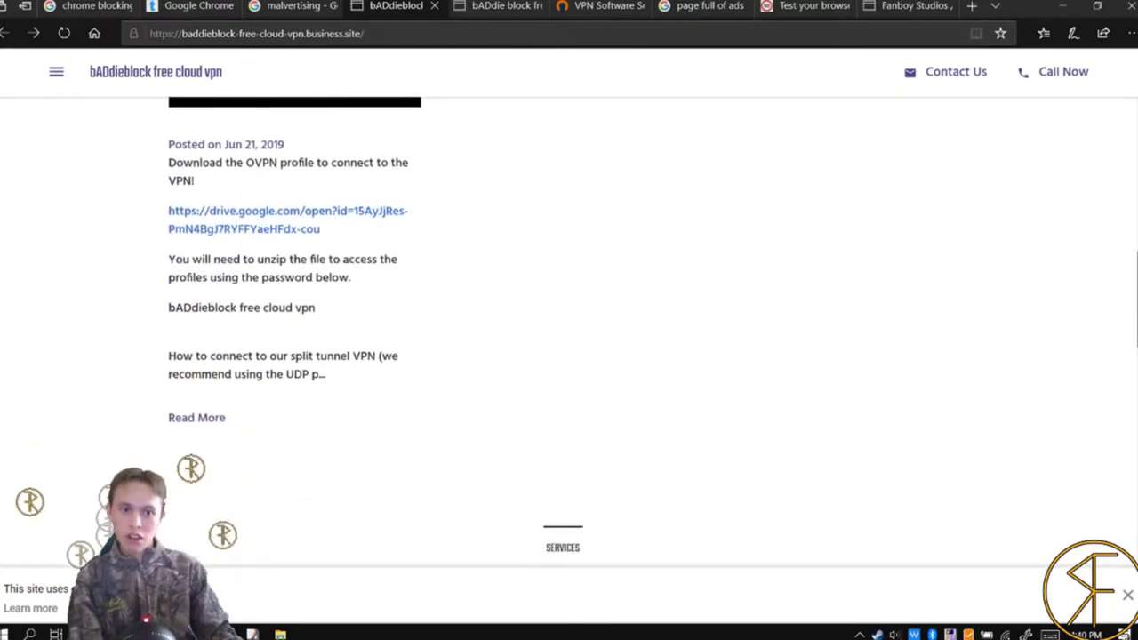
- Look over the bADdieblock page from its header down to the Services section and return to the page start
{"action": "scroll", "coordinate": [295, 356], "scroll_direction": "up", "scroll_amount": 20}
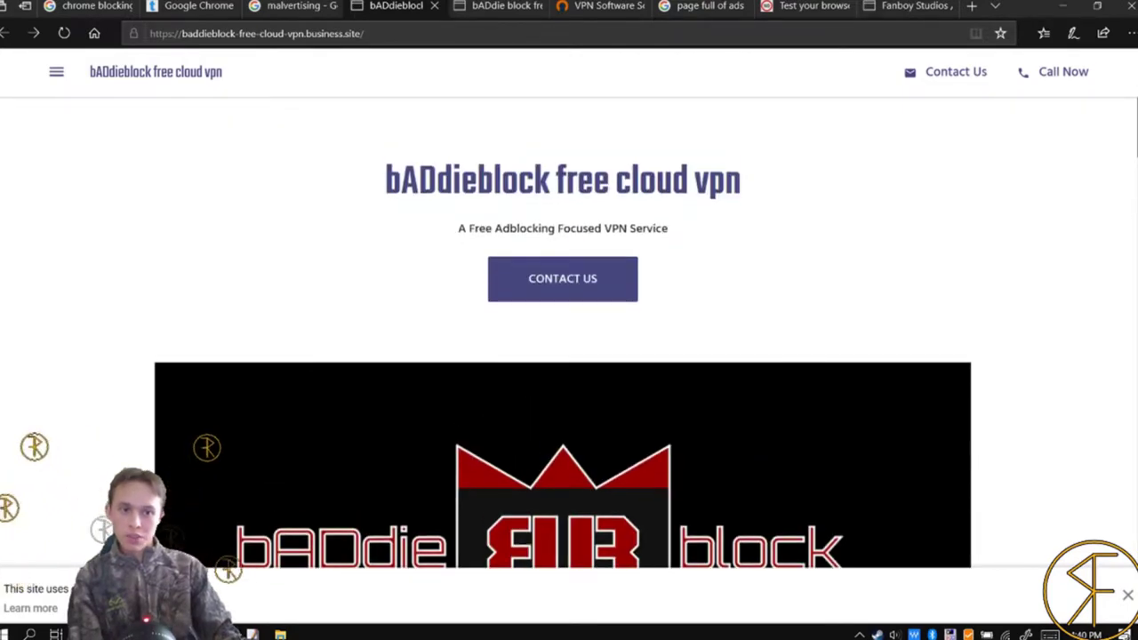
{"action": "scroll", "coordinate": [563, 355], "scroll_direction": "down", "scroll_amount": 17}
{"action": "scroll", "coordinate": [563, 356], "scroll_direction": "down", "scroll_amount": 12}
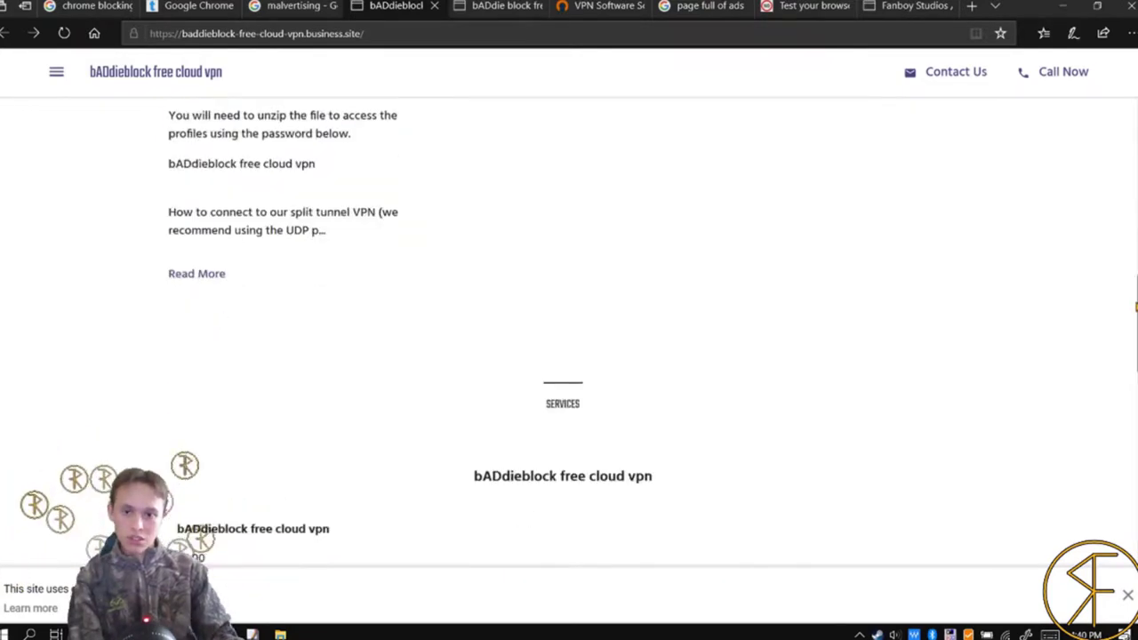
{"action": "scroll", "coordinate": [1118, 236], "scroll_direction": "up", "scroll_amount": 11}
{"action": "scroll", "coordinate": [1118, 275], "scroll_direction": "down", "scroll_amount": 6}
{"action": "scroll", "coordinate": [1118, 275], "scroll_direction": "up", "scroll_amount": 11}
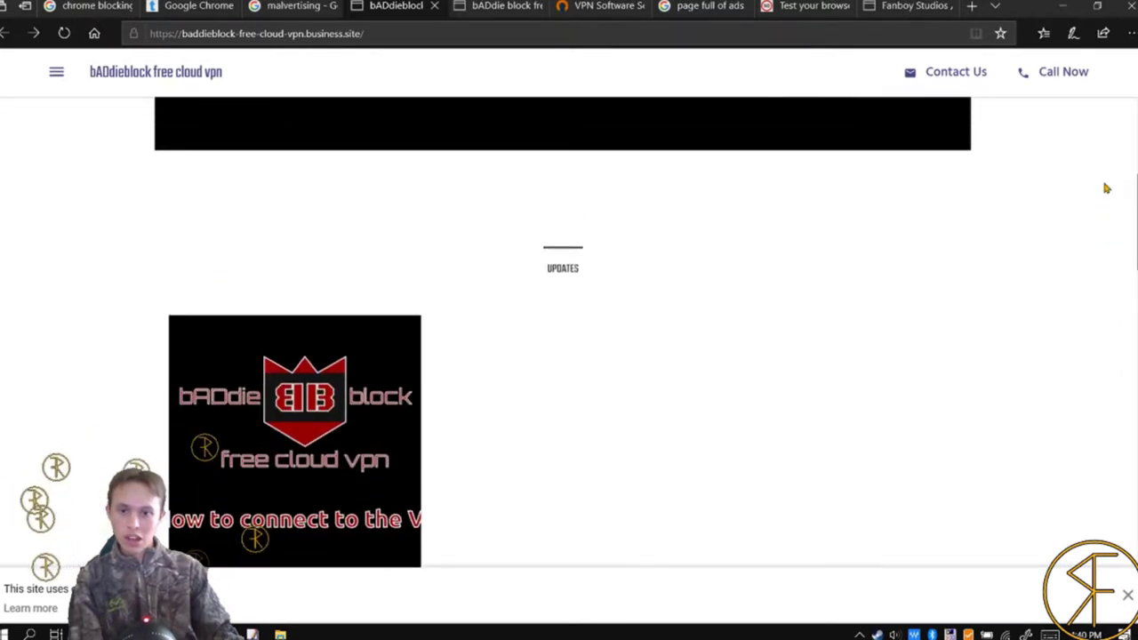
{"action": "scroll", "coordinate": [1108, 188], "scroll_direction": "down", "scroll_amount": 12}
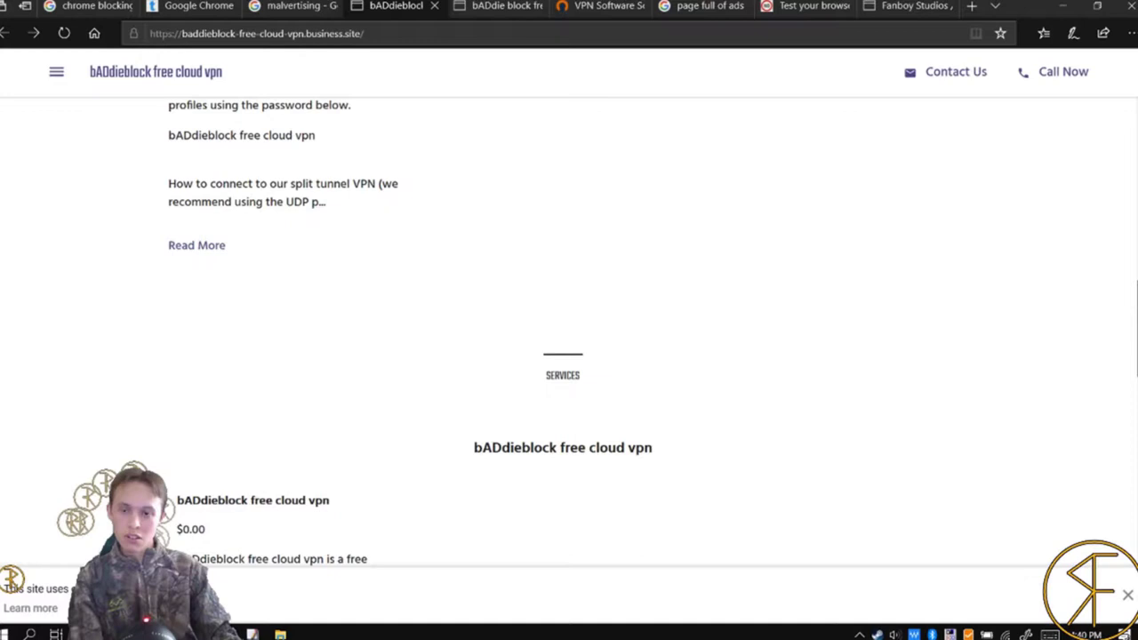
{"action": "left_click_drag", "start_coordinate": [1135, 320], "coordinate": [1133, 71]}
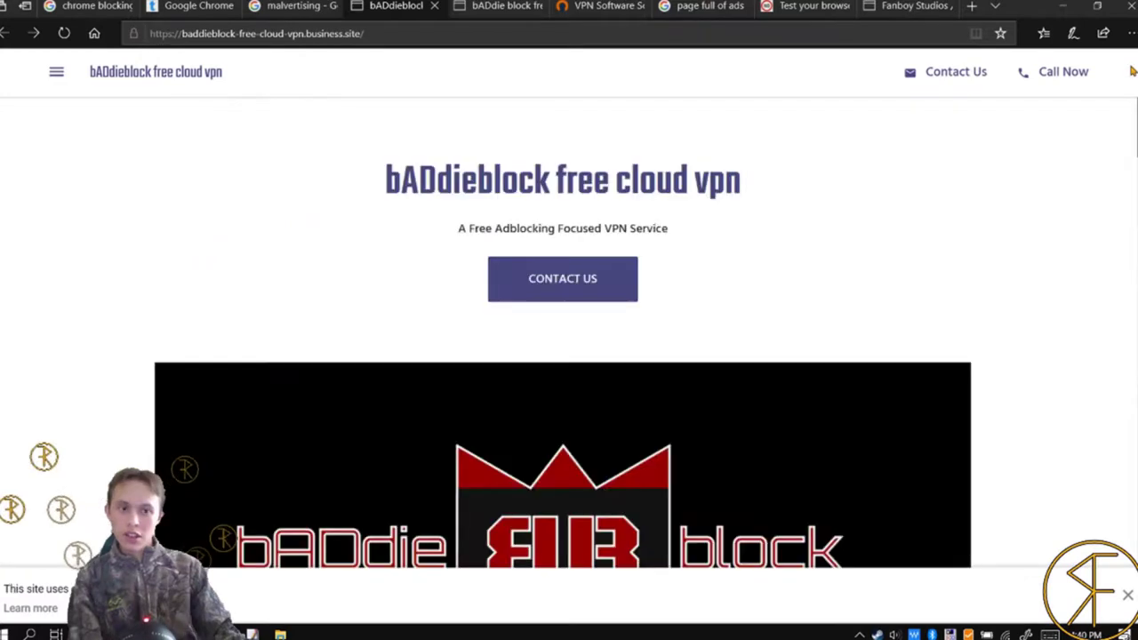
- Revisit the Jun 21, 2019 post with the OVPN profile download link and unzip instructions
{"action": "scroll", "coordinate": [1133, 71], "scroll_direction": "down", "scroll_amount": 5}
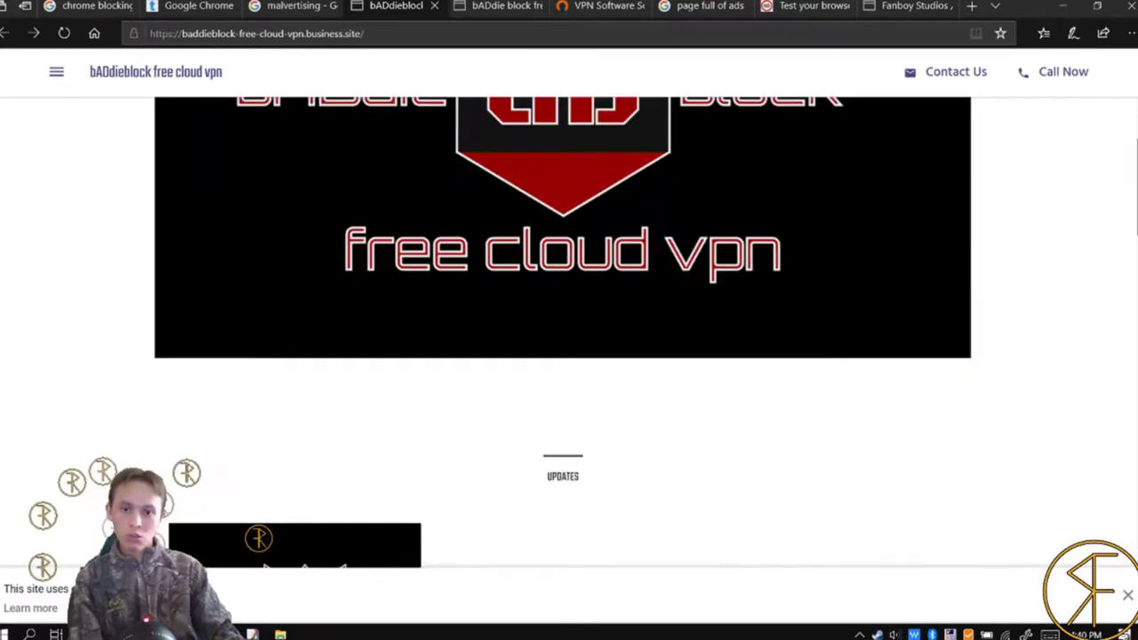
{"action": "scroll", "coordinate": [1133, 71], "scroll_direction": "down", "scroll_amount": 6}
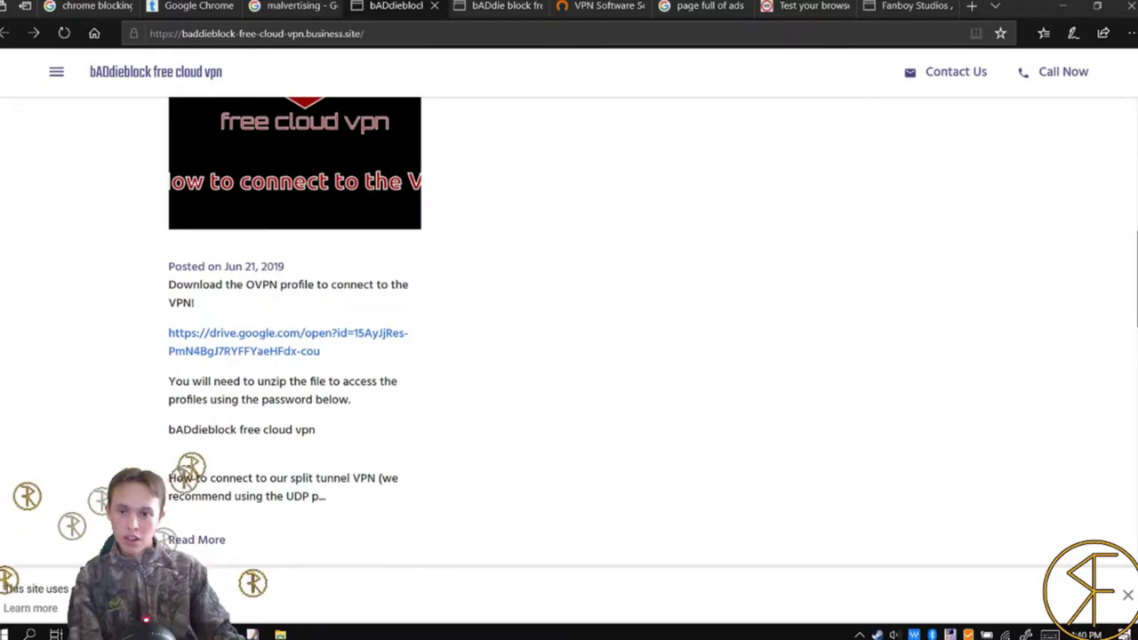
{"action": "scroll", "coordinate": [1133, 71], "scroll_direction": "up", "scroll_amount": 11}
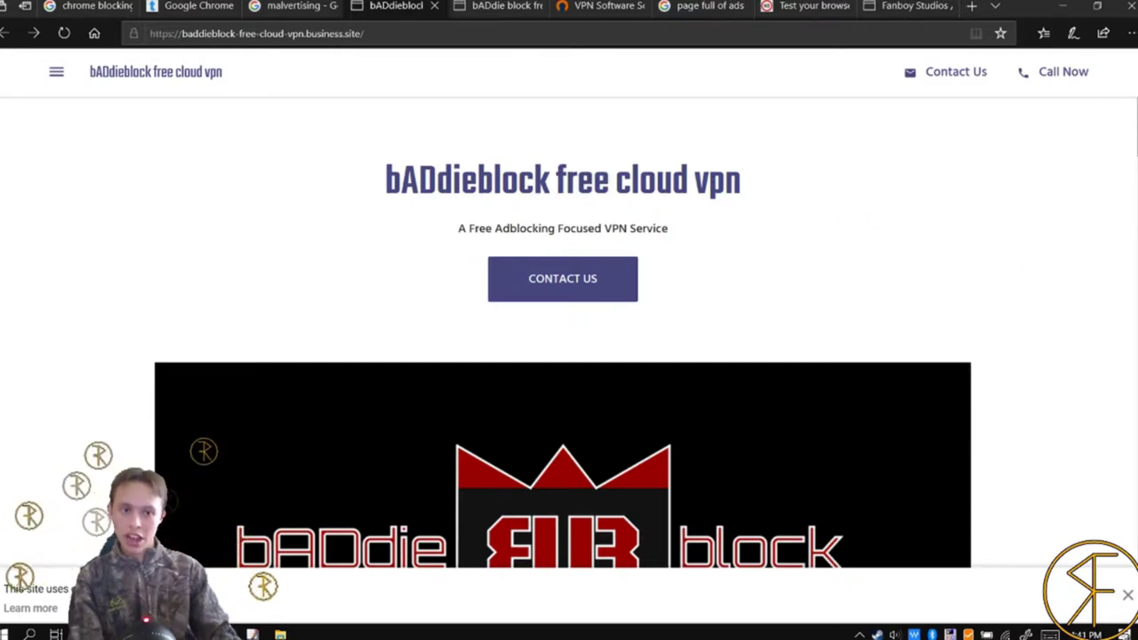
{"action": "scroll", "coordinate": [569, 356], "scroll_direction": "down", "scroll_amount": 2}
{"action": "scroll", "coordinate": [569, 356], "scroll_direction": "down", "scroll_amount": 6}
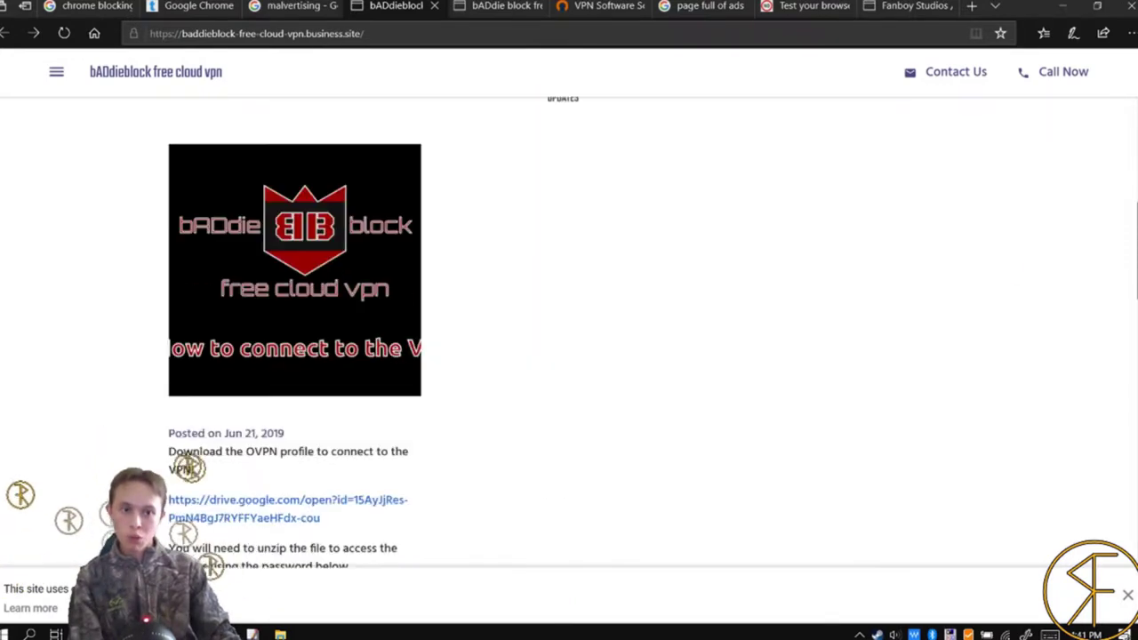
- Open the full Jun 21, 2019 post on the bADdieblock website and read through its download and connection instructions
{"action": "scroll", "coordinate": [569, 356], "scroll_direction": "down", "scroll_amount": 5}
{"action": "scroll", "coordinate": [569, 356], "scroll_direction": "up", "scroll_amount": 13}
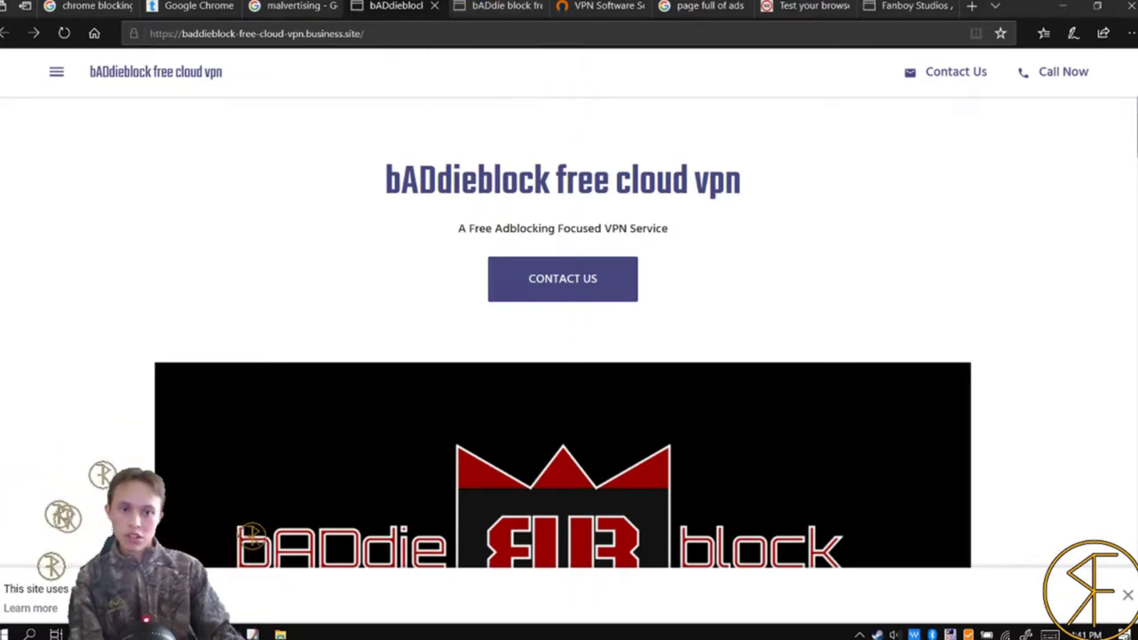
{"action": "scroll", "coordinate": [833, 157], "scroll_direction": "down", "scroll_amount": 7}
{"action": "scroll", "coordinate": [485, 488], "scroll_direction": "down", "scroll_amount": 6}
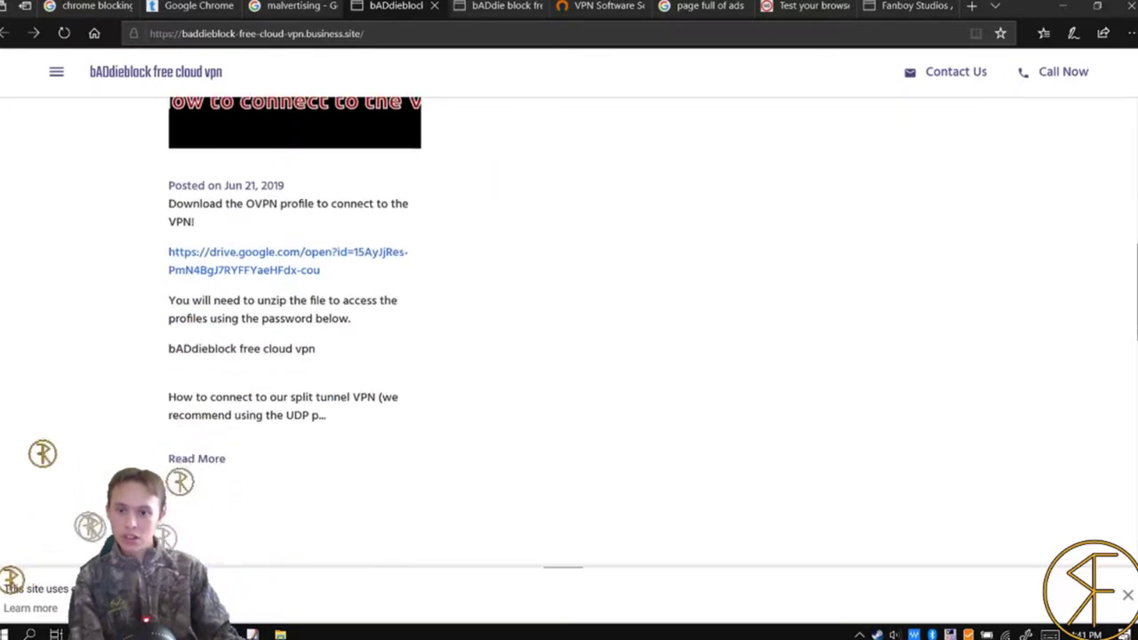
{"action": "left_click", "coordinate": [190, 461]}
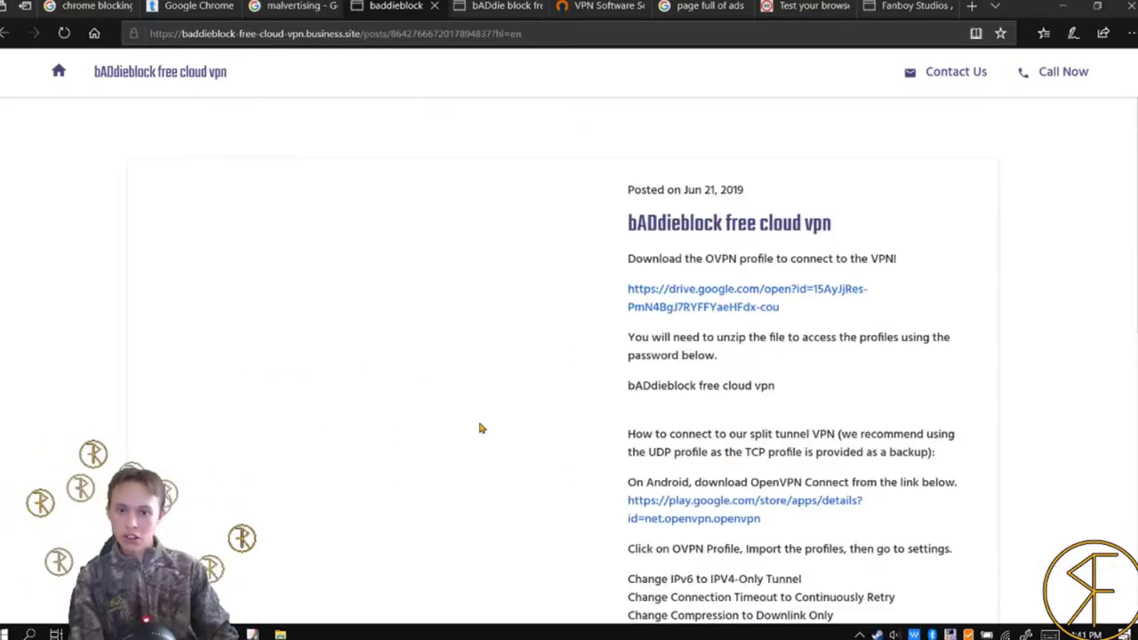
{"action": "scroll", "coordinate": [1046, 294], "scroll_direction": "down", "scroll_amount": 1}
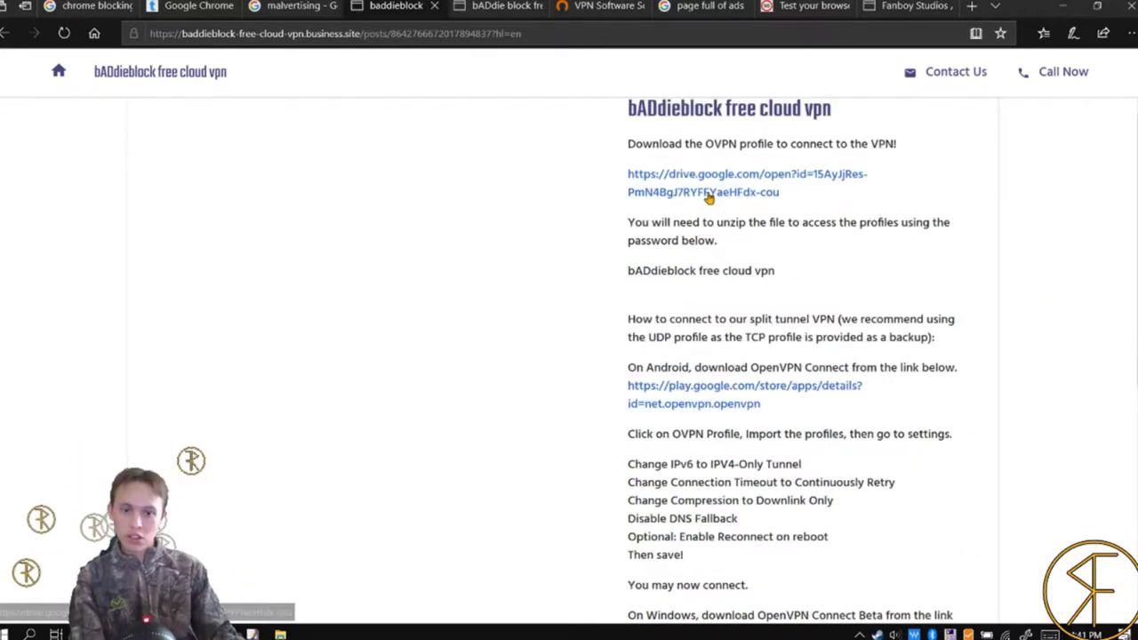
{"action": "scroll", "coordinate": [709, 198], "scroll_direction": "down", "scroll_amount": 2}
{"action": "scroll", "coordinate": [792, 355], "scroll_direction": "down", "scroll_amount": 2}
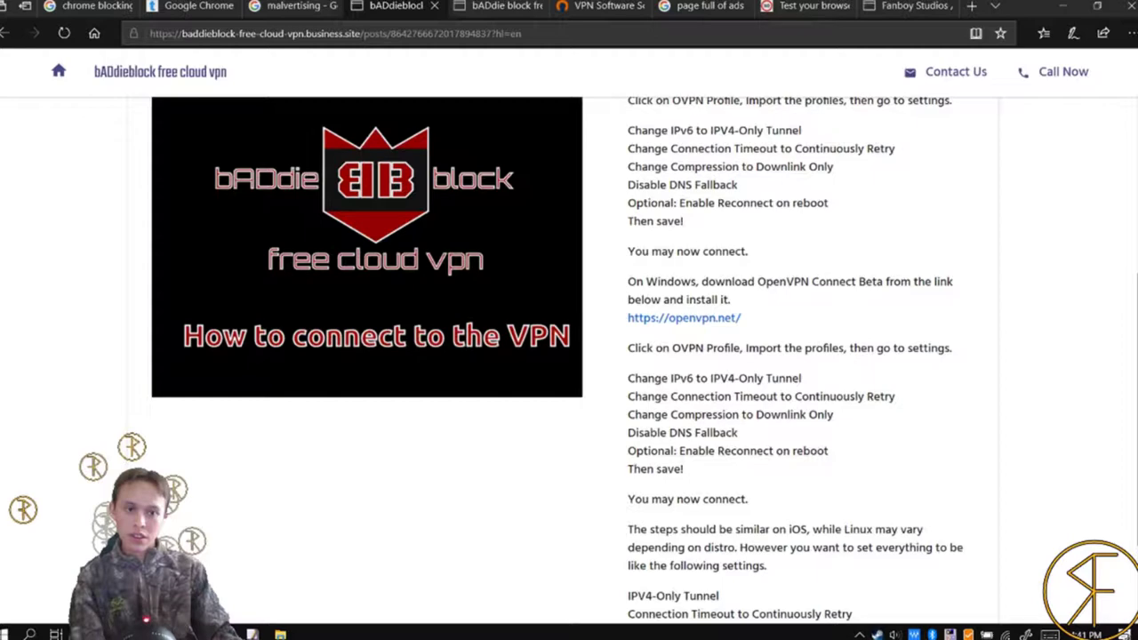
{"action": "scroll", "coordinate": [569, 356], "scroll_direction": "up", "scroll_amount": 5}
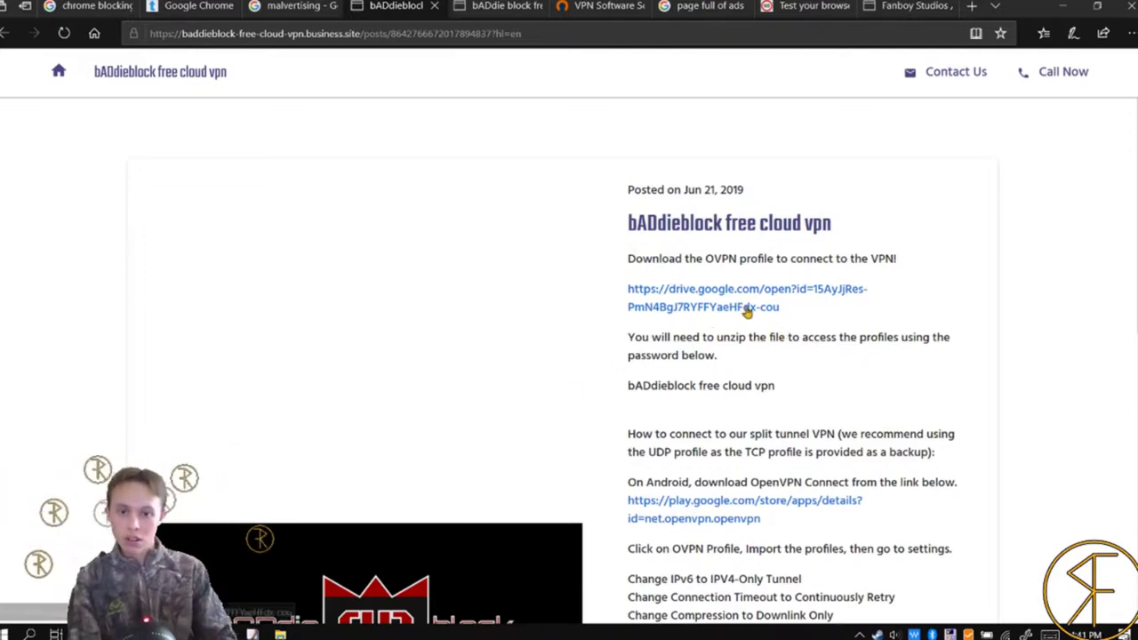
- Copy the unzip password from the post and bring up the Google Drive download page for the OVPN profile zip
{"action": "left_click", "coordinate": [778, 306]}
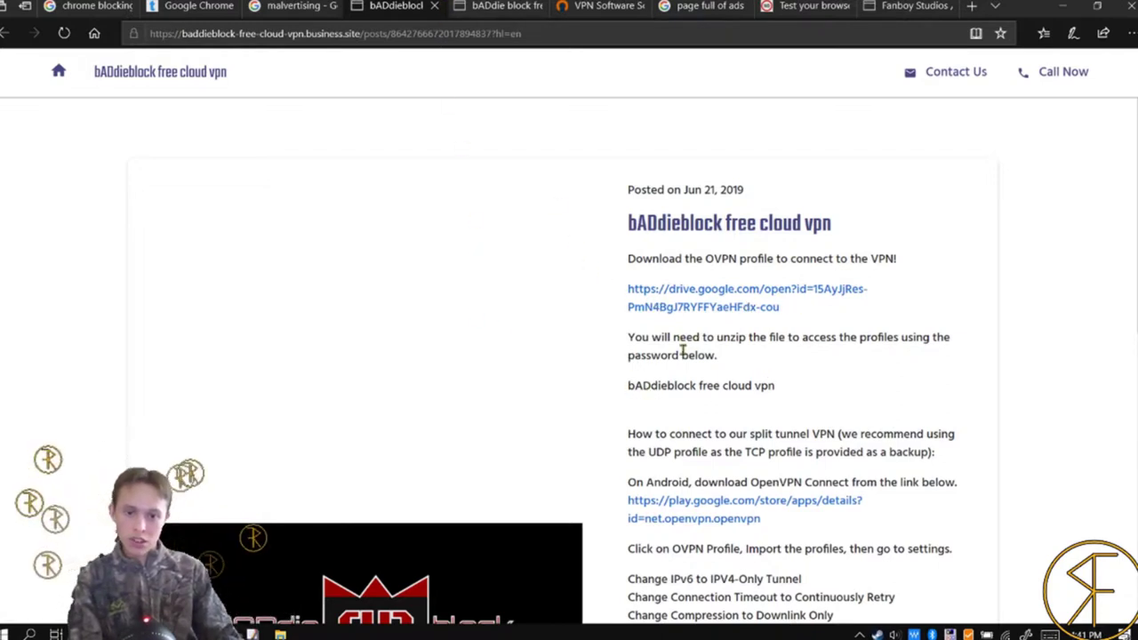
{"action": "left_click_drag", "start_coordinate": [624, 398], "coordinate": [841, 388]}
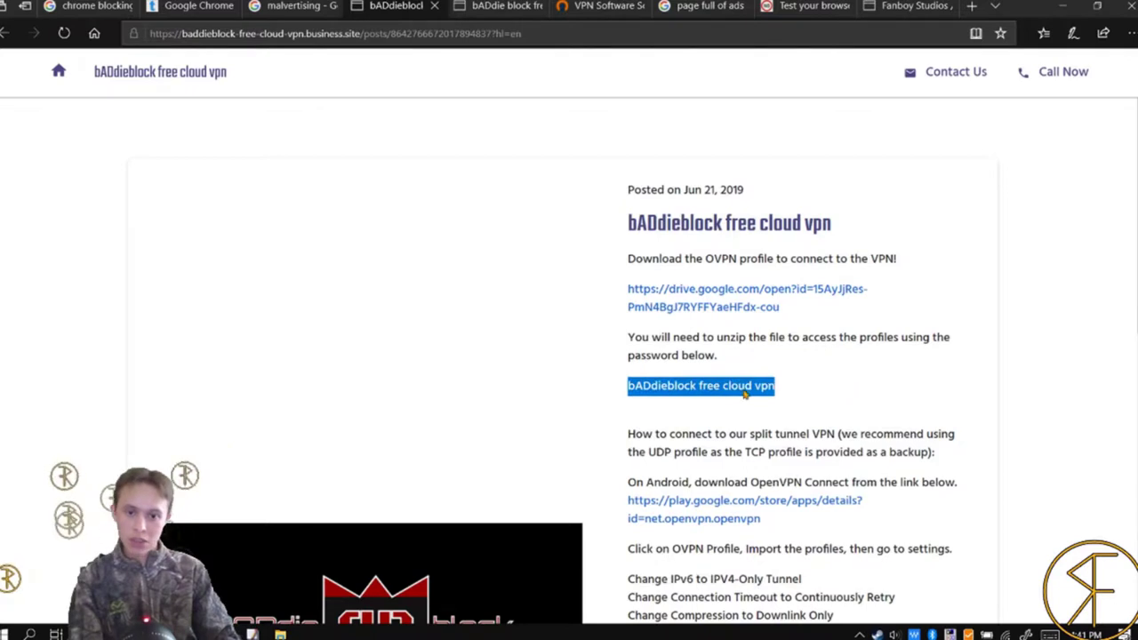
{"action": "right_click", "coordinate": [741, 395]}
{"action": "left_click", "coordinate": [796, 409]}
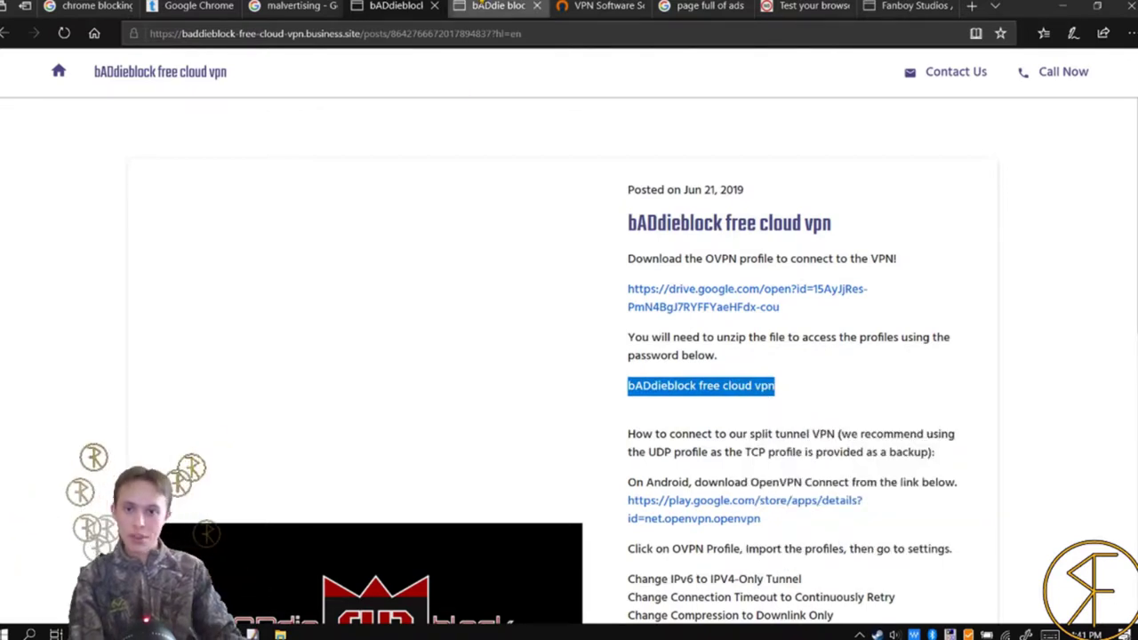
{"action": "left_click", "coordinate": [498, 6]}
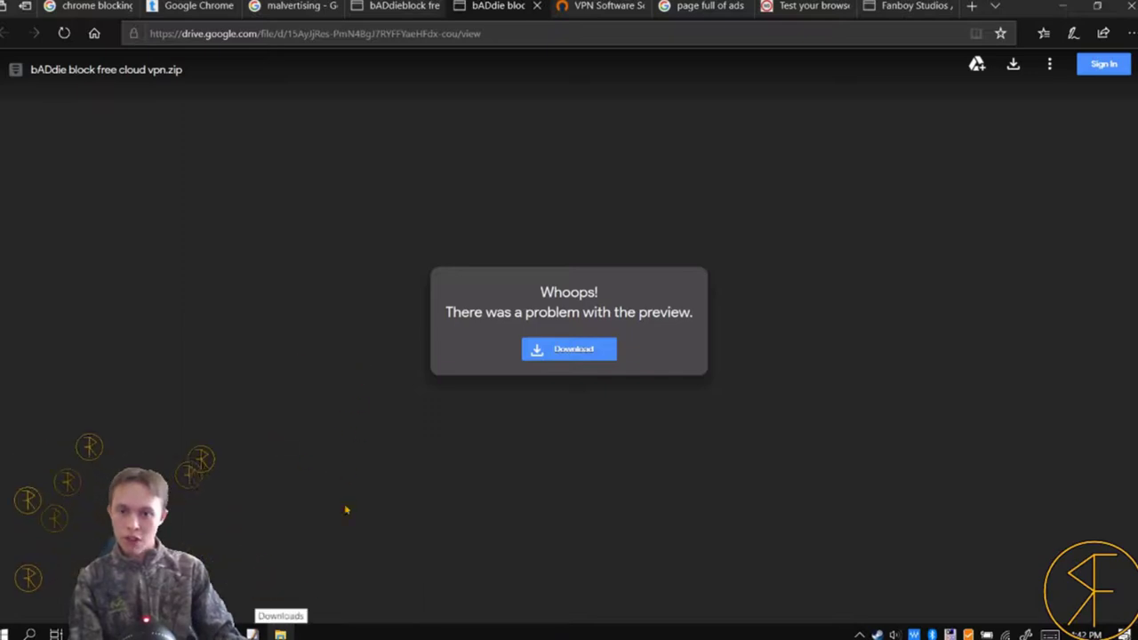
- Extract the bADdie block zip from Downloads into its own folder with 7-Zip, entering the archive password, and show the full OVPN file names inside
{"action": "left_click", "coordinate": [280, 634]}
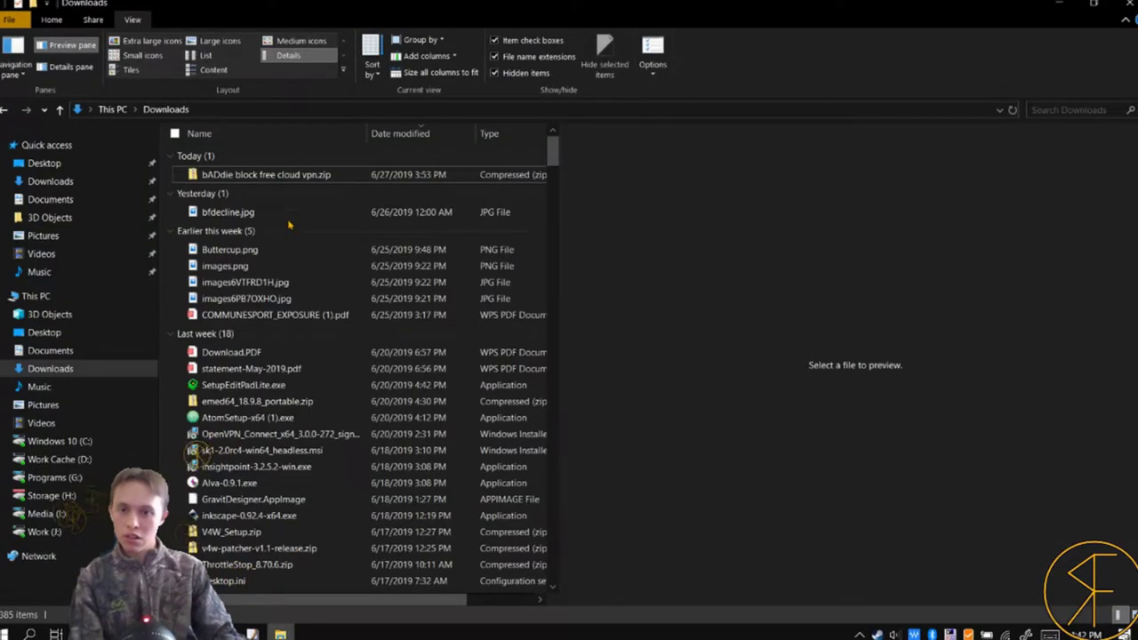
{"action": "left_click", "coordinate": [264, 176]}
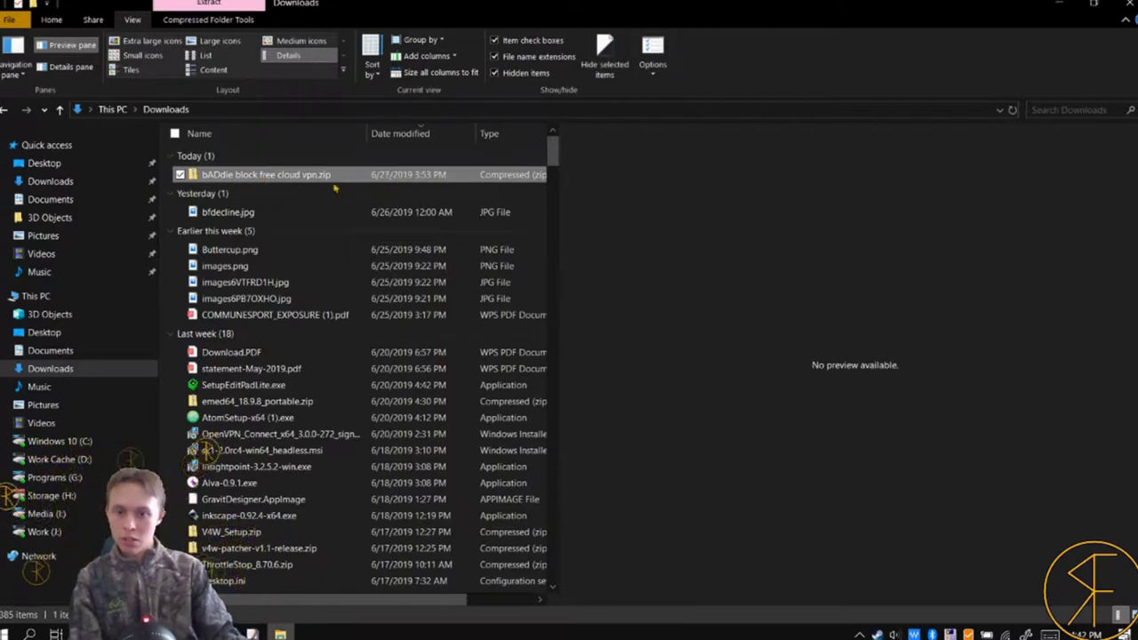
{"action": "right_click", "coordinate": [302, 175]}
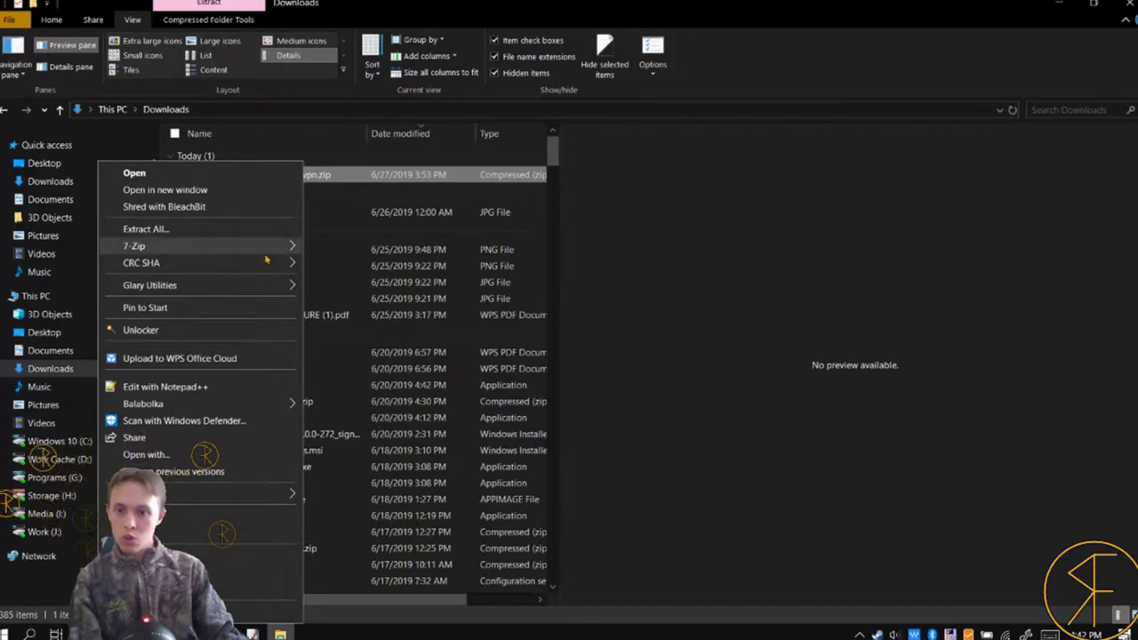
{"action": "mouse_move", "coordinate": [267, 249]}
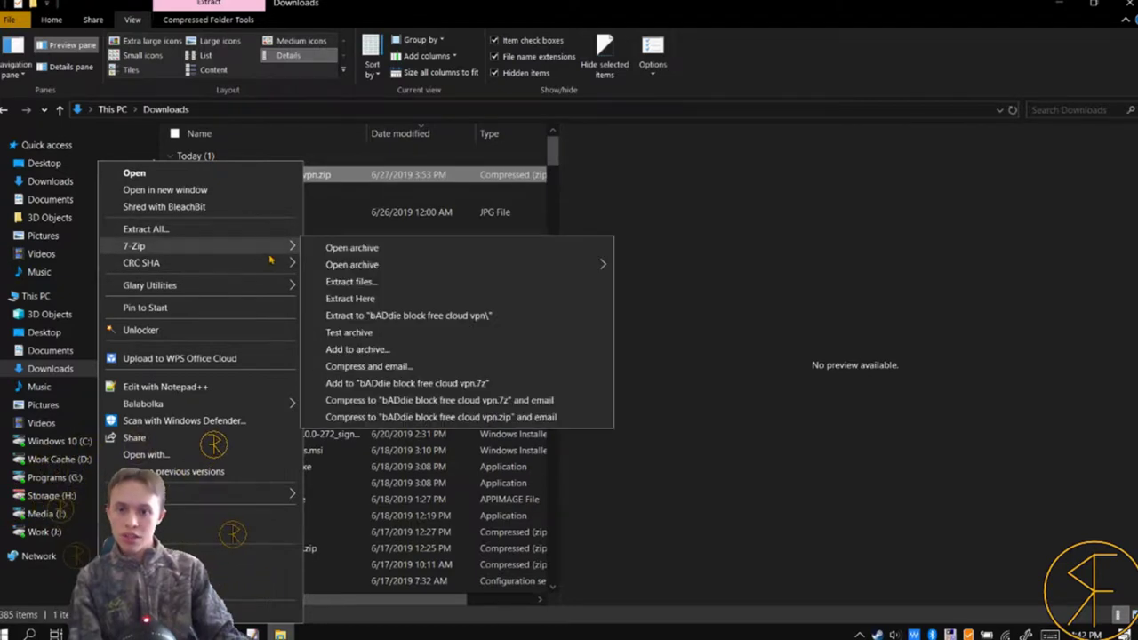
{"action": "left_click", "coordinate": [427, 316]}
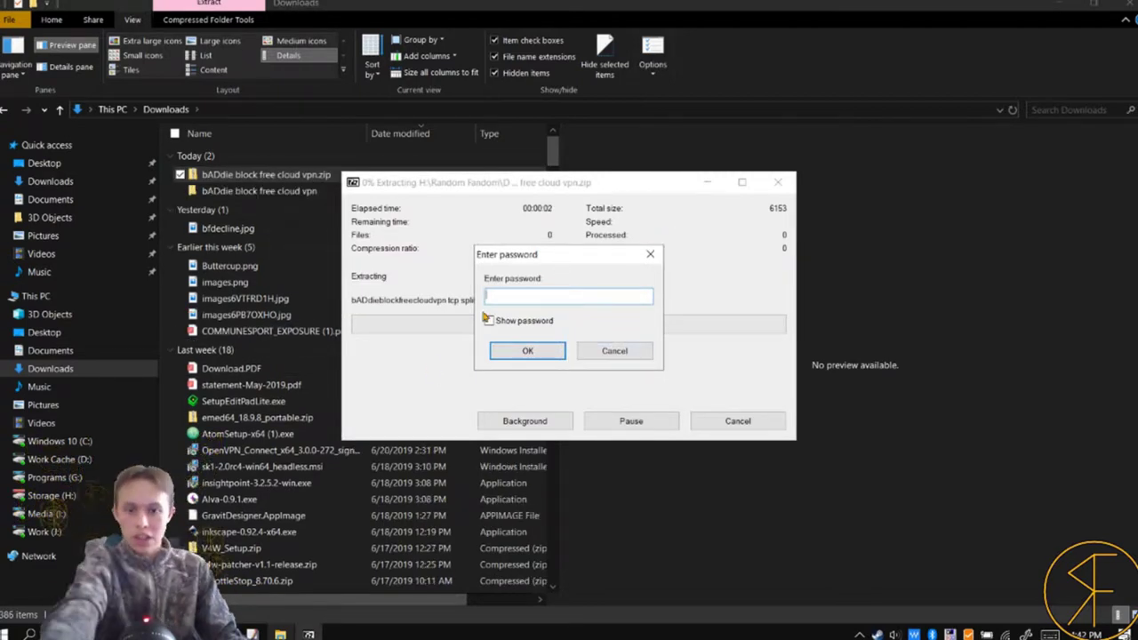
{"action": "left_click", "coordinate": [528, 351]}
{"action": "double_click", "coordinate": [234, 190]}
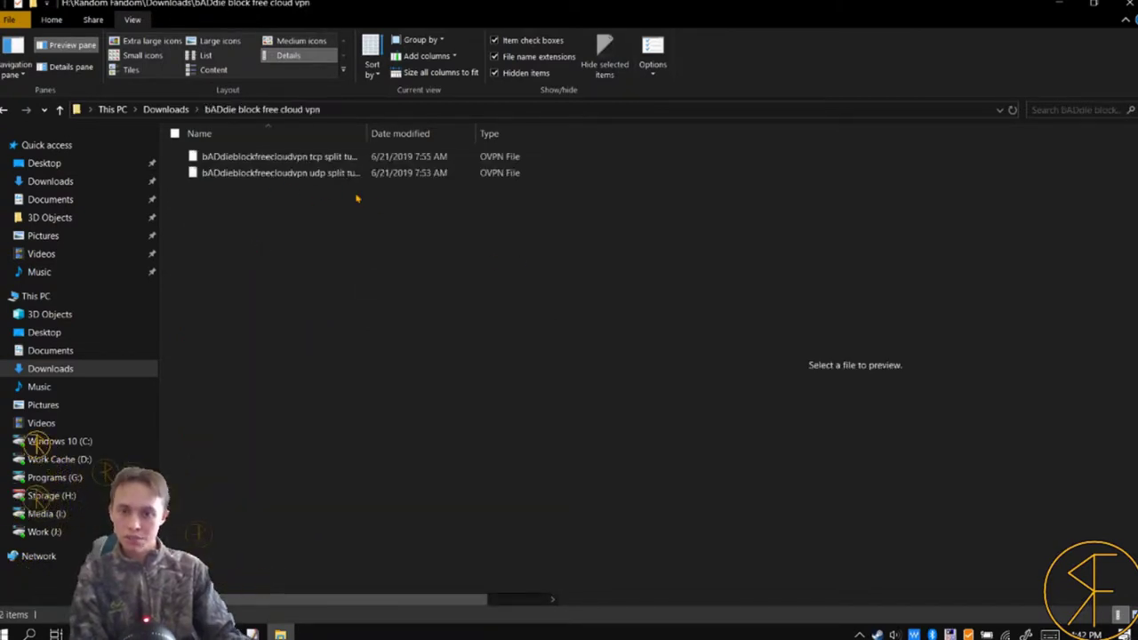
{"action": "left_click_drag", "start_coordinate": [368, 132], "coordinate": [416, 133]}
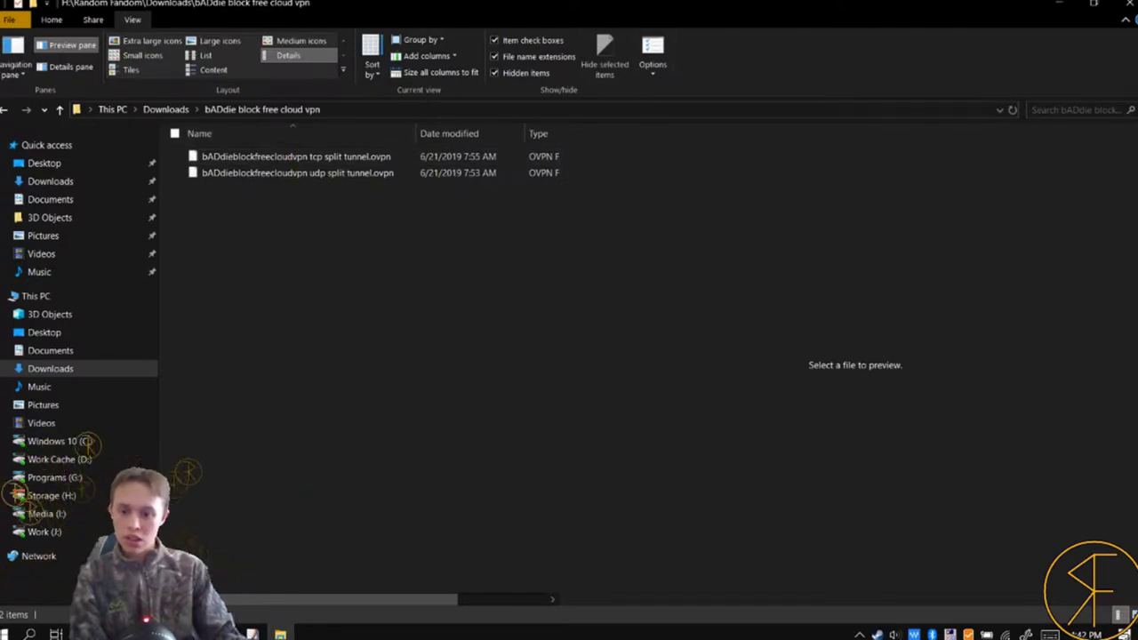
- Return to the bADdieblock post in the browser and review the OpenVPN Connect setup instructions for Android, Windows, iOS and Linux
{"action": "key", "text": "alt+Tab"}
{"action": "left_click", "coordinate": [396, 5]}
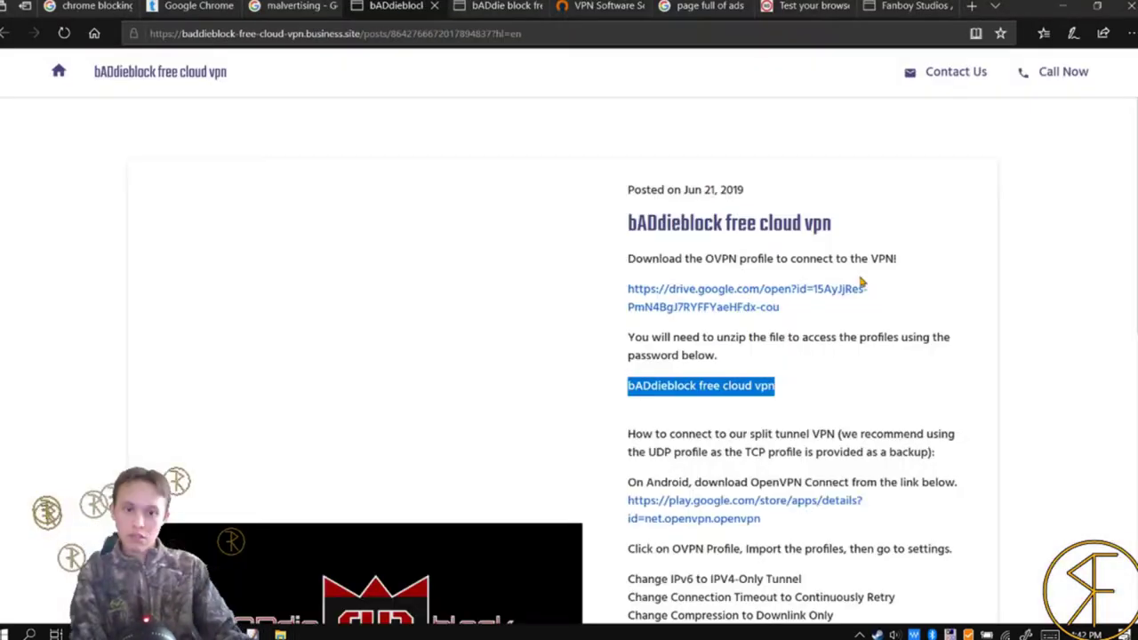
{"action": "scroll", "coordinate": [996, 427], "scroll_direction": "down", "scroll_amount": 2}
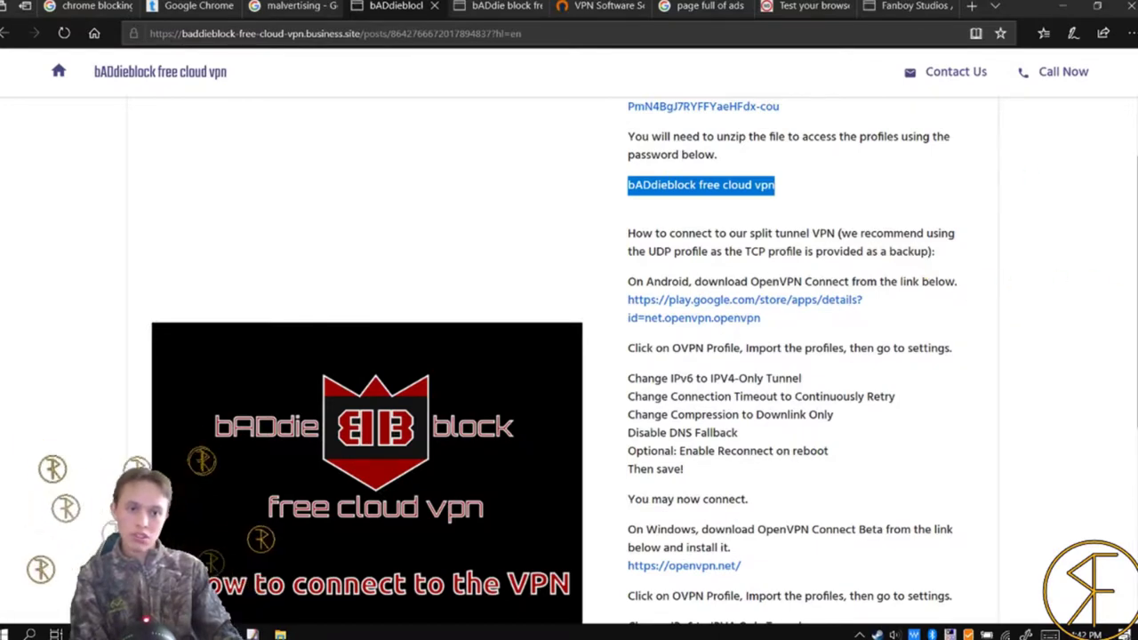
{"action": "scroll", "coordinate": [569, 356], "scroll_direction": "up", "scroll_amount": 2}
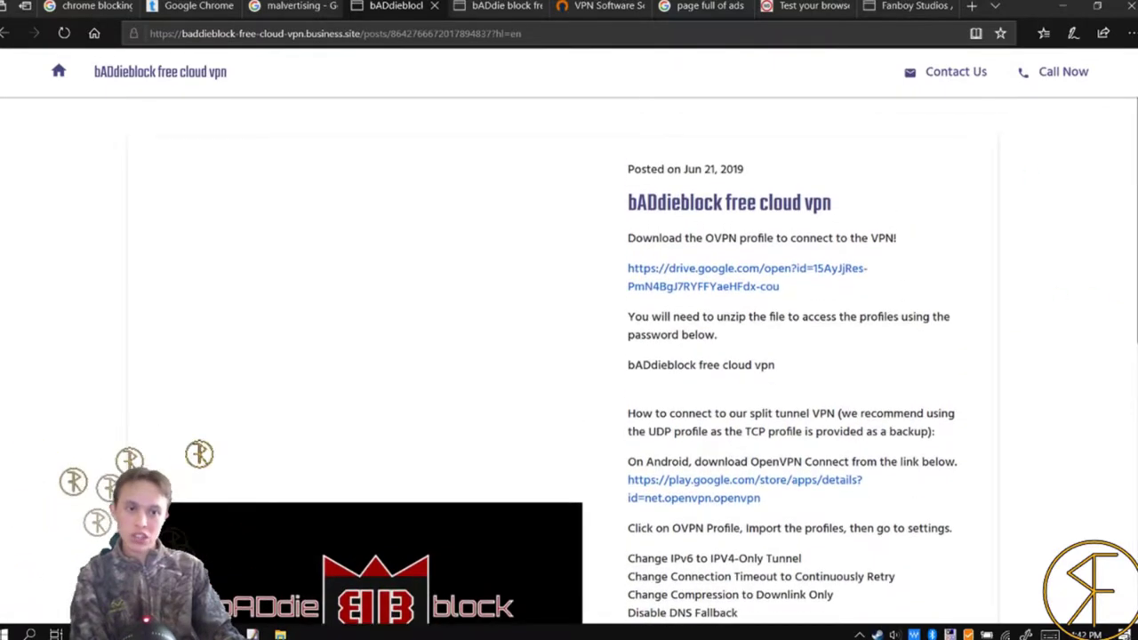
{"action": "scroll", "coordinate": [1107, 267], "scroll_direction": "up", "scroll_amount": 1}
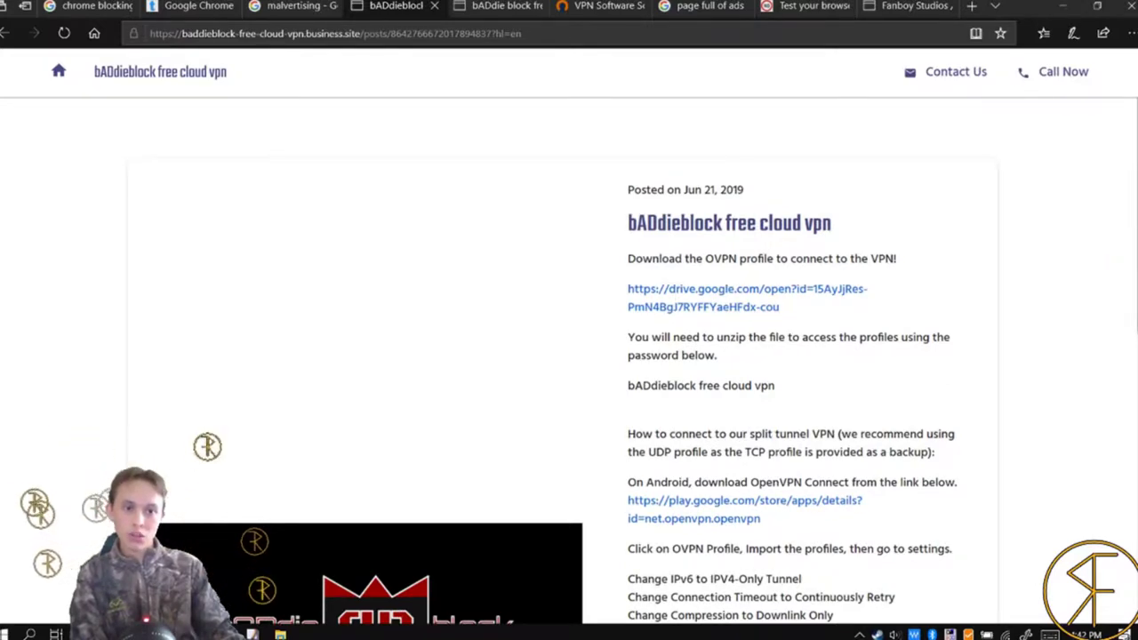
{"action": "scroll", "coordinate": [570, 356], "scroll_direction": "down", "scroll_amount": 4}
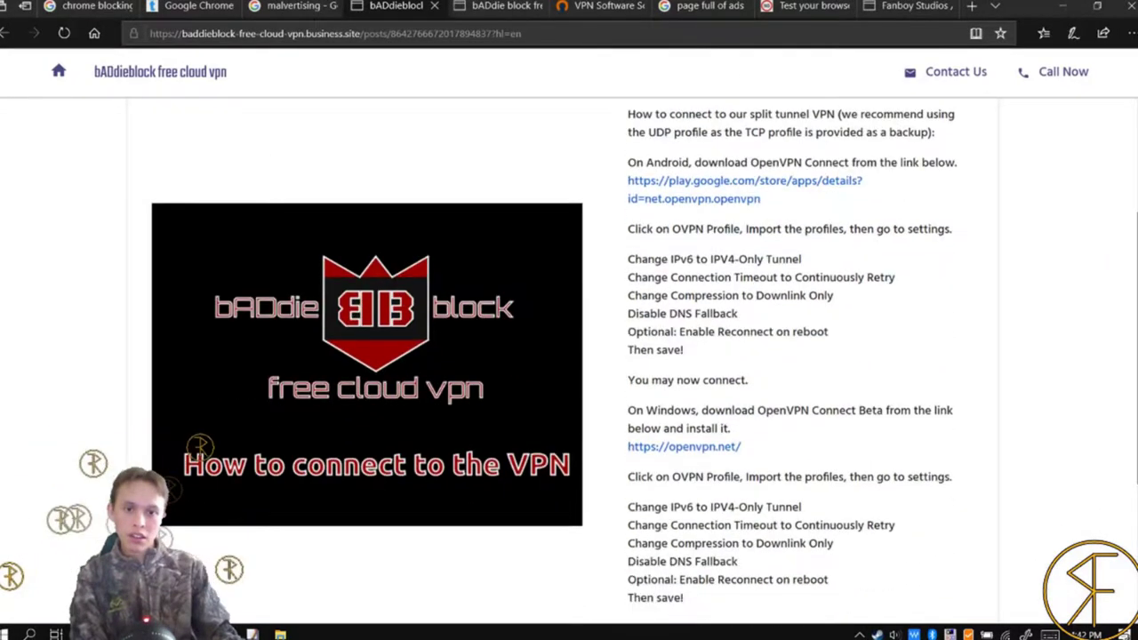
{"action": "scroll", "coordinate": [569, 356], "scroll_direction": "up", "scroll_amount": 4}
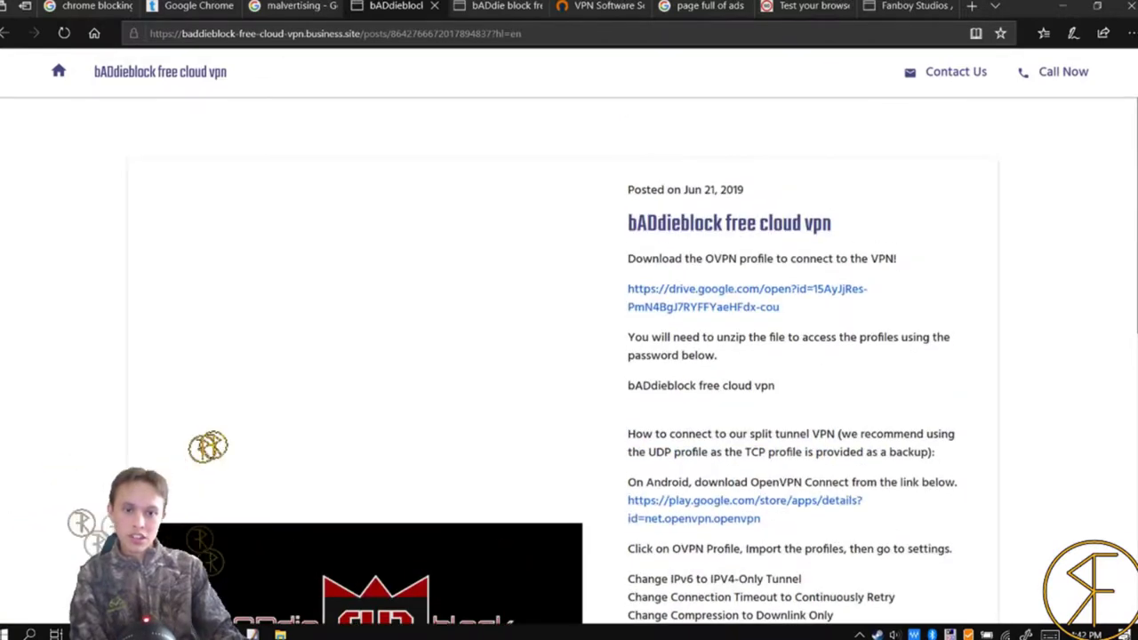
{"action": "scroll", "coordinate": [569, 355], "scroll_direction": "down", "scroll_amount": 7}
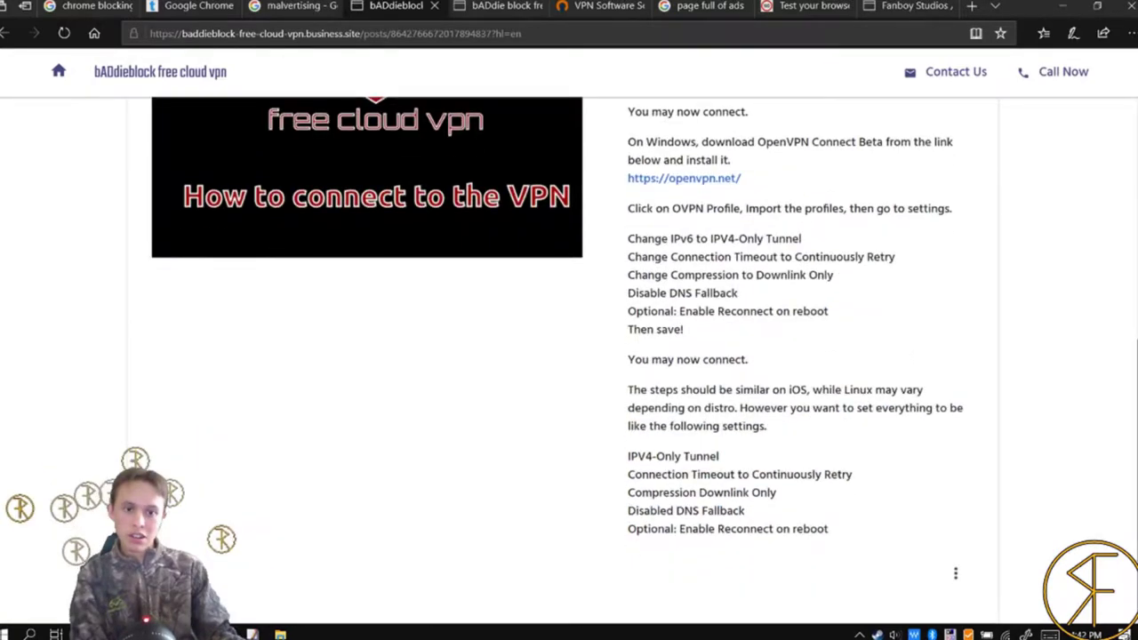
{"action": "scroll", "coordinate": [569, 356], "scroll_direction": "up", "scroll_amount": 6}
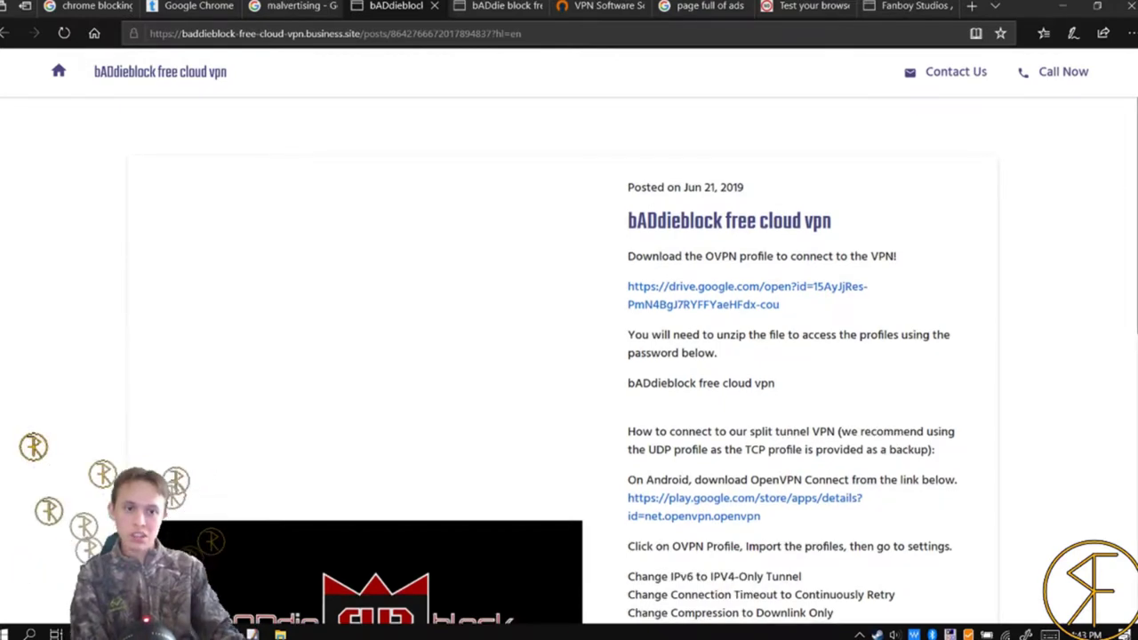
{"action": "scroll", "coordinate": [569, 355], "scroll_direction": "down", "scroll_amount": 7}
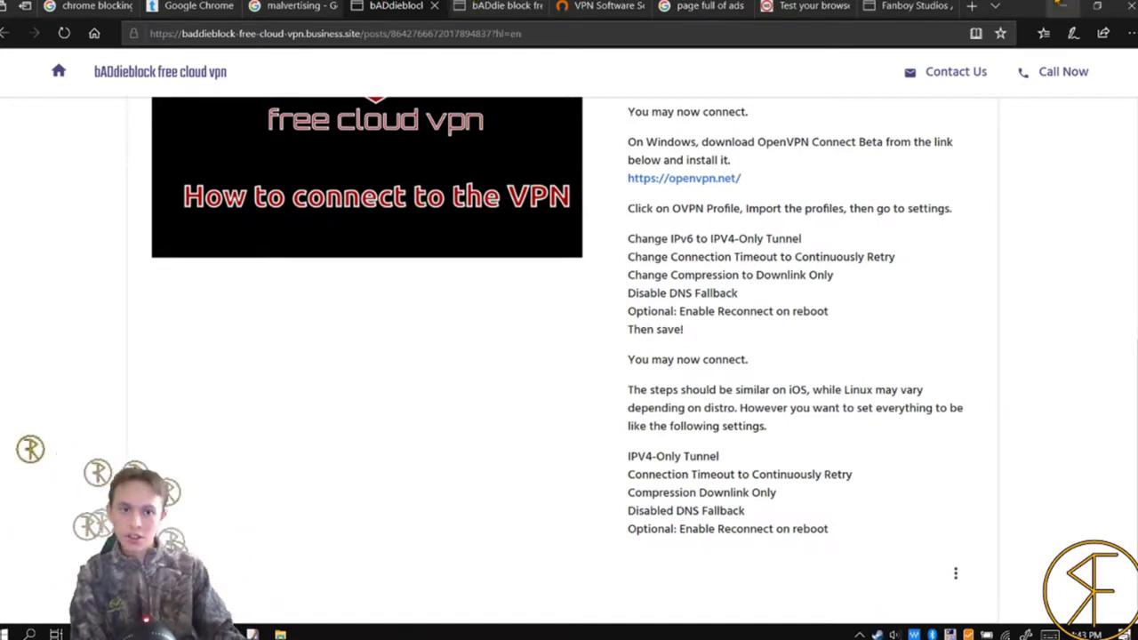
{"action": "left_click", "coordinate": [1064, 6]}
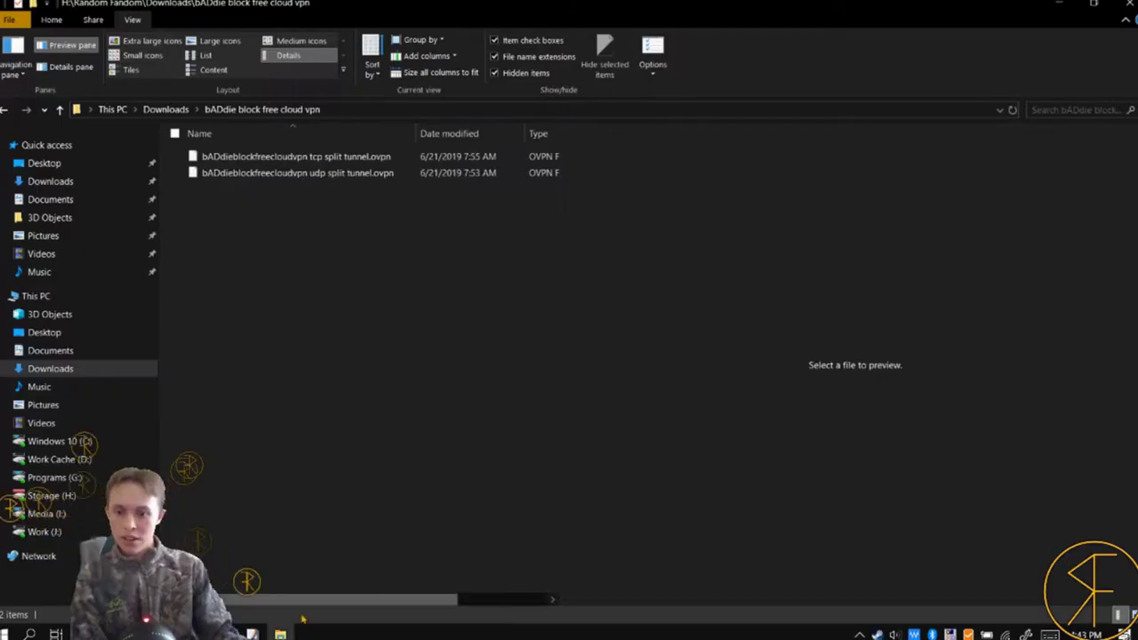
{"action": "key", "text": "alt+Tab"}
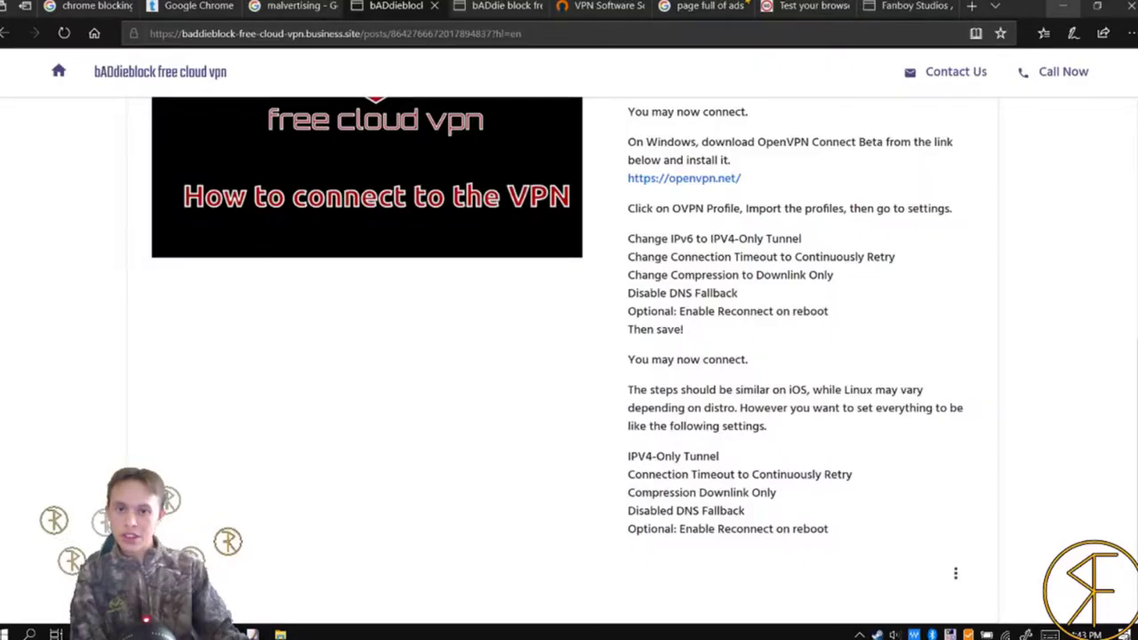
- Look over the openvpn.net homepage with its Android, macOS, Linux, Windows and iOS options, then put the browser away
{"action": "left_click", "coordinate": [585, 6]}
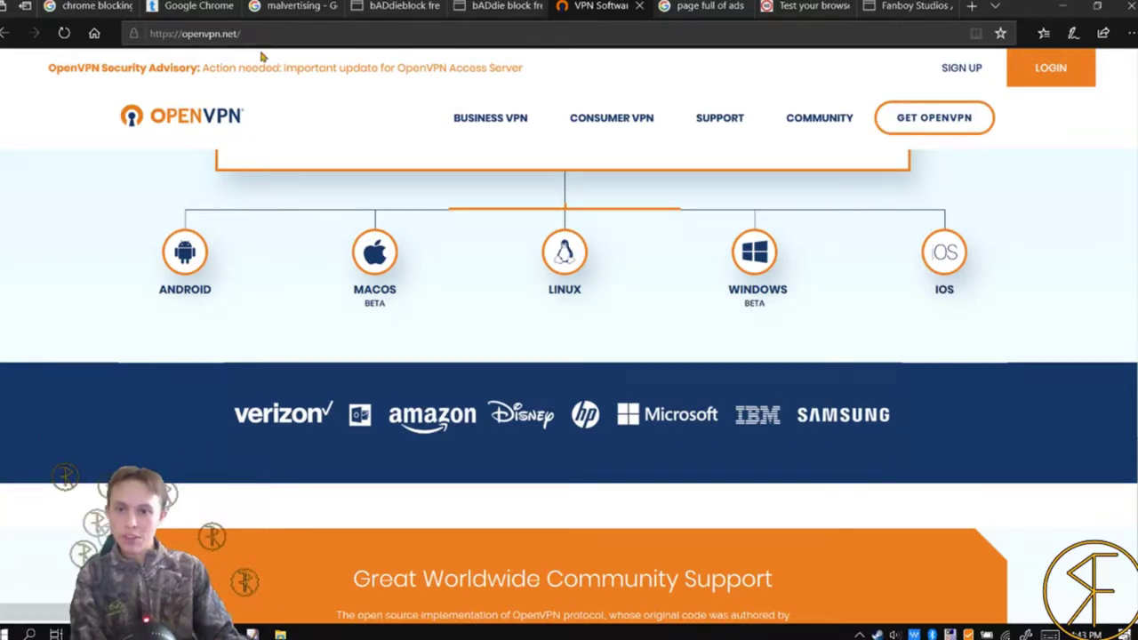
{"action": "scroll", "coordinate": [262, 57], "scroll_direction": "down", "scroll_amount": 2}
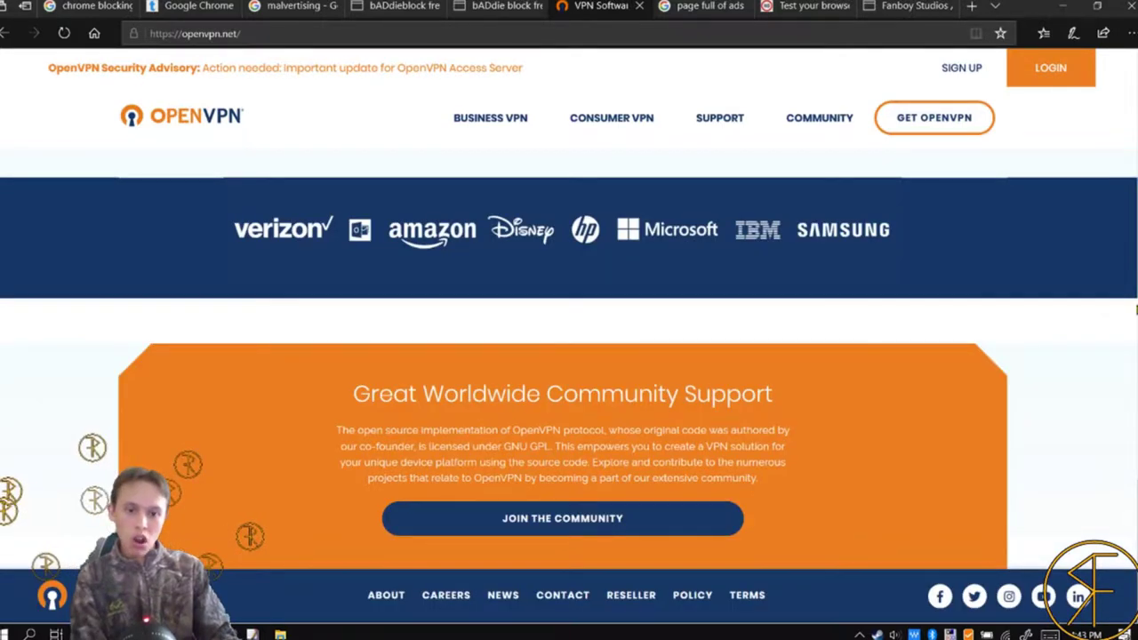
{"action": "scroll", "coordinate": [1136, 309], "scroll_direction": "up", "scroll_amount": 3}
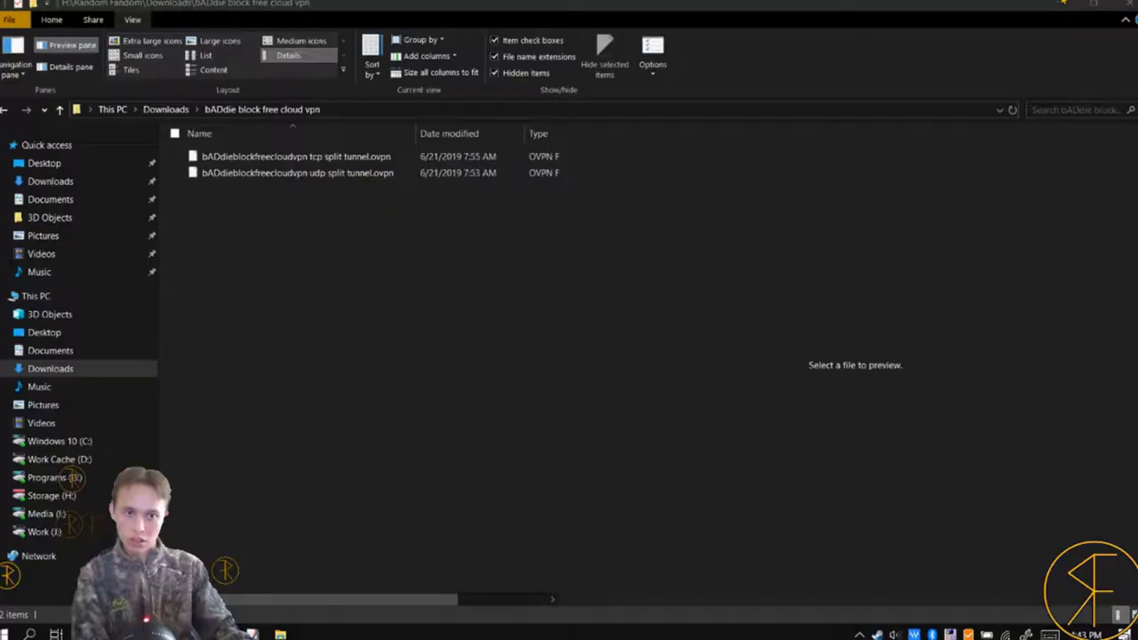
{"action": "left_click", "coordinate": [1063, 6]}
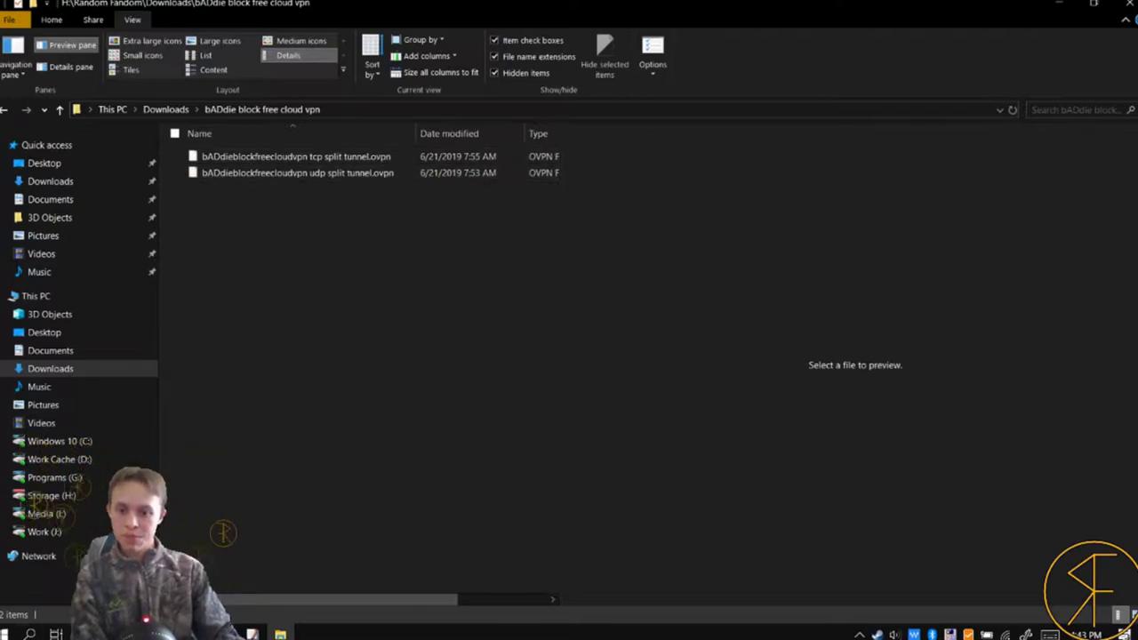
- Launch OpenVPN Connect from the full list of installed apps and place its window beside the extracted OVPN files
{"action": "key", "text": "super"}
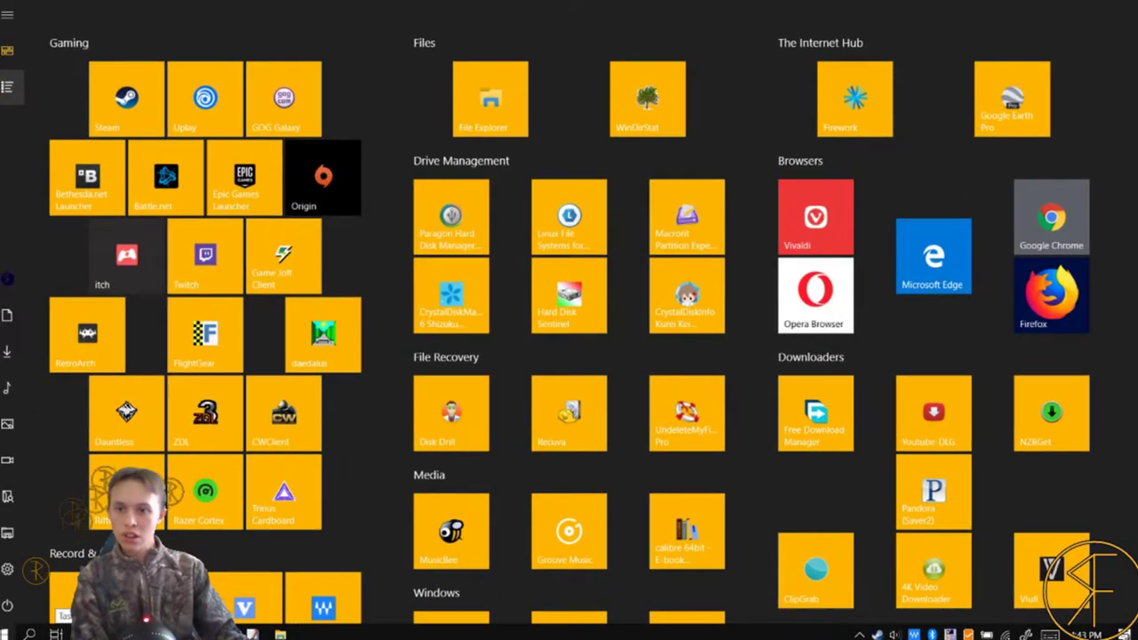
{"action": "left_click", "coordinate": [7, 86]}
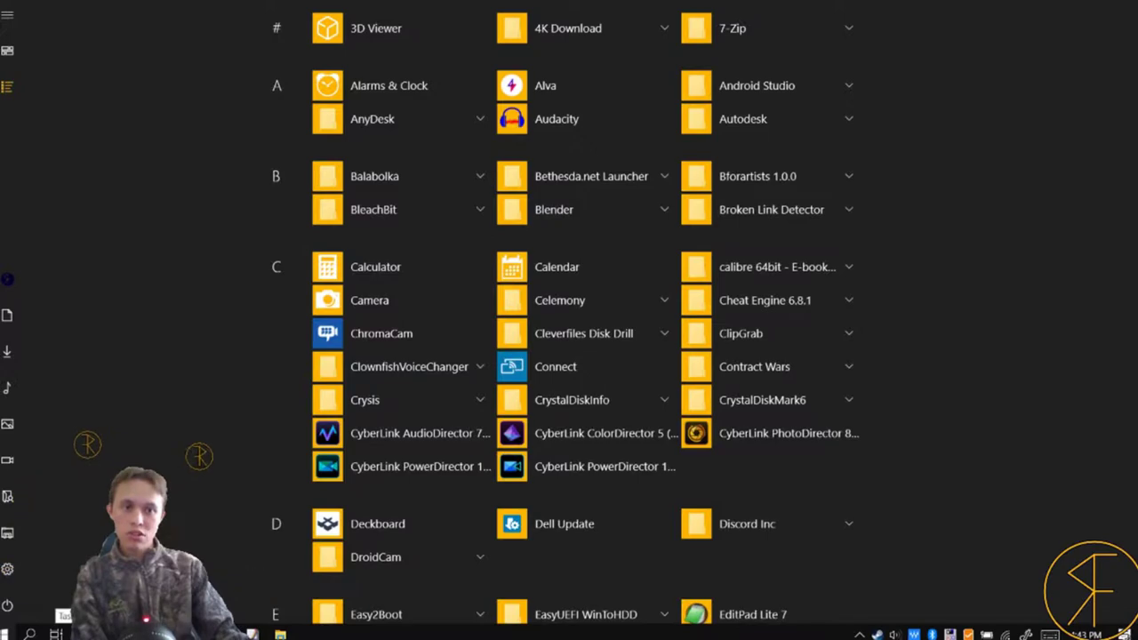
{"action": "scroll", "coordinate": [570, 320], "scroll_direction": "down", "scroll_amount": 10}
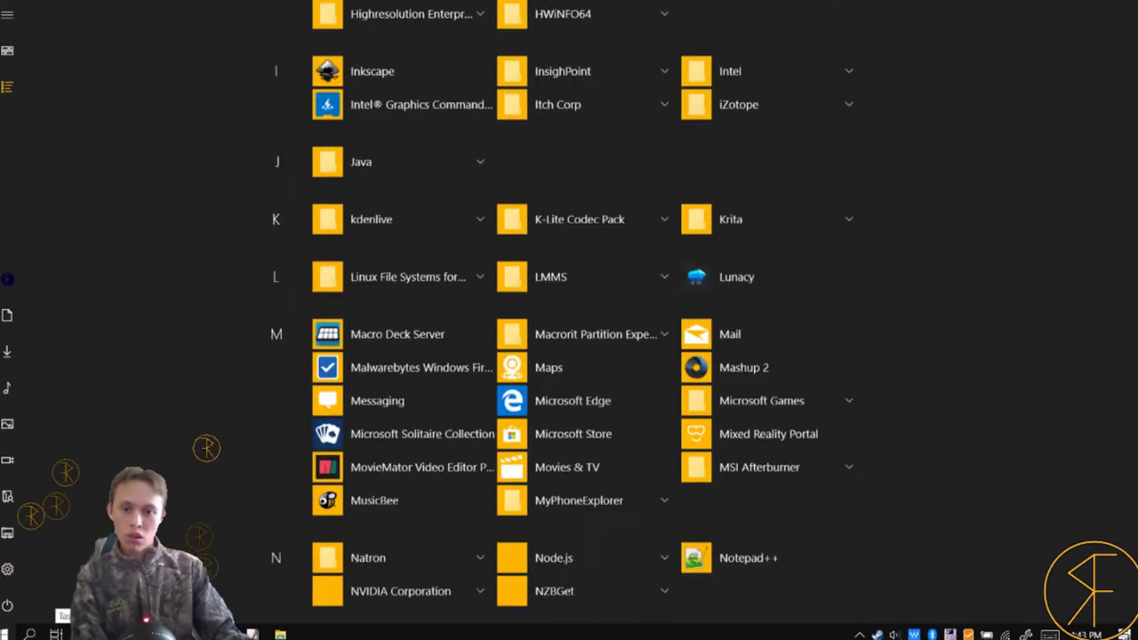
{"action": "scroll", "coordinate": [570, 320], "scroll_direction": "down", "scroll_amount": 5}
{"action": "left_click", "coordinate": [569, 305]}
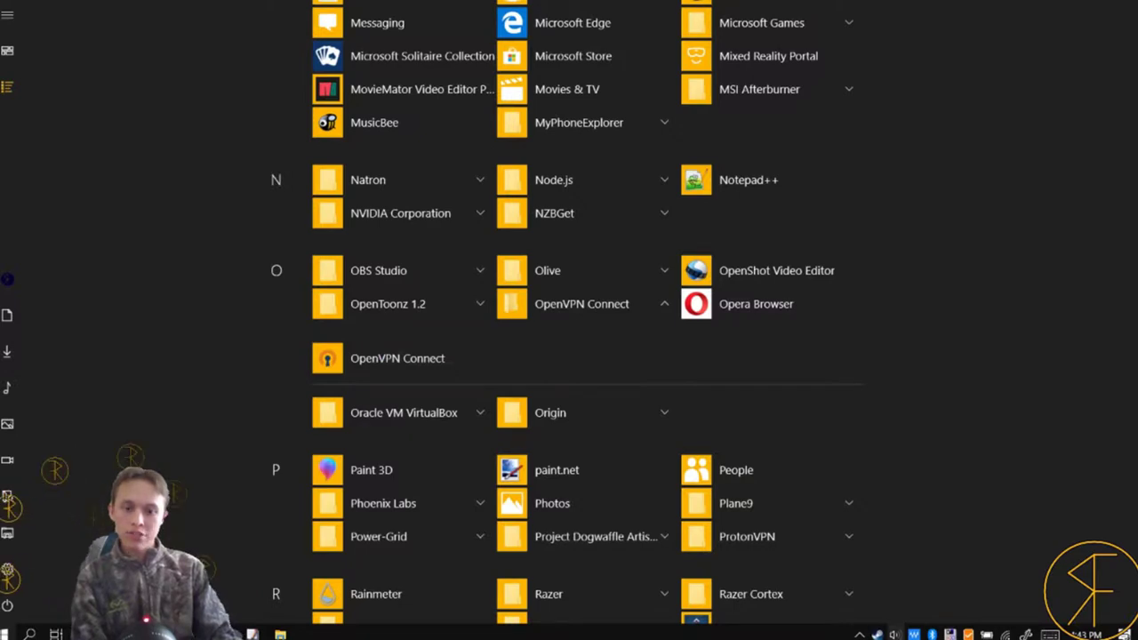
{"action": "key", "text": "Escape"}
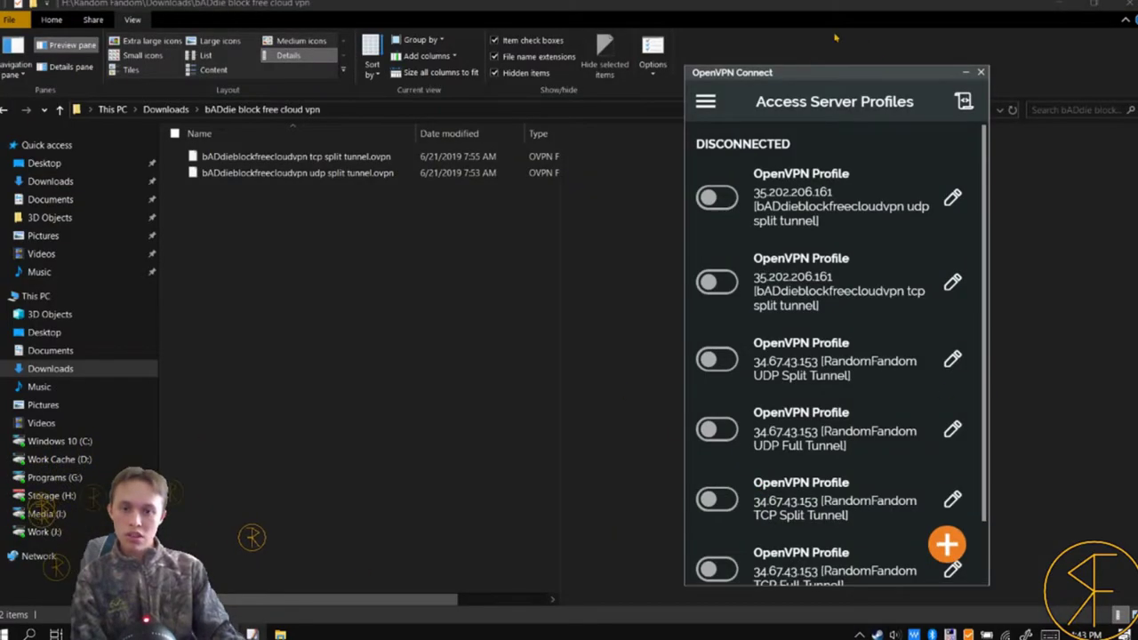
{"action": "left_click_drag", "start_coordinate": [846, 84], "coordinate": [757, 57]}
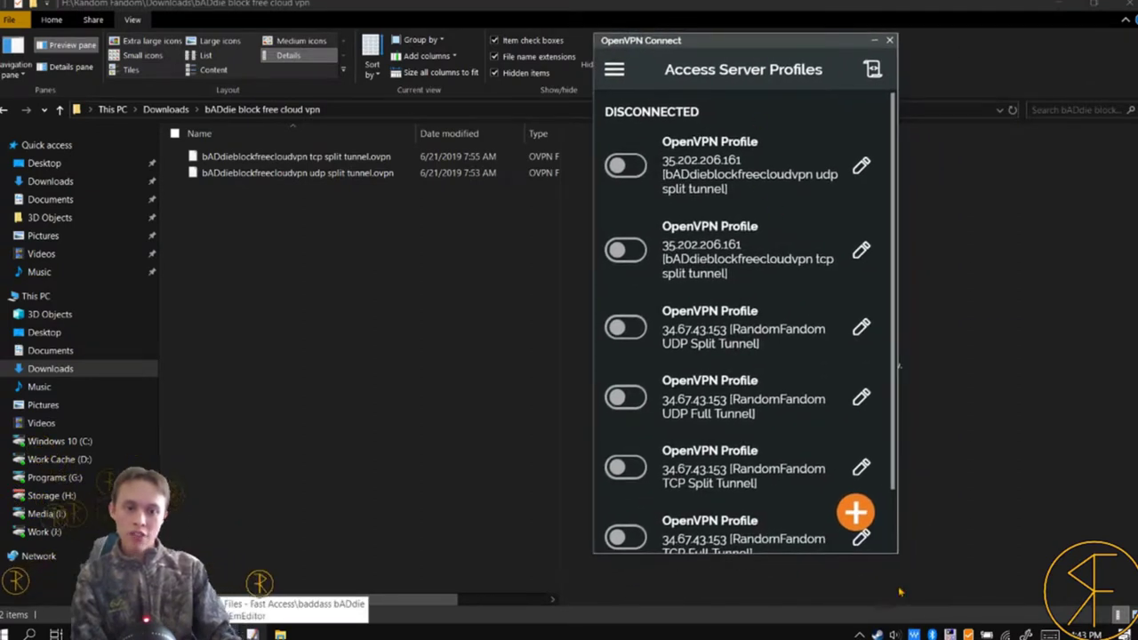
- Try importing bADdieblockfreecloudvpn udp split tunnel.ovpn as a profile from file, and return to the profile list without adding it
{"action": "left_click", "coordinate": [855, 514]}
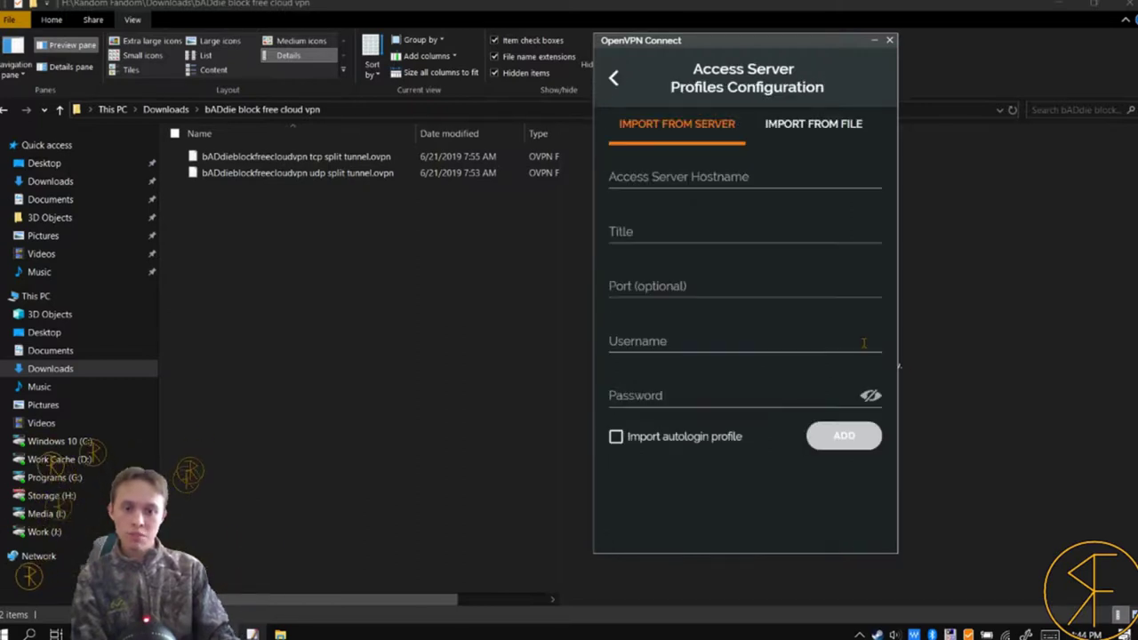
{"action": "left_click", "coordinate": [816, 125]}
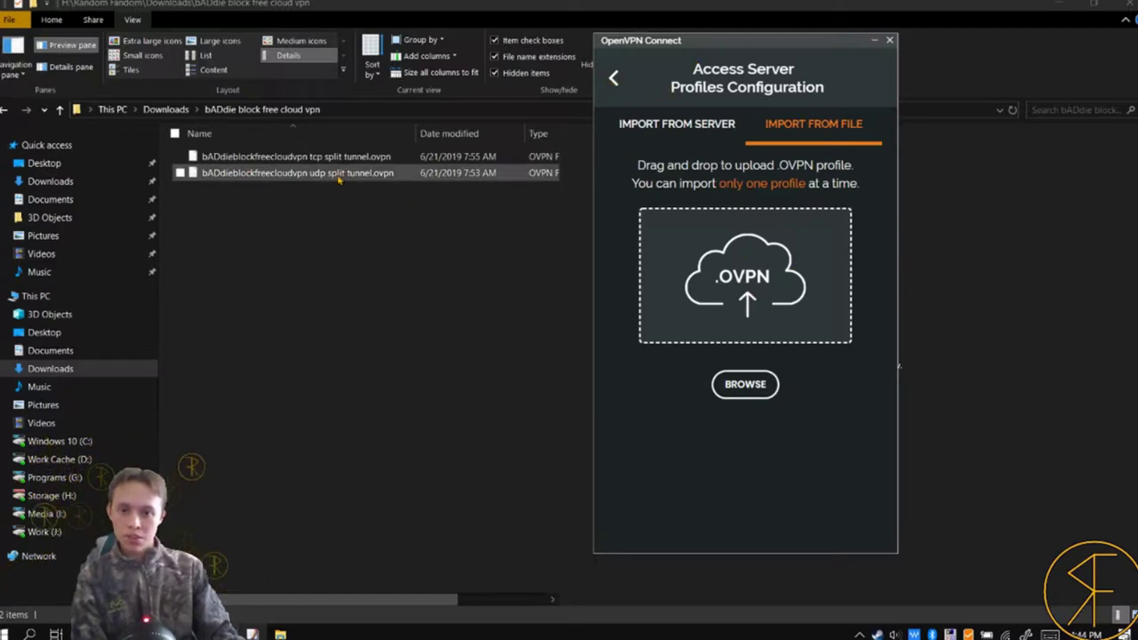
{"action": "left_click_drag", "start_coordinate": [342, 176], "coordinate": [693, 274]}
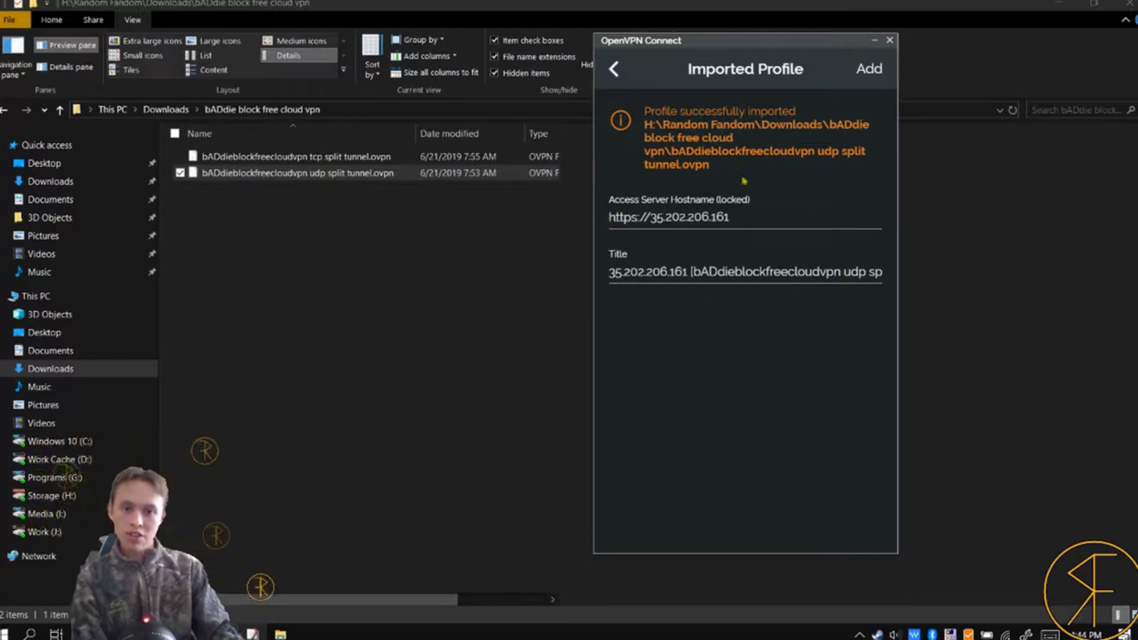
{"action": "left_click", "coordinate": [615, 71]}
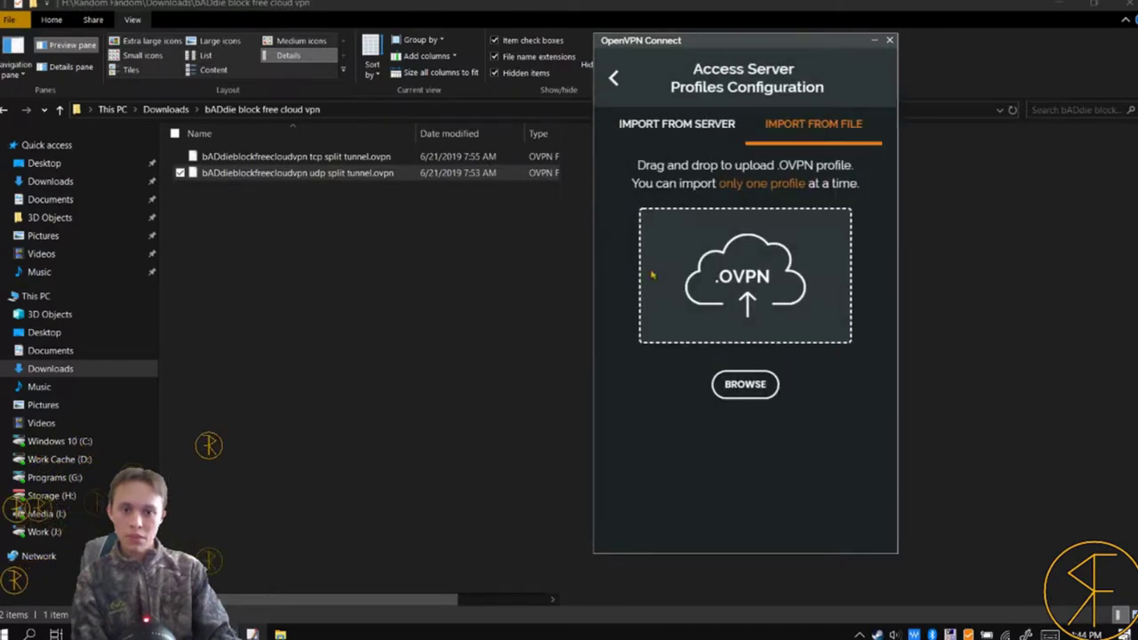
{"action": "left_click", "coordinate": [614, 79]}
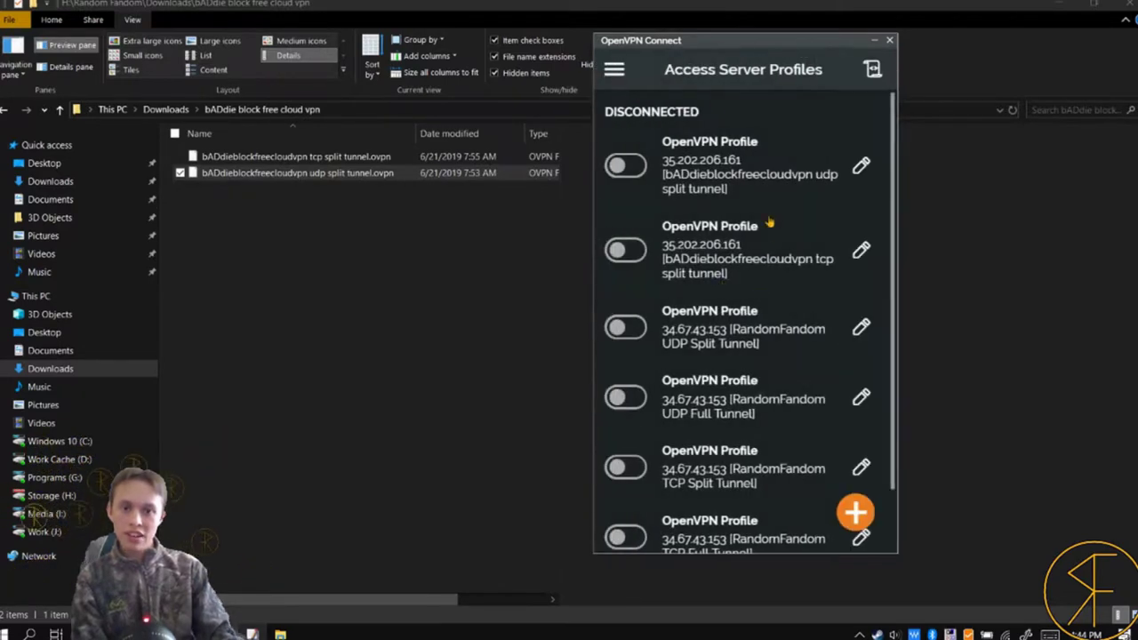
- Open the OpenVPN Connect settings and place them next to the Windows setup instructions in the bADdieblock post
{"action": "left_click", "coordinate": [620, 71]}
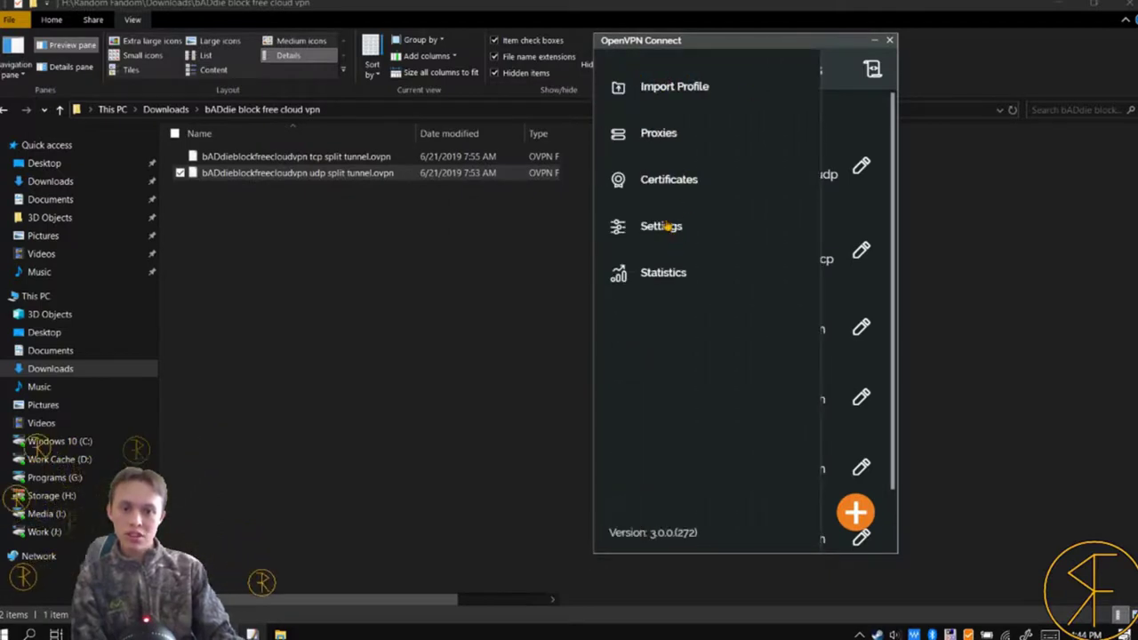
{"action": "left_click", "coordinate": [625, 230]}
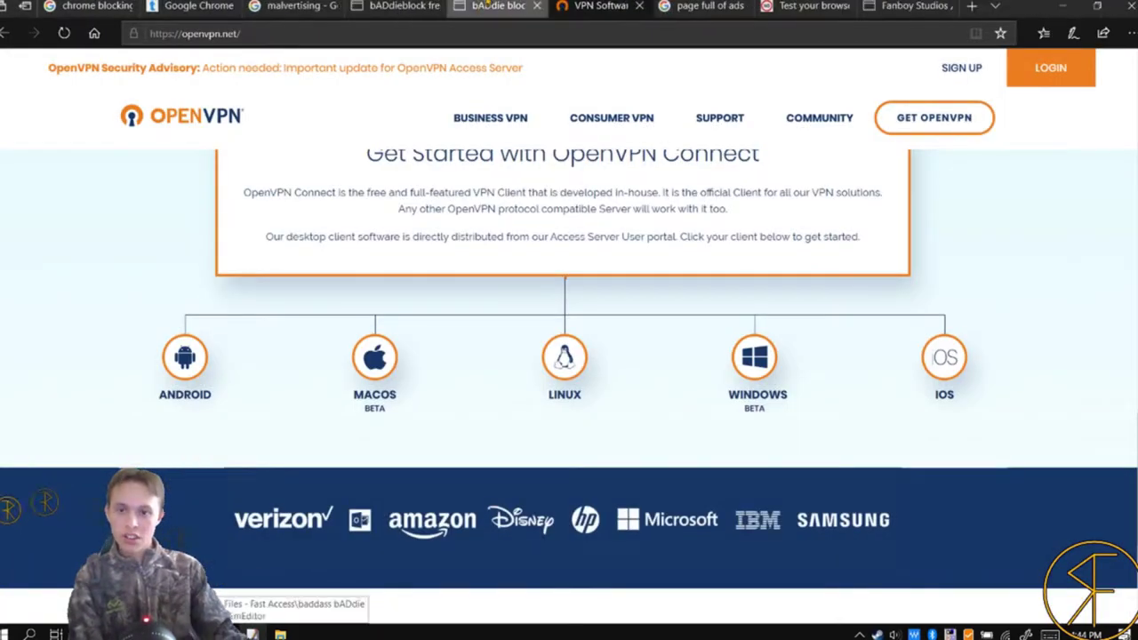
{"action": "left_click", "coordinate": [391, 6]}
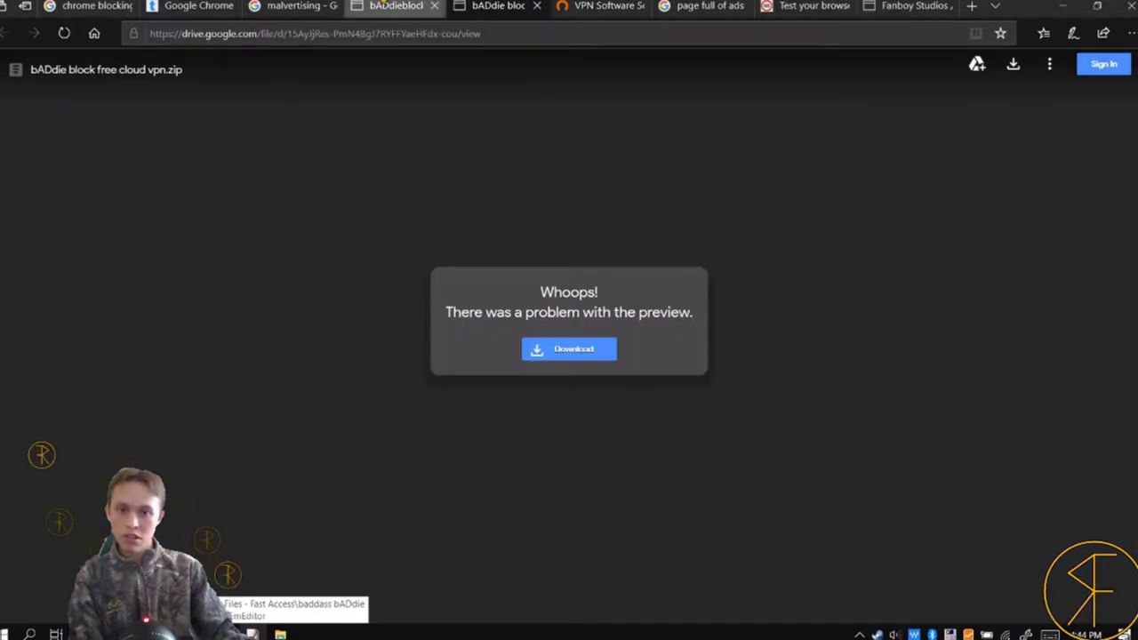
{"action": "left_click", "coordinate": [498, 5]}
{"action": "key", "text": "alt+Tab"}
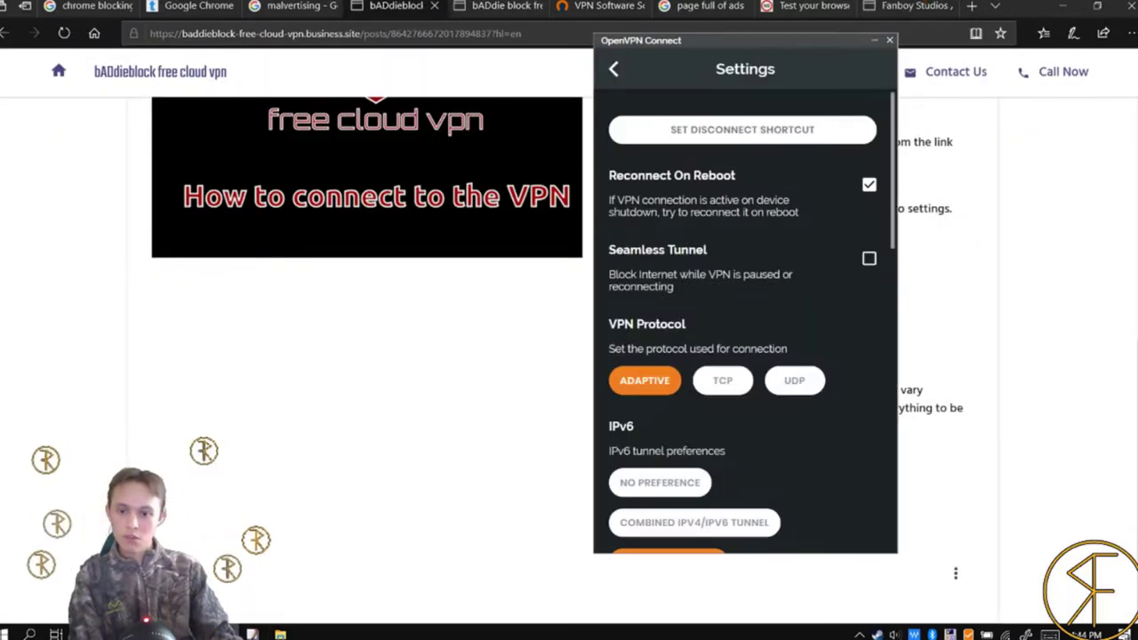
{"action": "left_click_drag", "start_coordinate": [715, 49], "coordinate": [268, 82]}
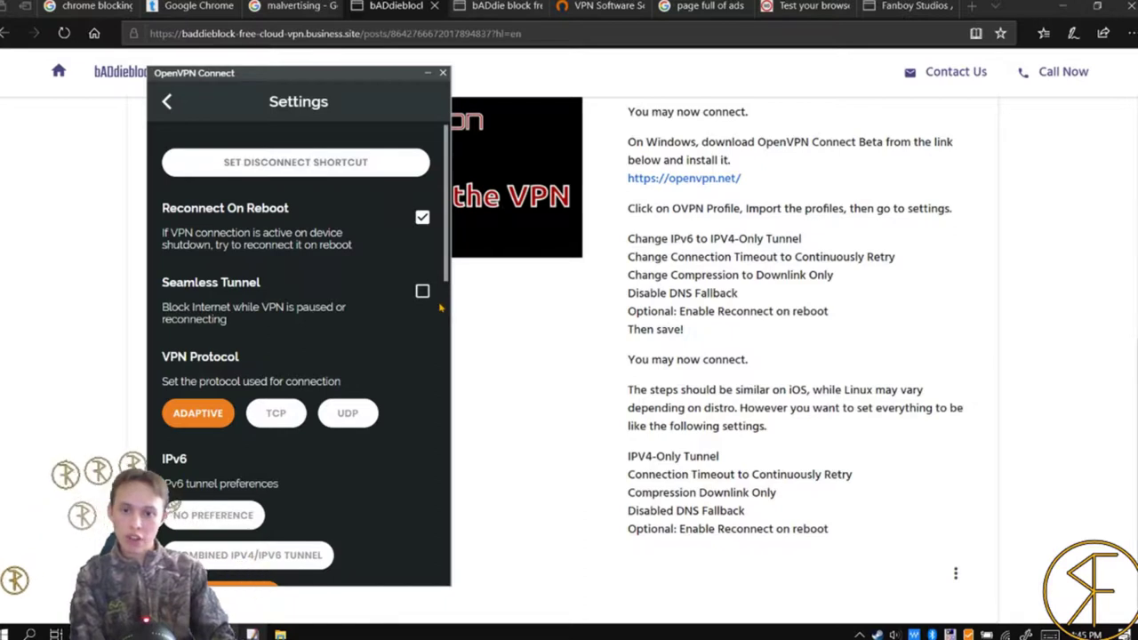
- Compare the VPN protocol, IPv6, connection timeout and compression settings with the values recommended in the post
{"action": "scroll", "coordinate": [420, 296], "scroll_direction": "down", "scroll_amount": 3}
{"action": "scroll", "coordinate": [248, 257], "scroll_direction": "down", "scroll_amount": 1}
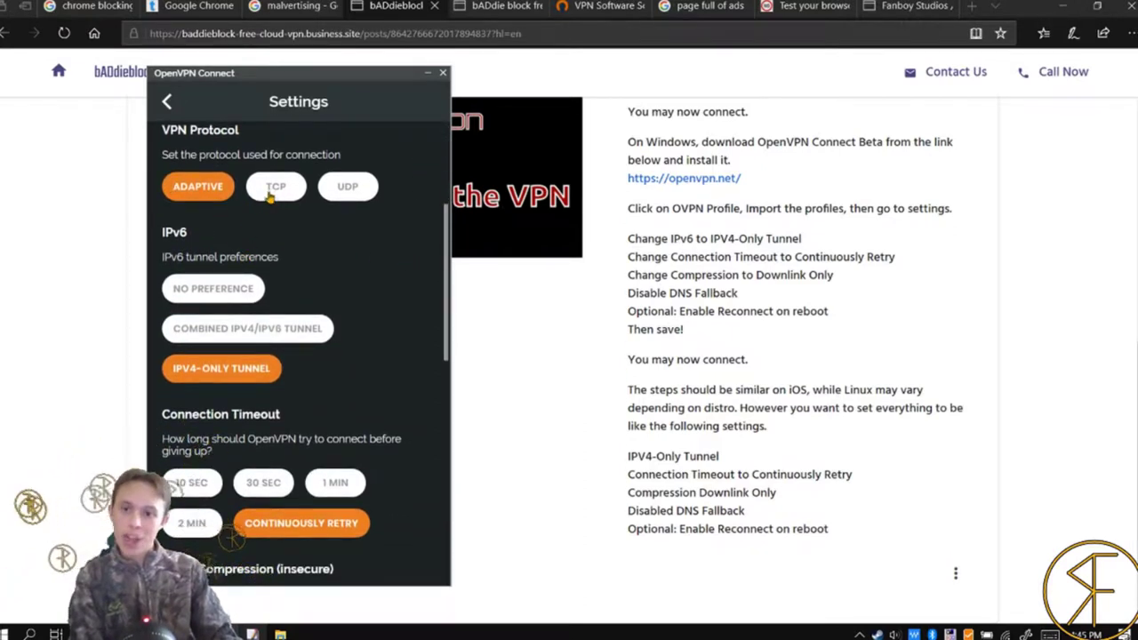
{"action": "scroll", "coordinate": [406, 244], "scroll_direction": "down", "scroll_amount": 2}
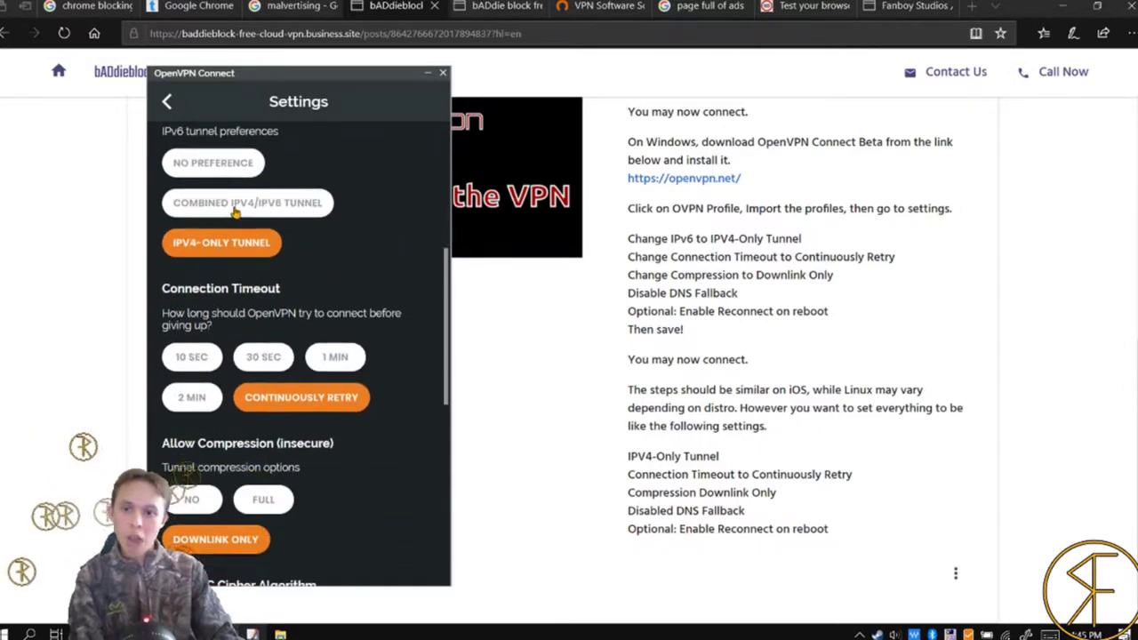
{"action": "scroll", "coordinate": [349, 267], "scroll_direction": "up", "scroll_amount": 1}
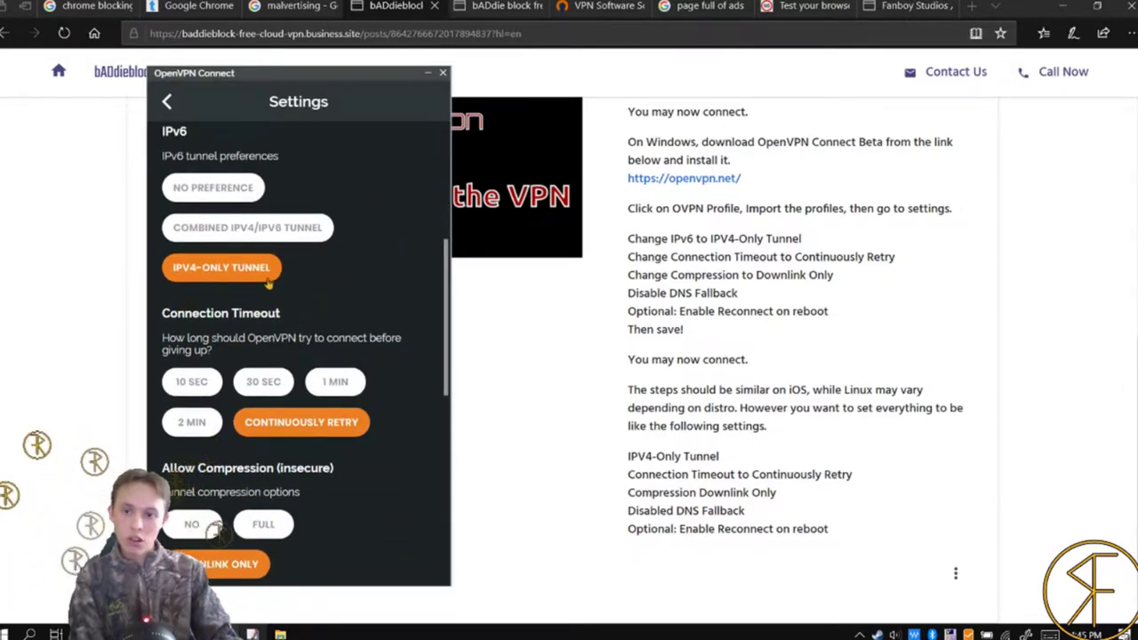
{"action": "scroll", "coordinate": [346, 295], "scroll_direction": "down", "scroll_amount": 2}
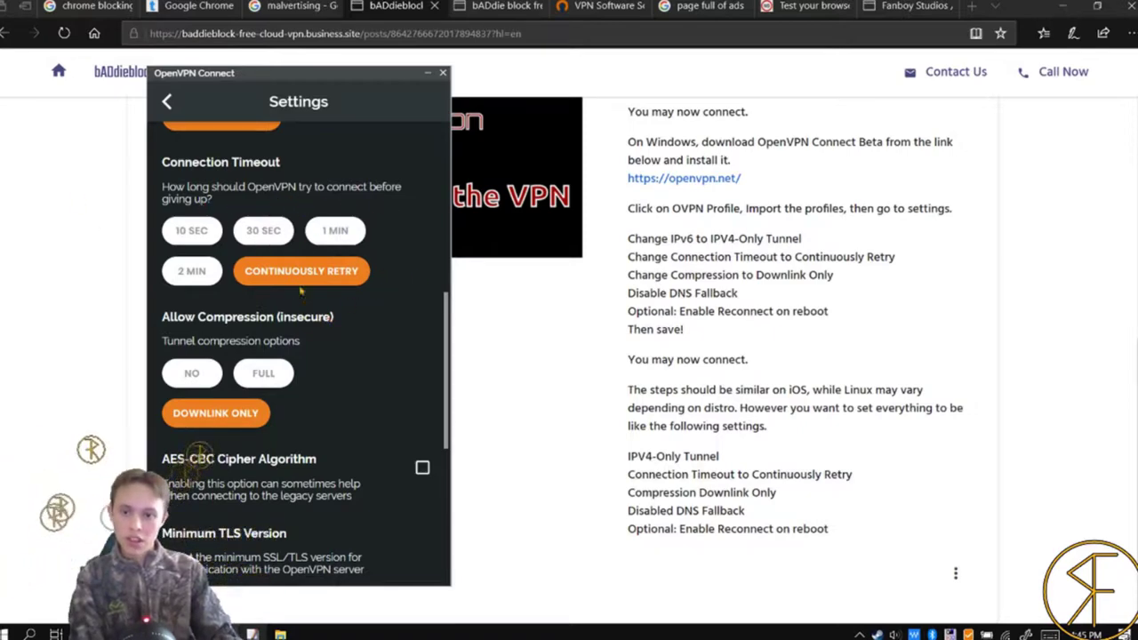
{"action": "scroll", "coordinate": [376, 285], "scroll_direction": "down", "scroll_amount": 2}
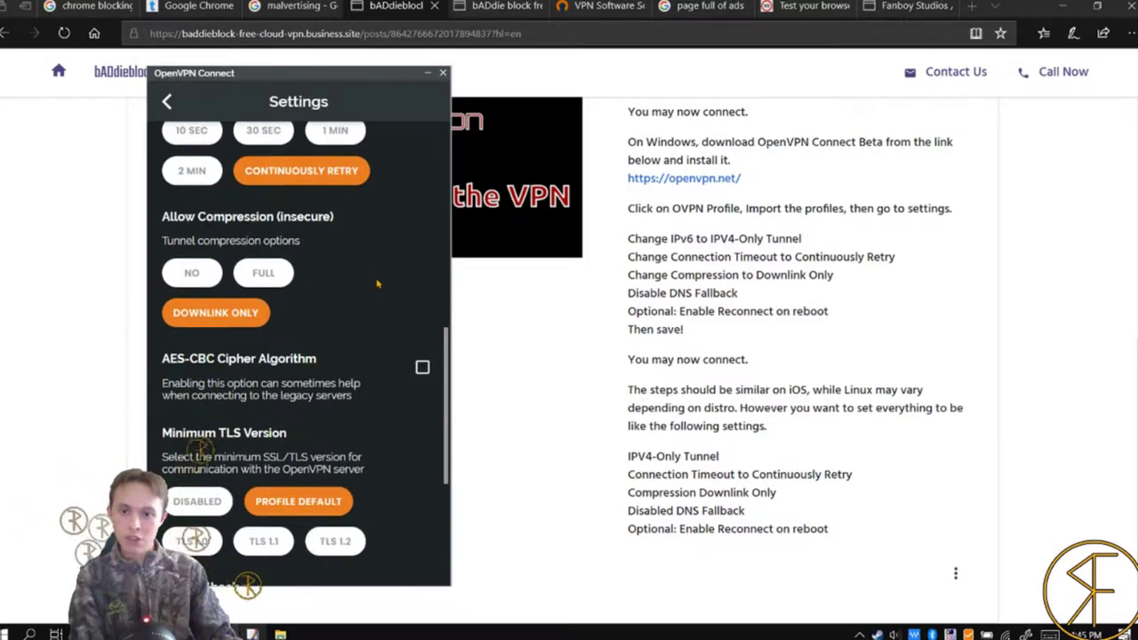
{"action": "scroll", "coordinate": [376, 284], "scroll_direction": "down", "scroll_amount": 1}
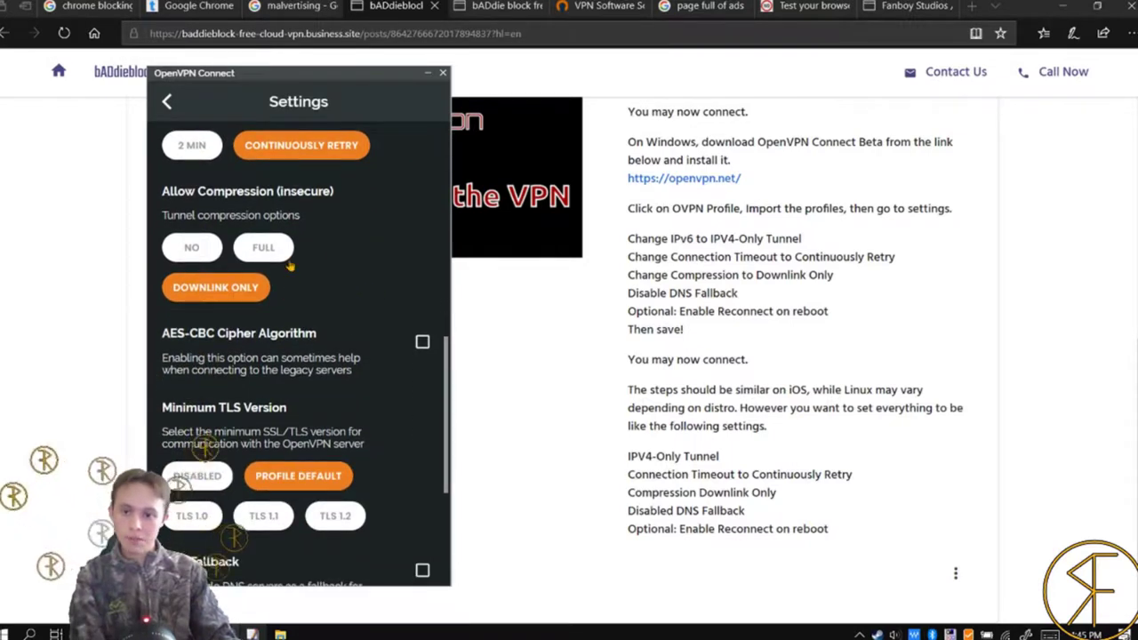
{"action": "scroll", "coordinate": [267, 258], "scroll_direction": "down", "scroll_amount": 1}
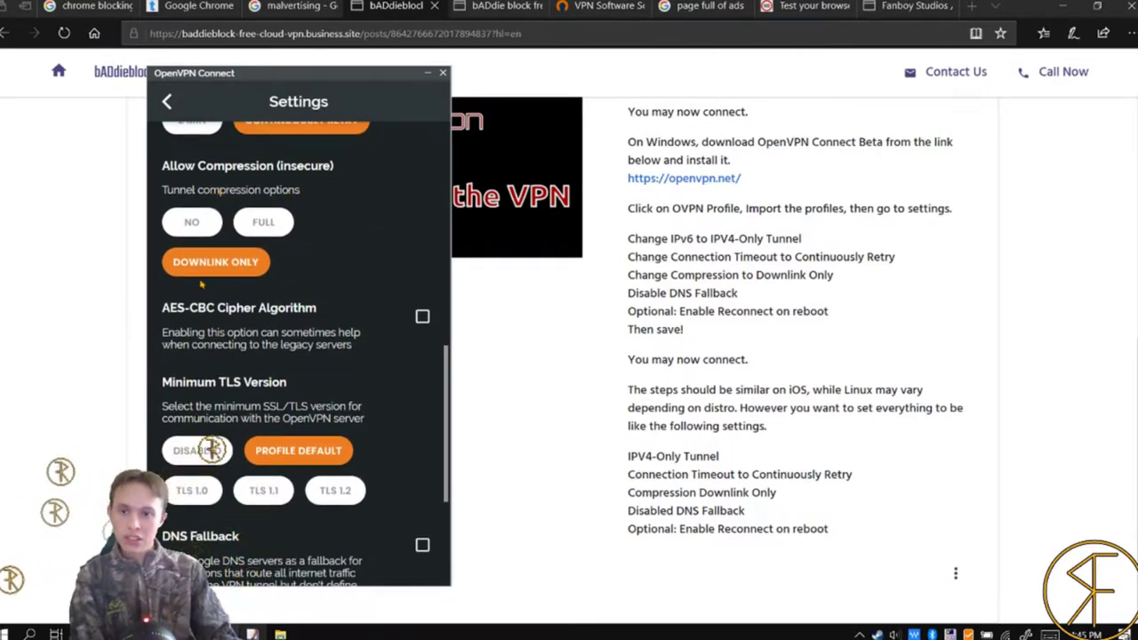
{"action": "scroll", "coordinate": [226, 293], "scroll_direction": "down", "scroll_amount": 3}
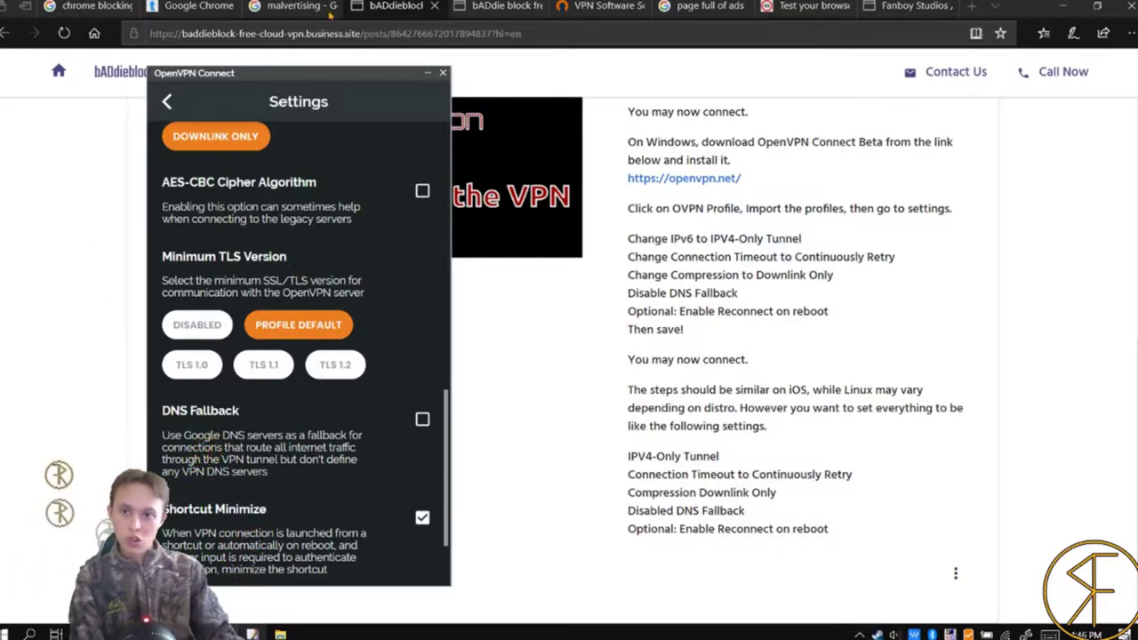
- Switch DNS Fallback on and off again, leaving it disabled, and return to the Access Server Profiles list
{"action": "scroll", "coordinate": [339, 268], "scroll_direction": "down", "scroll_amount": 1}
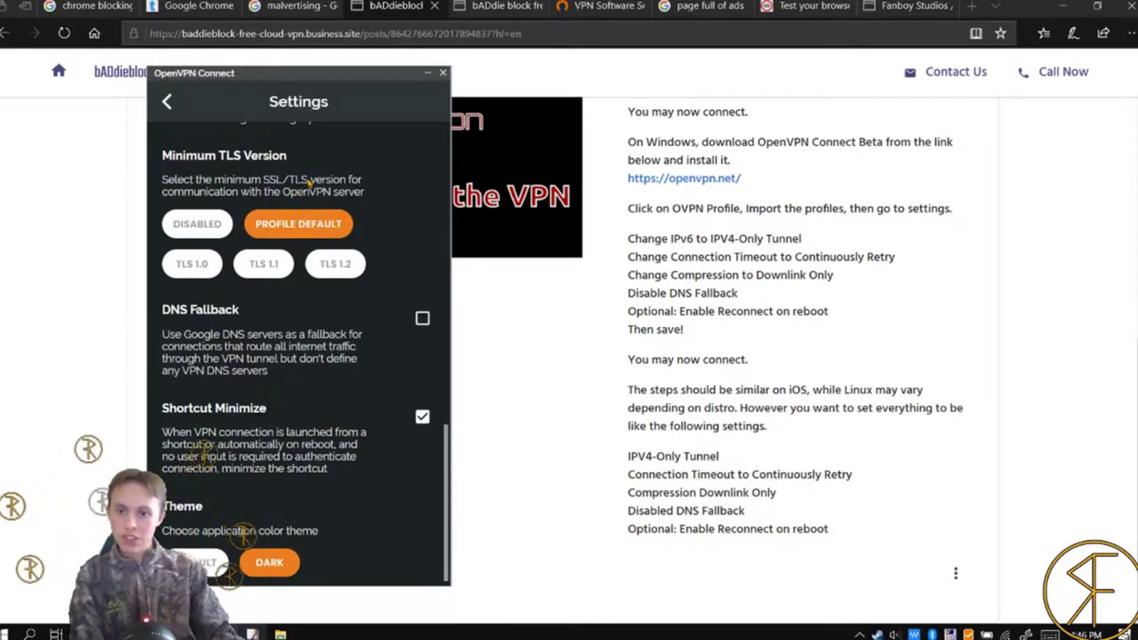
{"action": "scroll", "coordinate": [355, 306], "scroll_direction": "down", "scroll_amount": 1}
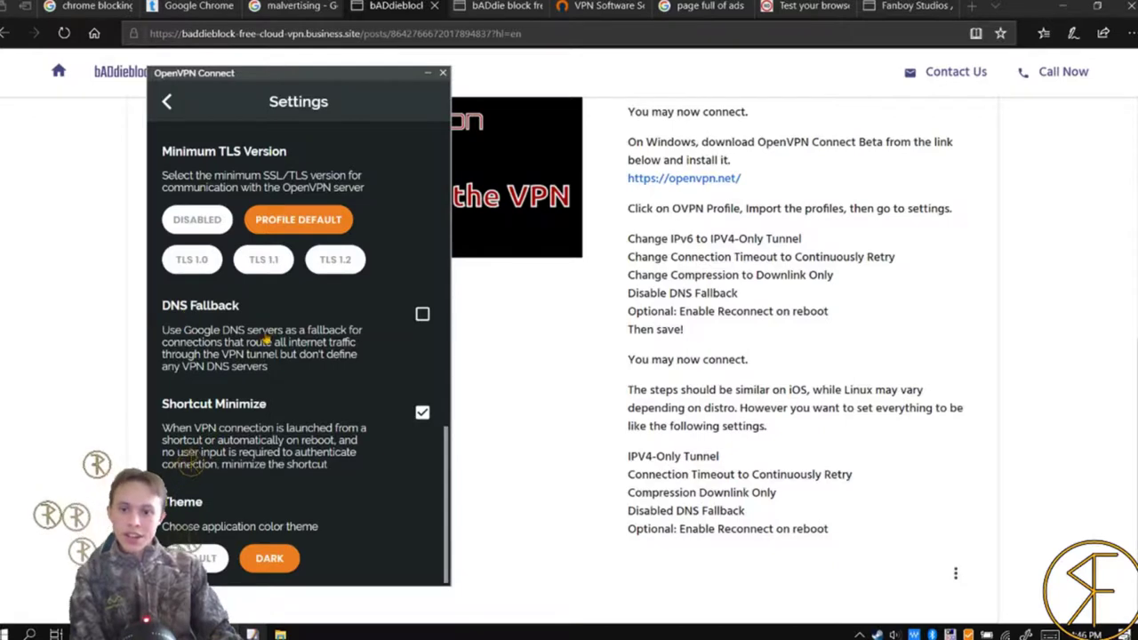
{"action": "left_click", "coordinate": [422, 315]}
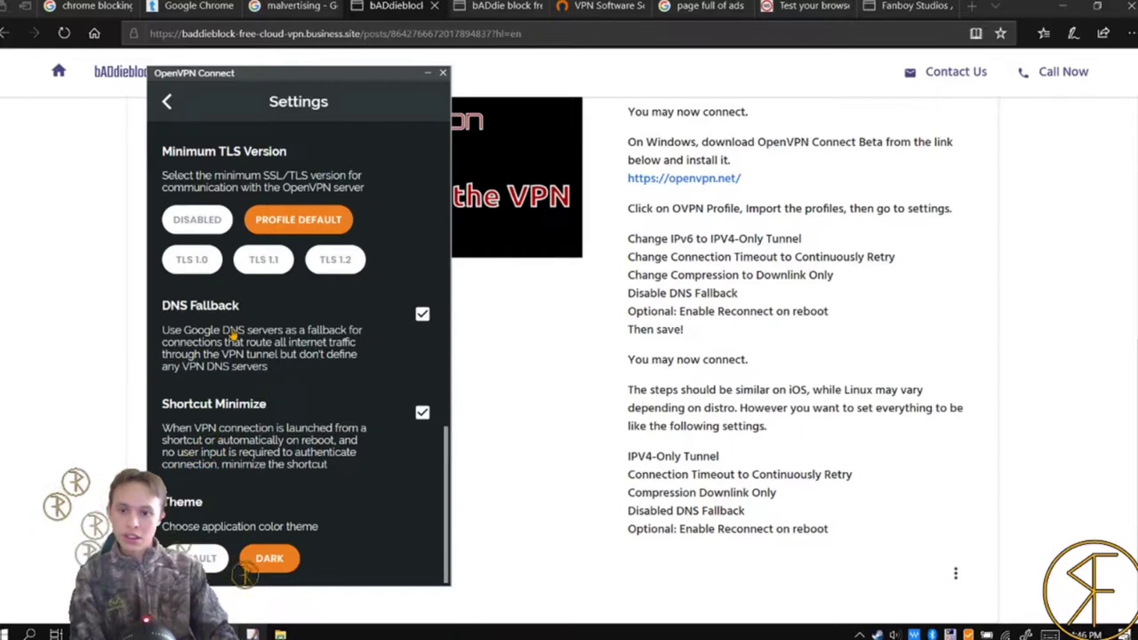
{"action": "left_click", "coordinate": [422, 313]}
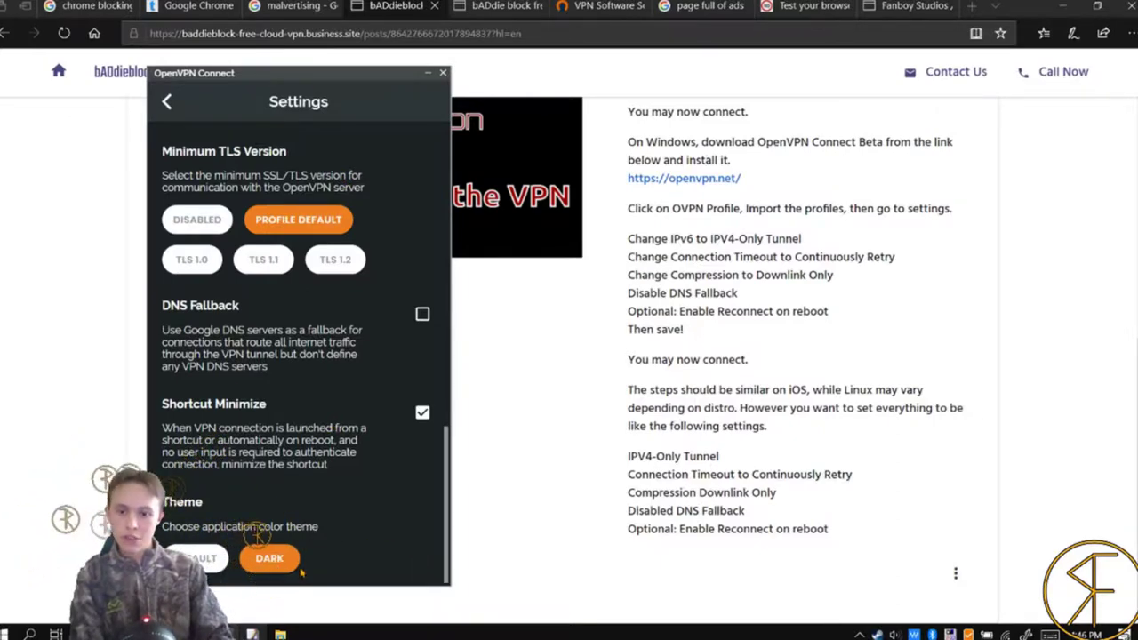
{"action": "left_click", "coordinate": [165, 103]}
{"action": "scroll", "coordinate": [295, 272], "scroll_direction": "down", "scroll_amount": 2}
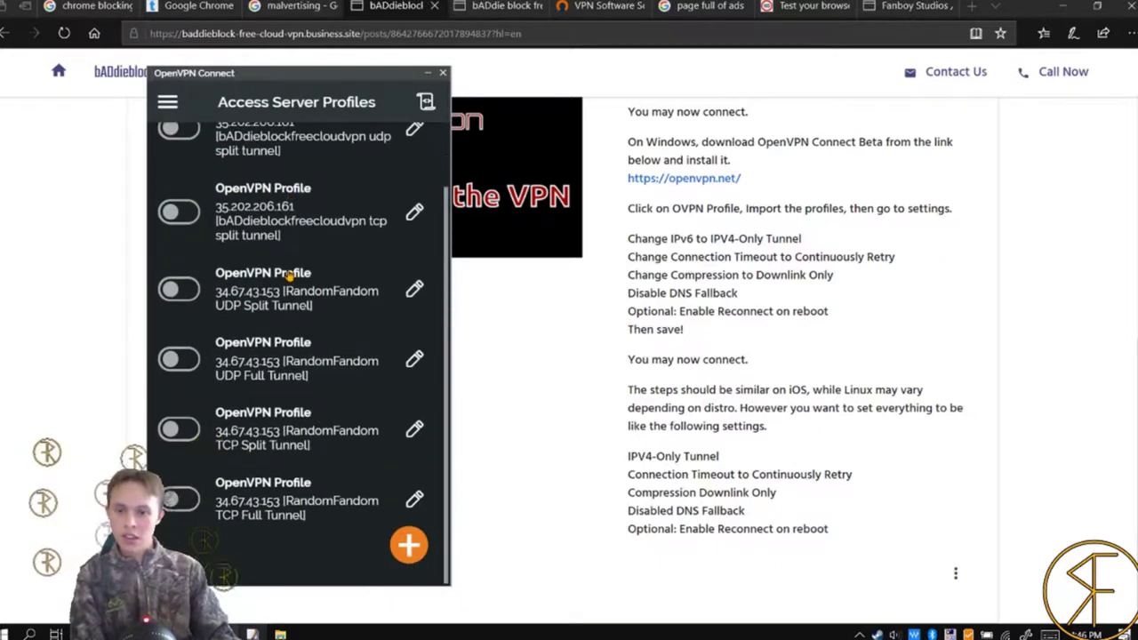
- Go back to the browser, show the "page full of ads" search results and look over the ads-blocker.com ad blocker test page
{"action": "left_click", "coordinate": [1087, 235]}
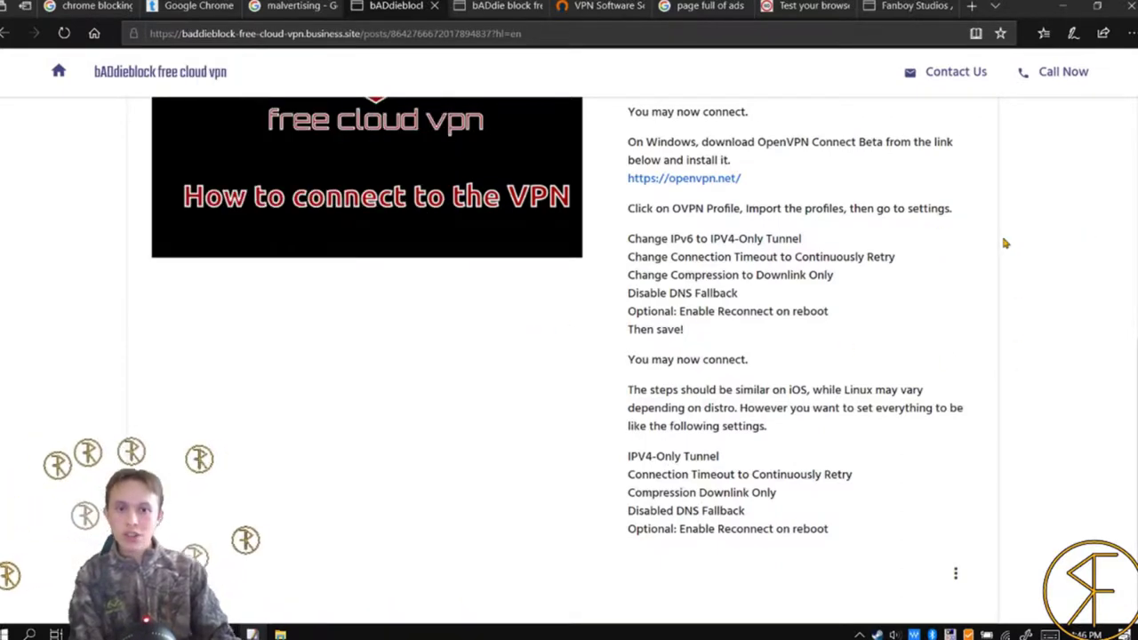
{"action": "left_click", "coordinate": [700, 6]}
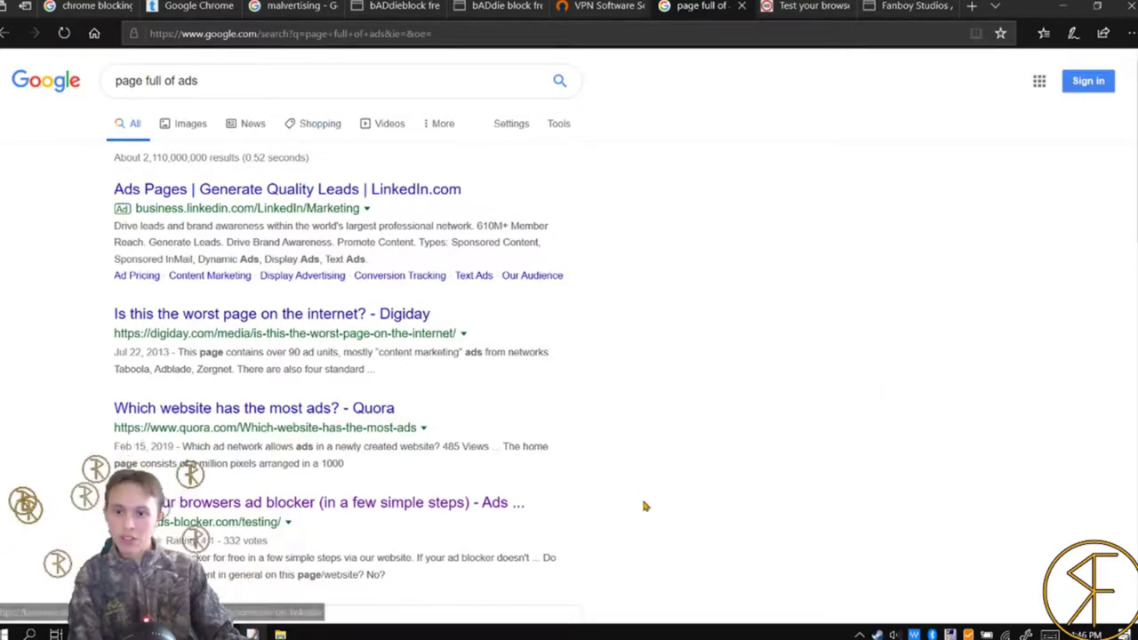
{"action": "scroll", "coordinate": [89, 382], "scroll_direction": "down", "scroll_amount": 2}
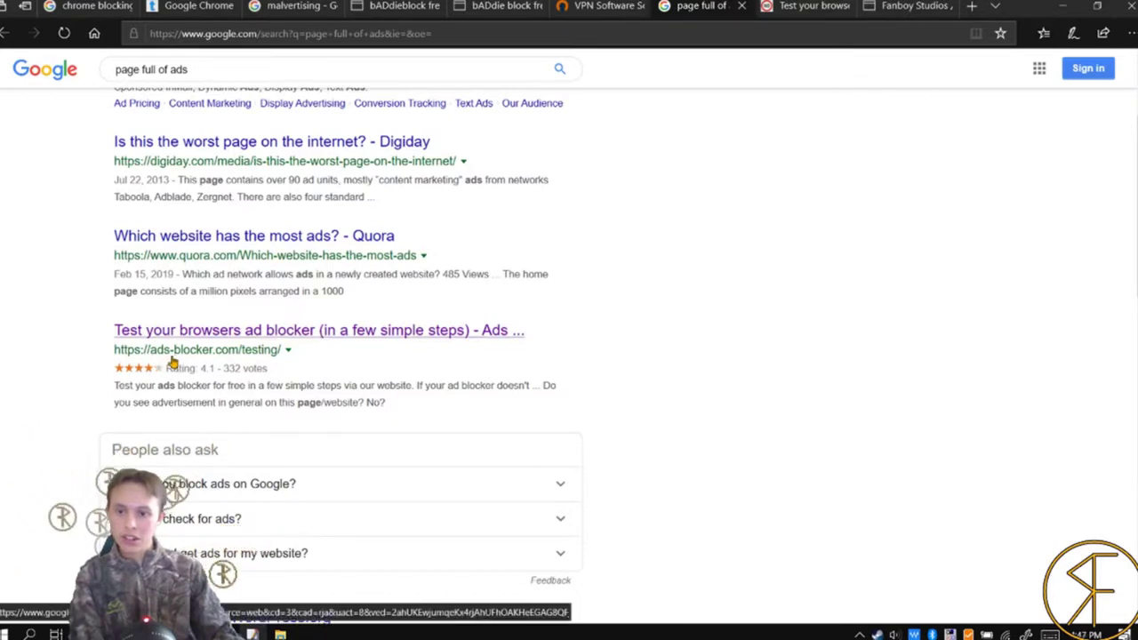
{"action": "right_click", "coordinate": [357, 331]}
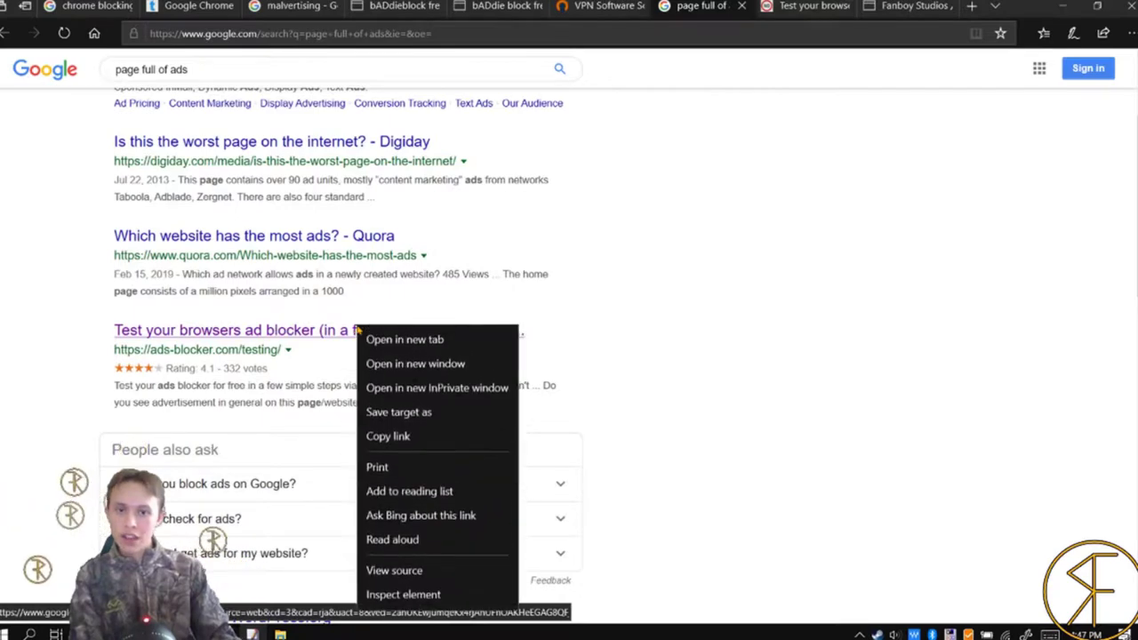
{"action": "left_click", "coordinate": [816, 6]}
{"action": "left_click", "coordinate": [816, 6]}
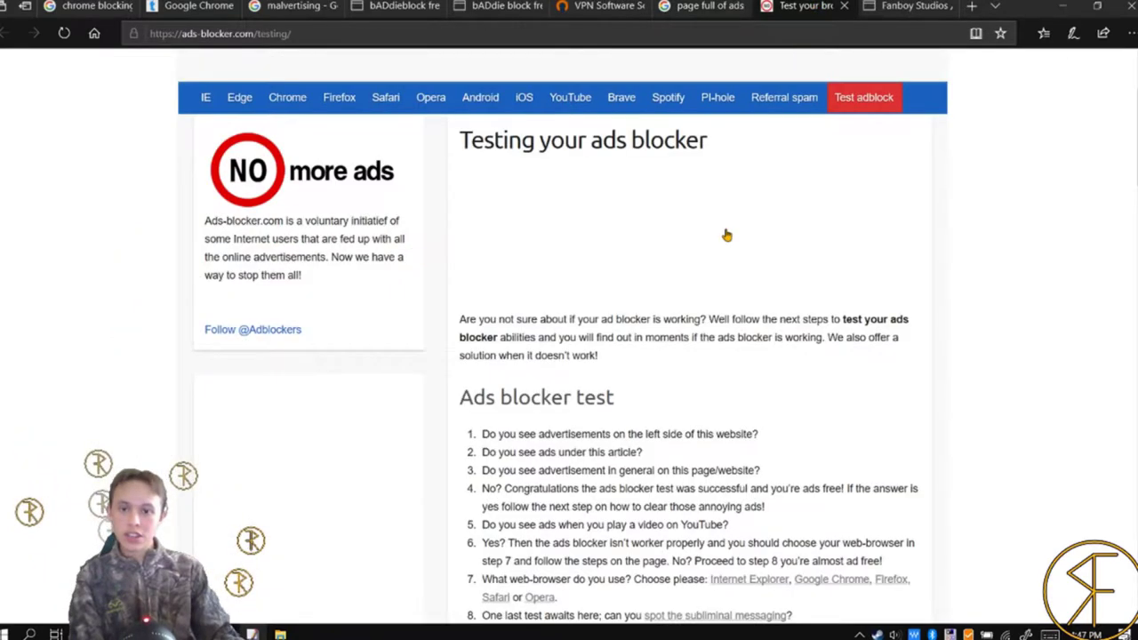
{"action": "scroll", "coordinate": [726, 234], "scroll_direction": "down", "scroll_amount": 2}
{"action": "scroll", "coordinate": [727, 235], "scroll_direction": "up", "scroll_amount": 4}
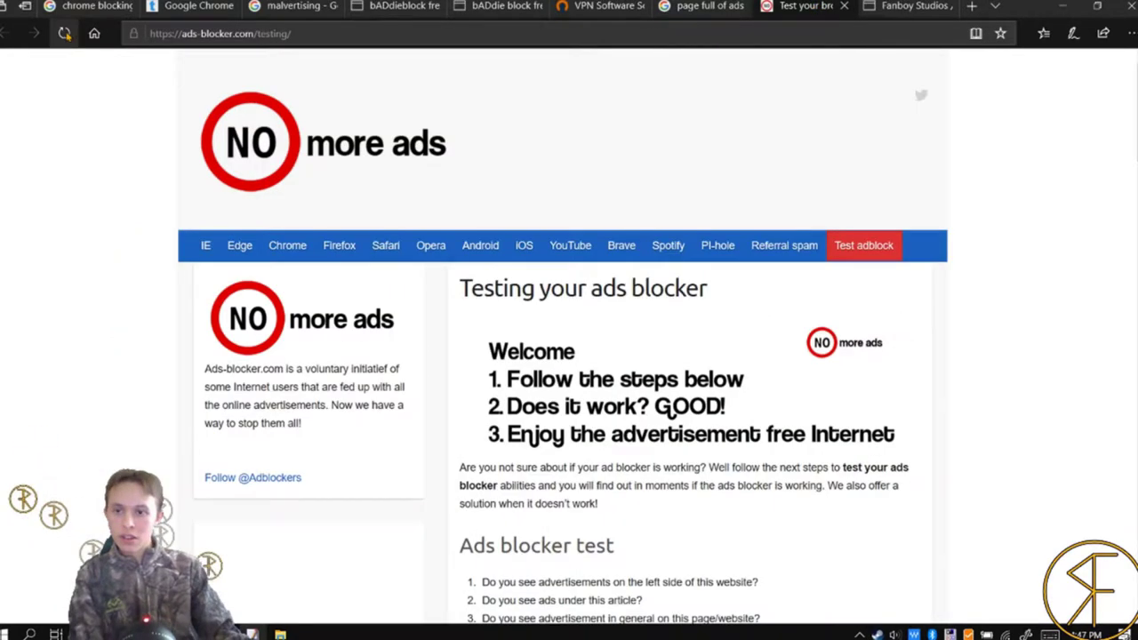
- Reload the ads-blocker.com test page with the VPN disconnected and examine the sidebar, article and comments for advertisements
{"action": "key", "text": "F5"}
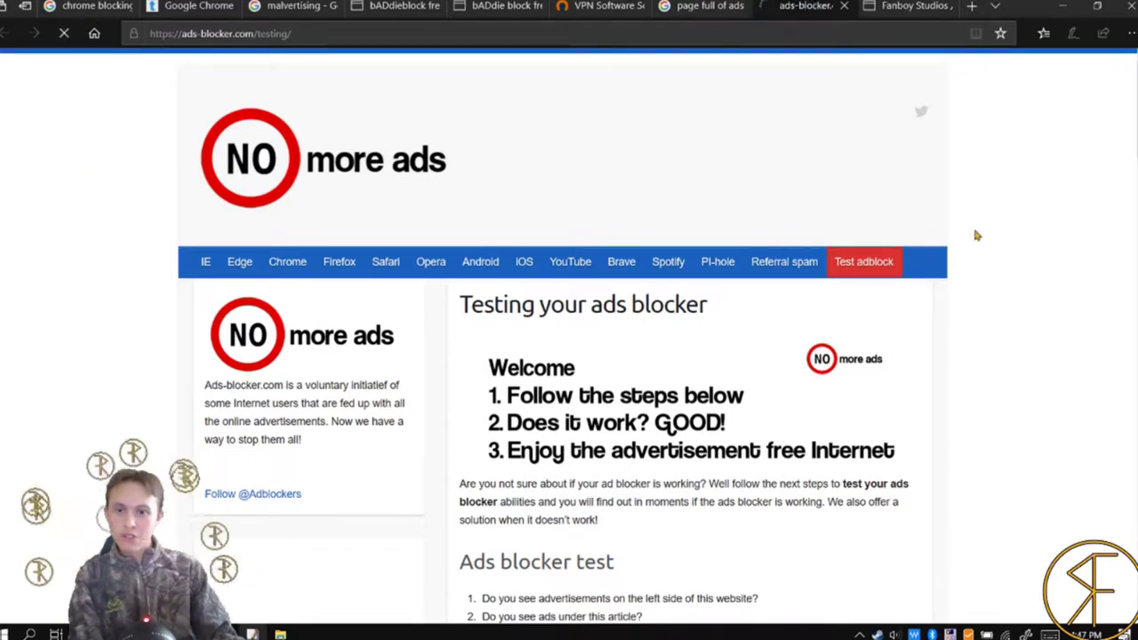
{"action": "left_click", "coordinate": [858, 634]}
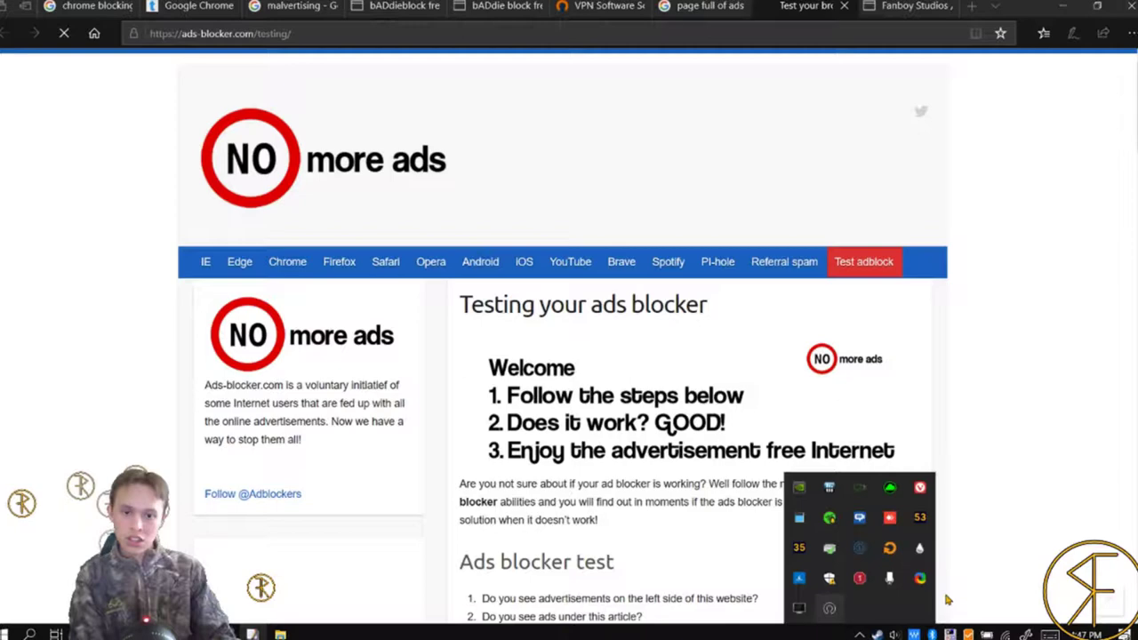
{"action": "left_click", "coordinate": [975, 562]}
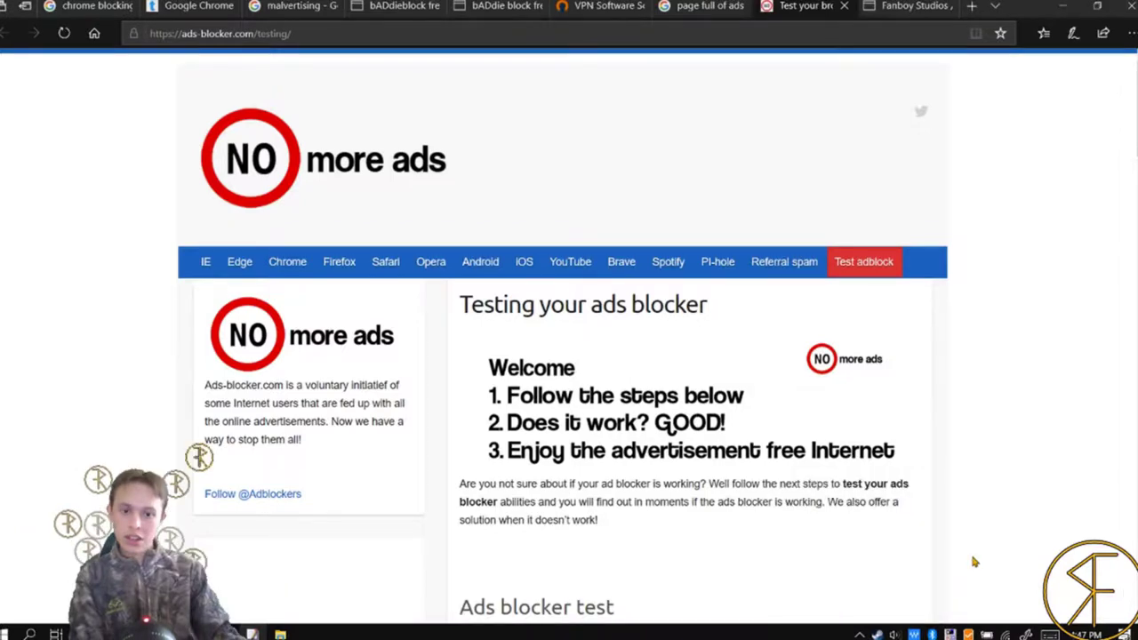
{"action": "left_click", "coordinate": [858, 634]}
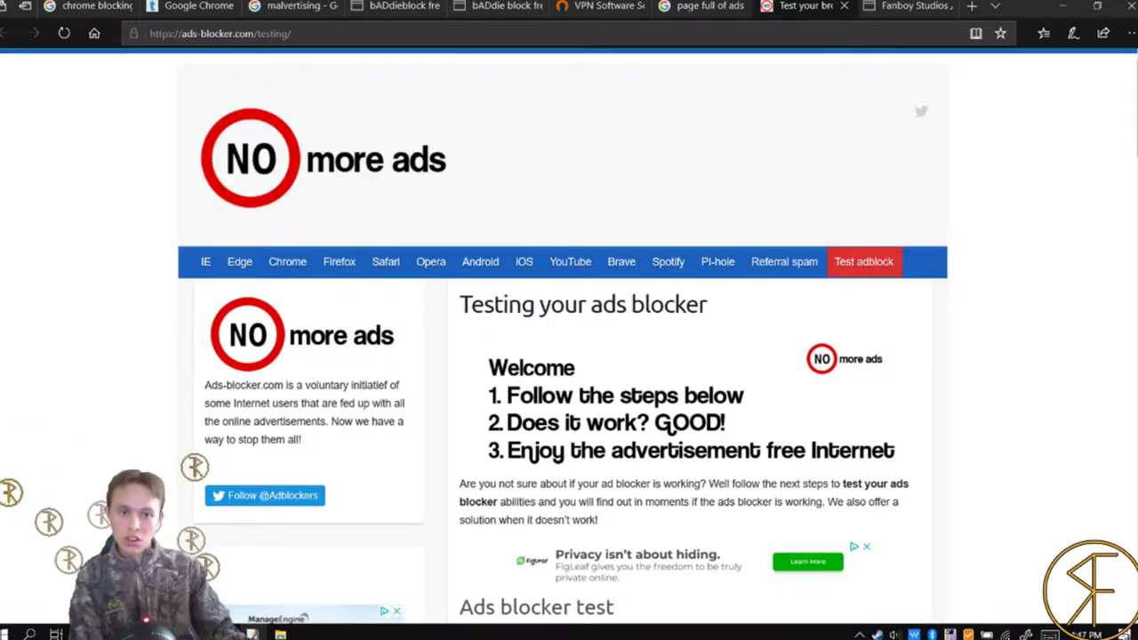
{"action": "scroll", "coordinate": [668, 425], "scroll_direction": "down", "scroll_amount": 5}
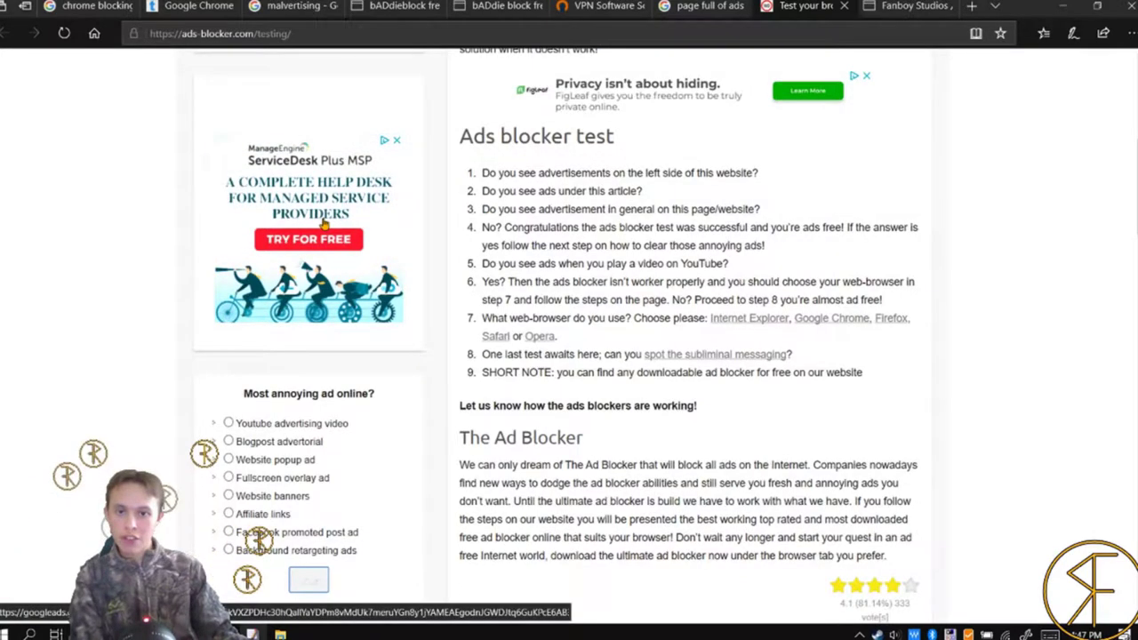
{"action": "scroll", "coordinate": [620, 390], "scroll_direction": "up", "scroll_amount": 3}
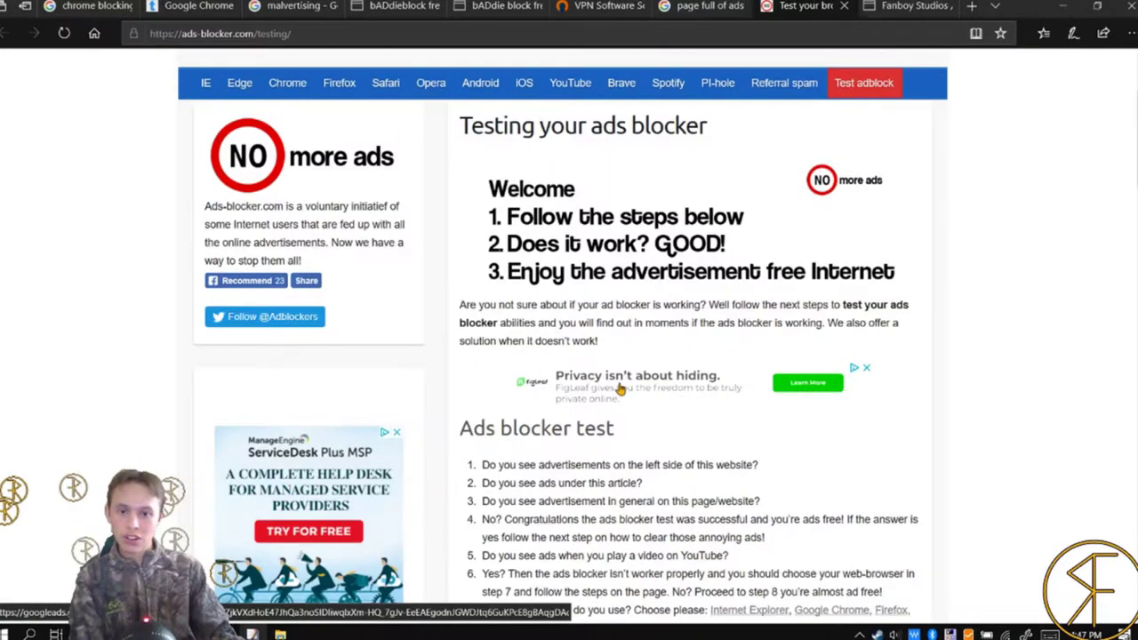
{"action": "scroll", "coordinate": [483, 294], "scroll_direction": "down", "scroll_amount": 2}
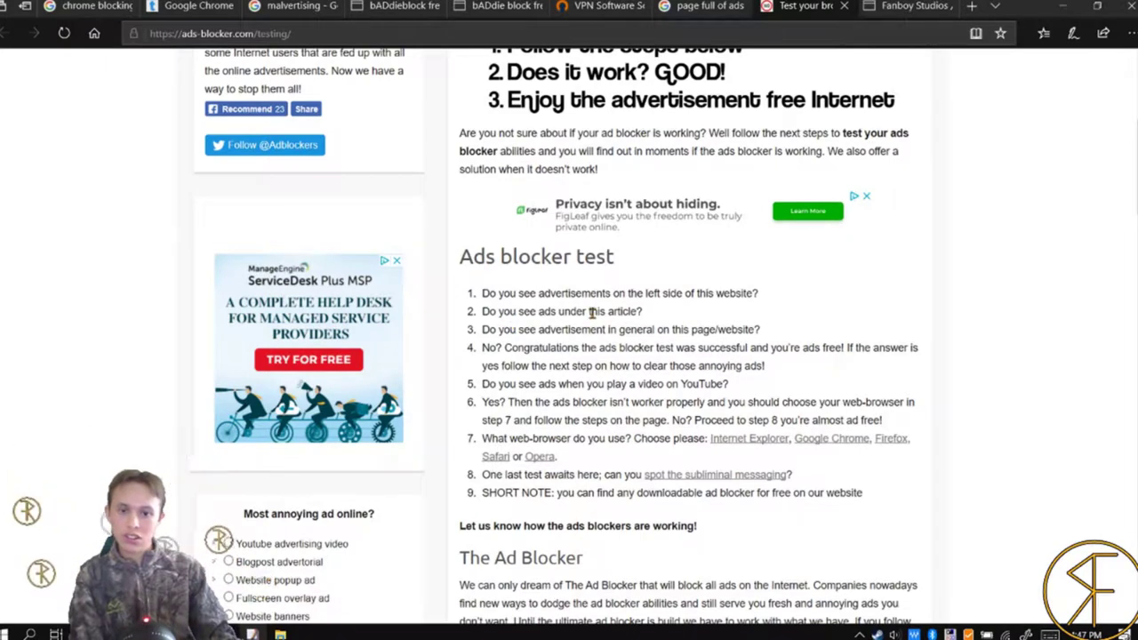
{"action": "scroll", "coordinate": [818, 331], "scroll_direction": "down", "scroll_amount": 1}
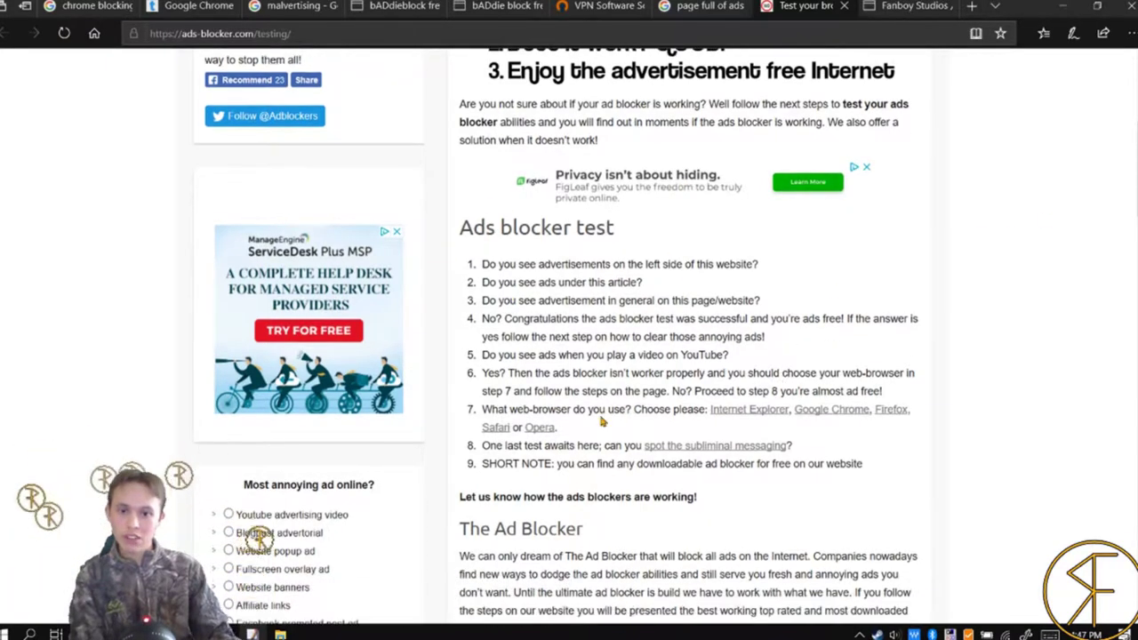
{"action": "scroll", "coordinate": [602, 339], "scroll_direction": "down", "scroll_amount": 15}
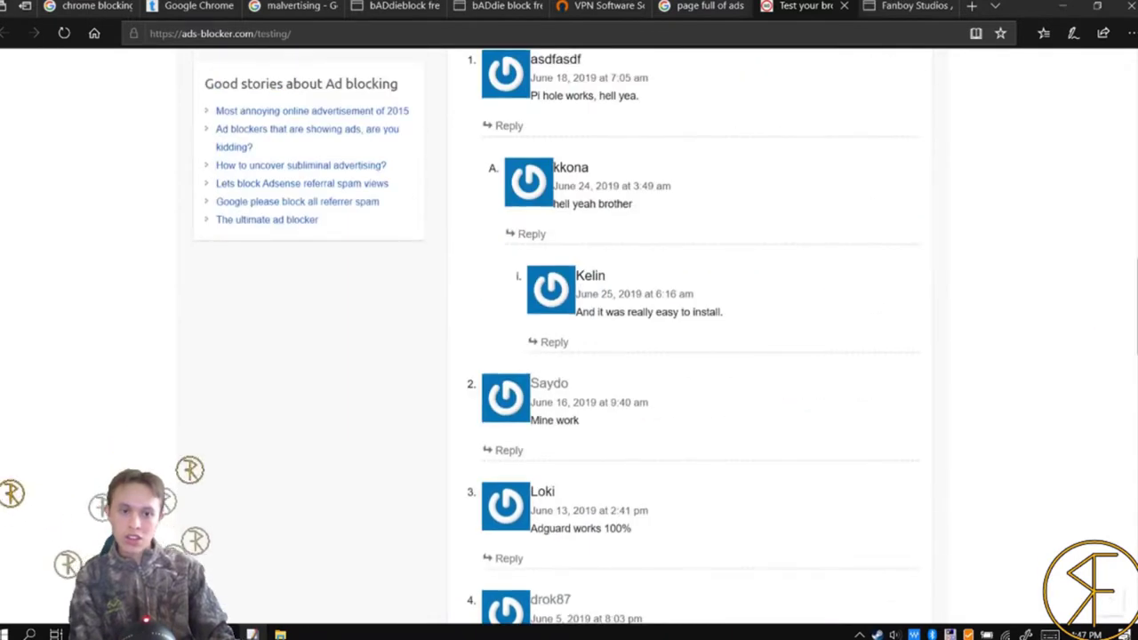
{"action": "left_click_drag", "start_coordinate": [1134, 311], "coordinate": [1134, 126]}
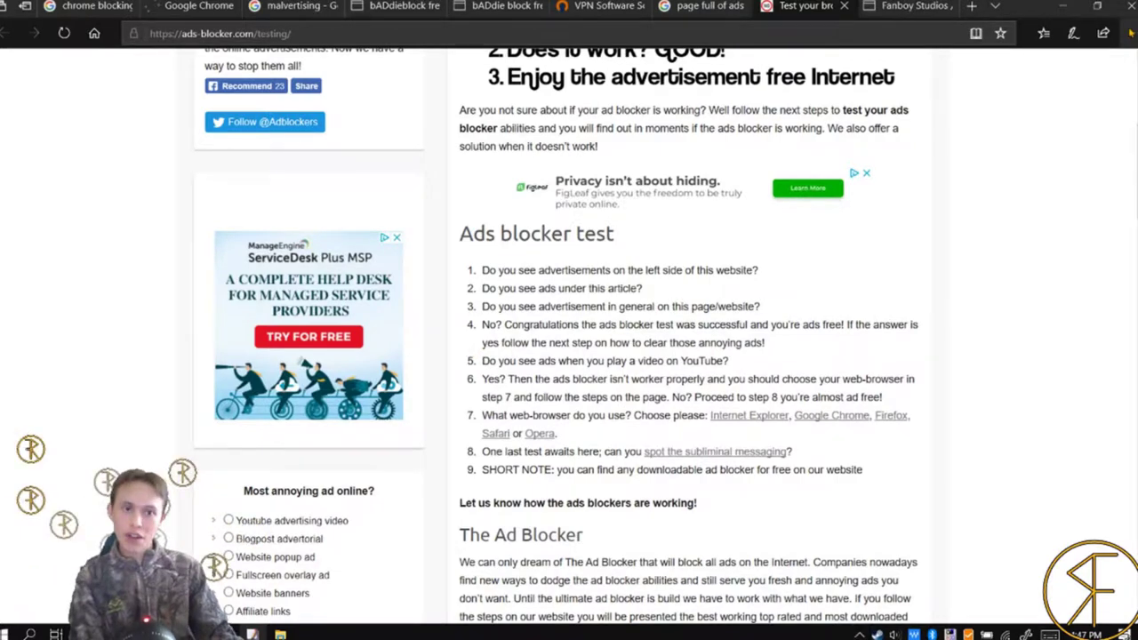
{"action": "scroll", "coordinate": [569, 338], "scroll_direction": "up", "scroll_amount": 4}
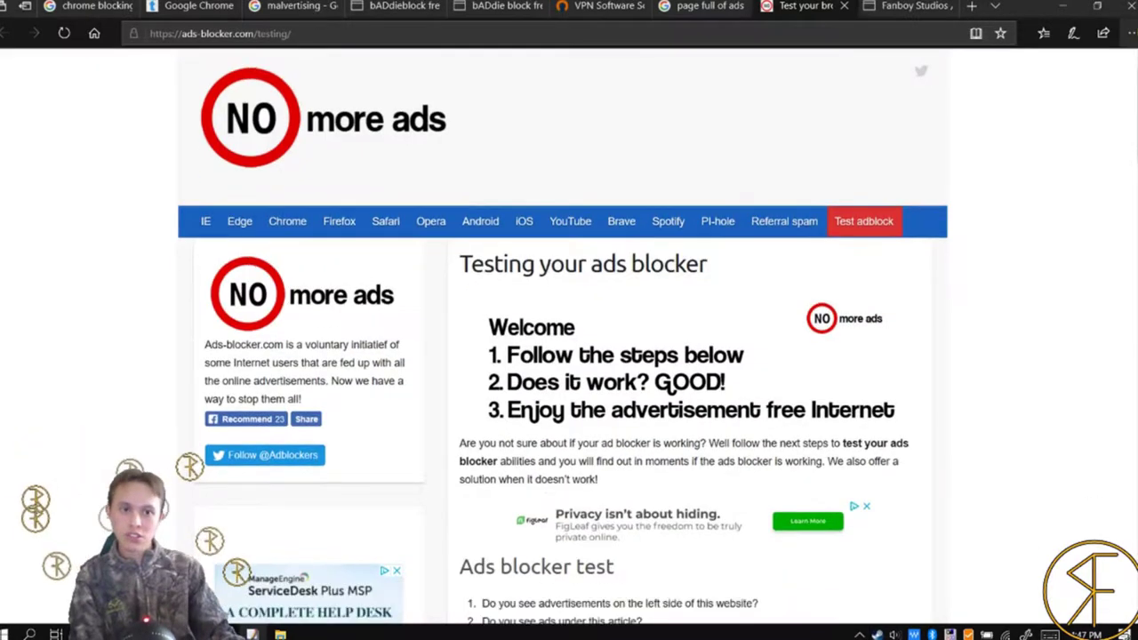
{"action": "left_click", "coordinate": [1127, 33]}
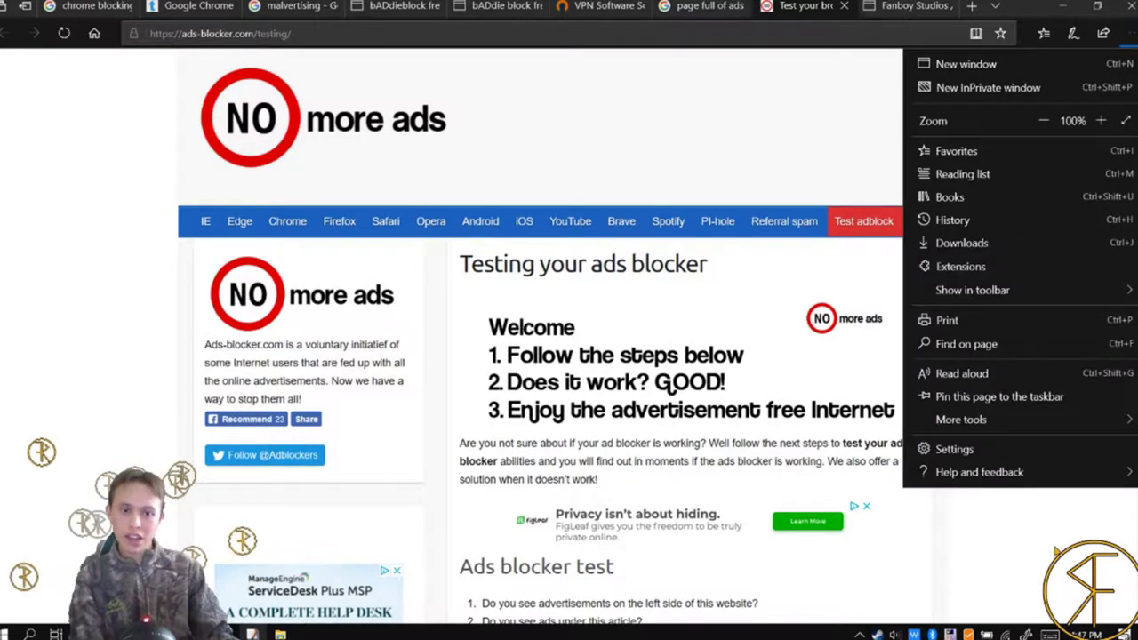
{"action": "left_click", "coordinate": [1056, 552]}
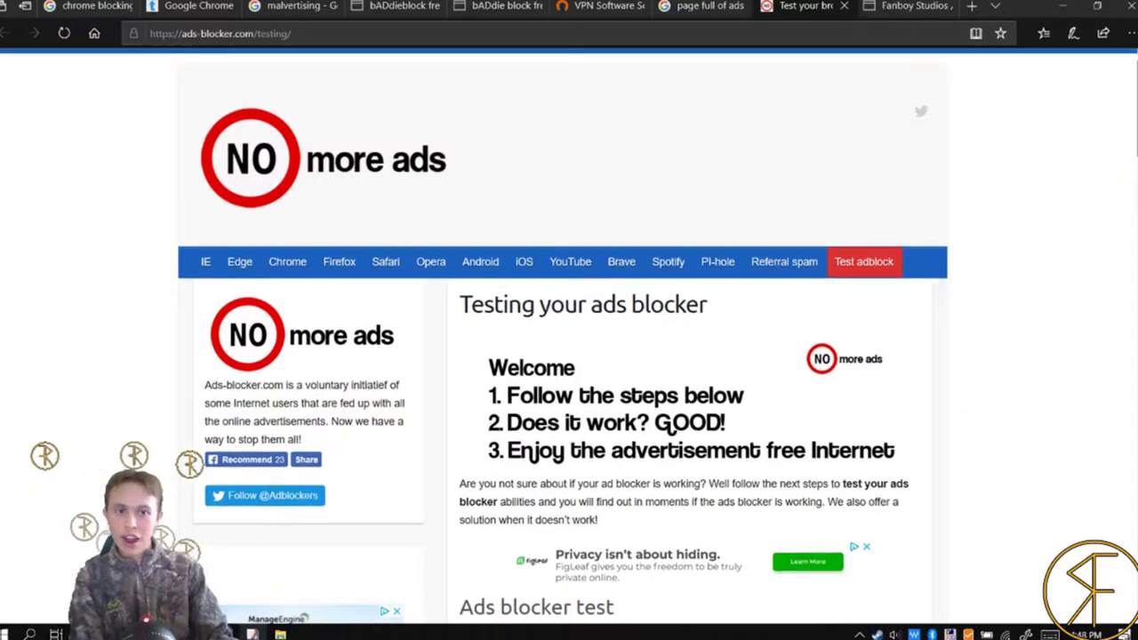
{"action": "scroll", "coordinate": [1124, 188], "scroll_direction": "down", "scroll_amount": 5}
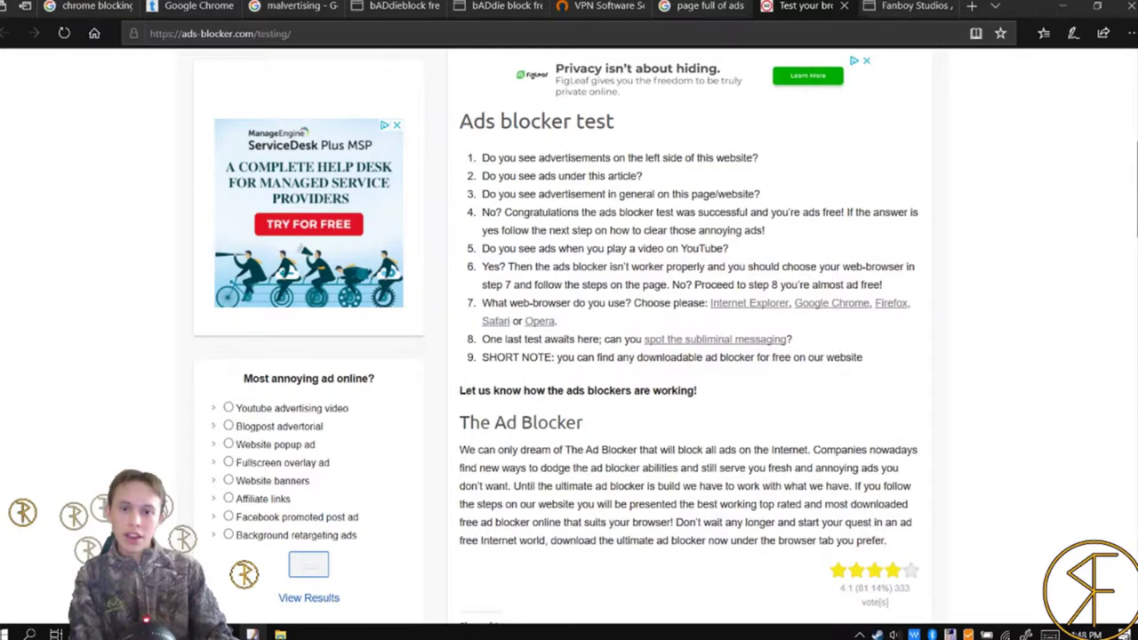
{"action": "scroll", "coordinate": [569, 338], "scroll_direction": "up", "scroll_amount": 3}
{"action": "scroll", "coordinate": [569, 338], "scroll_direction": "up", "scroll_amount": 3}
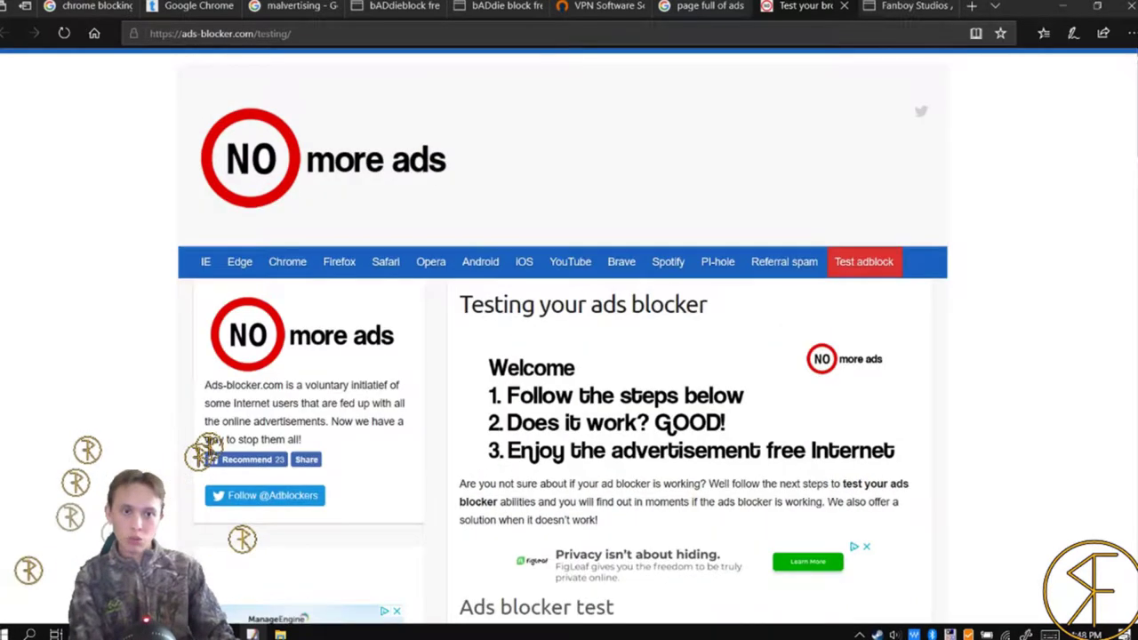
- Open the browser settings and review the General and Privacy & security options, including cookies, Do Not Track, pop-up blocking and SmartScreen
{"action": "left_click", "coordinate": [1125, 33]}
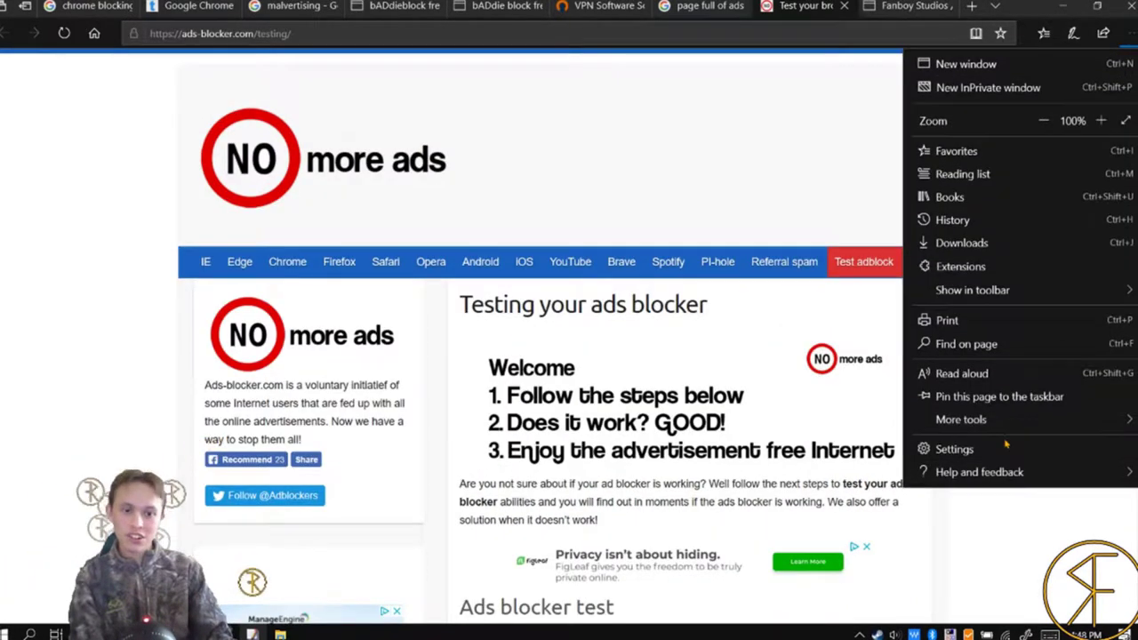
{"action": "left_click", "coordinate": [1006, 449]}
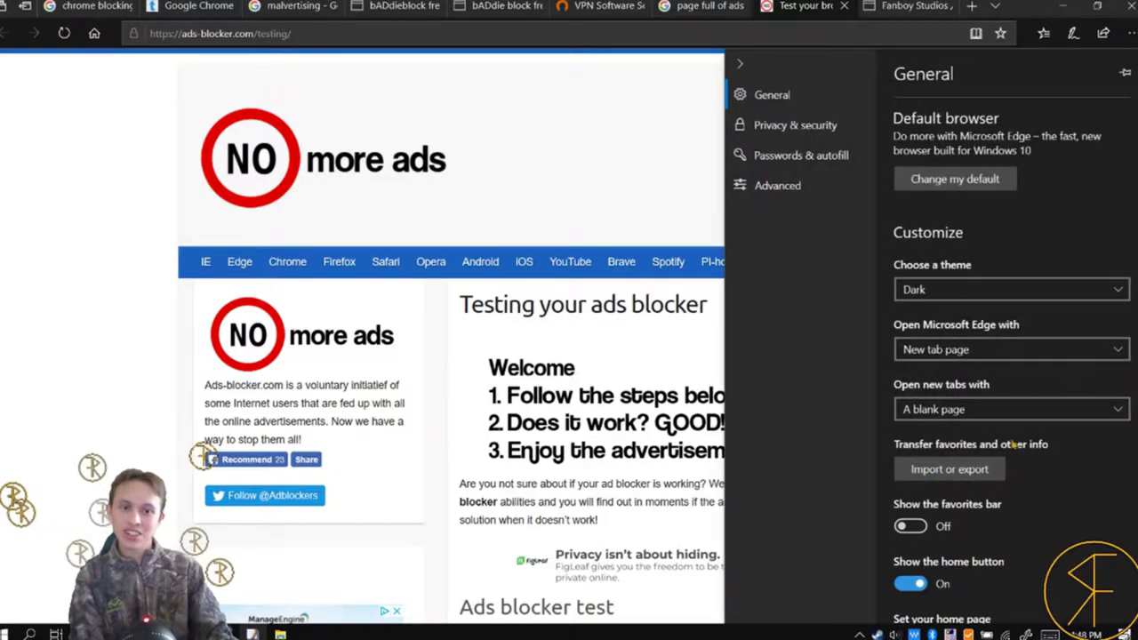
{"action": "scroll", "coordinate": [1110, 456], "scroll_direction": "down", "scroll_amount": 1}
{"action": "scroll", "coordinate": [1110, 455], "scroll_direction": "down", "scroll_amount": 7}
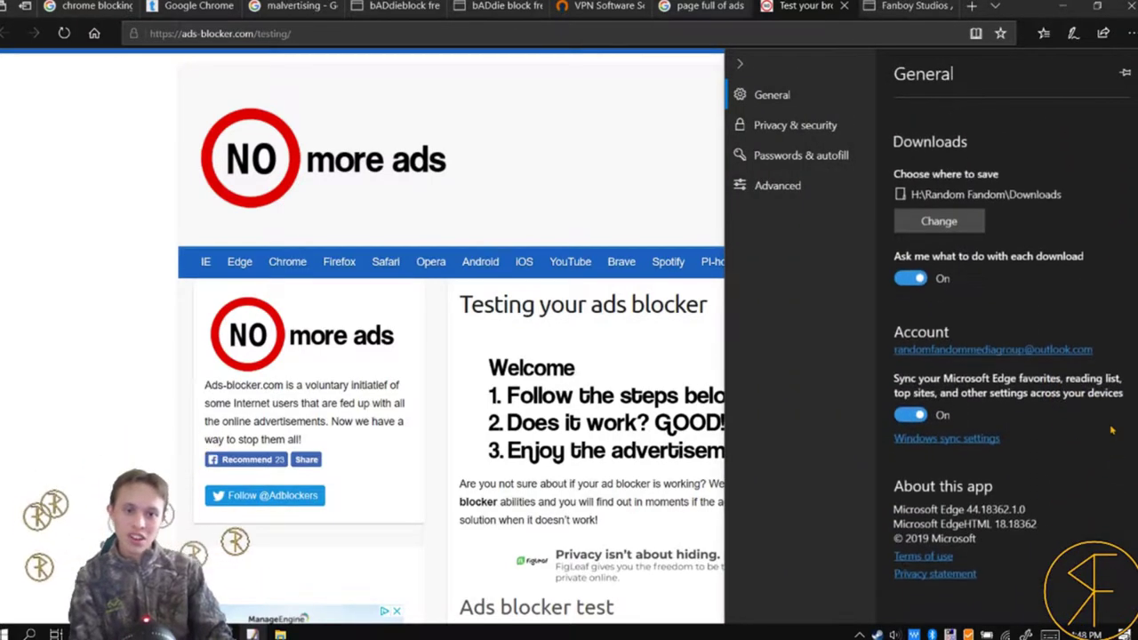
{"action": "left_click", "coordinate": [794, 125]}
{"action": "scroll", "coordinate": [1098, 334], "scroll_direction": "down", "scroll_amount": 5}
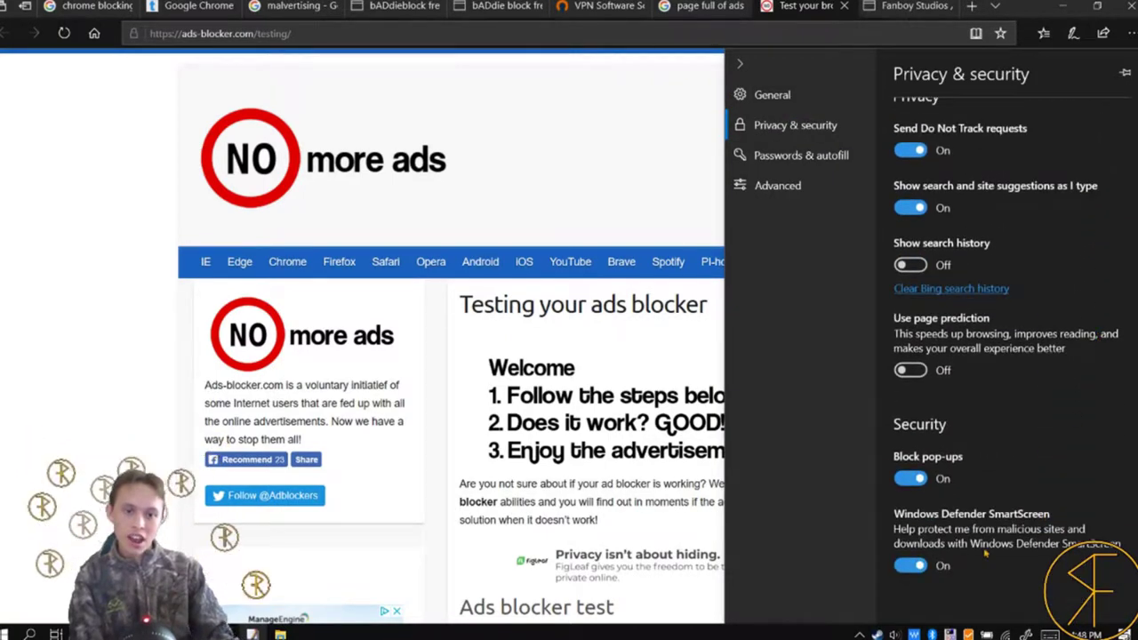
{"action": "scroll", "coordinate": [984, 532], "scroll_direction": "up", "scroll_amount": 5}
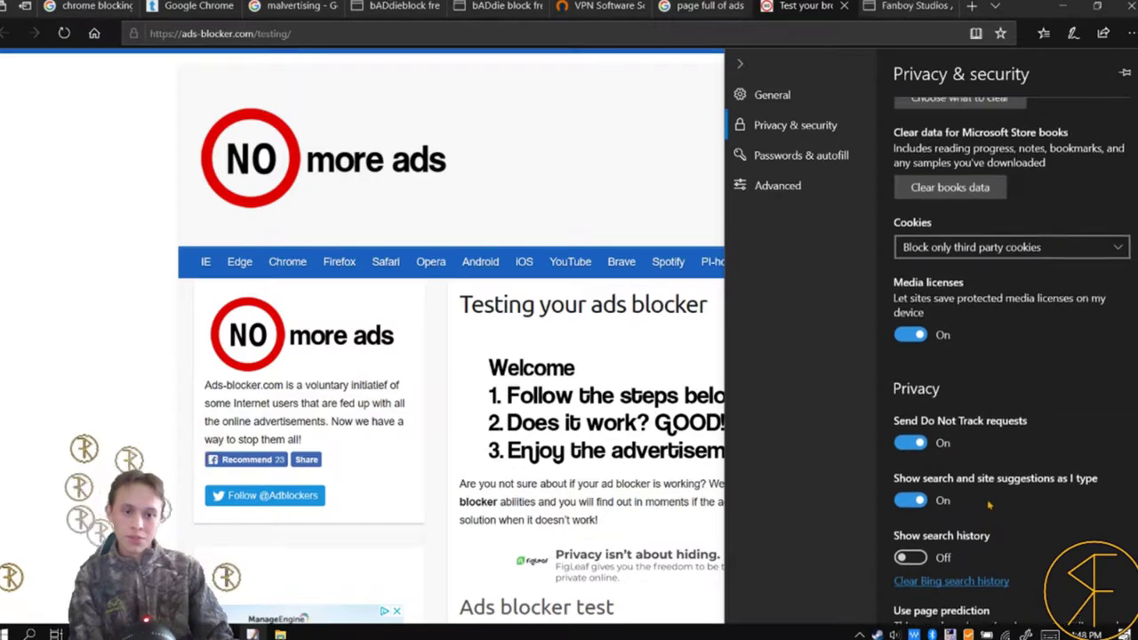
{"action": "scroll", "coordinate": [974, 502], "scroll_direction": "up", "scroll_amount": 2}
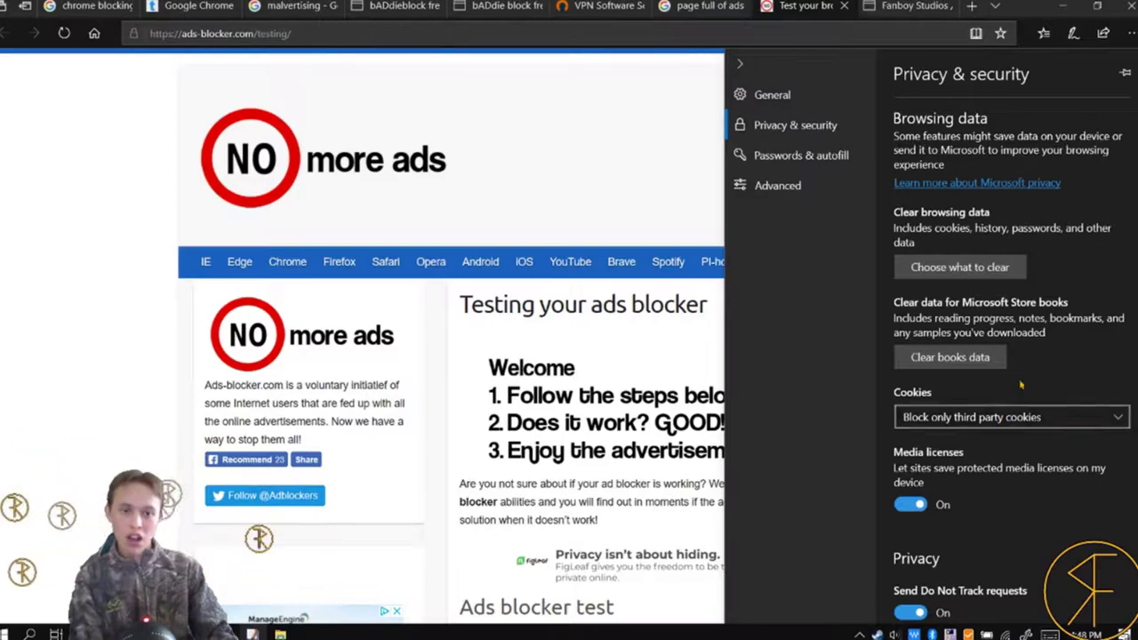
{"action": "scroll", "coordinate": [916, 228], "scroll_direction": "down", "scroll_amount": 10}
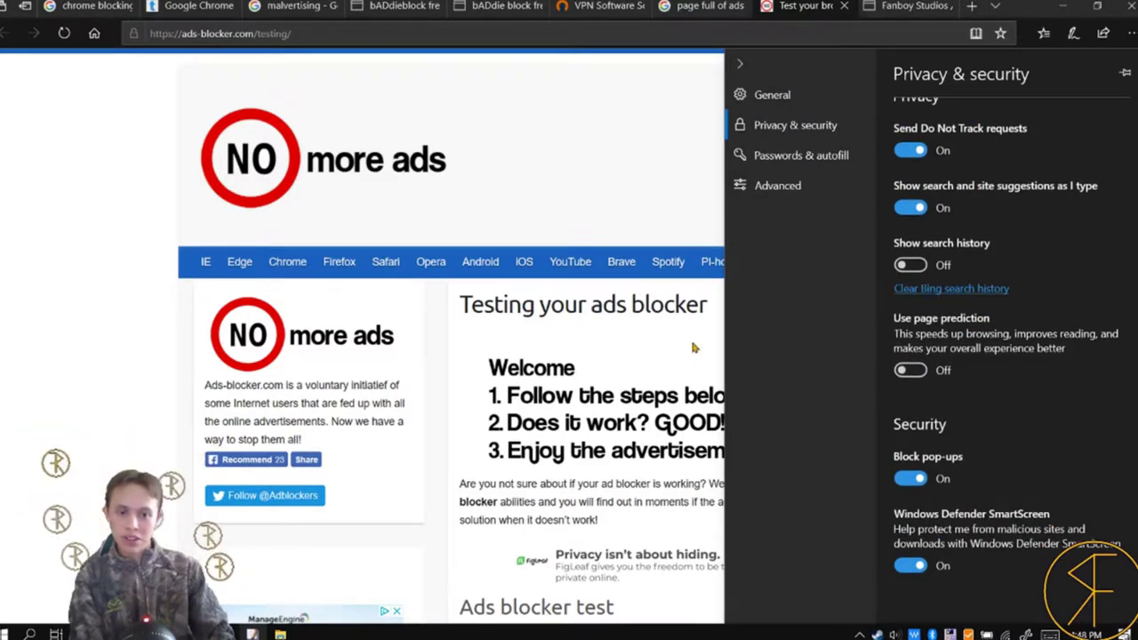
- Look over the Advanced browser settings, return to General and close the settings to get back to the test page
{"action": "left_click", "coordinate": [776, 185]}
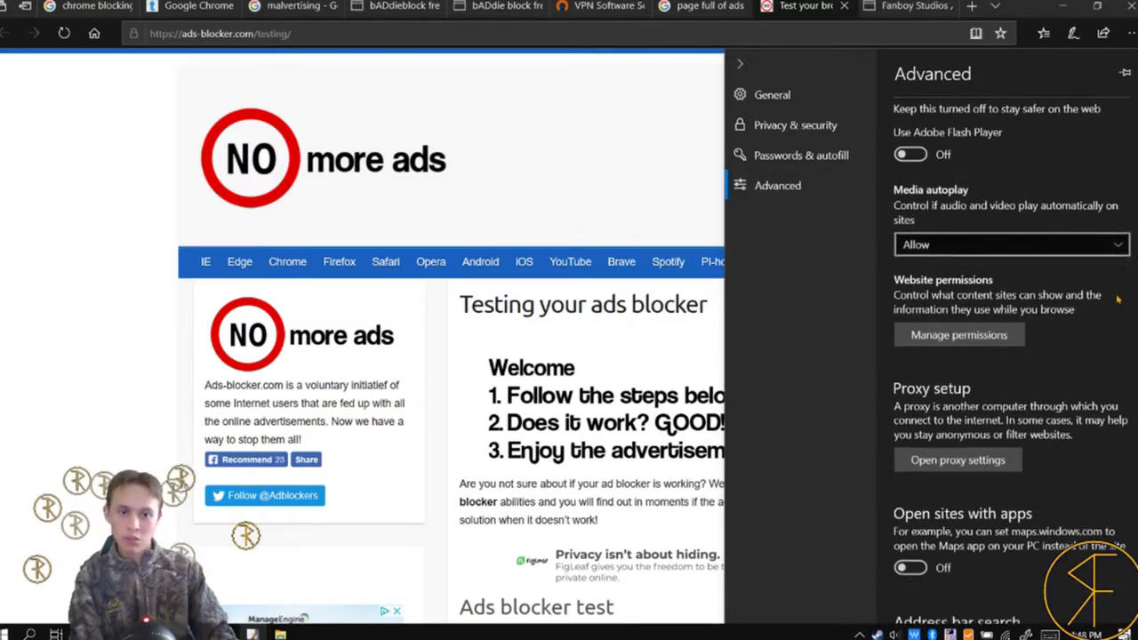
{"action": "scroll", "coordinate": [1118, 299], "scroll_direction": "down", "scroll_amount": 1}
{"action": "left_click", "coordinate": [775, 96]}
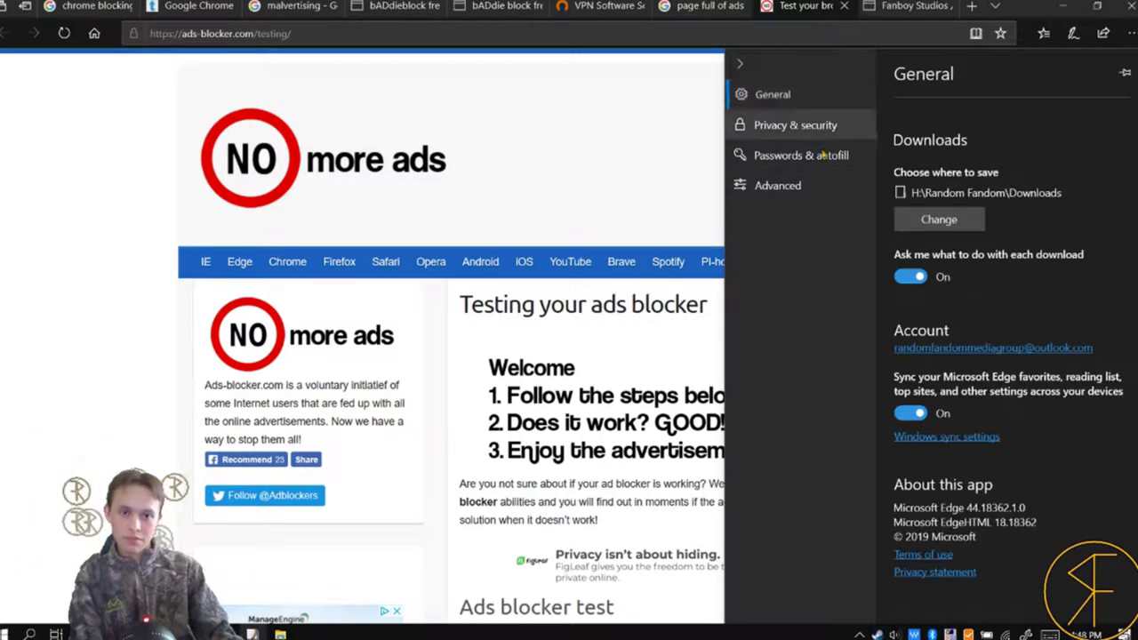
{"action": "left_click", "coordinate": [688, 179]}
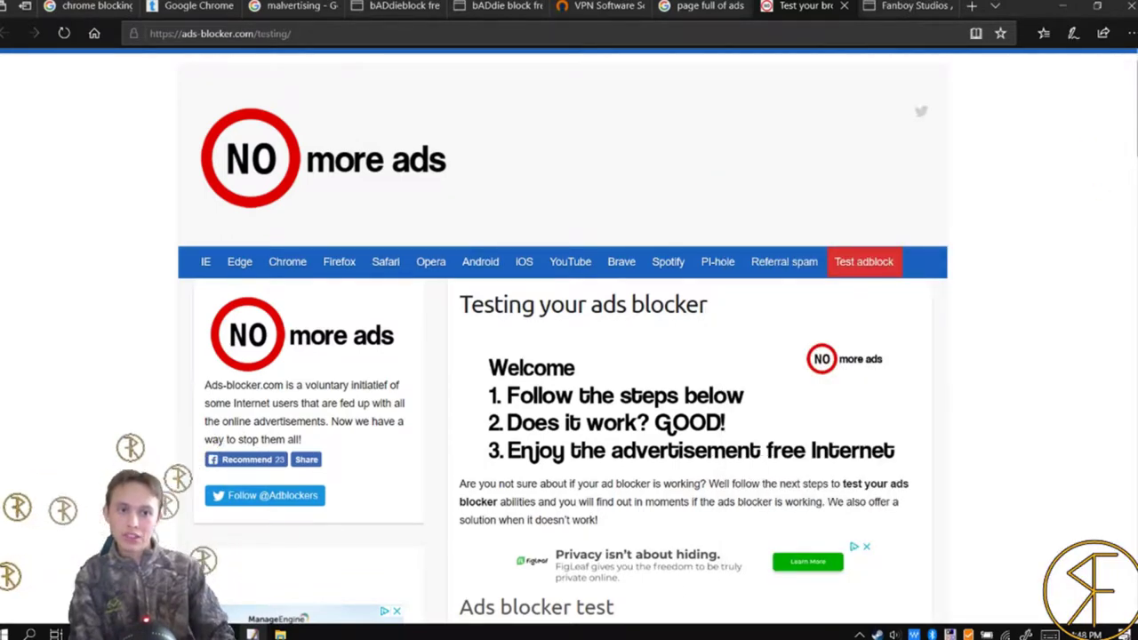
{"action": "key", "text": "End"}
{"action": "key", "text": "Home"}
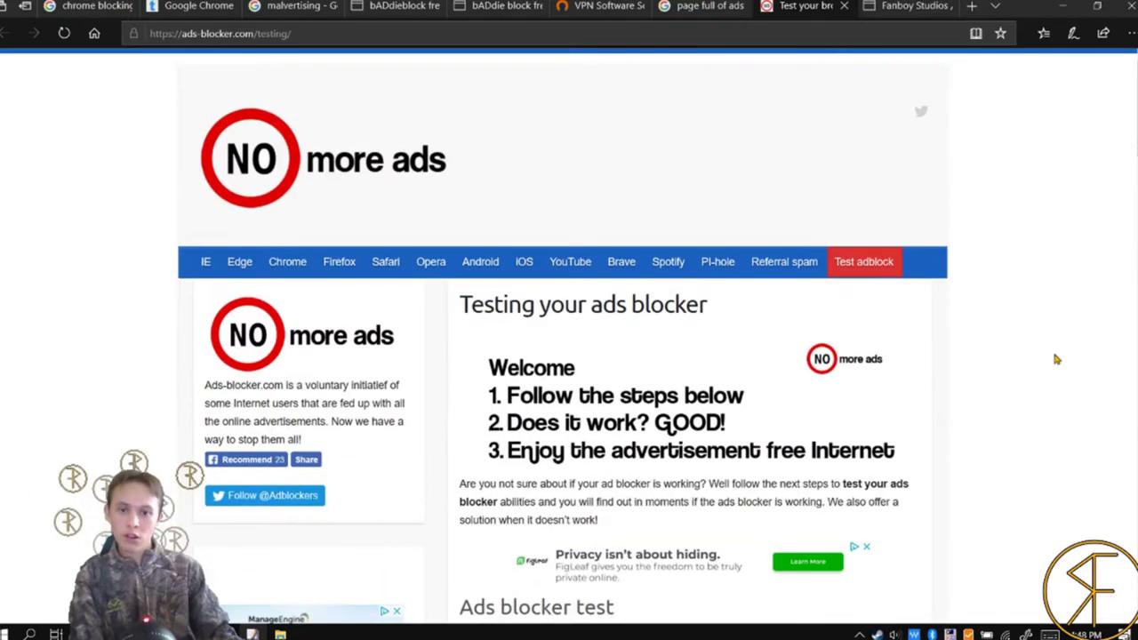
- Connect OpenVPN with the bADdieblockfreecloudvpn udp split tunnel profile and check its connection status
{"action": "left_click", "coordinate": [859, 634]}
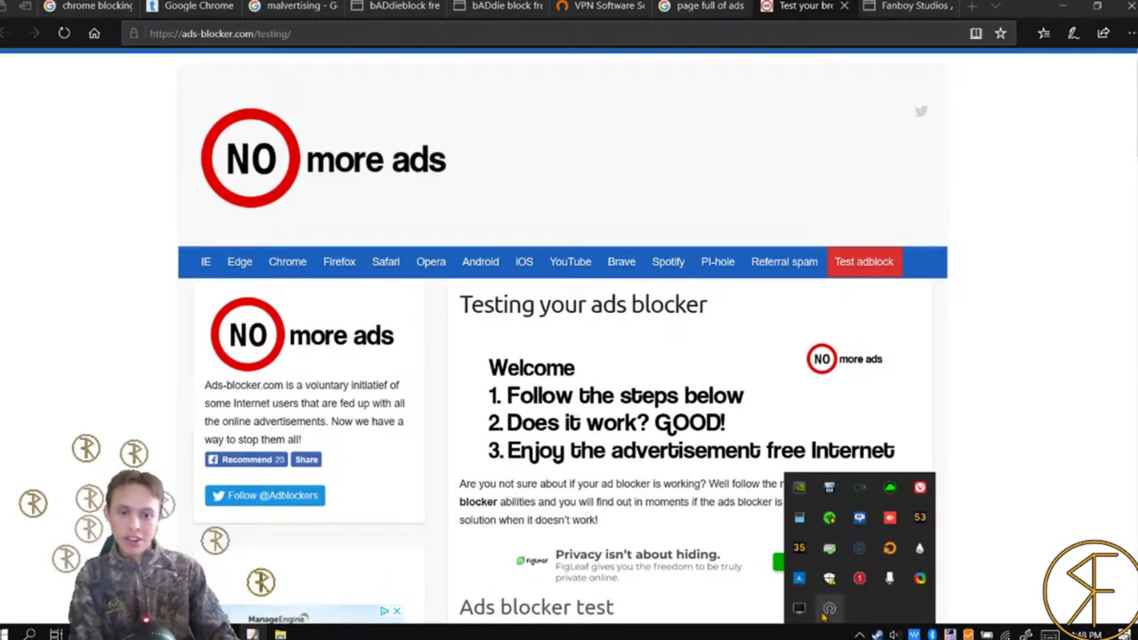
{"action": "right_click", "coordinate": [826, 612]}
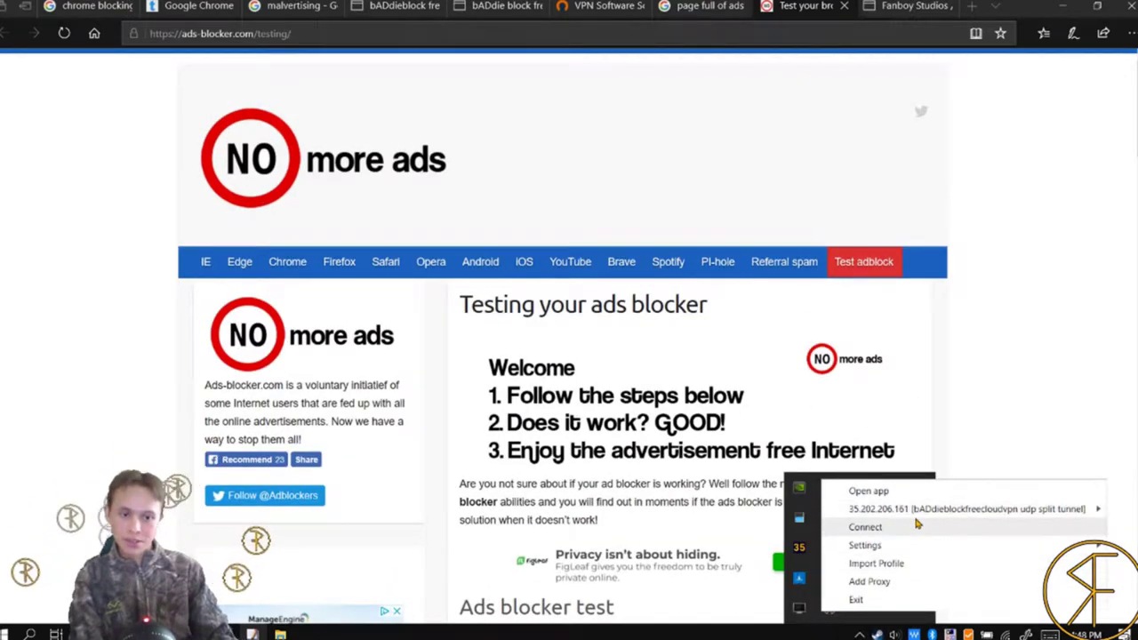
{"action": "mouse_move", "coordinate": [913, 514]}
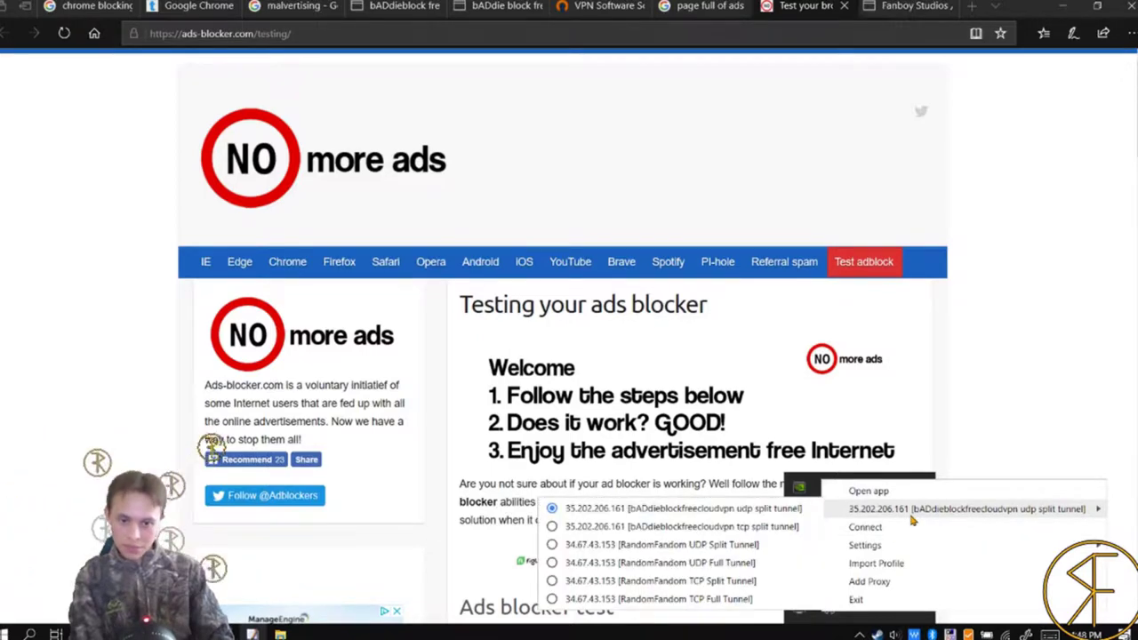
{"action": "left_click", "coordinate": [779, 526]}
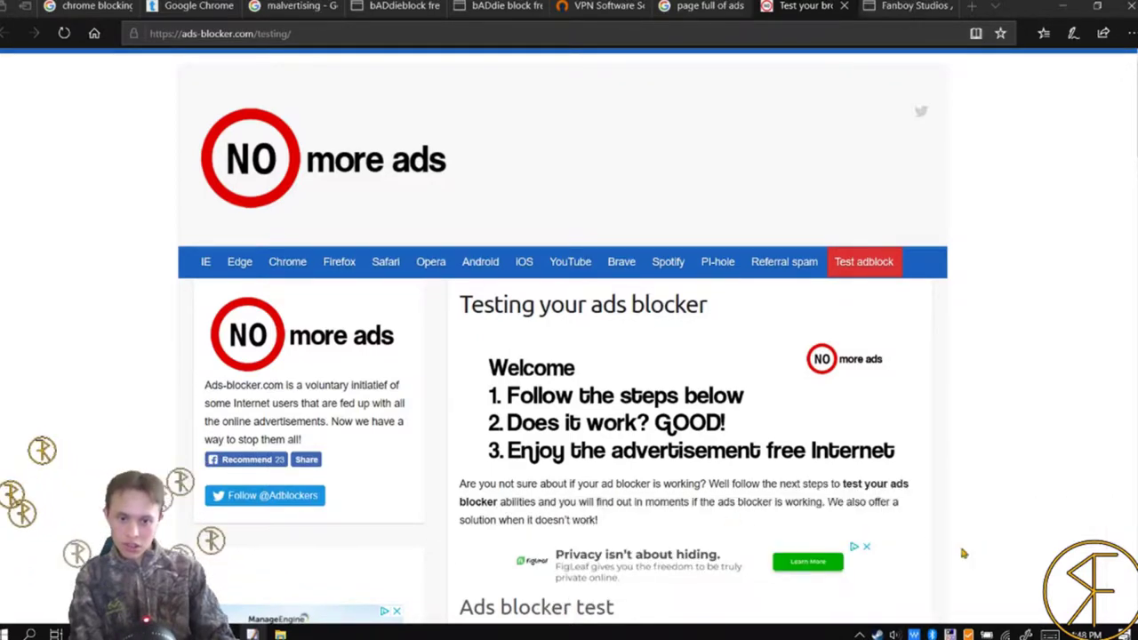
{"action": "left_click", "coordinate": [859, 634]}
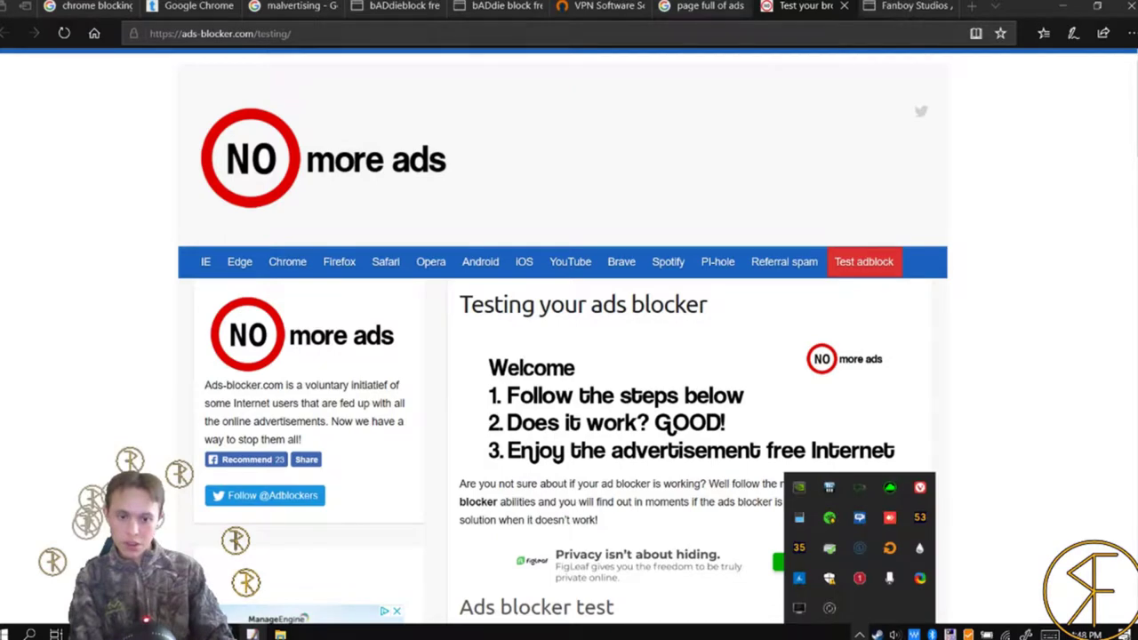
{"action": "right_click", "coordinate": [830, 487]}
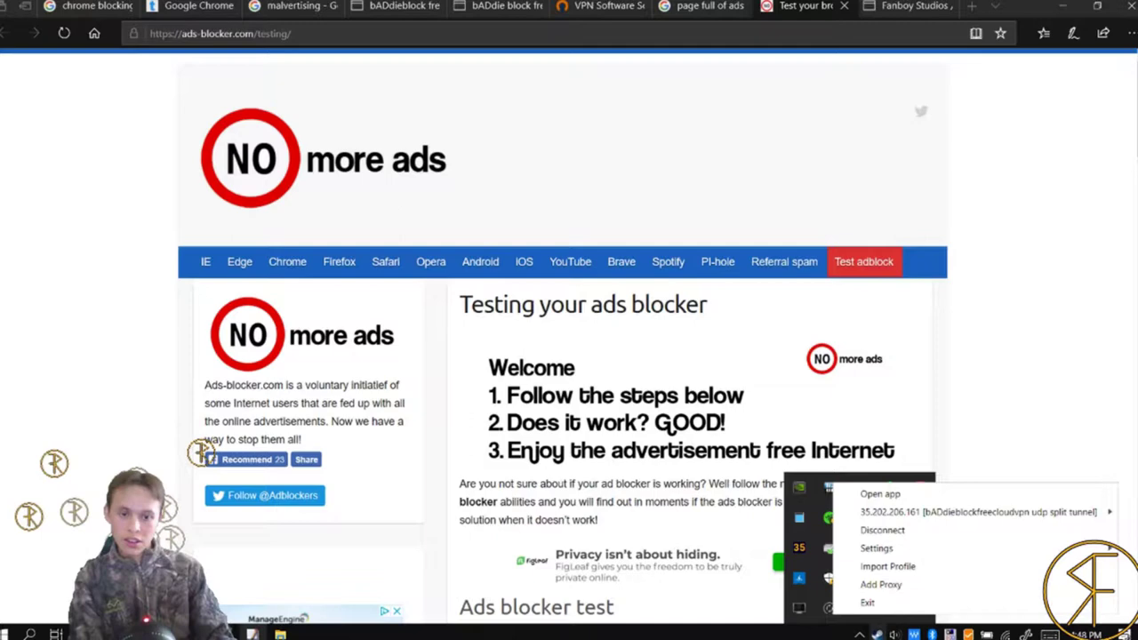
{"action": "key", "text": "Escape"}
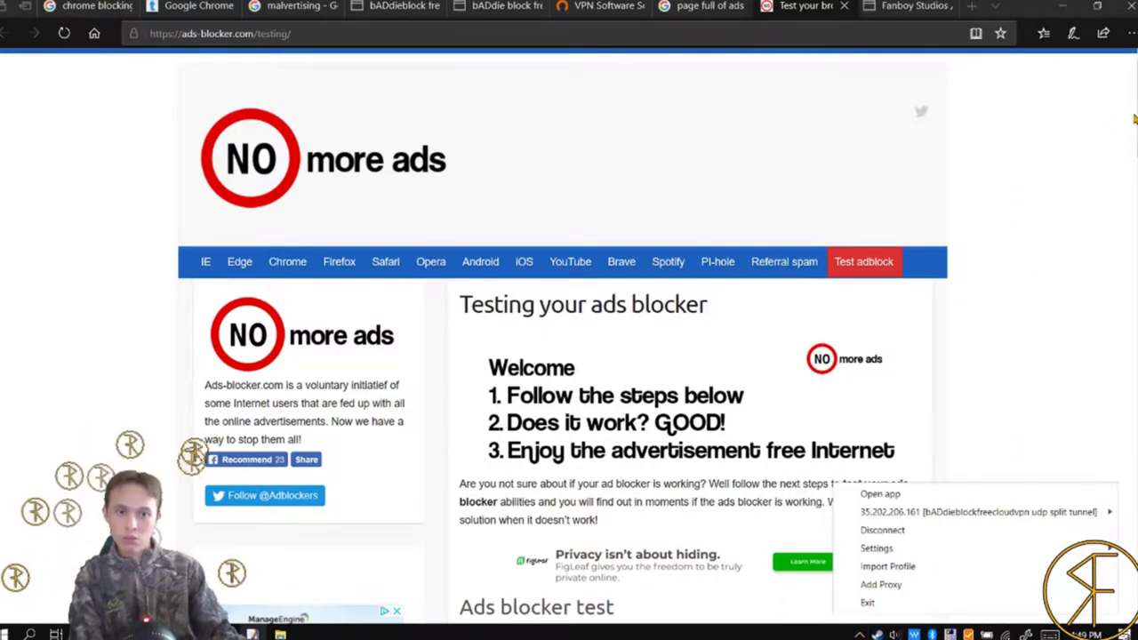
- Reload the ads-blocker.com test page over the connected VPN
{"action": "scroll", "coordinate": [1024, 129], "scroll_direction": "down", "scroll_amount": 3}
{"action": "scroll", "coordinate": [1025, 129], "scroll_direction": "up", "scroll_amount": 3}
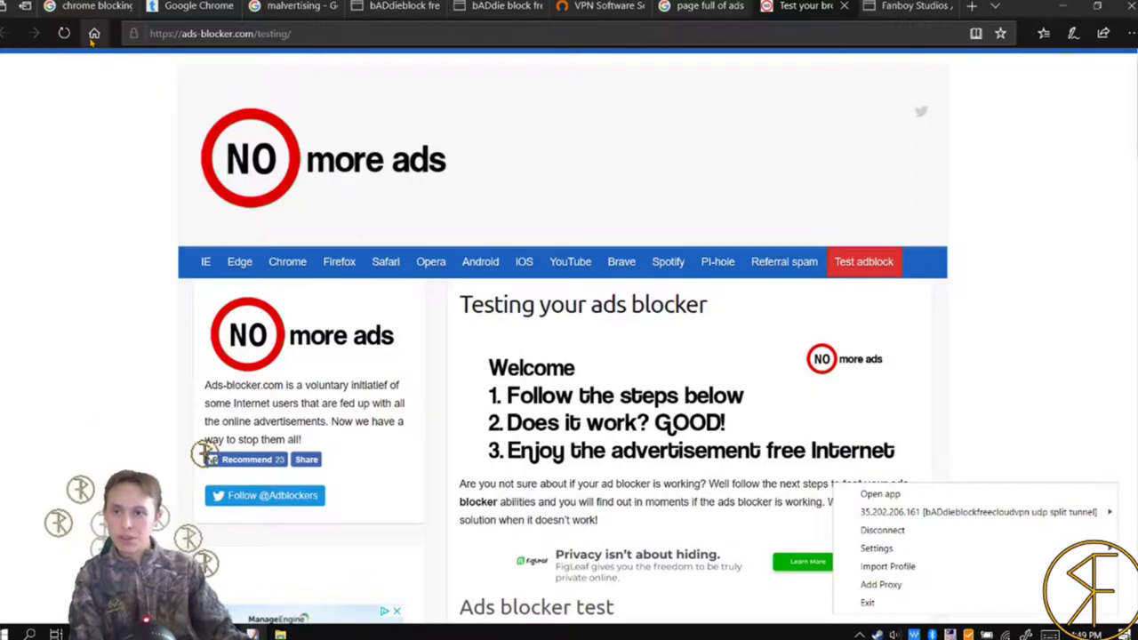
{"action": "left_click", "coordinate": [64, 33]}
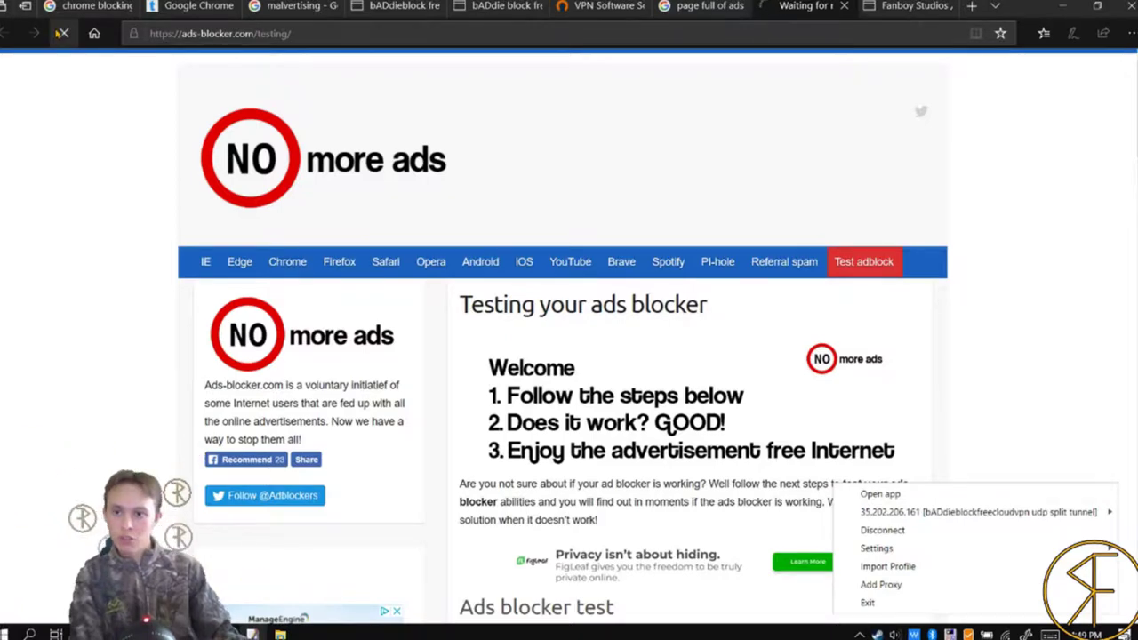
- Clear all categories of browsing data, from history and cookies to website permissions, and close the settings to return to the test page
{"action": "left_click", "coordinate": [262, 298]}
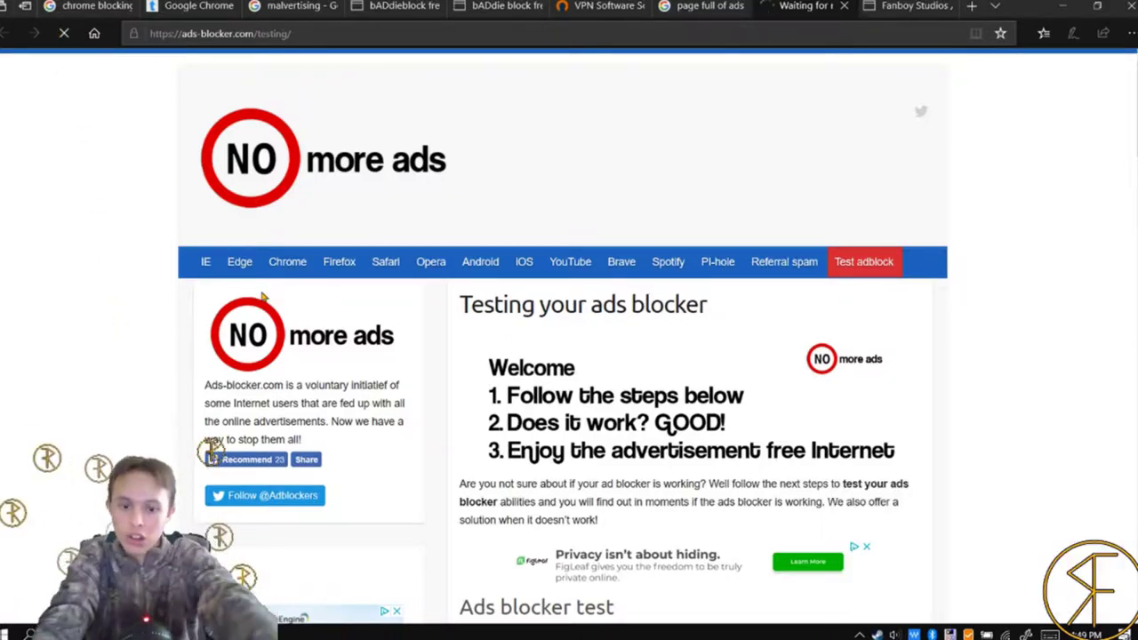
{"action": "key", "text": "ctrl+shift+Delete"}
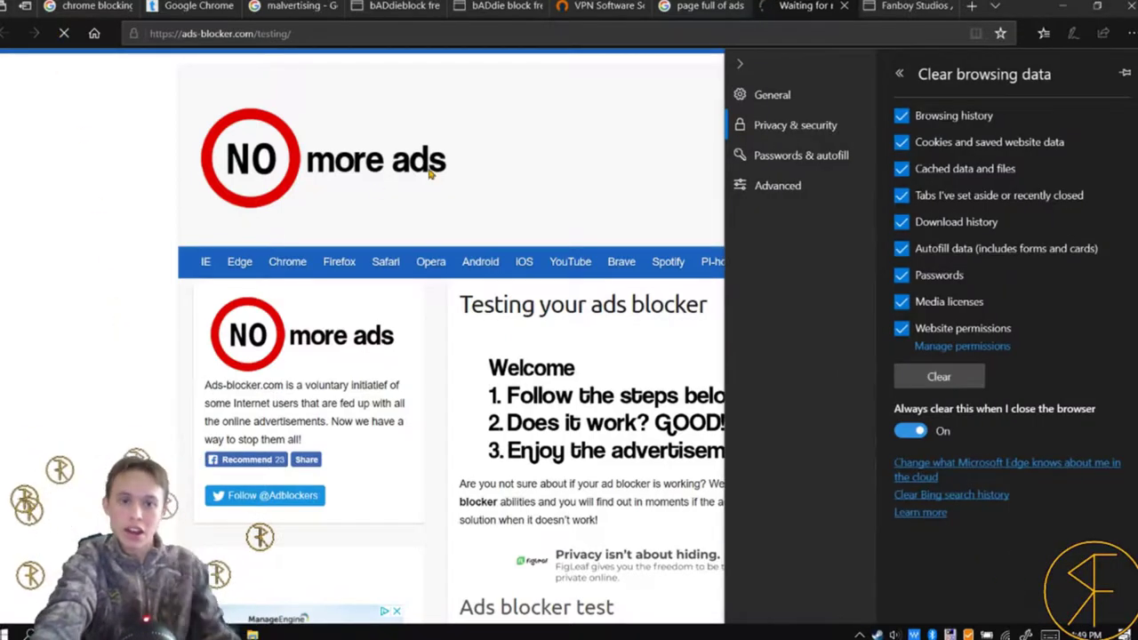
{"action": "left_click", "coordinate": [937, 374]}
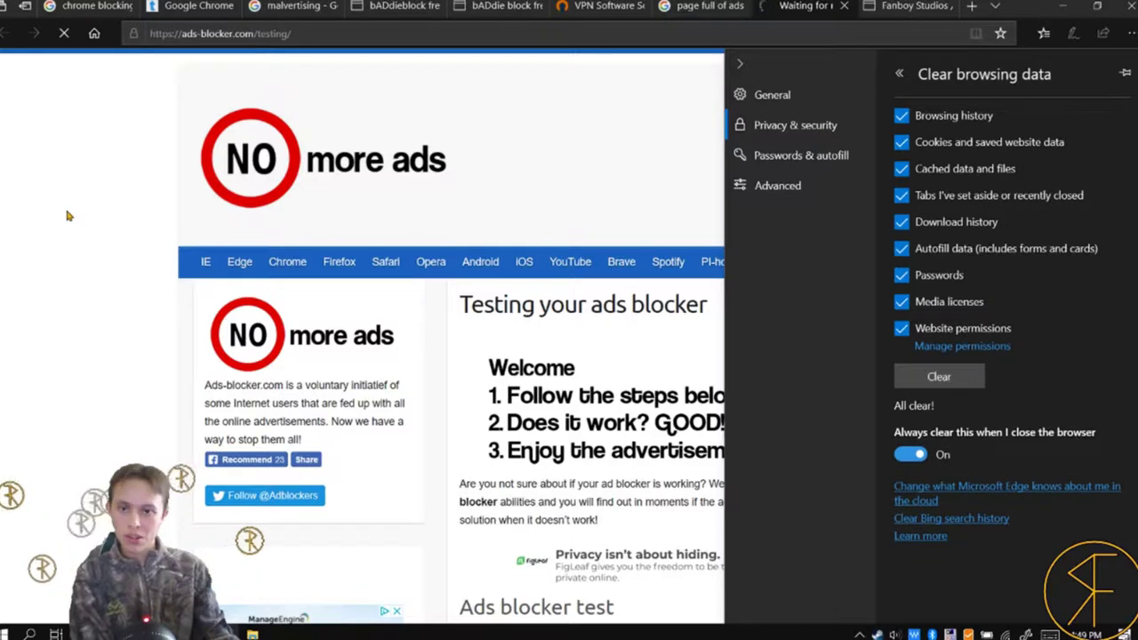
{"action": "left_click", "coordinate": [361, 305]}
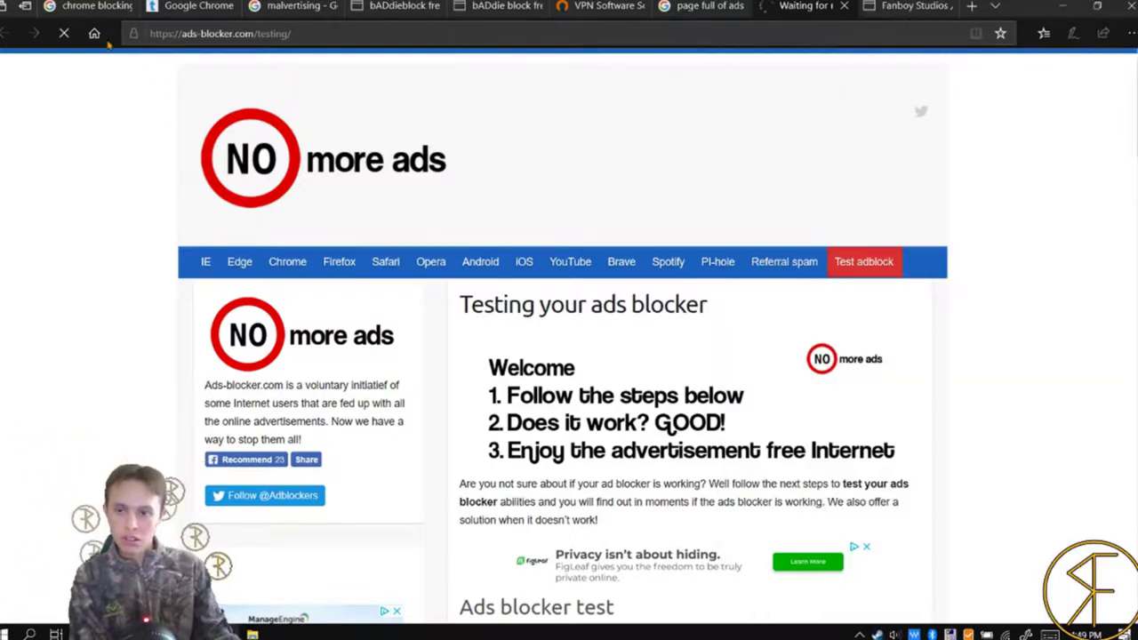
- Replace the stalled test tab with a new one opened from the ads-blocker.com/testing search result and check the page for ads
{"action": "left_click", "coordinate": [845, 6]}
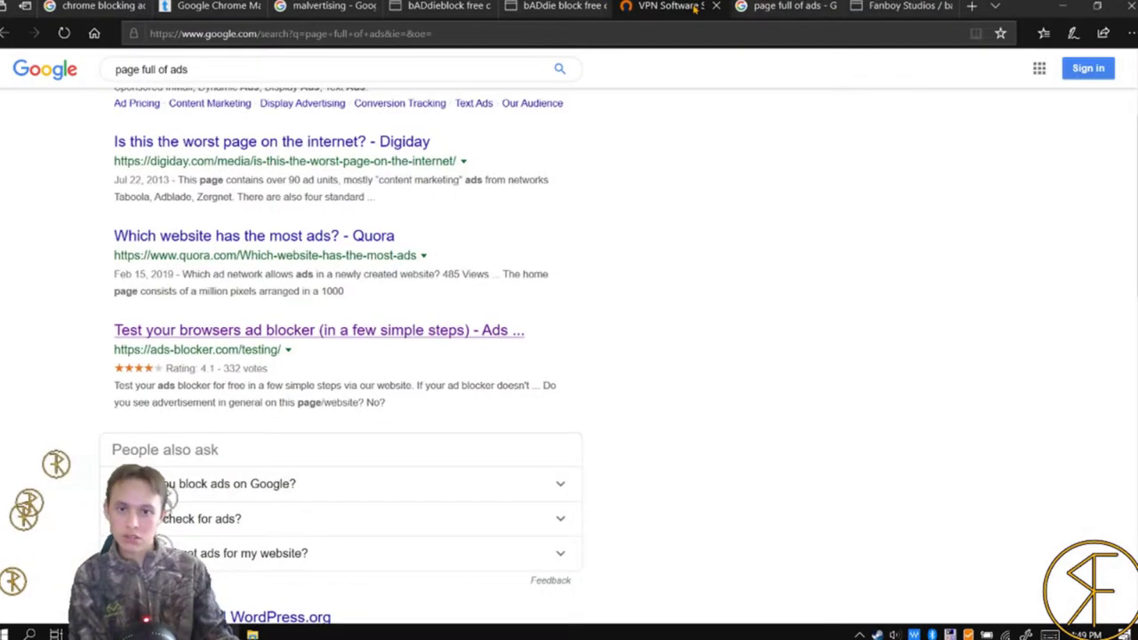
{"action": "left_click", "coordinate": [696, 7]}
{"action": "left_click", "coordinate": [775, 6]}
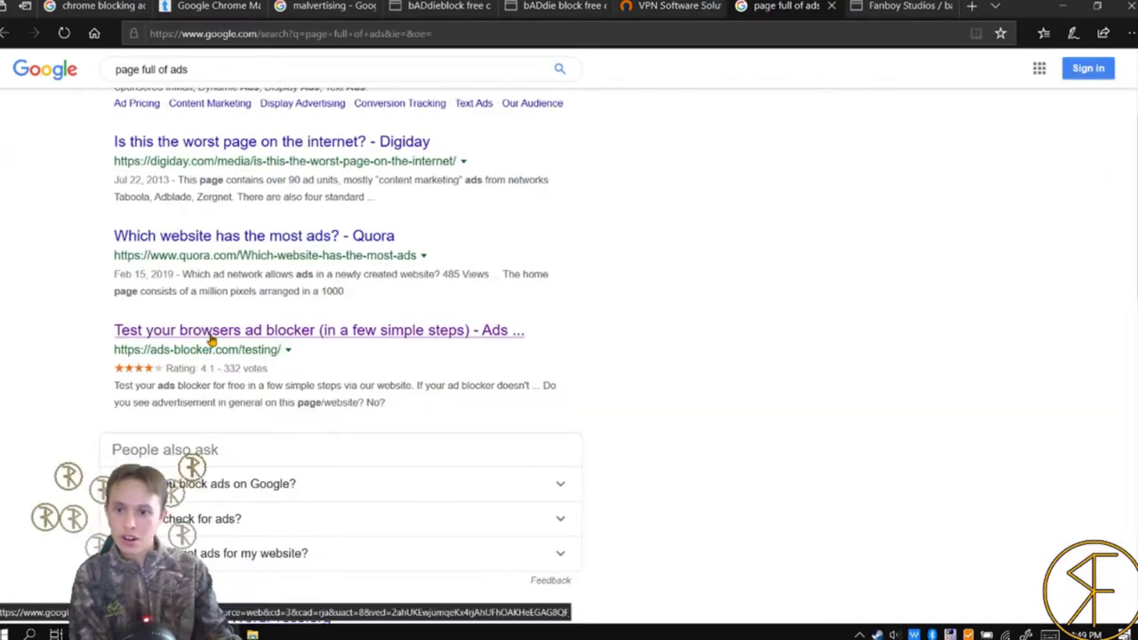
{"action": "right_click", "coordinate": [211, 338]}
{"action": "left_click", "coordinate": [266, 348]}
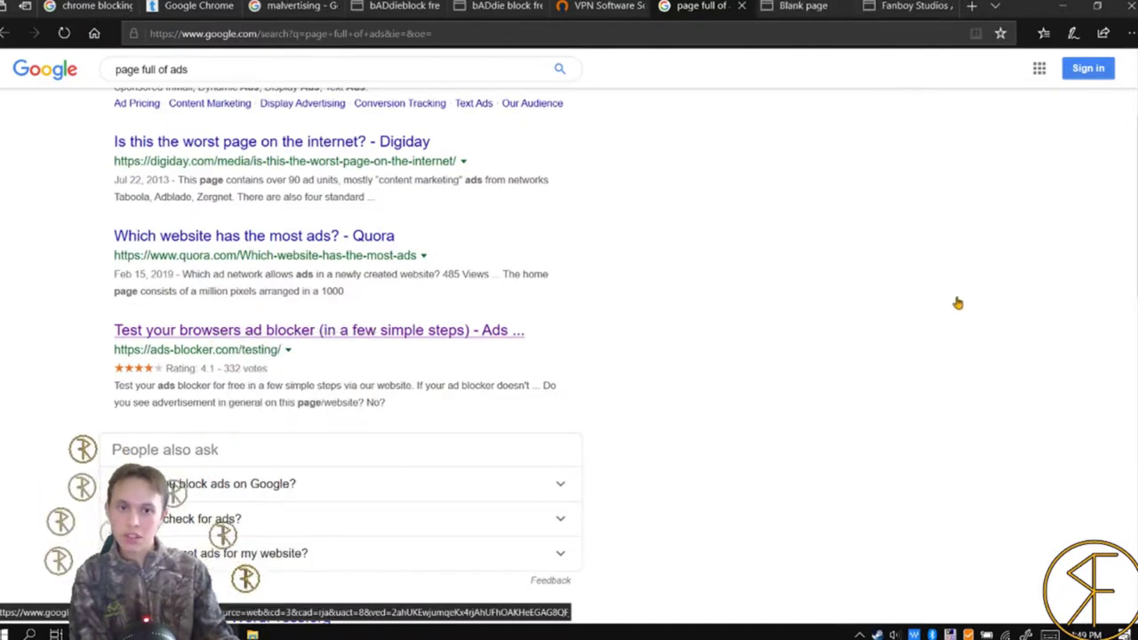
{"action": "left_click", "coordinate": [800, 6]}
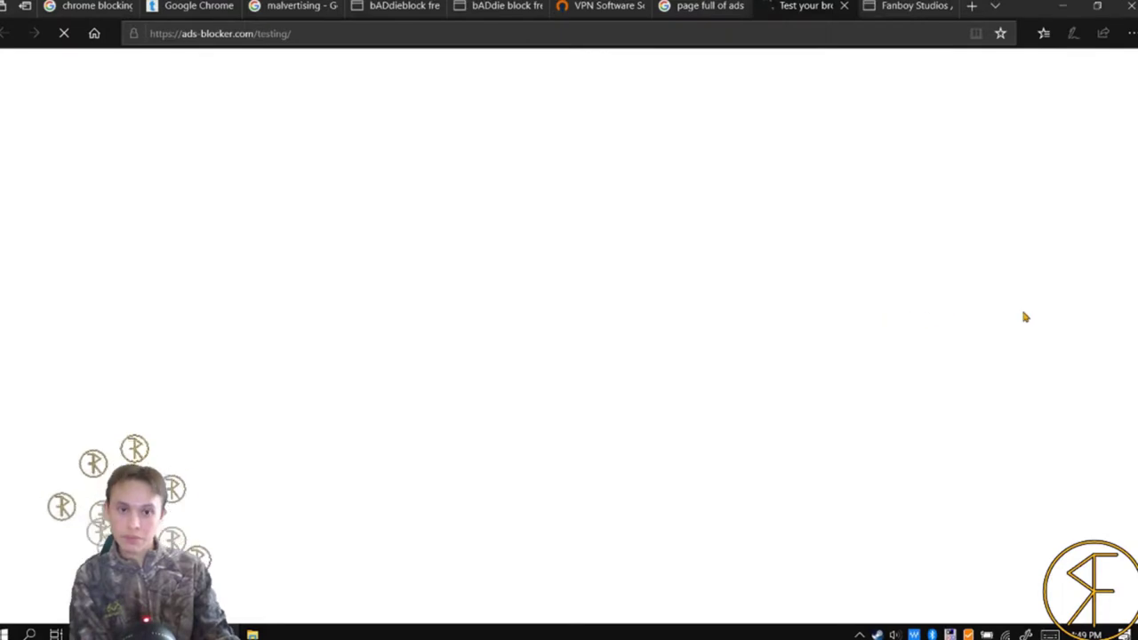
{"action": "scroll", "coordinate": [1105, 176], "scroll_direction": "down", "scroll_amount": 1}
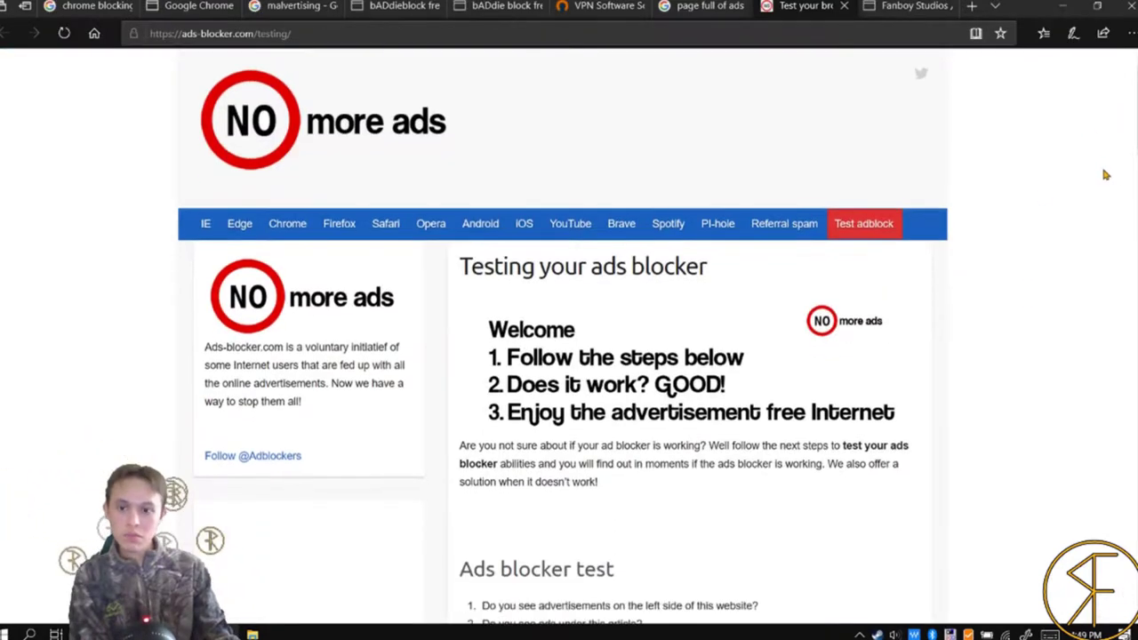
{"action": "scroll", "coordinate": [1105, 175], "scroll_direction": "down", "scroll_amount": 1}
{"action": "scroll", "coordinate": [1100, 186], "scroll_direction": "down", "scroll_amount": 4}
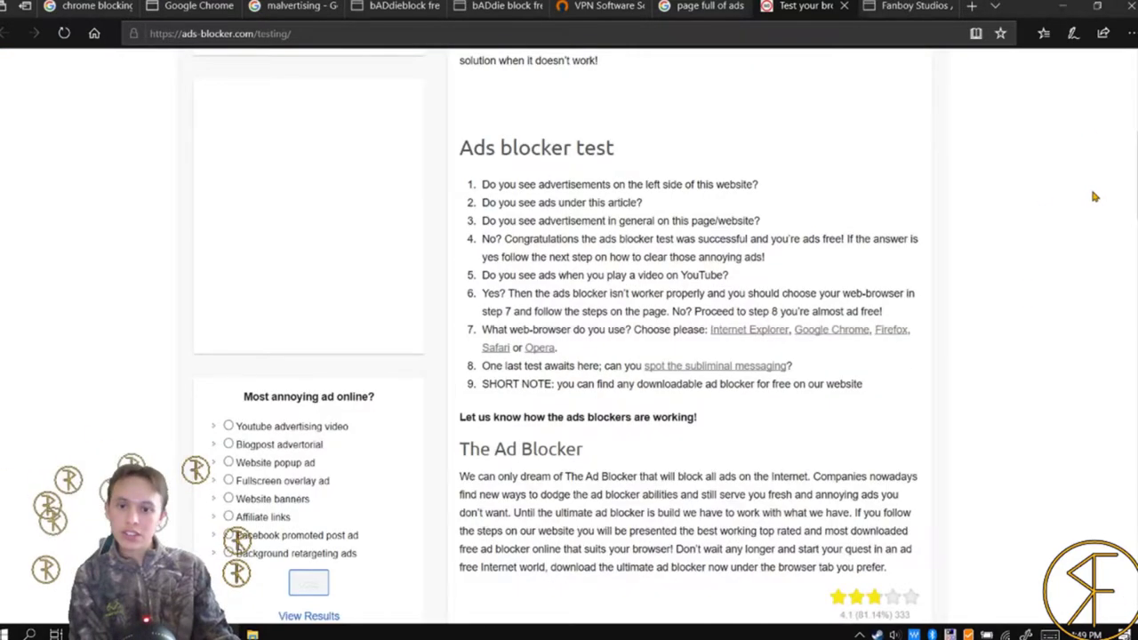
{"action": "scroll", "coordinate": [1095, 196], "scroll_direction": "up", "scroll_amount": 5}
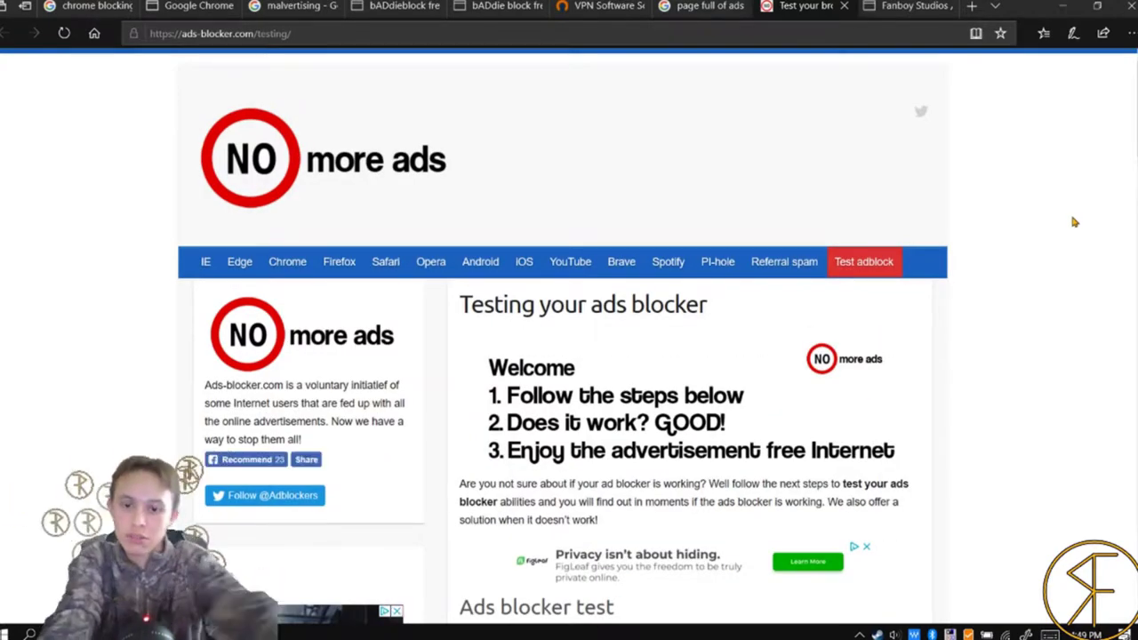
- Clear the browser's history, cookies, cache and other saved data once more before reconnecting the VPN
{"action": "key", "text": "ctrl+shift+Delete"}
{"action": "left_click", "coordinate": [939, 376]}
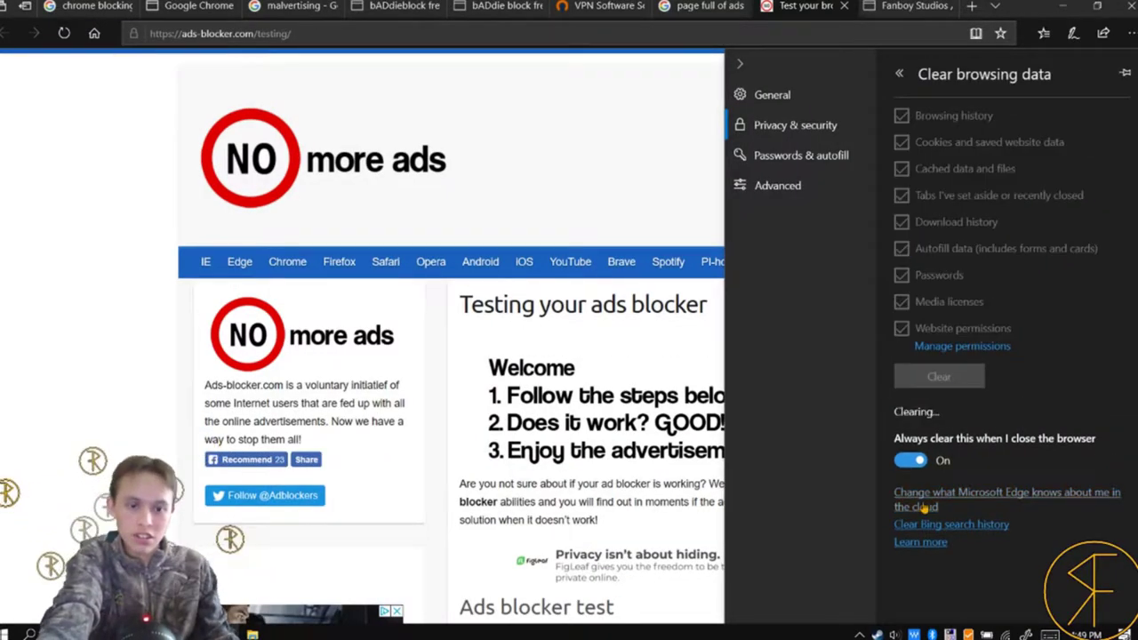
- Launch OpenVPN Connect and connect with the bADdieblockfreecloudvpn udp split tunnel profile, then return to the test page
{"action": "left_click", "coordinate": [859, 634]}
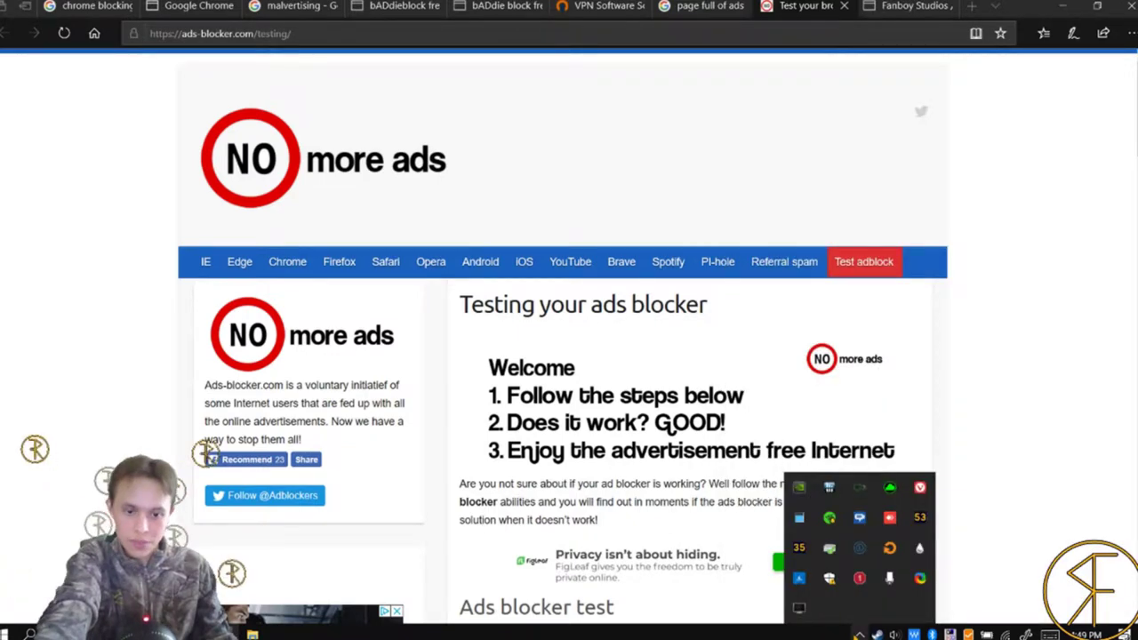
{"action": "key", "text": "super"}
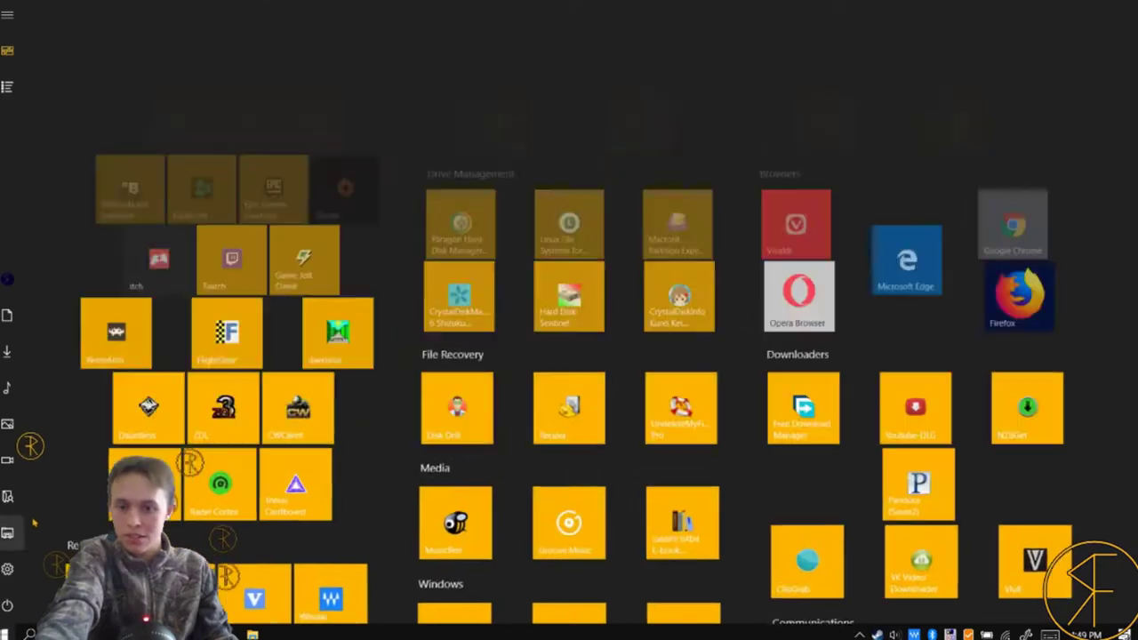
{"action": "scroll", "coordinate": [494, 305], "scroll_direction": "down", "scroll_amount": 3}
{"action": "scroll", "coordinate": [495, 305], "scroll_direction": "down", "scroll_amount": 5}
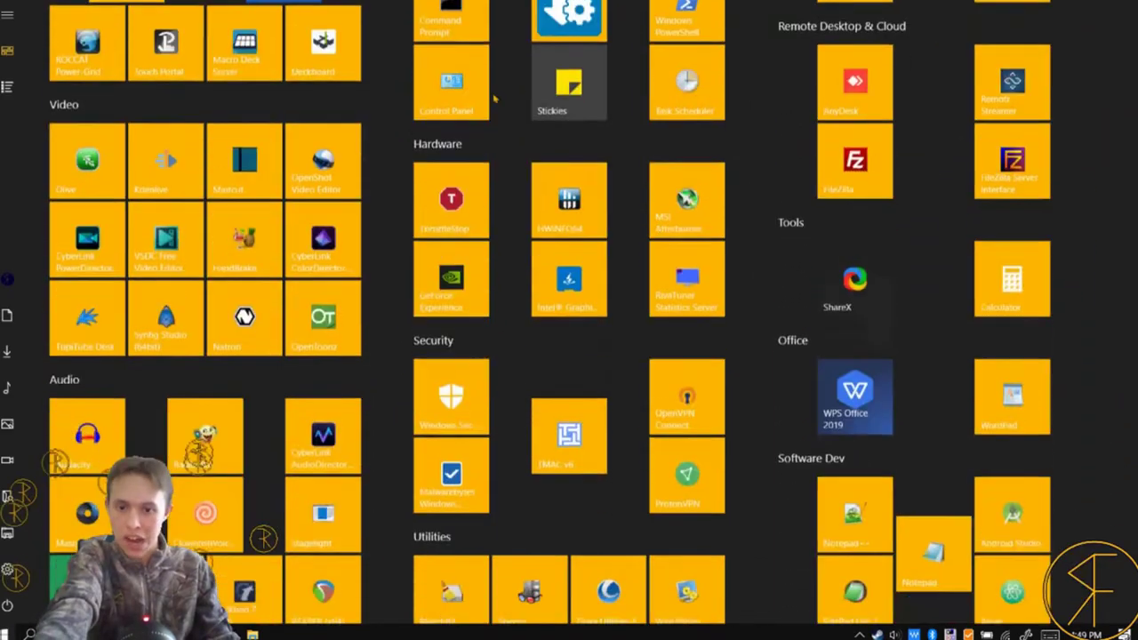
{"action": "scroll", "coordinate": [349, 447], "scroll_direction": "down", "scroll_amount": 4}
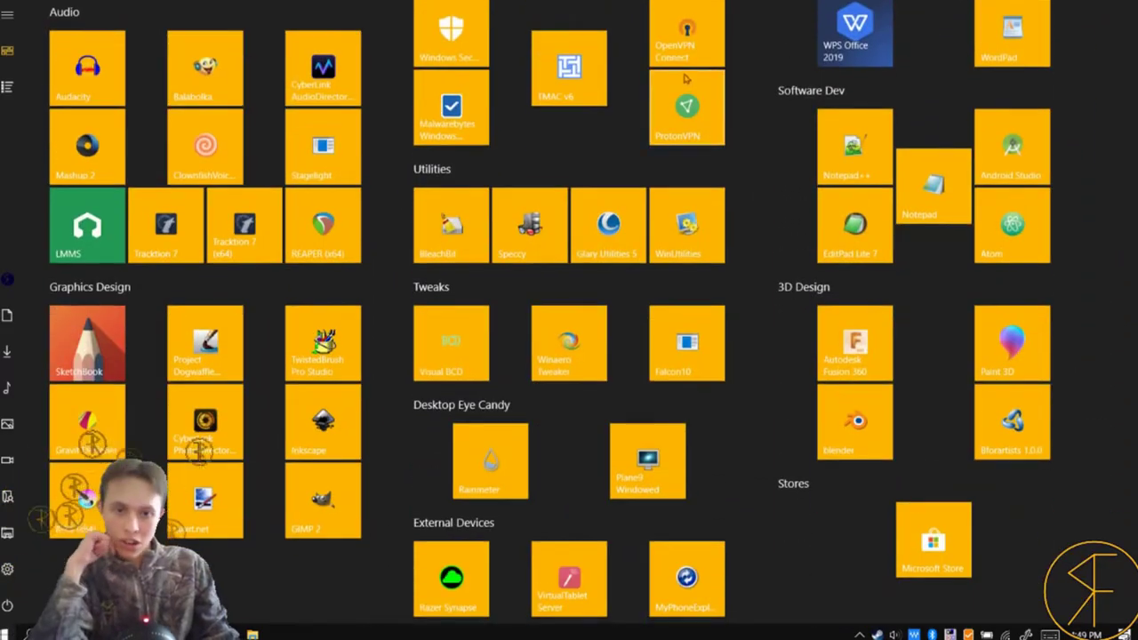
{"action": "key", "text": "Escape"}
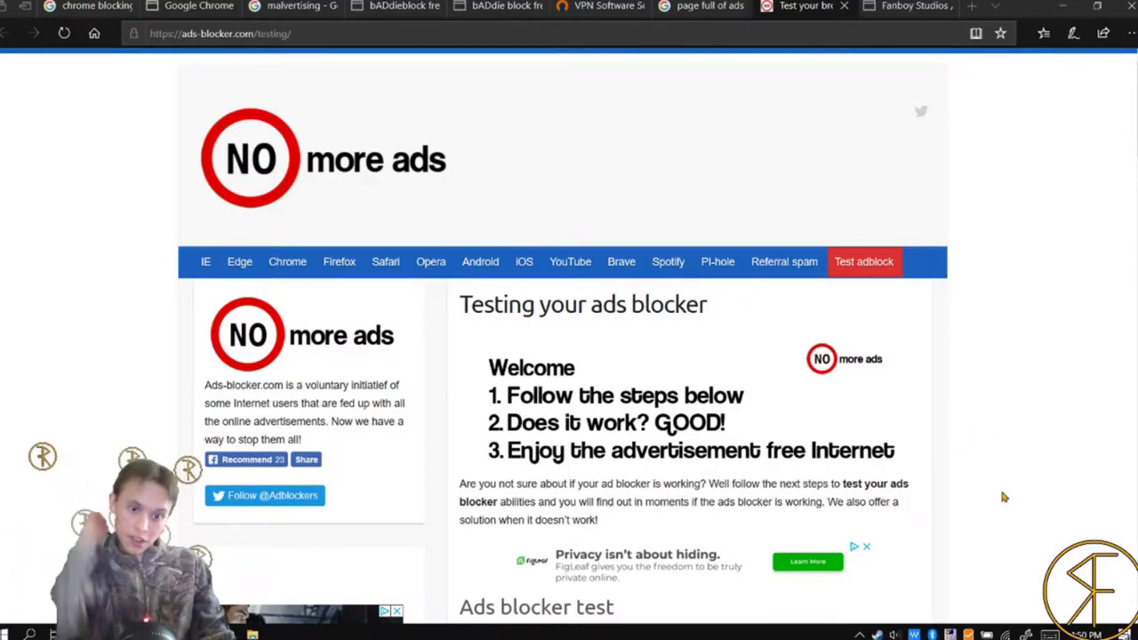
{"action": "left_click", "coordinate": [859, 635]}
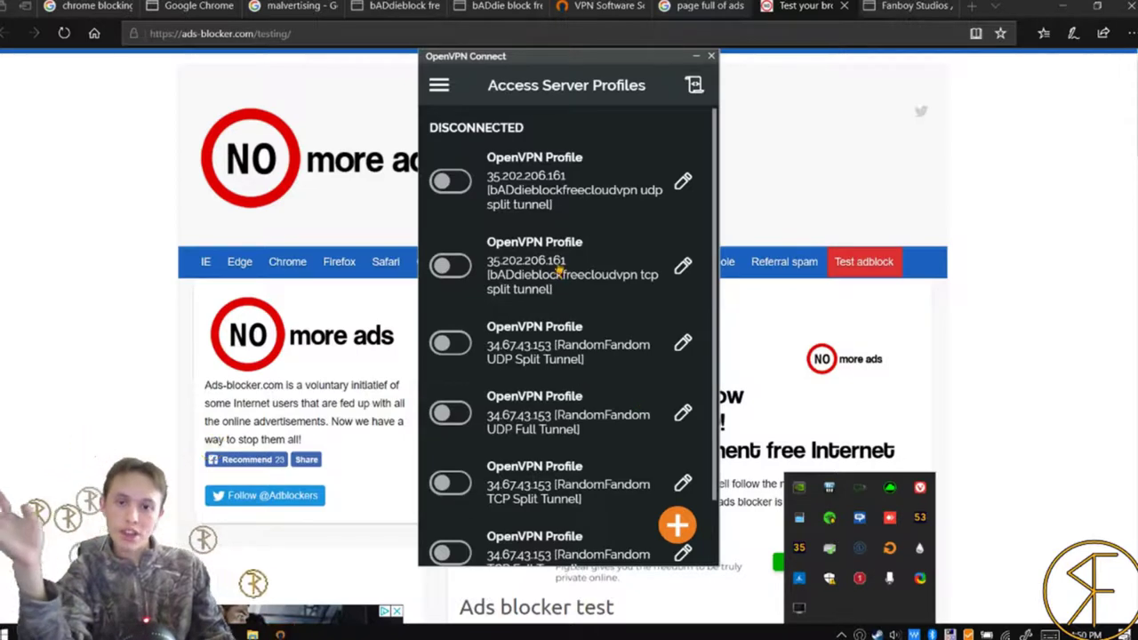
{"action": "left_click", "coordinate": [454, 182]}
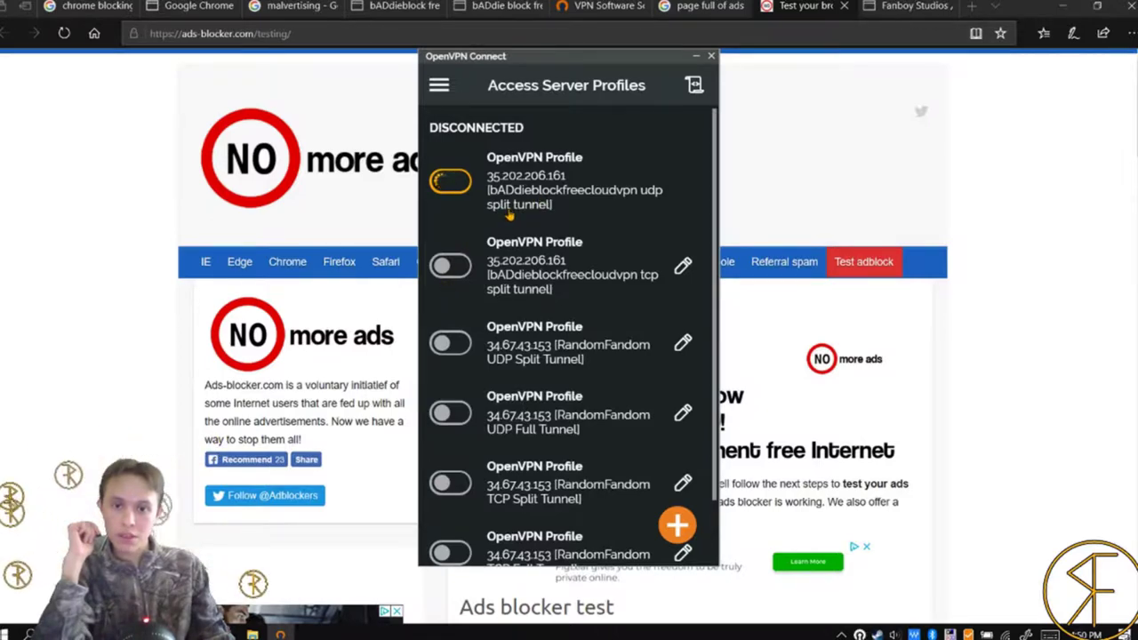
{"action": "left_click", "coordinate": [1058, 241]}
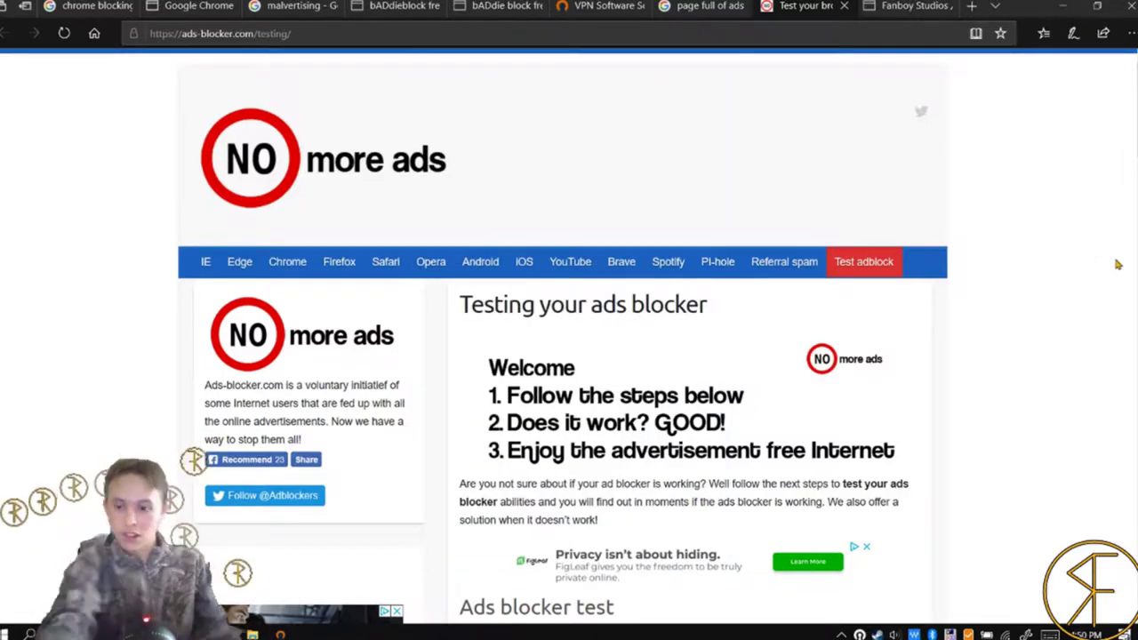
- Clear all browsing data with the VPN profile active and reload the ads-blocker.com test page
{"action": "key", "text": "ctrl+shift+Delete"}
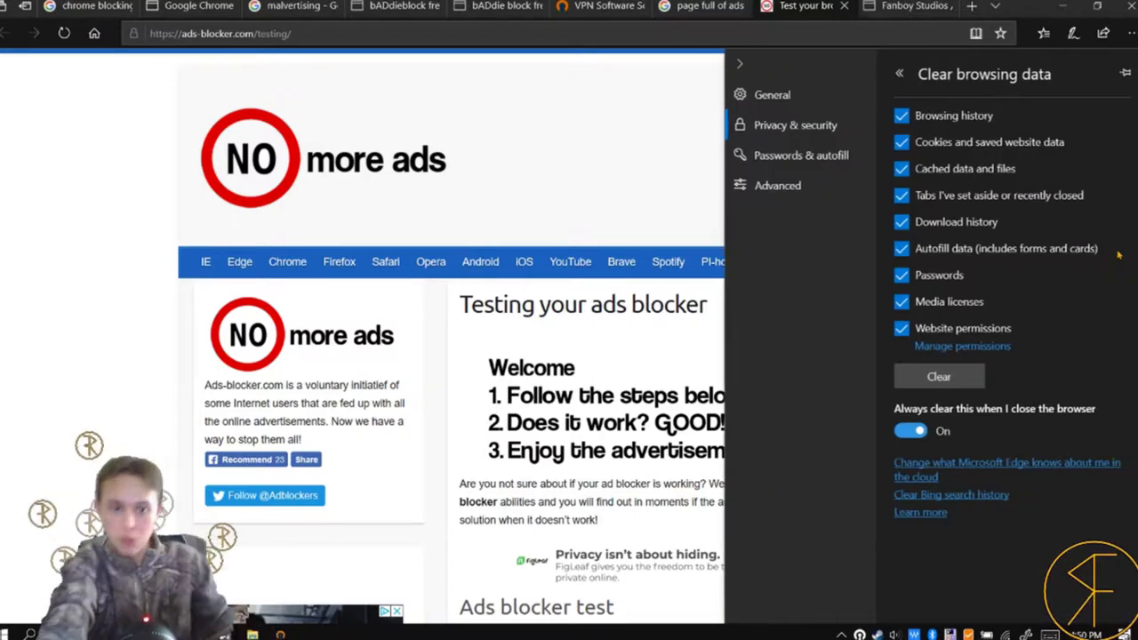
{"action": "left_click", "coordinate": [939, 376]}
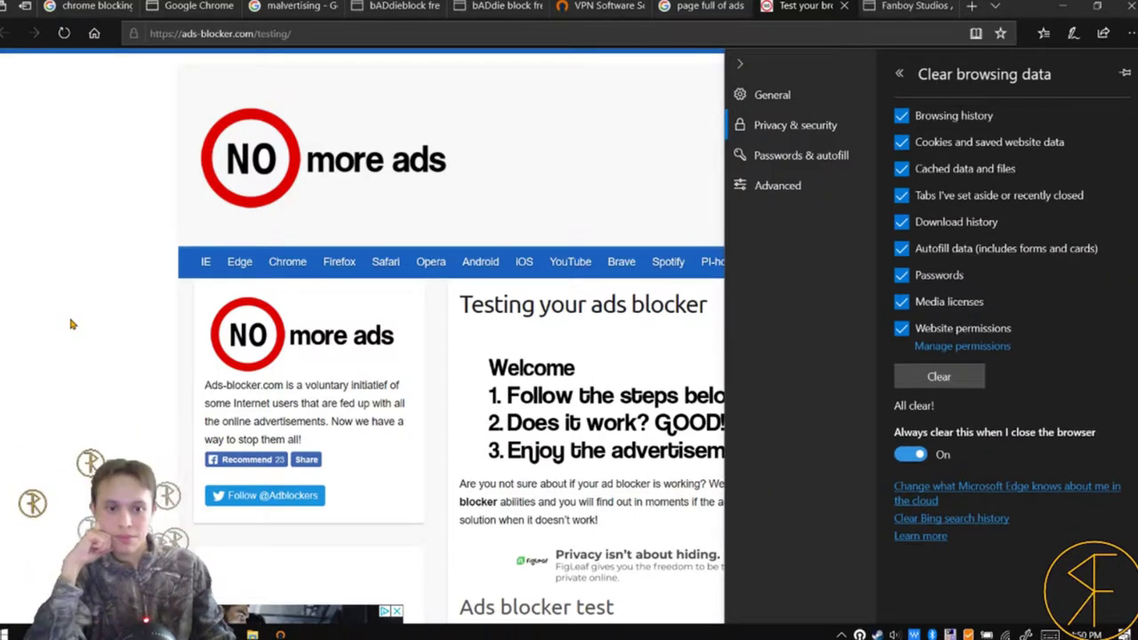
{"action": "left_click", "coordinate": [64, 33]}
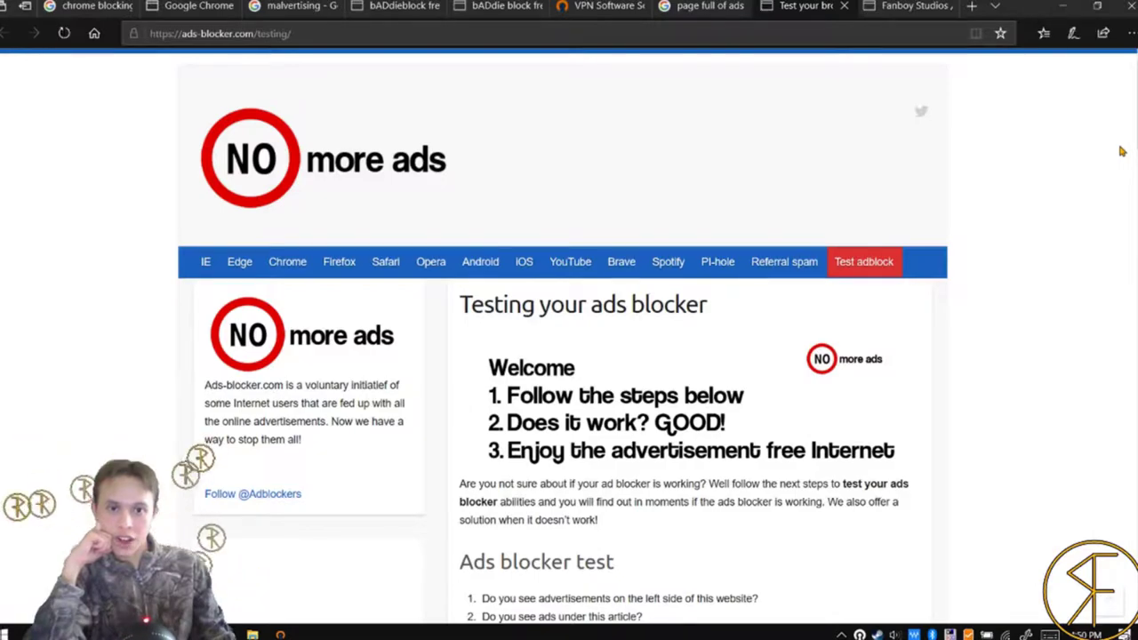
- Examine the whole test page for ads, including the sidebar, article and comments, reloading it once to check again
{"action": "scroll", "coordinate": [1125, 157], "scroll_direction": "down", "scroll_amount": 5}
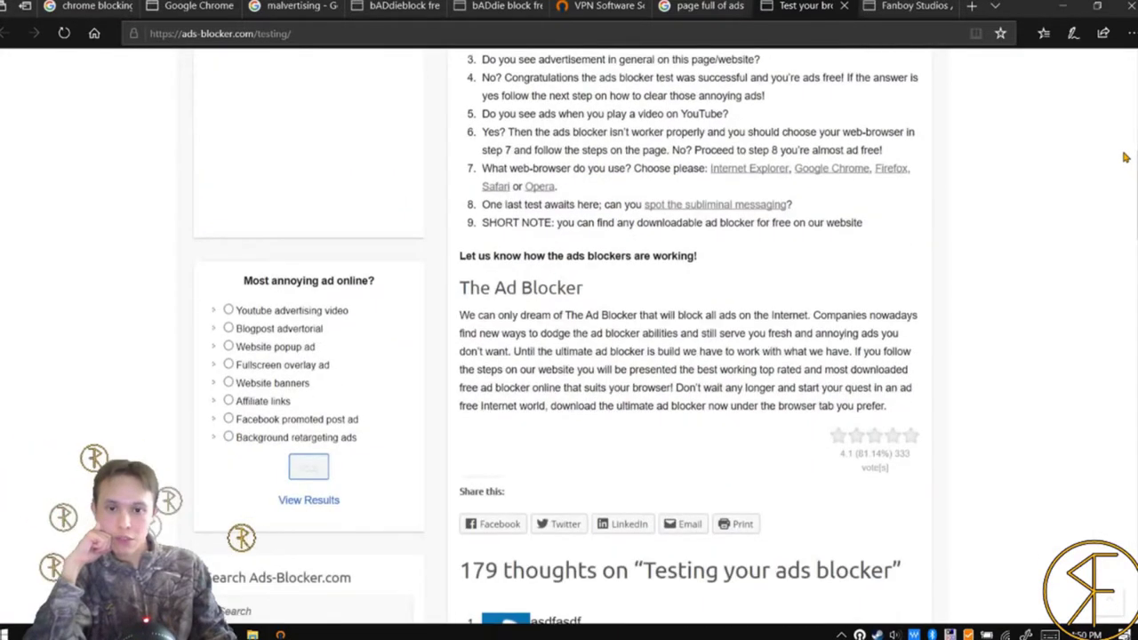
{"action": "scroll", "coordinate": [1125, 158], "scroll_direction": "up", "scroll_amount": 1}
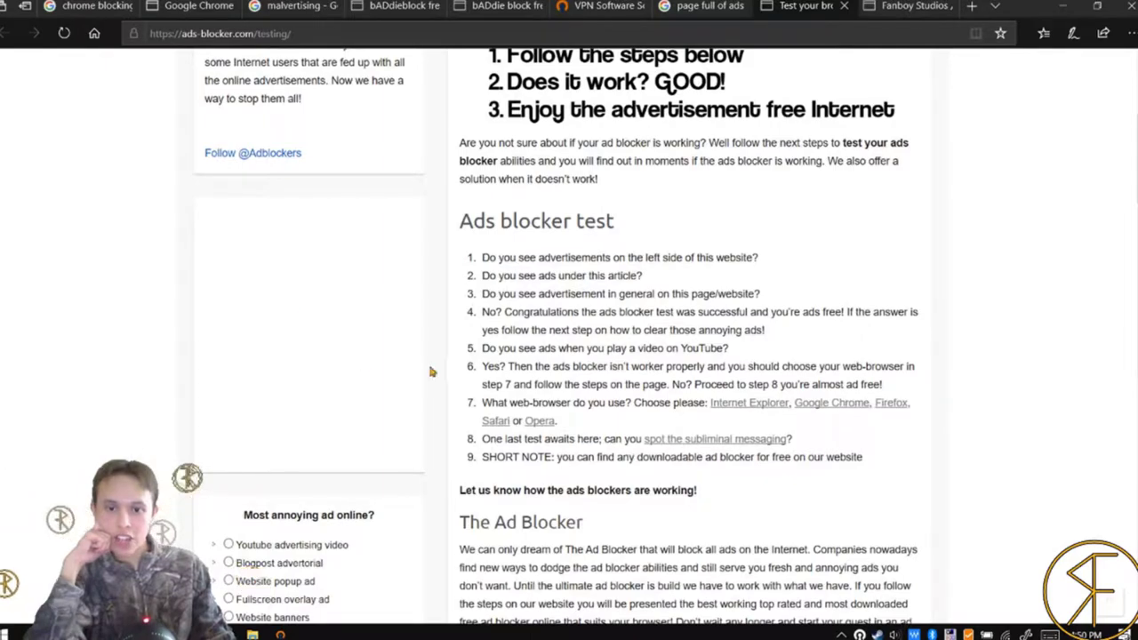
{"action": "scroll", "coordinate": [450, 369], "scroll_direction": "up", "scroll_amount": 4}
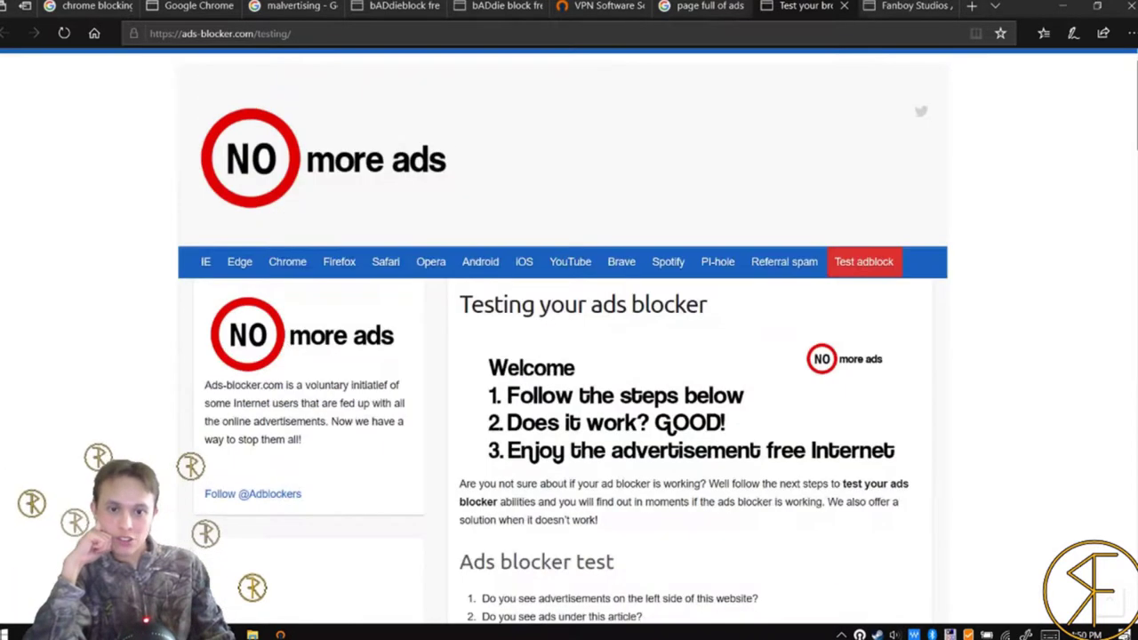
{"action": "scroll", "coordinate": [449, 369], "scroll_direction": "down", "scroll_amount": 6}
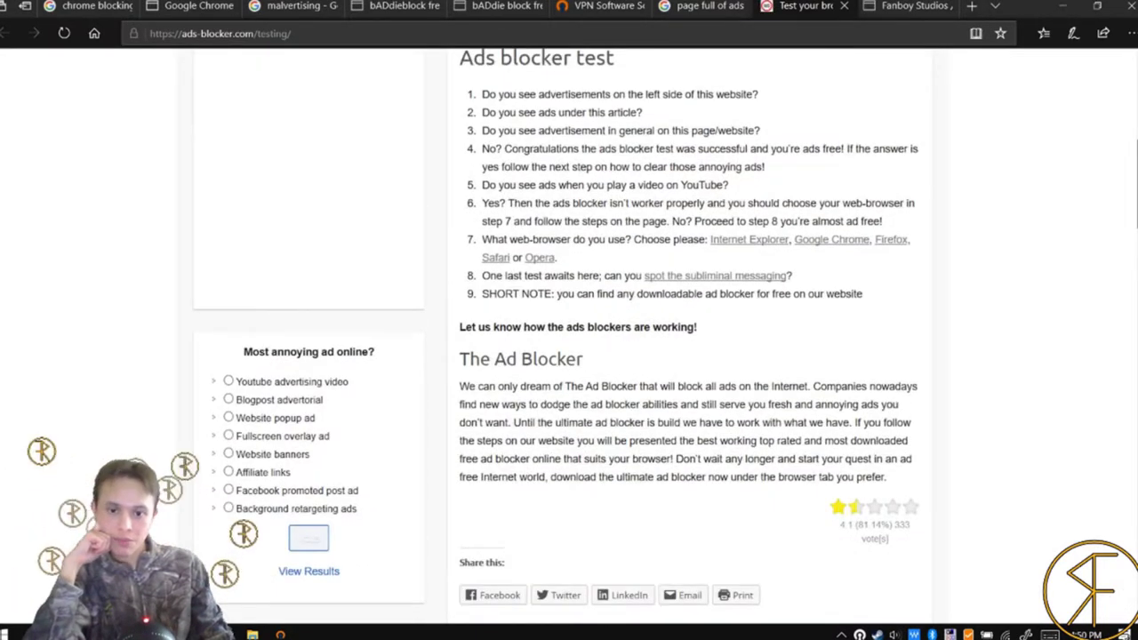
{"action": "scroll", "coordinate": [569, 356], "scroll_direction": "down", "scroll_amount": 2}
{"action": "scroll", "coordinate": [570, 355], "scroll_direction": "down", "scroll_amount": 7}
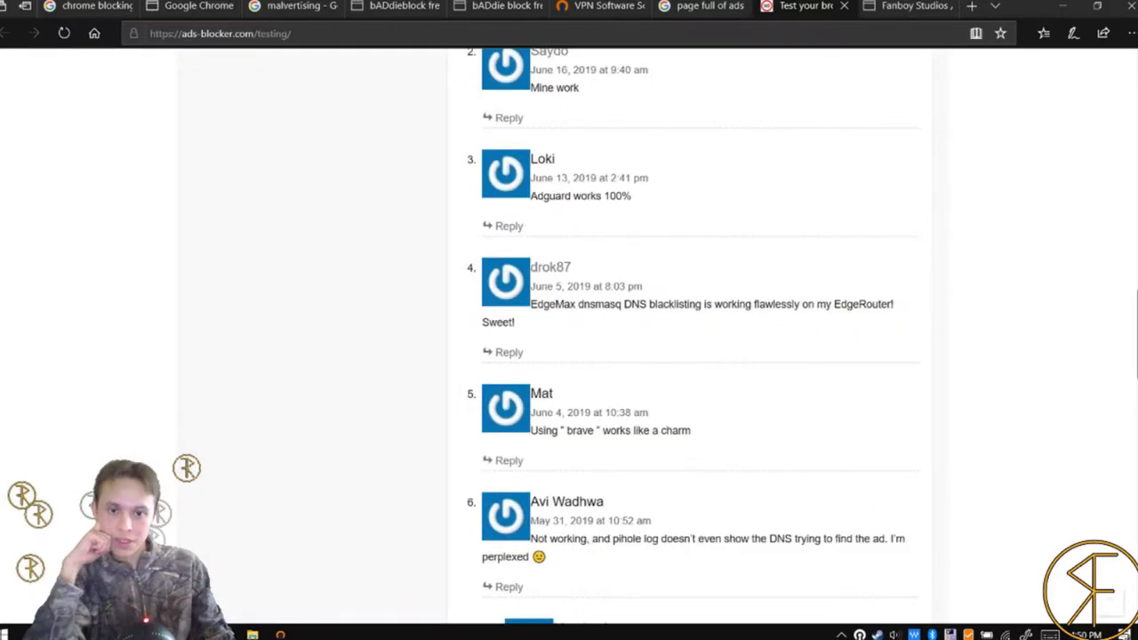
{"action": "key", "text": "F5"}
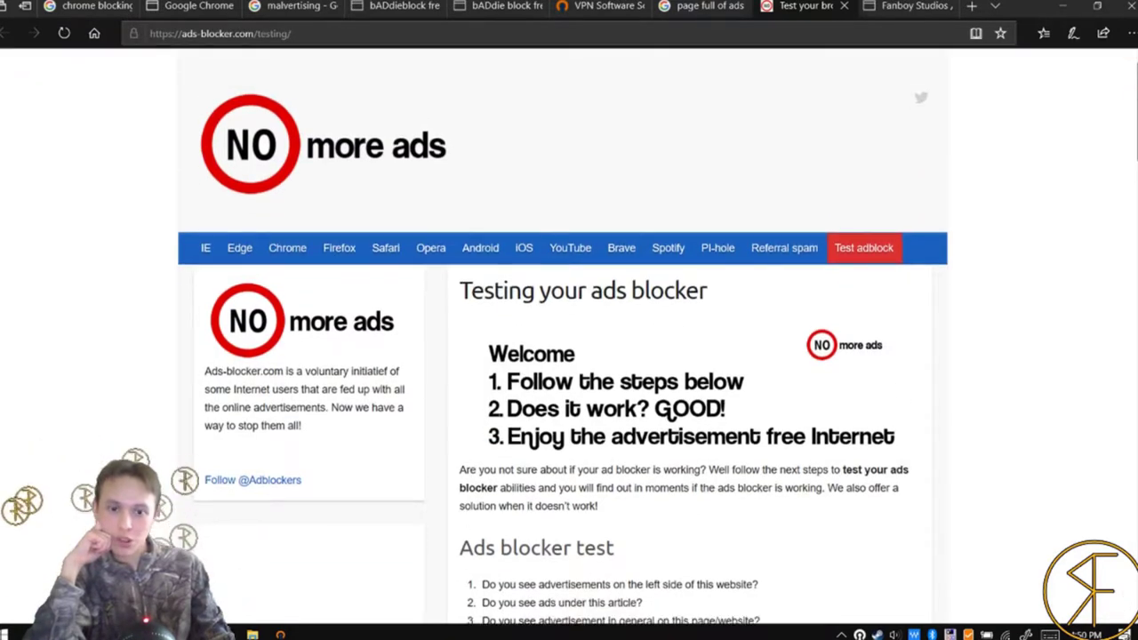
{"action": "scroll", "coordinate": [569, 356], "scroll_direction": "down", "scroll_amount": 5}
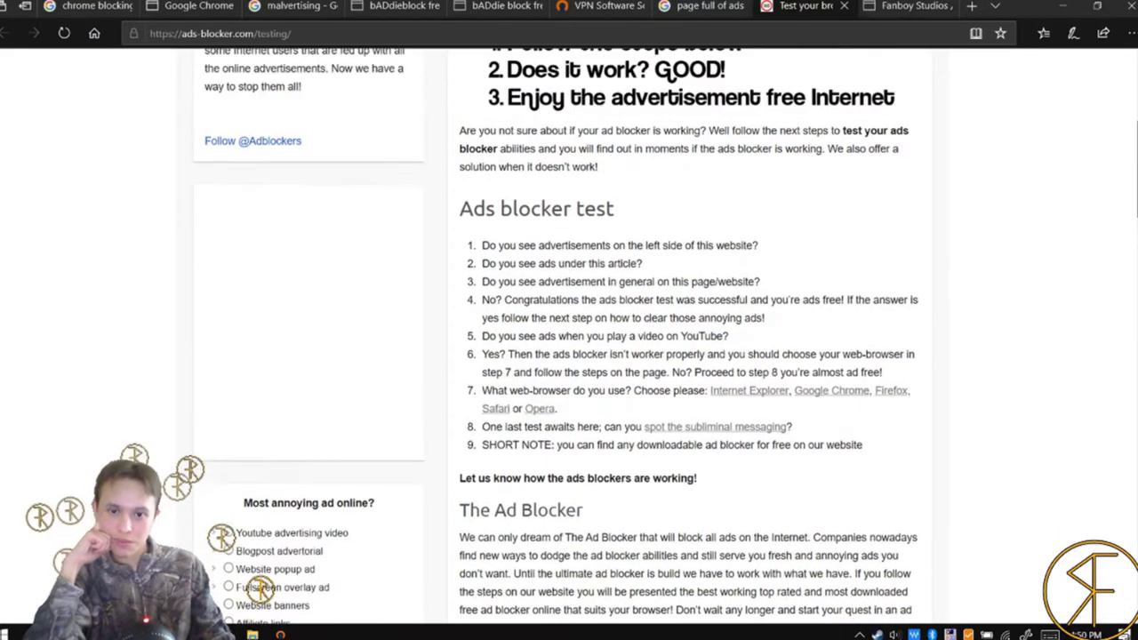
{"action": "scroll", "coordinate": [569, 355], "scroll_direction": "down", "scroll_amount": 6}
{"action": "scroll", "coordinate": [892, 465], "scroll_direction": "down", "scroll_amount": 1}
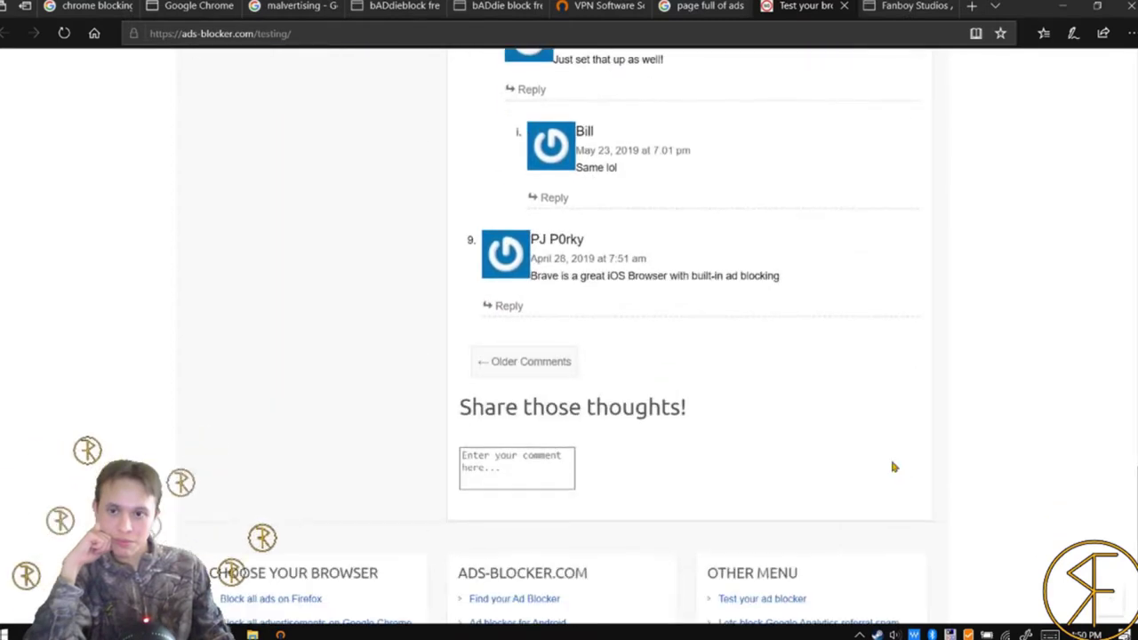
- Reload the Tom's Guide article on Chrome blocking ad blockers and look through it for ads down to the footer
{"action": "left_click", "coordinate": [173, 11]}
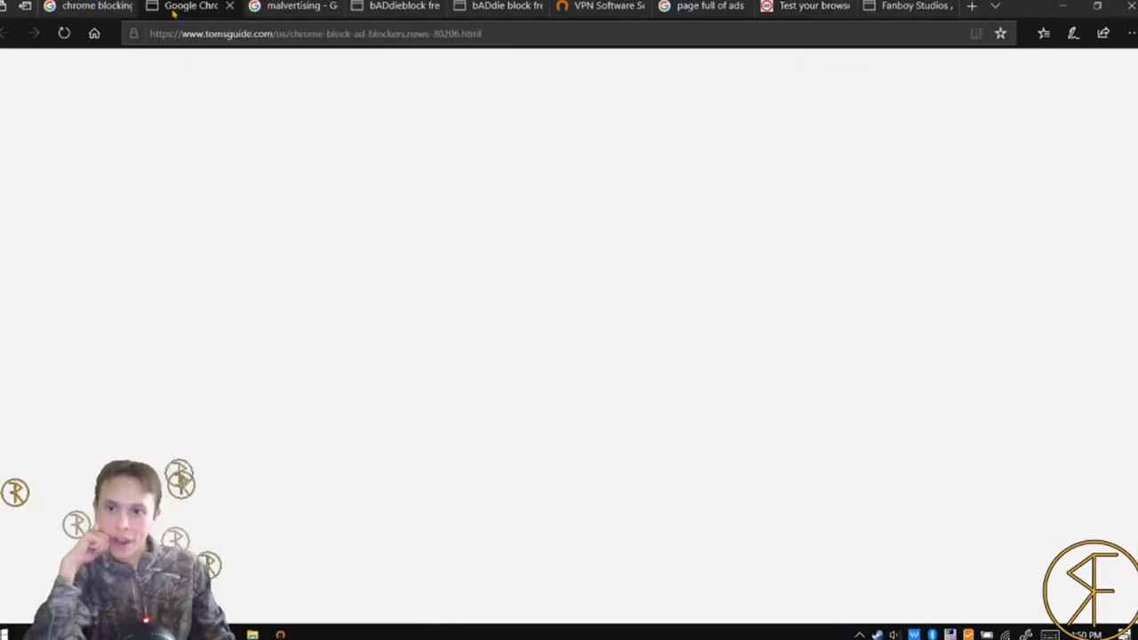
{"action": "left_click", "coordinate": [64, 33]}
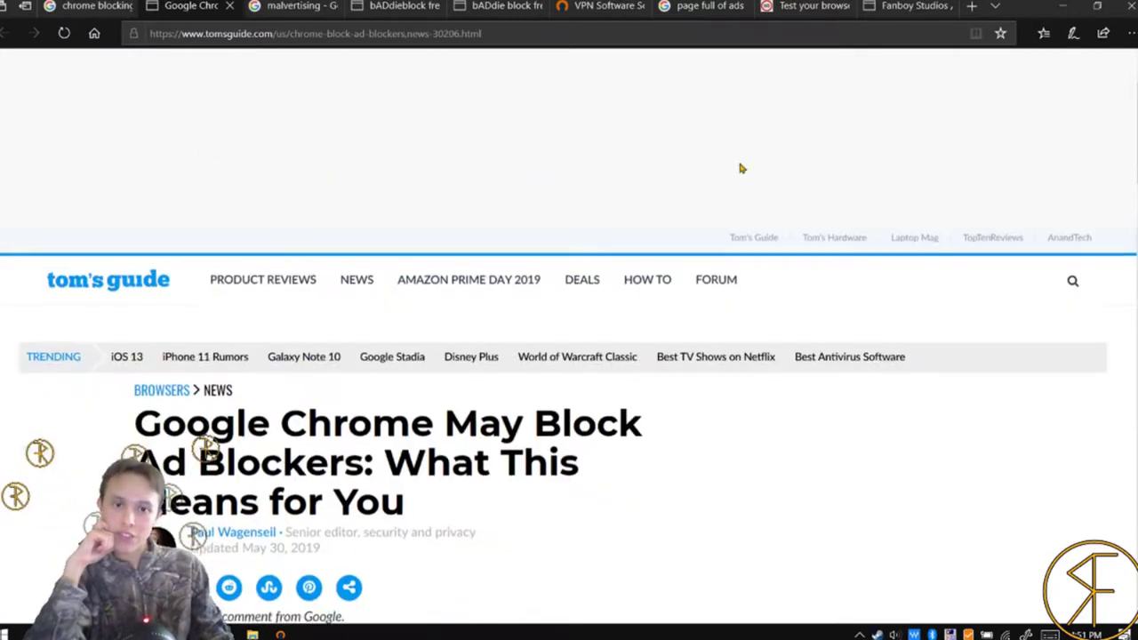
{"action": "scroll", "coordinate": [875, 187], "scroll_direction": "down", "scroll_amount": 7}
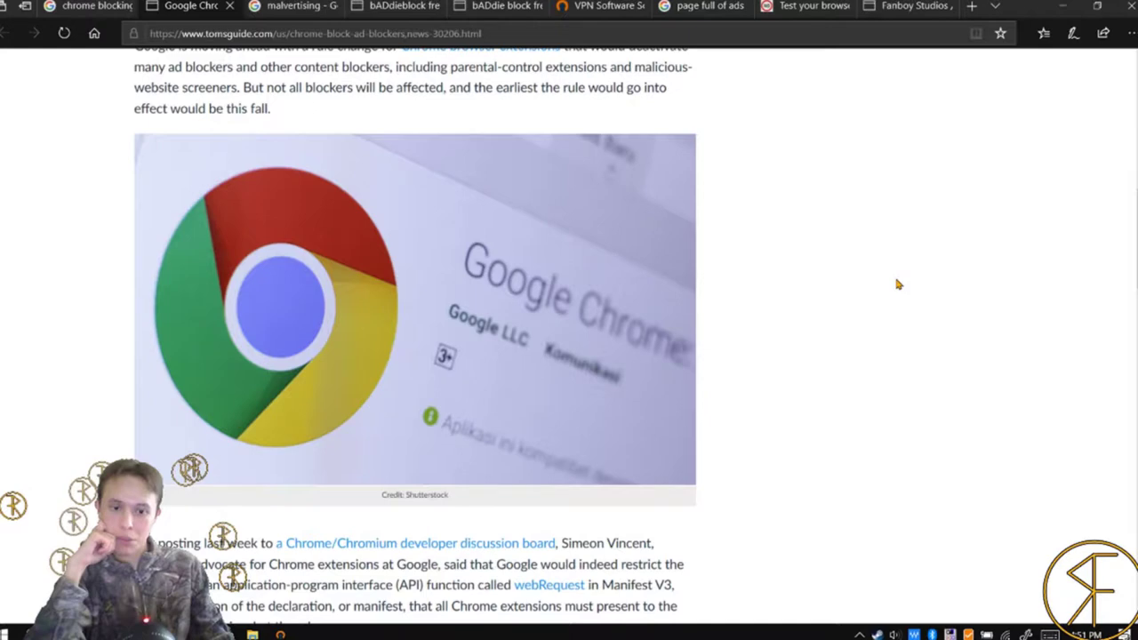
{"action": "scroll", "coordinate": [898, 285], "scroll_direction": "down", "scroll_amount": 10}
{"action": "scroll", "coordinate": [569, 355], "scroll_direction": "down", "scroll_amount": 4}
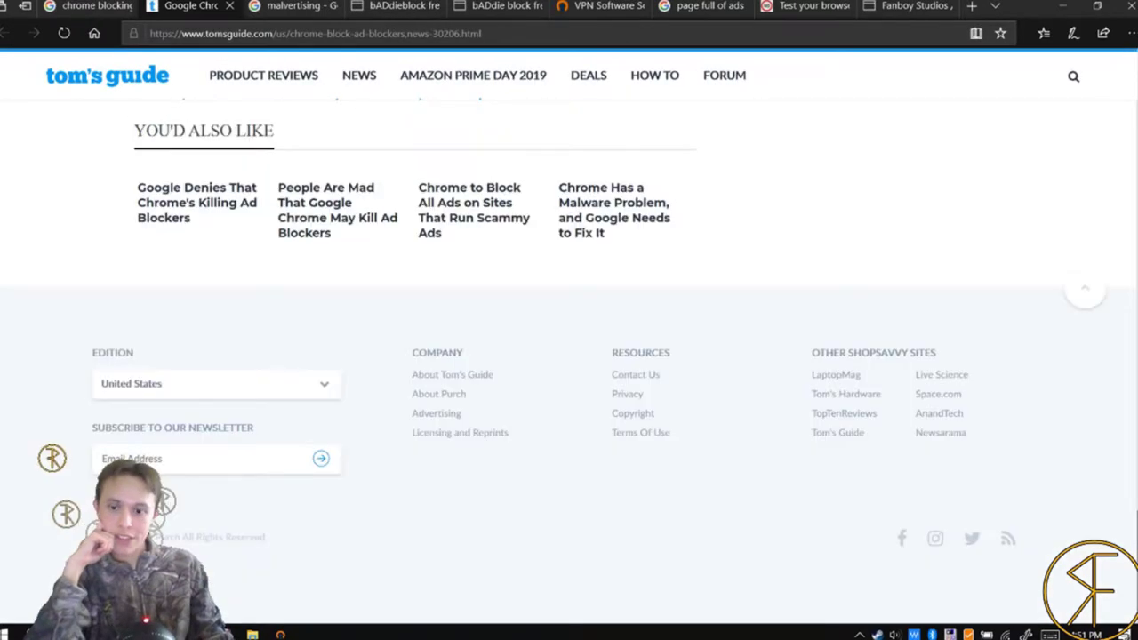
- Look over the Tom's Guide article again from the footer back to the header, checking the body and side areas for ads
{"action": "scroll", "coordinate": [569, 356], "scroll_direction": "up", "scroll_amount": 14}
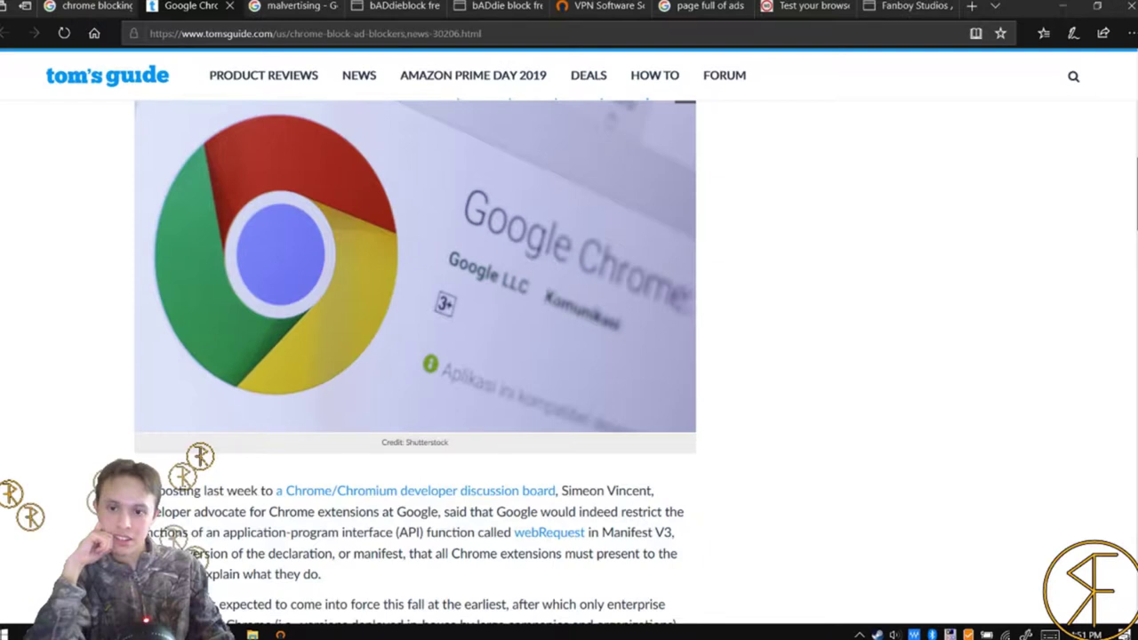
{"action": "scroll", "coordinate": [415, 356], "scroll_direction": "down", "scroll_amount": 10}
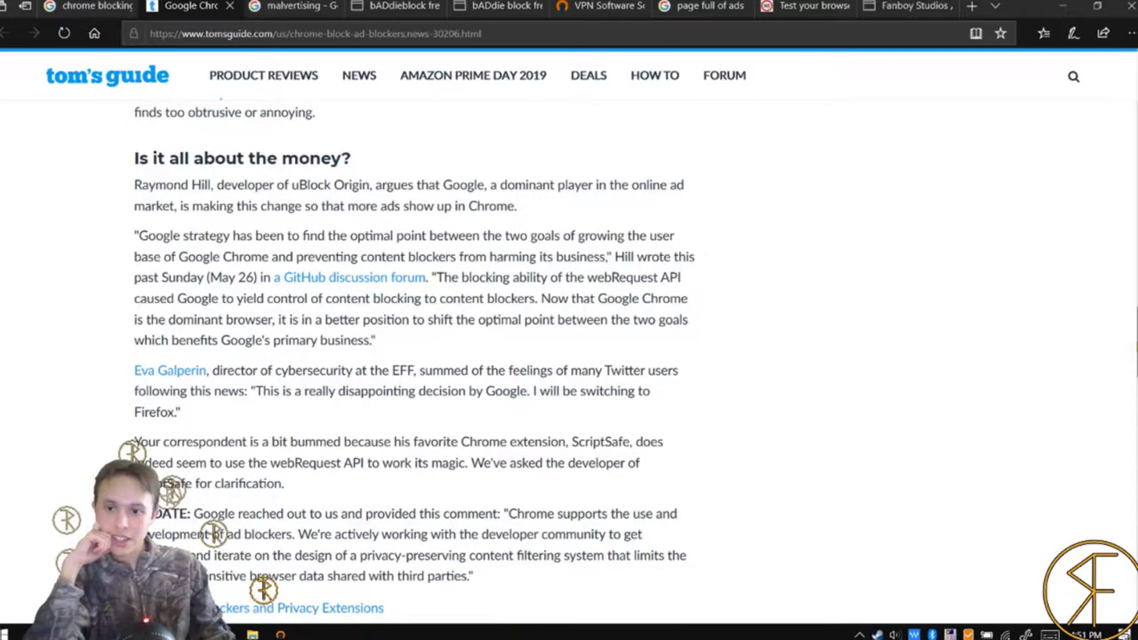
{"action": "scroll", "coordinate": [415, 356], "scroll_direction": "up", "scroll_amount": 6}
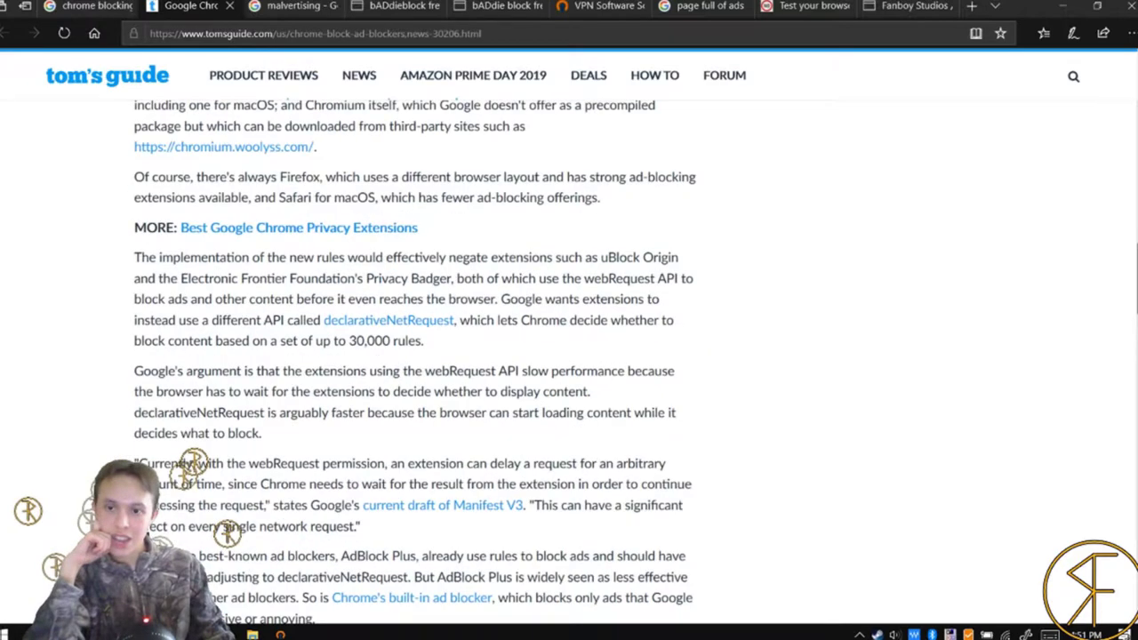
{"action": "key", "text": "Home"}
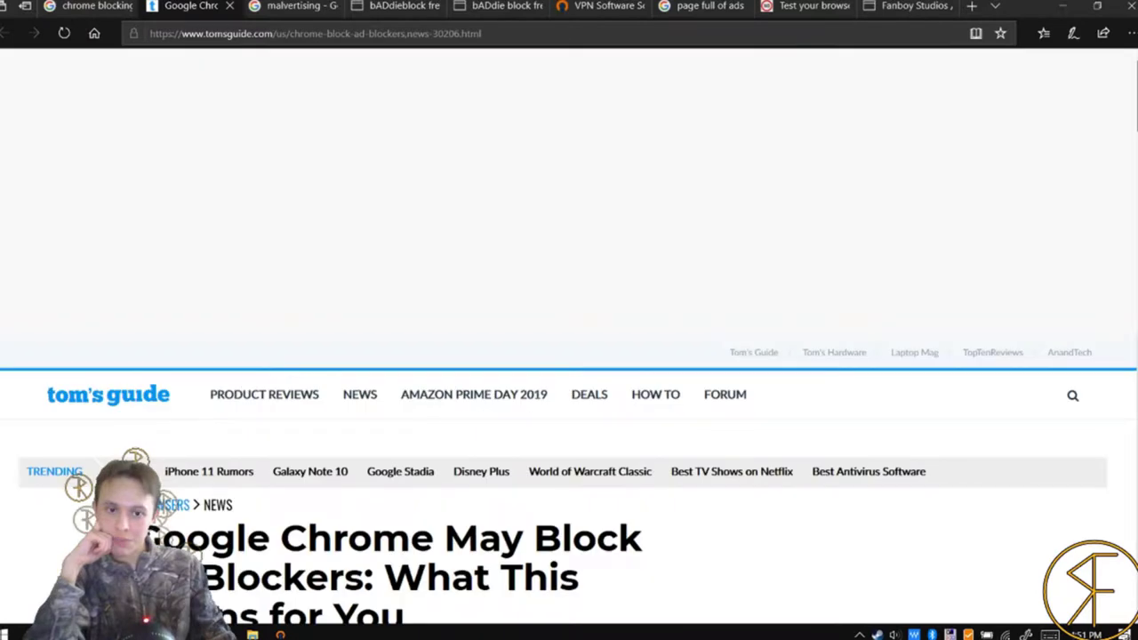
{"action": "key", "text": "Page_Down"}
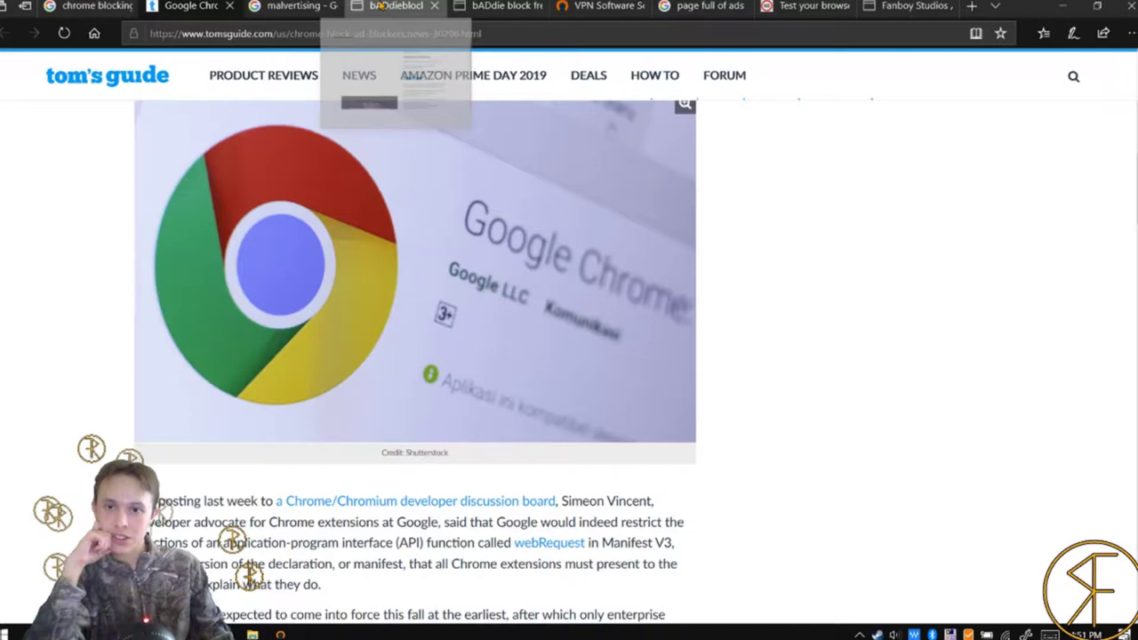
- Copy the badass-bADdie-block GitLab URL from the bADdieblock site's product description, and bring up the GitLab repository page
{"action": "left_click", "coordinate": [380, 6]}
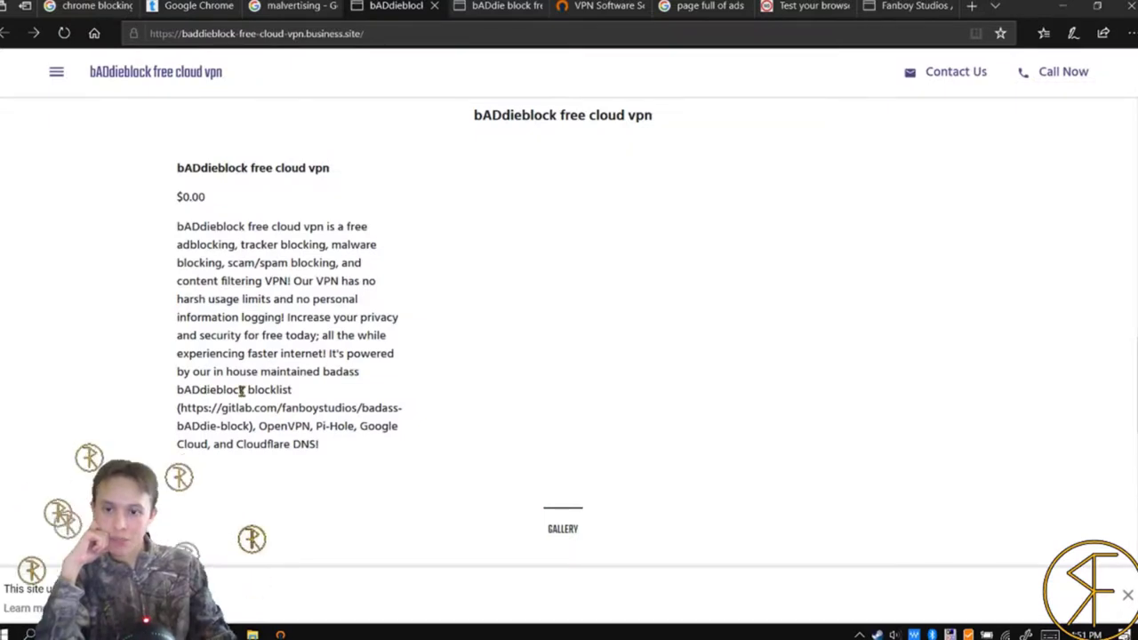
{"action": "left_click_drag", "start_coordinate": [179, 407], "coordinate": [254, 426]}
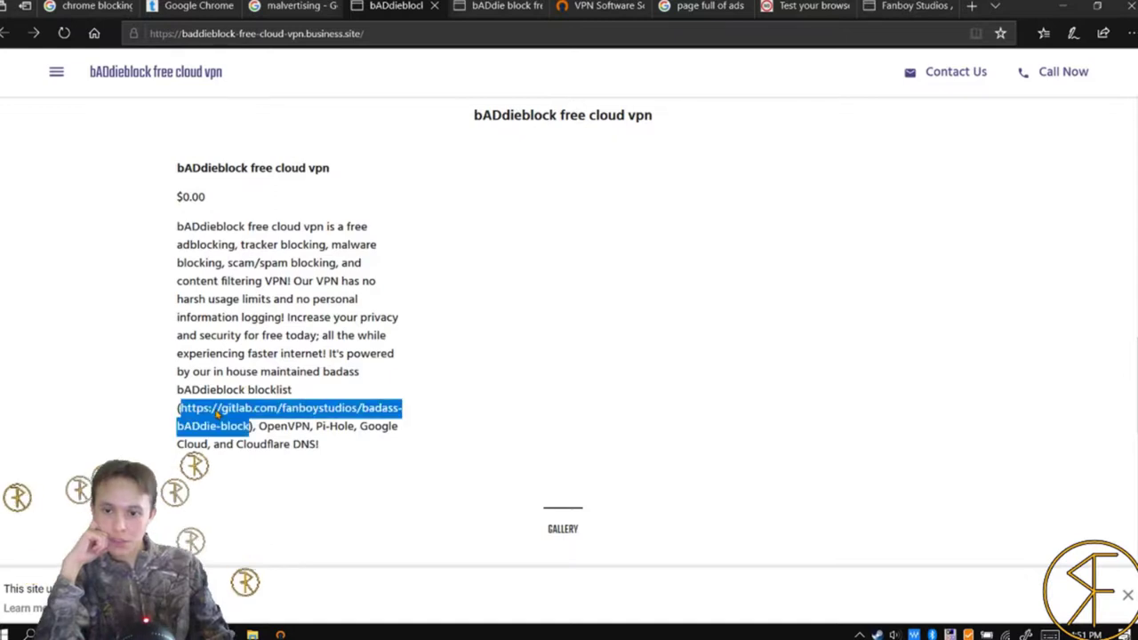
{"action": "right_click", "coordinate": [216, 411]}
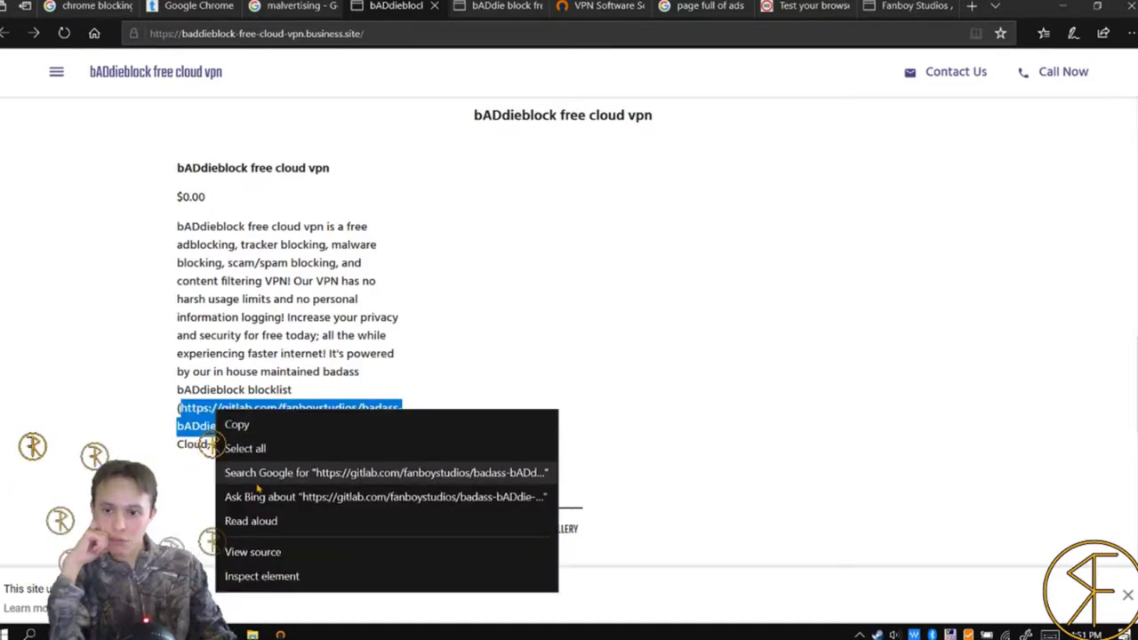
{"action": "left_click", "coordinate": [236, 425]}
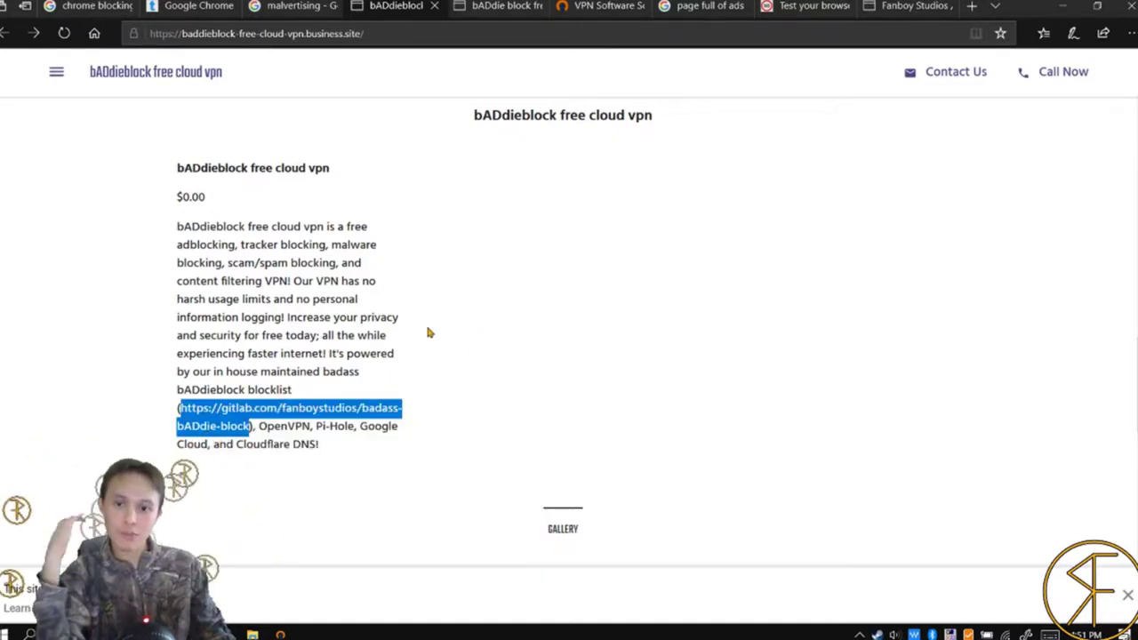
{"action": "left_click", "coordinate": [498, 6]}
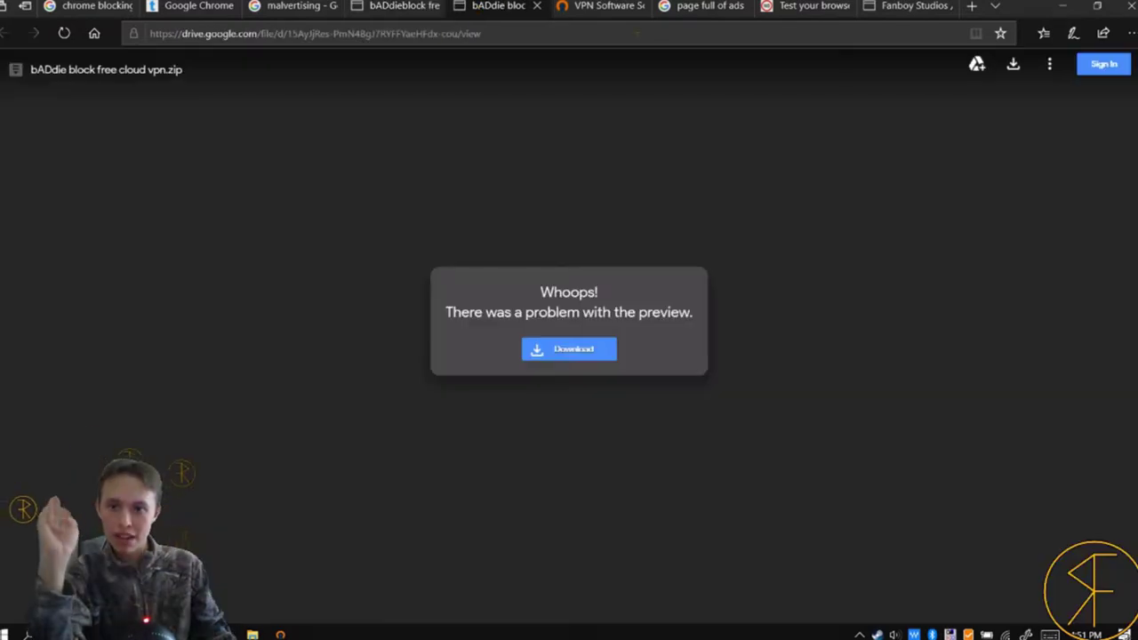
{"action": "left_click", "coordinate": [899, 6]}
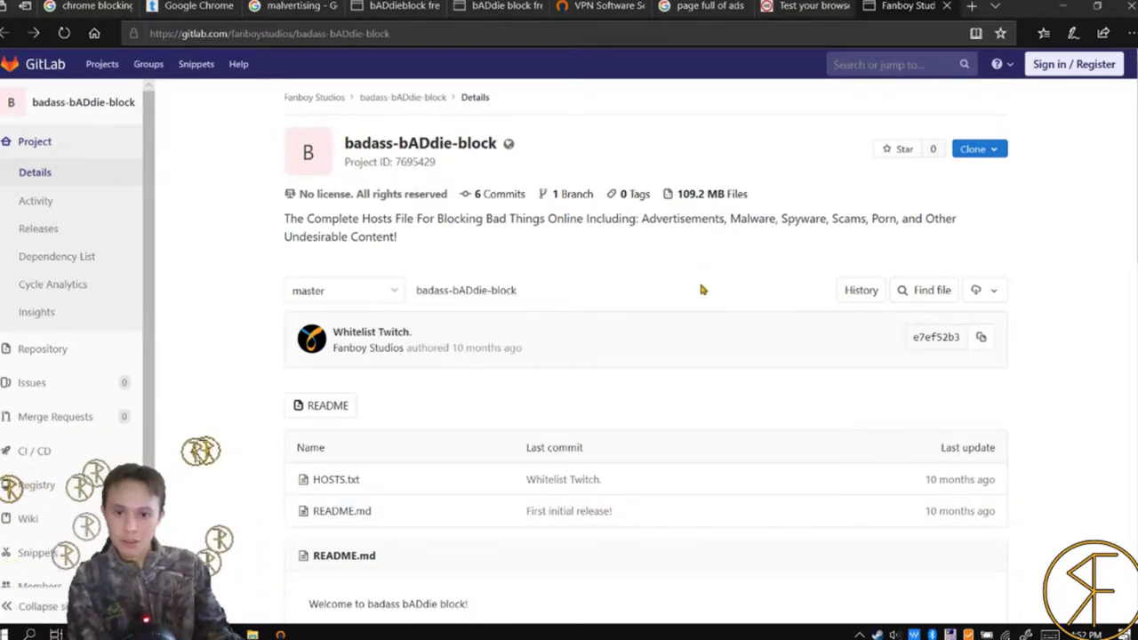
- Read through the badass-bADdie-block repository page, from the project details and file list to the end of the README
{"action": "scroll", "coordinate": [701, 289], "scroll_direction": "down", "scroll_amount": 5}
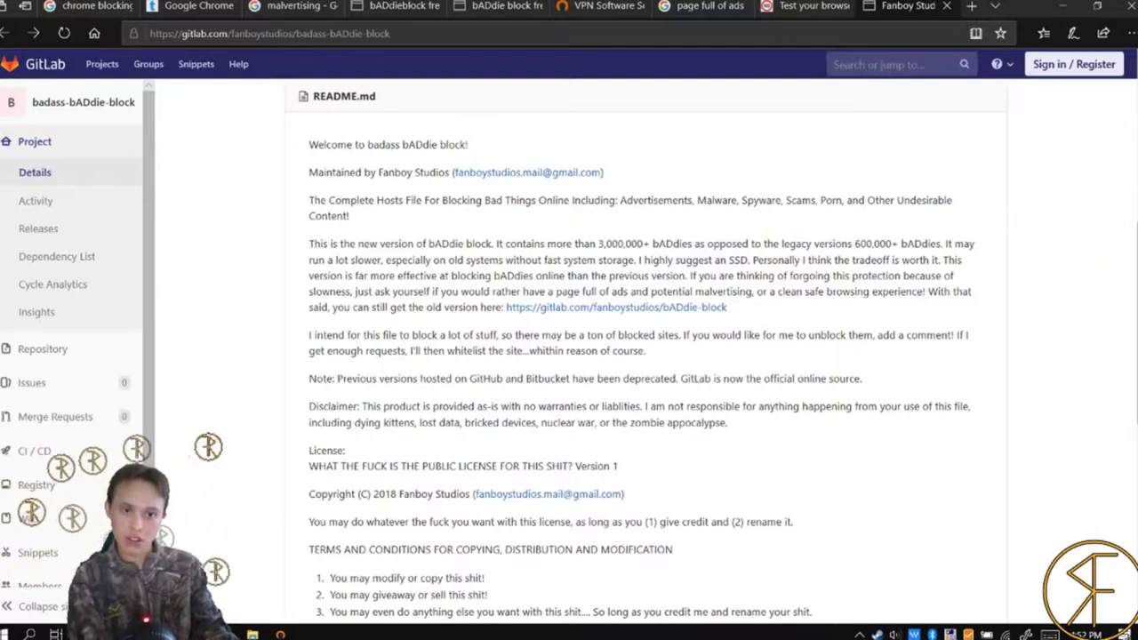
{"action": "scroll", "coordinate": [645, 355], "scroll_direction": "up", "scroll_amount": 5}
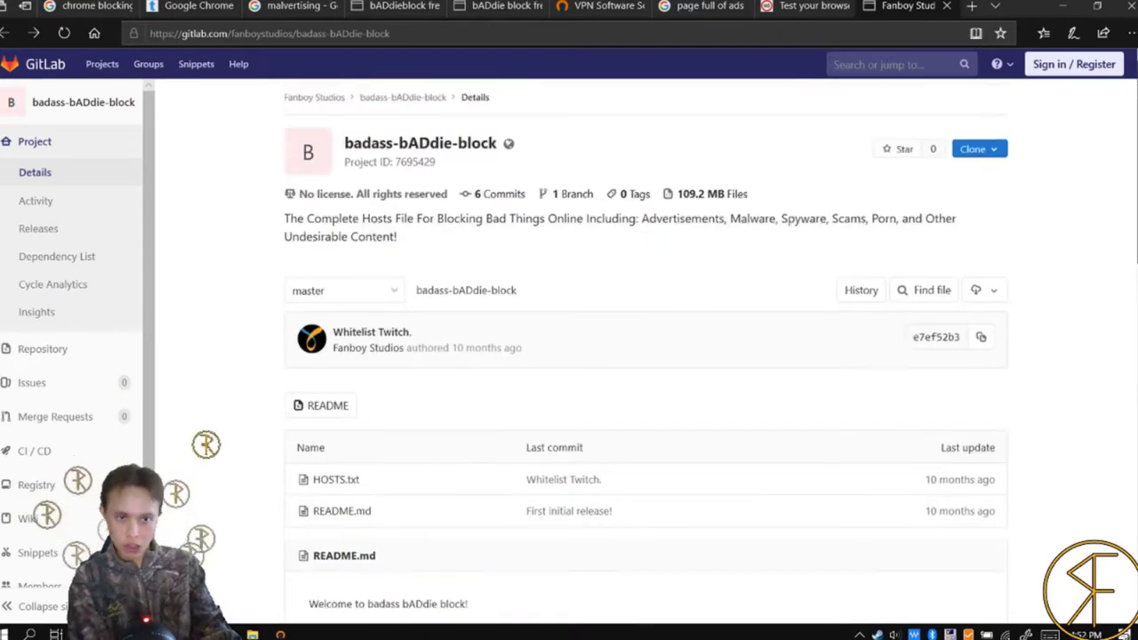
{"action": "scroll", "coordinate": [646, 355], "scroll_direction": "down", "scroll_amount": 2}
{"action": "scroll", "coordinate": [646, 356], "scroll_direction": "down", "scroll_amount": 10}
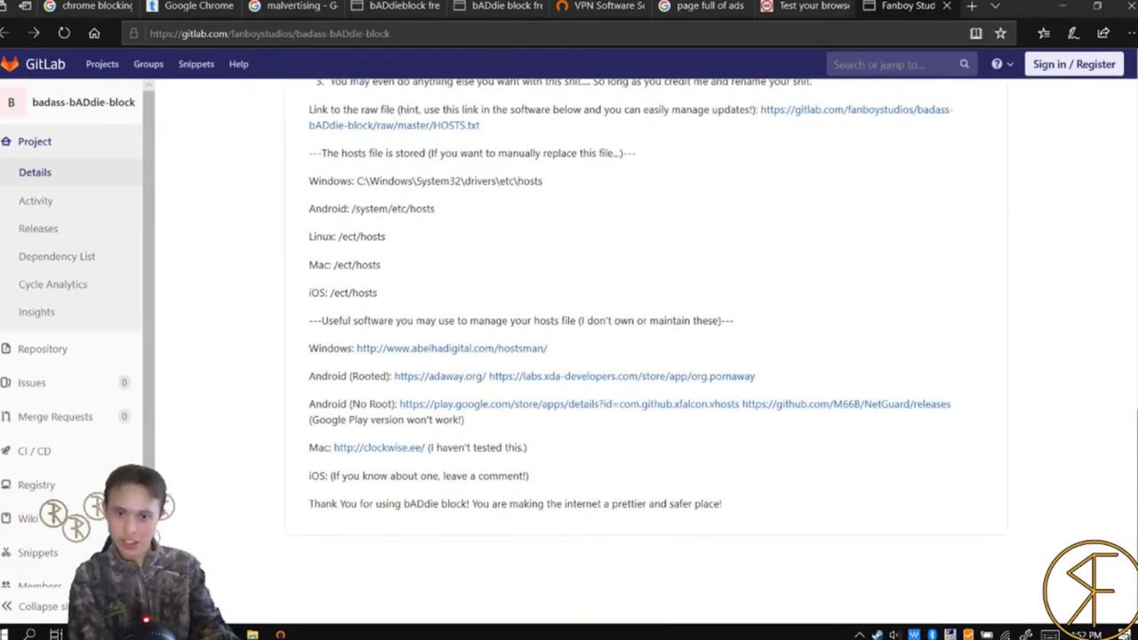
{"action": "scroll", "coordinate": [1135, 270], "scroll_direction": "up", "scroll_amount": 10}
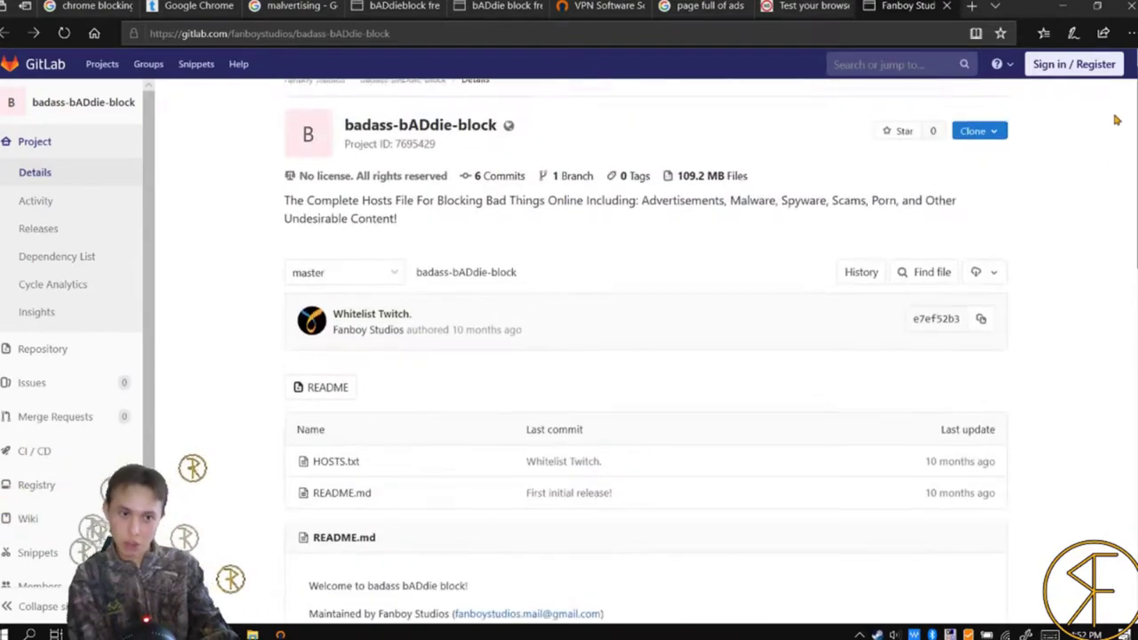
{"action": "scroll", "coordinate": [1135, 269], "scroll_direction": "down", "scroll_amount": 3}
{"action": "scroll", "coordinate": [1135, 270], "scroll_direction": "down", "scroll_amount": 6}
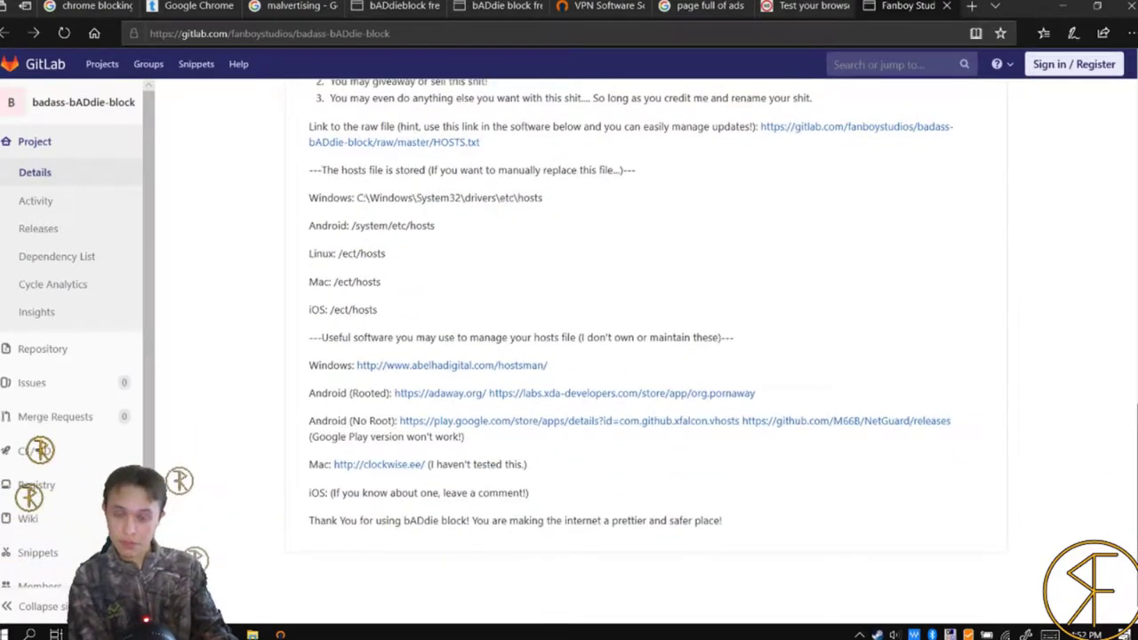
{"action": "scroll", "coordinate": [622, 311], "scroll_direction": "up", "scroll_amount": 1}
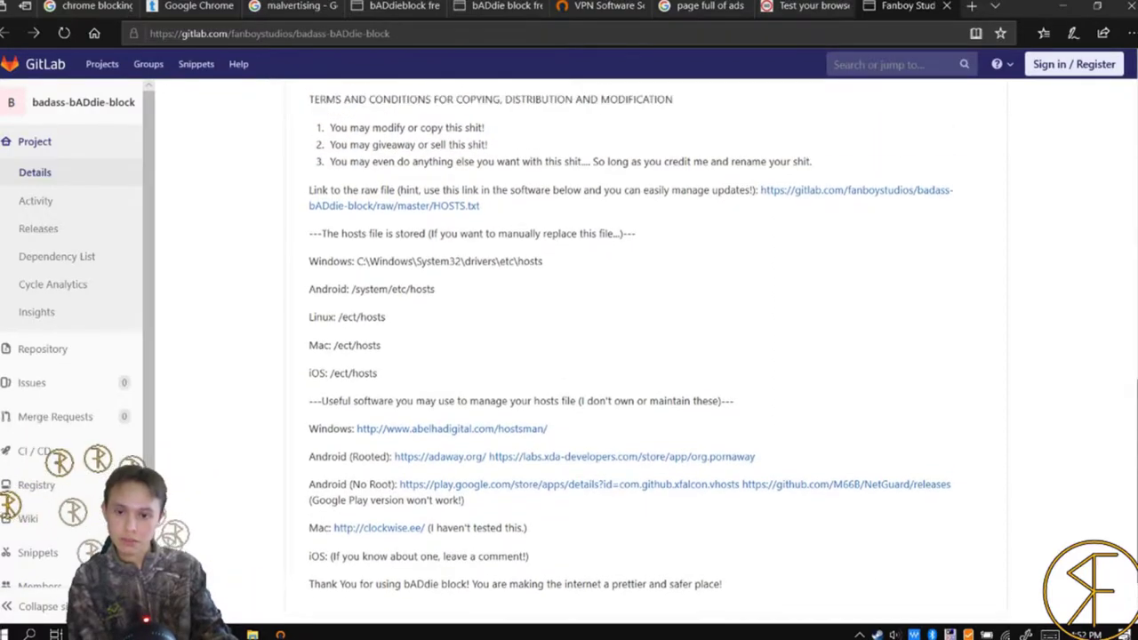
{"action": "scroll", "coordinate": [658, 346], "scroll_direction": "up", "scroll_amount": 15}
{"action": "scroll", "coordinate": [658, 346], "scroll_direction": "down", "scroll_amount": 10}
{"action": "scroll", "coordinate": [658, 347], "scroll_direction": "down", "scroll_amount": 5}
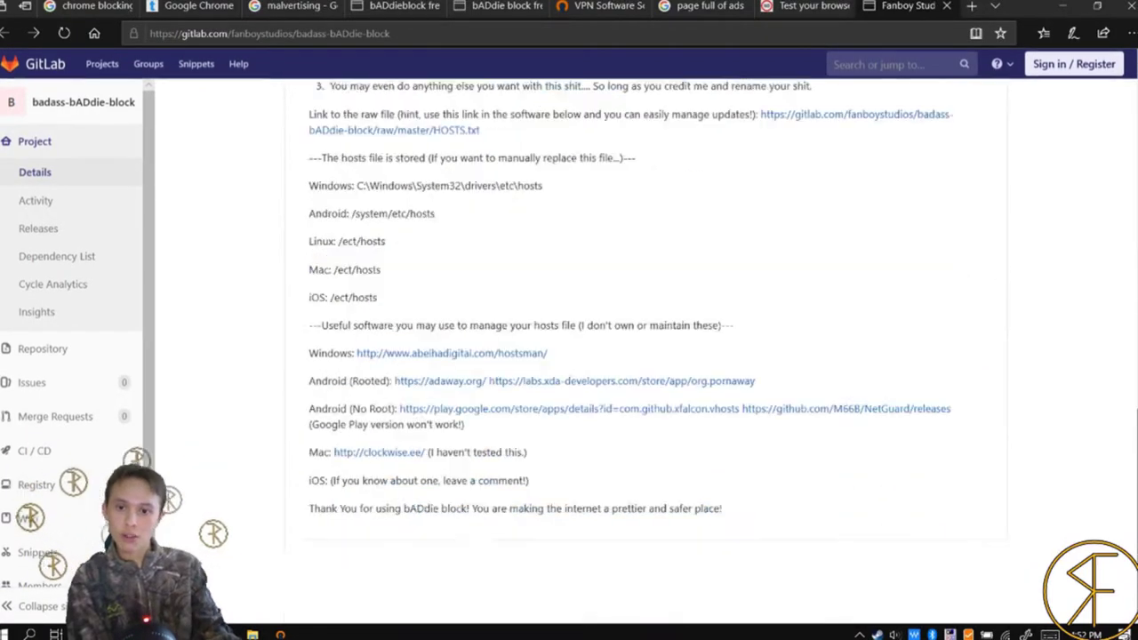
- Examine the README's hosts file locations per operating system and its list of software for managing the hosts file
{"action": "scroll", "coordinate": [658, 347], "scroll_direction": "up", "scroll_amount": 1}
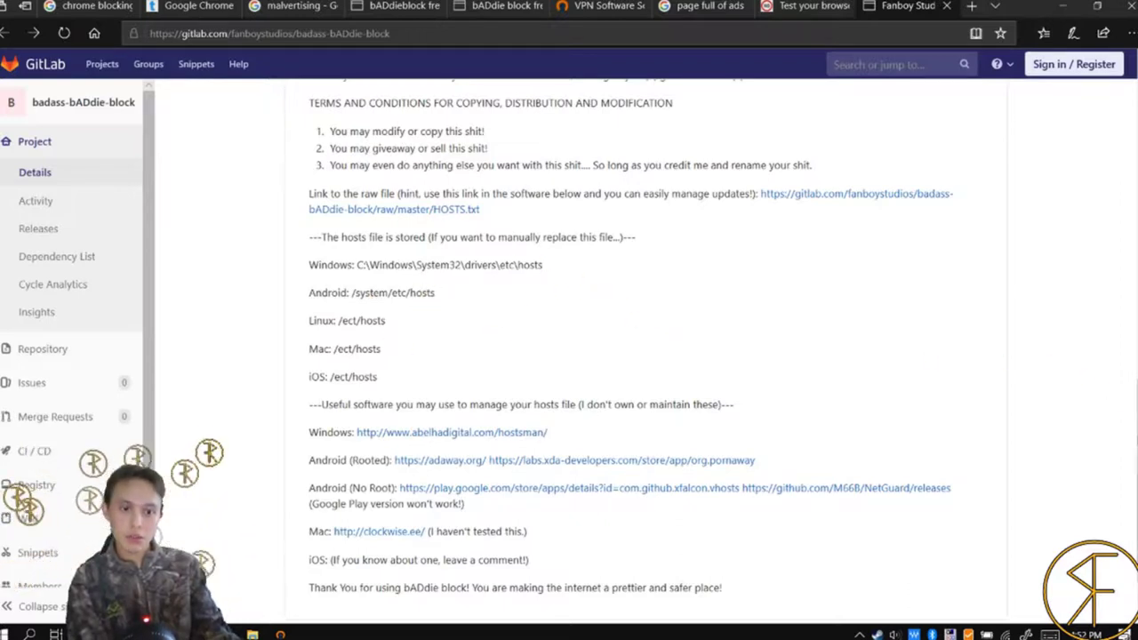
{"action": "scroll", "coordinate": [570, 294], "scroll_direction": "down", "scroll_amount": 1}
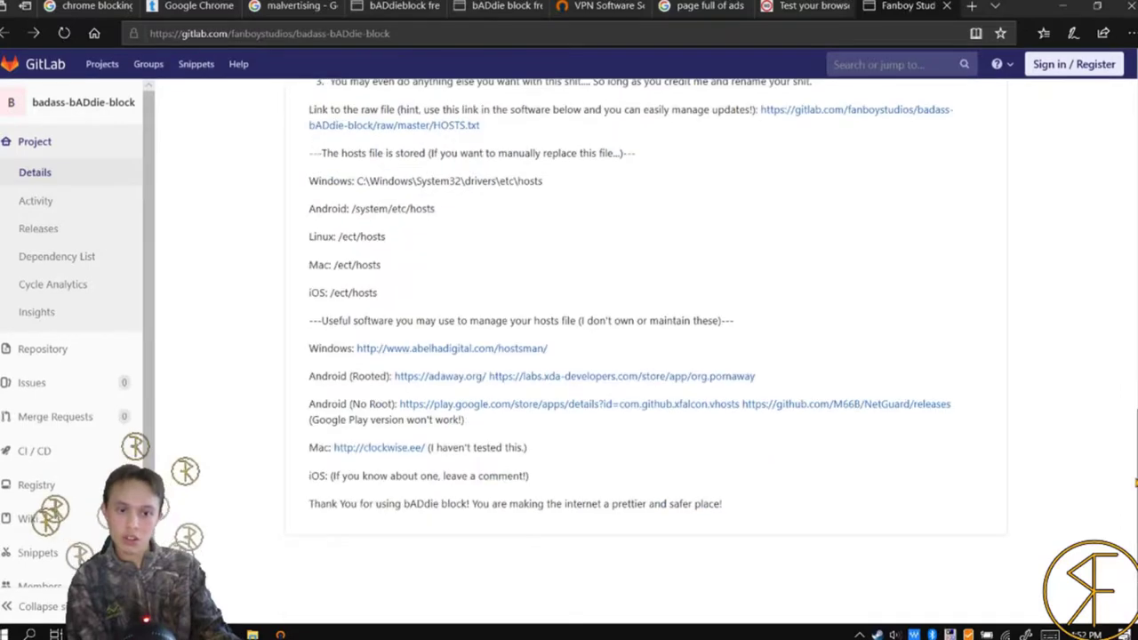
{"action": "scroll", "coordinate": [723, 345], "scroll_direction": "up", "scroll_amount": 1}
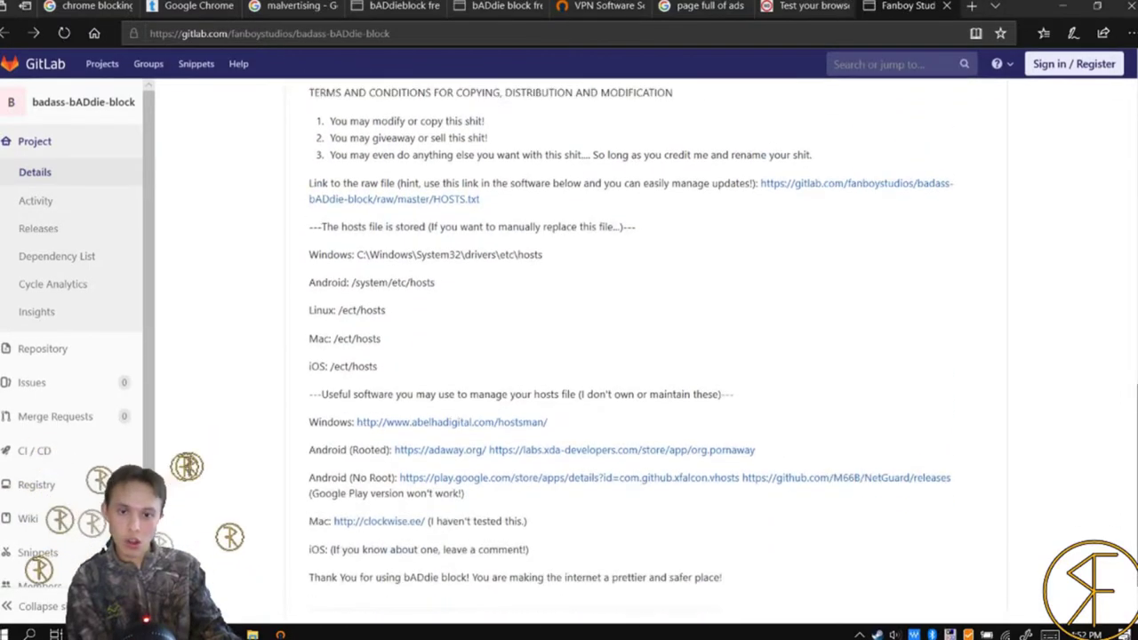
{"action": "scroll", "coordinate": [723, 345], "scroll_direction": "down", "scroll_amount": 1}
{"action": "scroll", "coordinate": [631, 301], "scroll_direction": "up", "scroll_amount": 1}
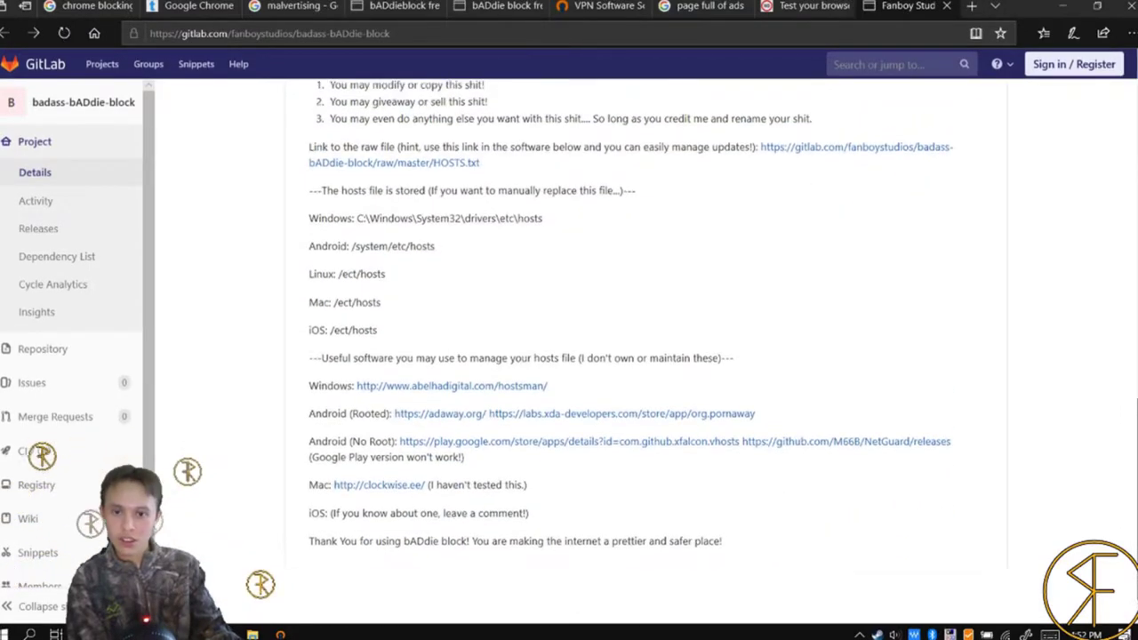
{"action": "scroll", "coordinate": [630, 301], "scroll_direction": "down", "scroll_amount": 1}
{"action": "scroll", "coordinate": [630, 302], "scroll_direction": "up", "scroll_amount": 1}
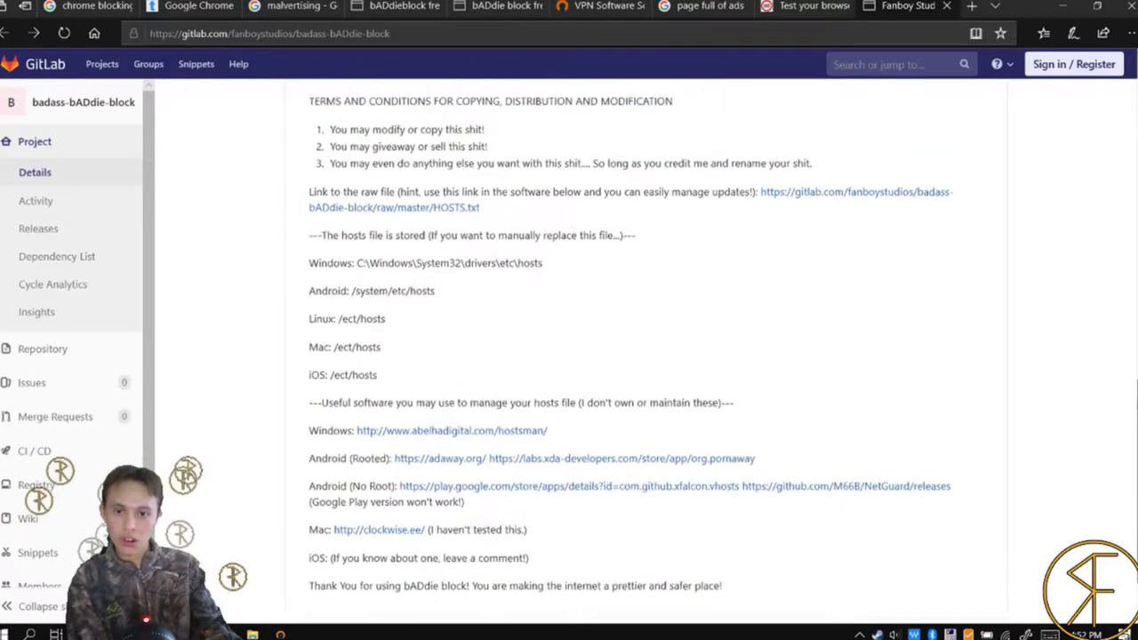
{"action": "scroll", "coordinate": [631, 302], "scroll_direction": "down", "scroll_amount": 1}
{"action": "scroll", "coordinate": [654, 315], "scroll_direction": "up", "scroll_amount": 1}
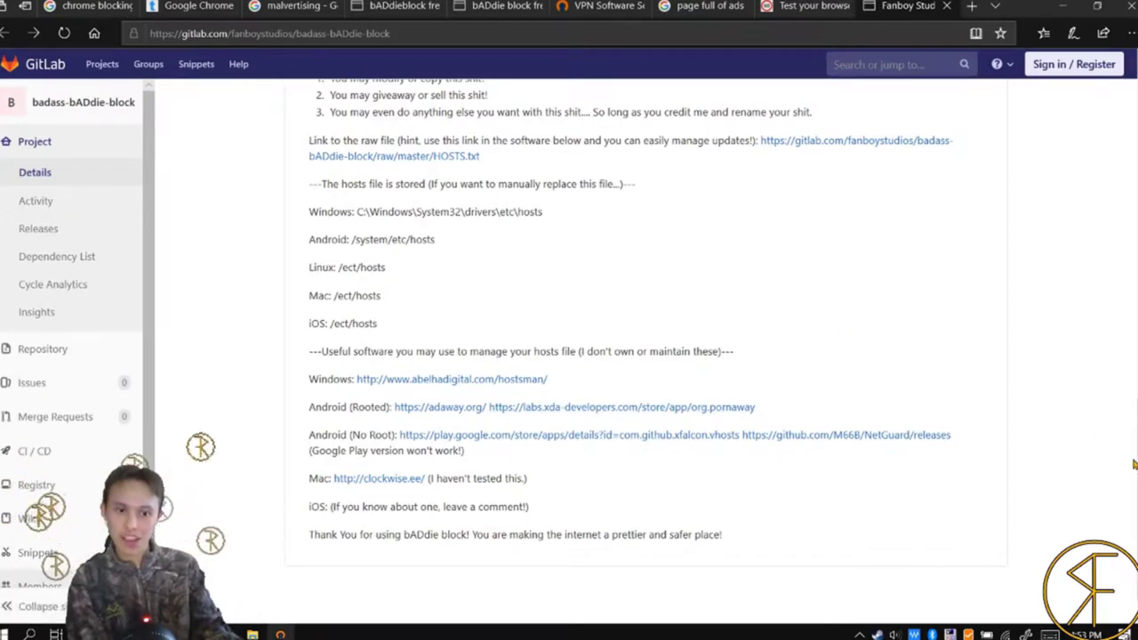
{"action": "scroll", "coordinate": [1136, 525], "scroll_direction": "up", "scroll_amount": 1}
{"action": "scroll", "coordinate": [1136, 525], "scroll_direction": "down", "scroll_amount": 2}
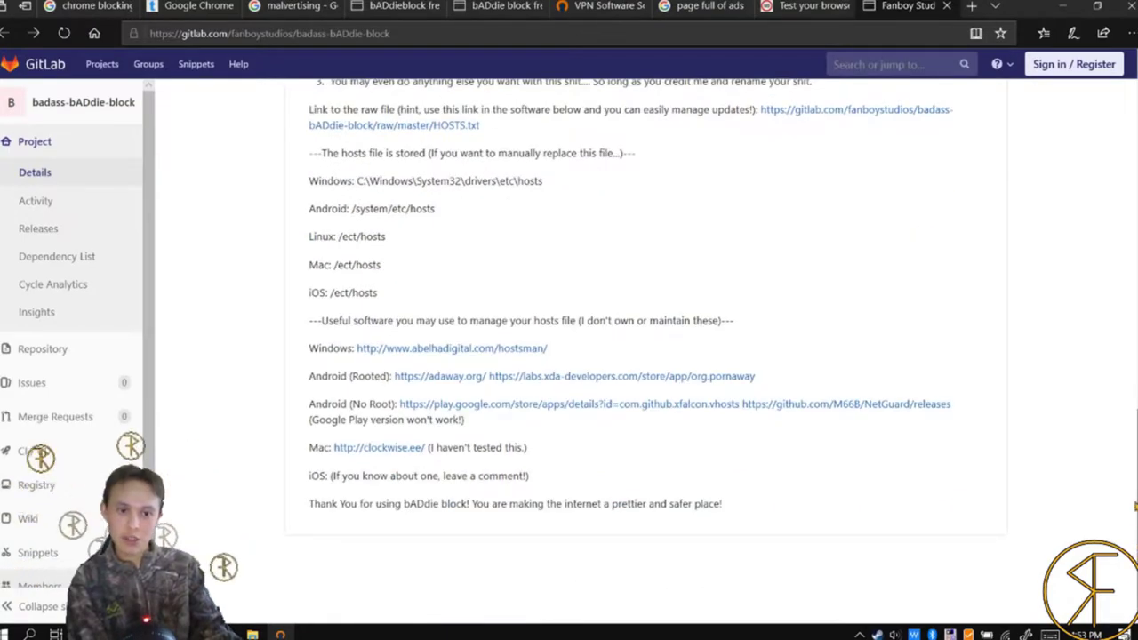
- Go over the repository page once more and open HOSTS.txt from its file list
{"action": "scroll", "coordinate": [1135, 506], "scroll_direction": "up", "scroll_amount": 10}
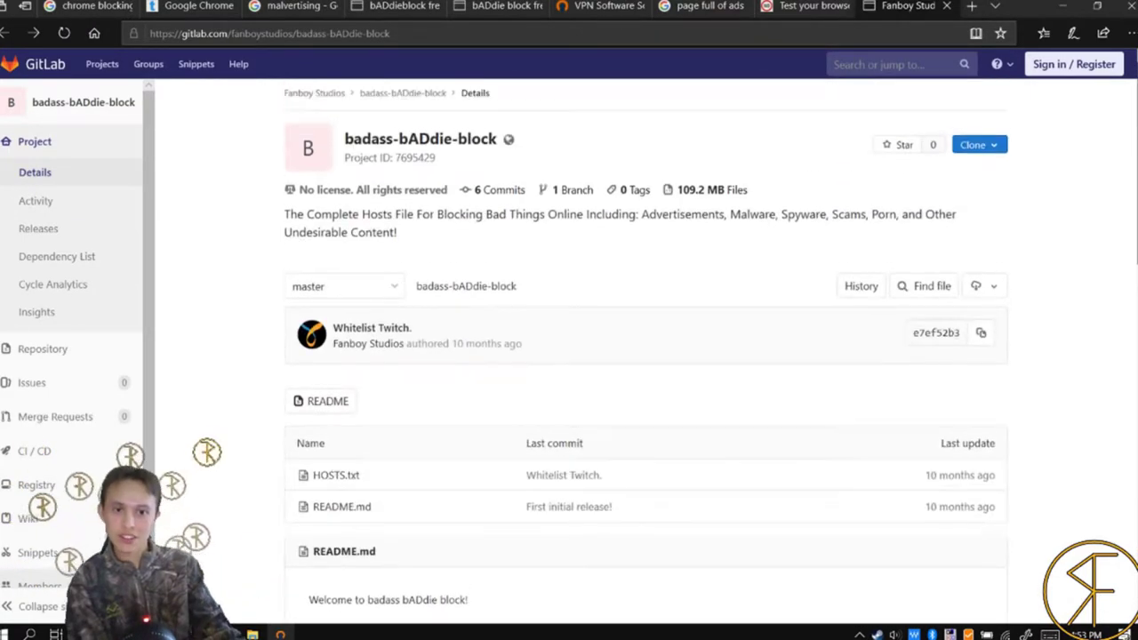
{"action": "scroll", "coordinate": [1136, 505], "scroll_direction": "down", "scroll_amount": 10}
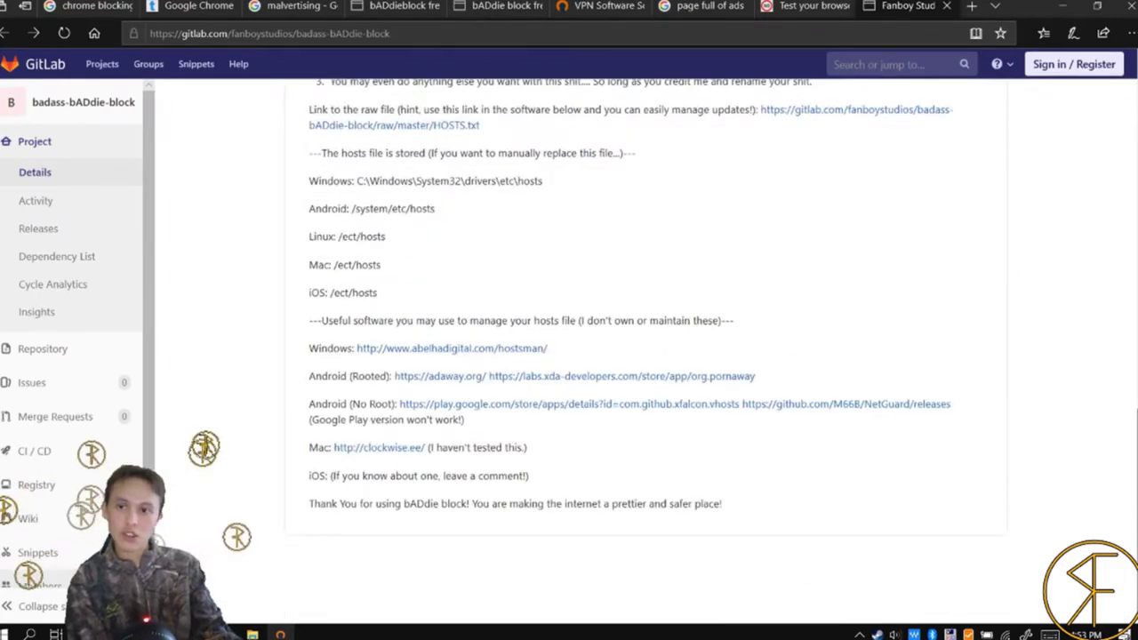
{"action": "scroll", "coordinate": [1136, 505], "scroll_direction": "up", "scroll_amount": 10}
{"action": "scroll", "coordinate": [1135, 506], "scroll_direction": "down", "scroll_amount": 8}
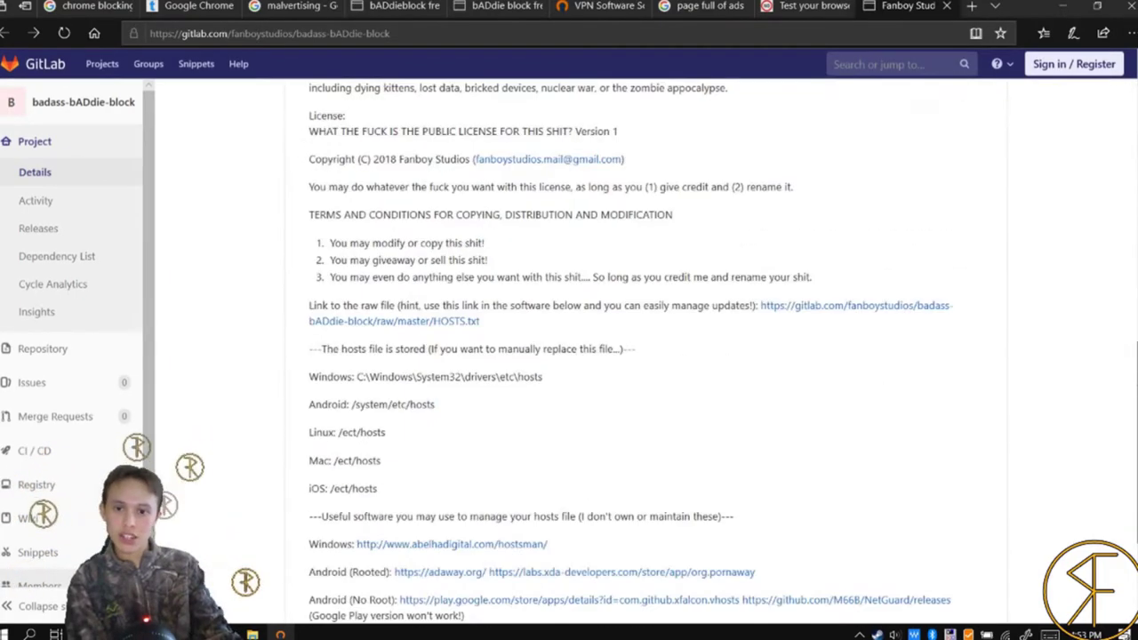
{"action": "scroll", "coordinate": [1136, 505], "scroll_direction": "down", "scroll_amount": 3}
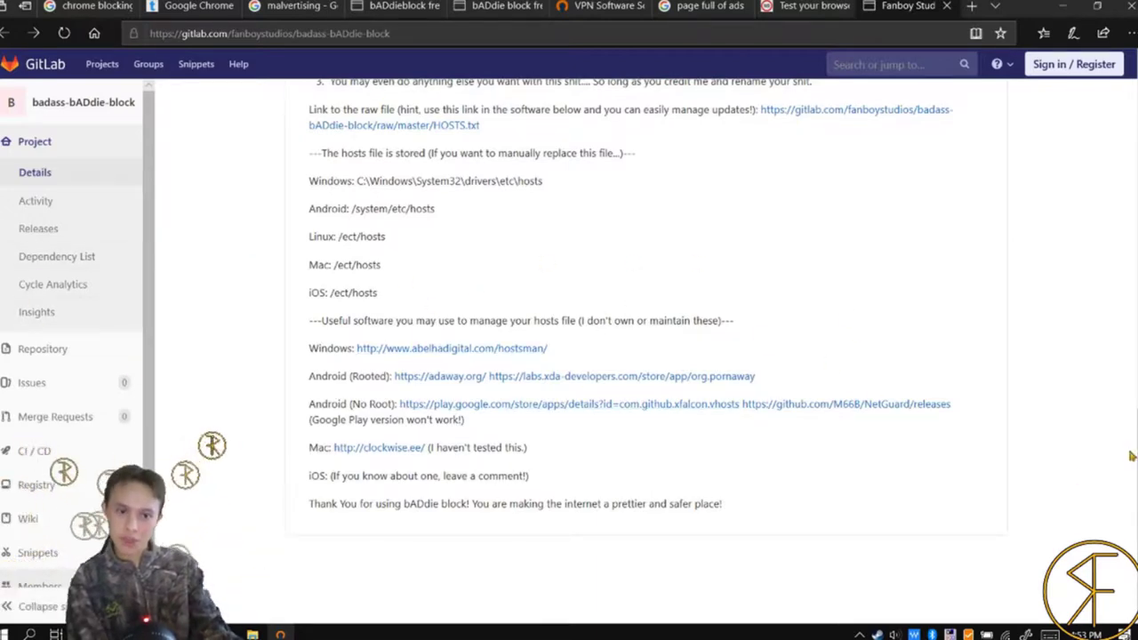
{"action": "scroll", "coordinate": [1127, 525], "scroll_direction": "up", "scroll_amount": 12}
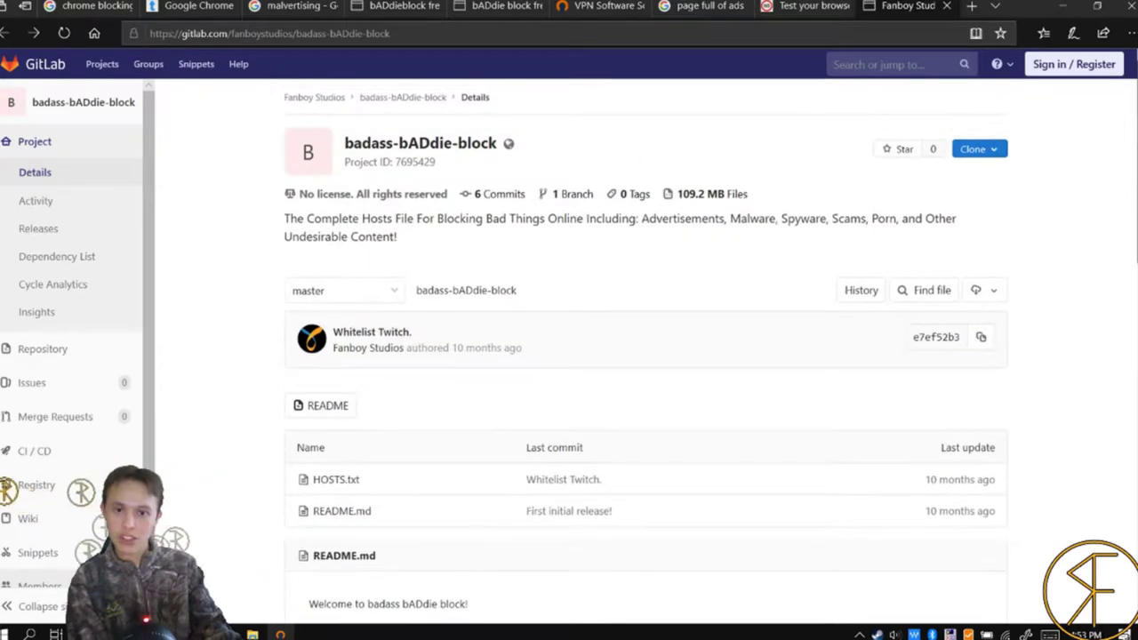
{"action": "scroll", "coordinate": [1127, 525], "scroll_direction": "down", "scroll_amount": 12}
{"action": "scroll", "coordinate": [1127, 525], "scroll_direction": "up", "scroll_amount": 10}
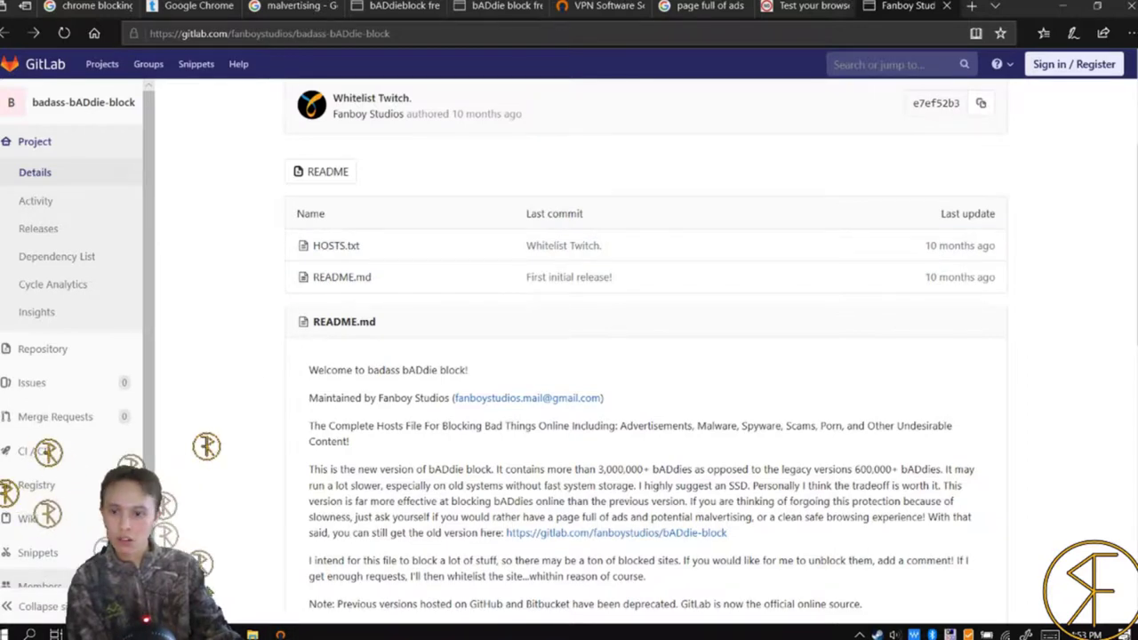
{"action": "left_click", "coordinate": [336, 246]}
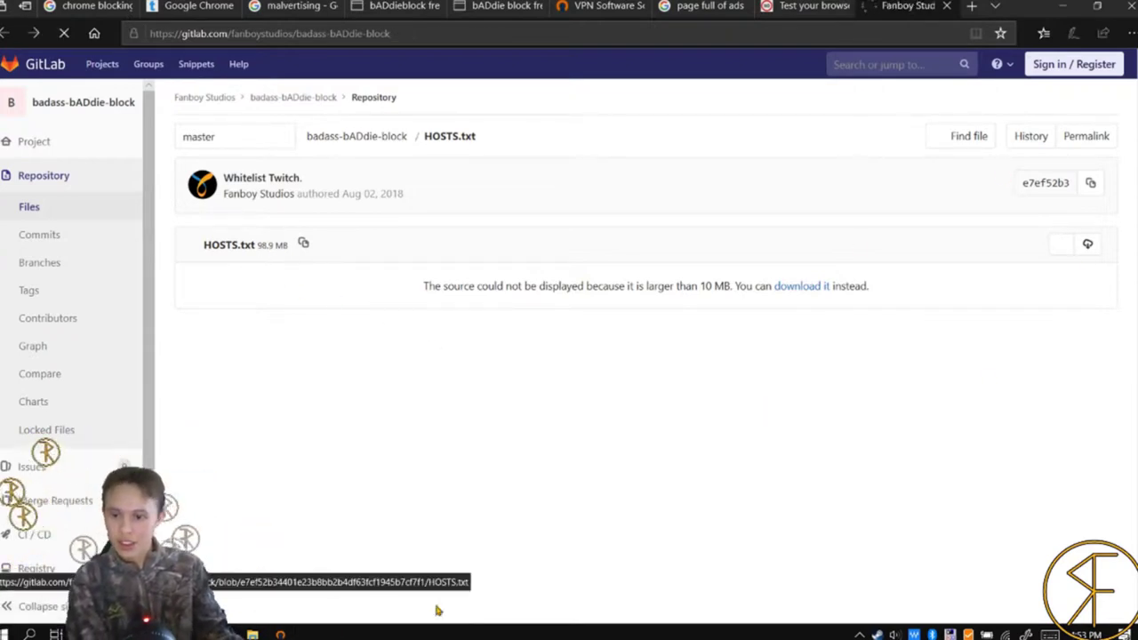
- Switch to File Explorer and open the "Portable Program Files - Fast Access" folder on the Windows 10 (C:) drive
{"action": "key", "text": "alt+Tab"}
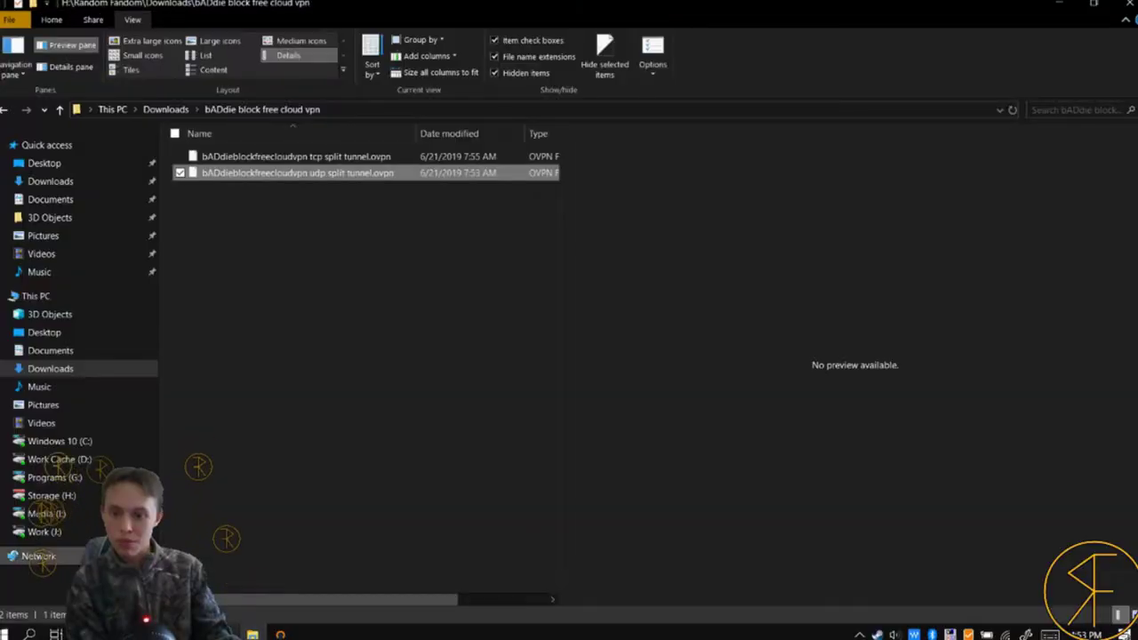
{"action": "left_click", "coordinate": [100, 442]}
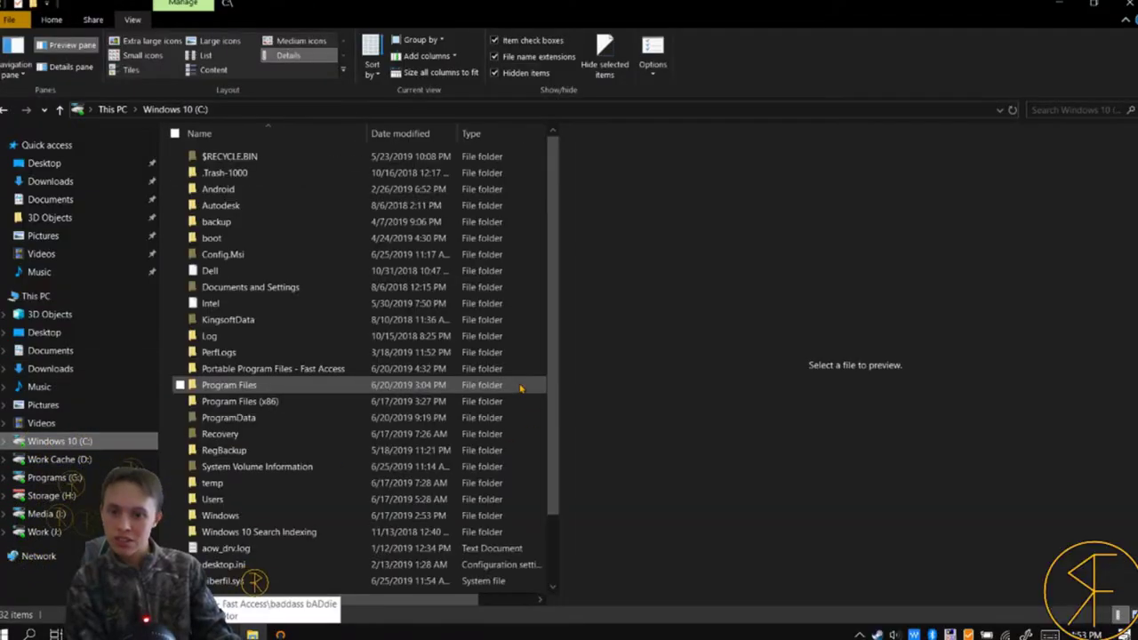
{"action": "left_click_drag", "start_coordinate": [554, 204], "coordinate": [554, 268]}
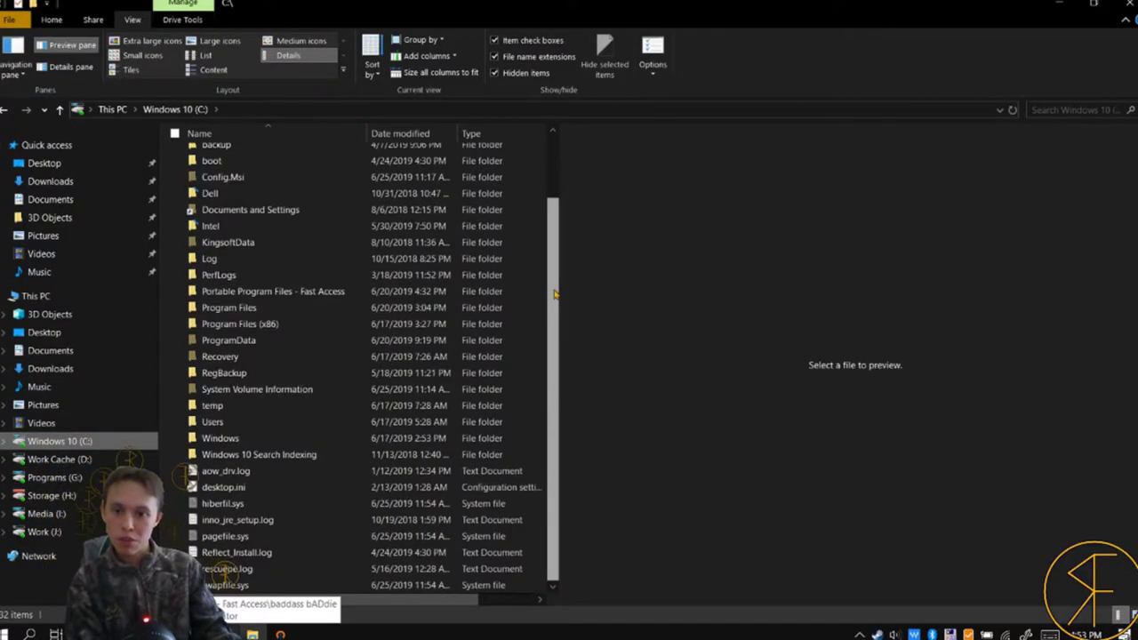
{"action": "left_click", "coordinate": [252, 292]}
{"action": "double_click", "coordinate": [252, 294]}
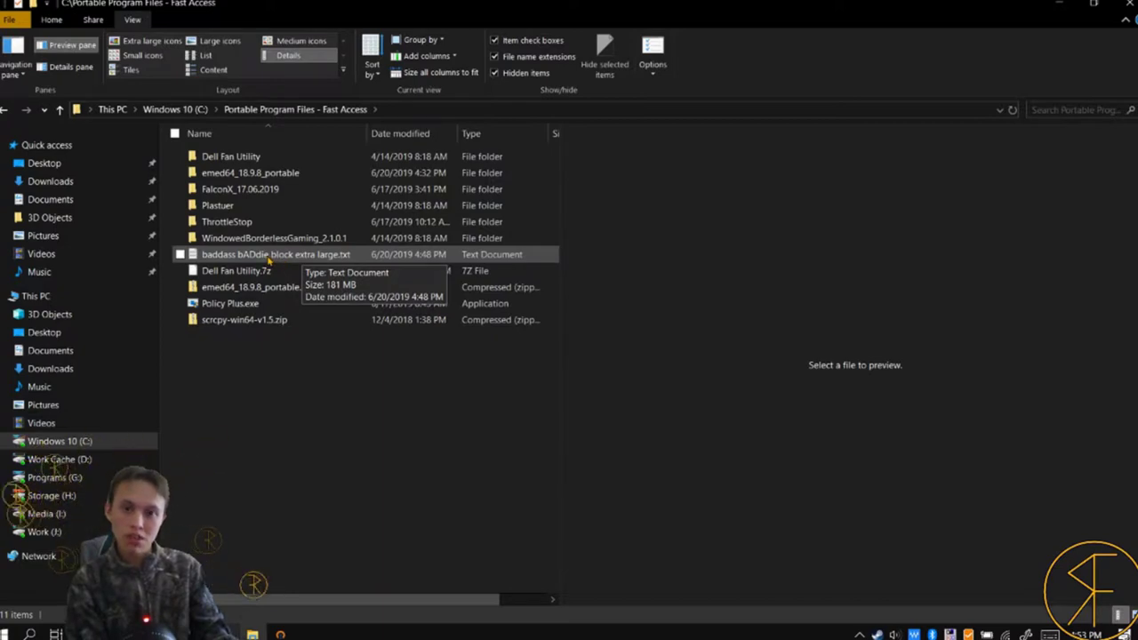
- Preview the contents of "baddass bADdie block extra large.txt" without opening the file
{"action": "right_click", "coordinate": [268, 258]}
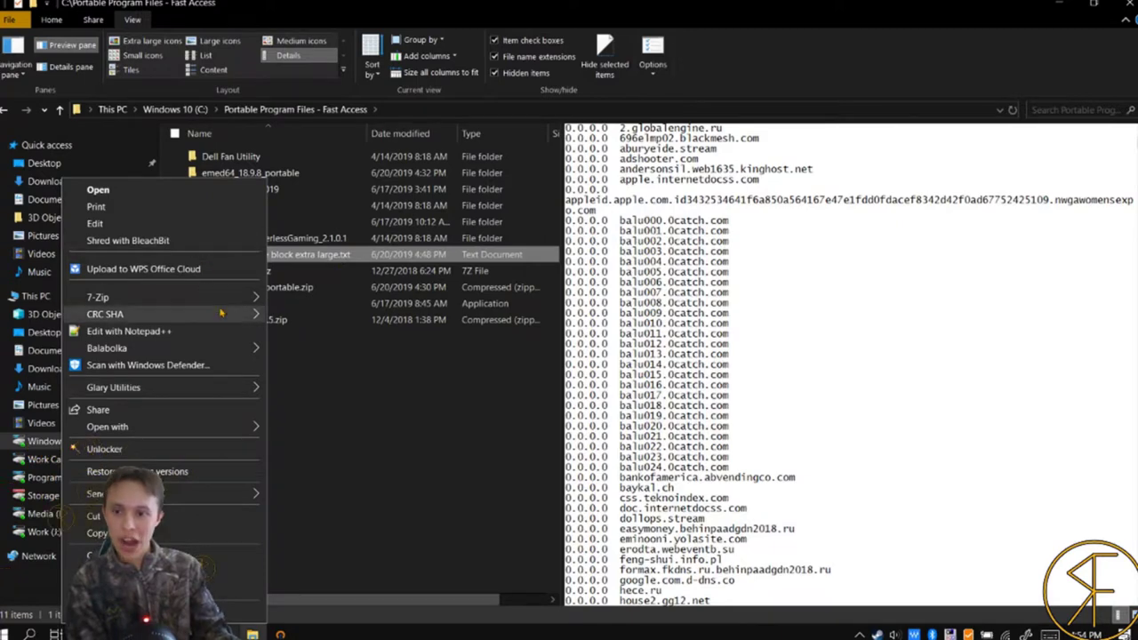
{"action": "left_click", "coordinate": [373, 485]}
{"action": "left_click", "coordinate": [374, 485]}
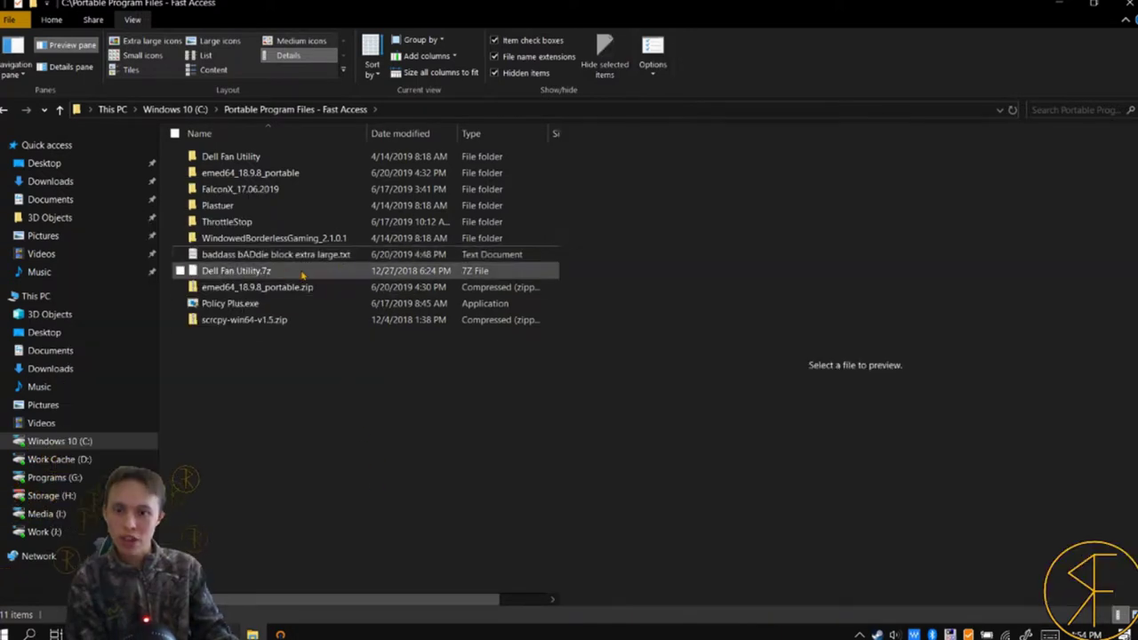
{"action": "left_click", "coordinate": [250, 258]}
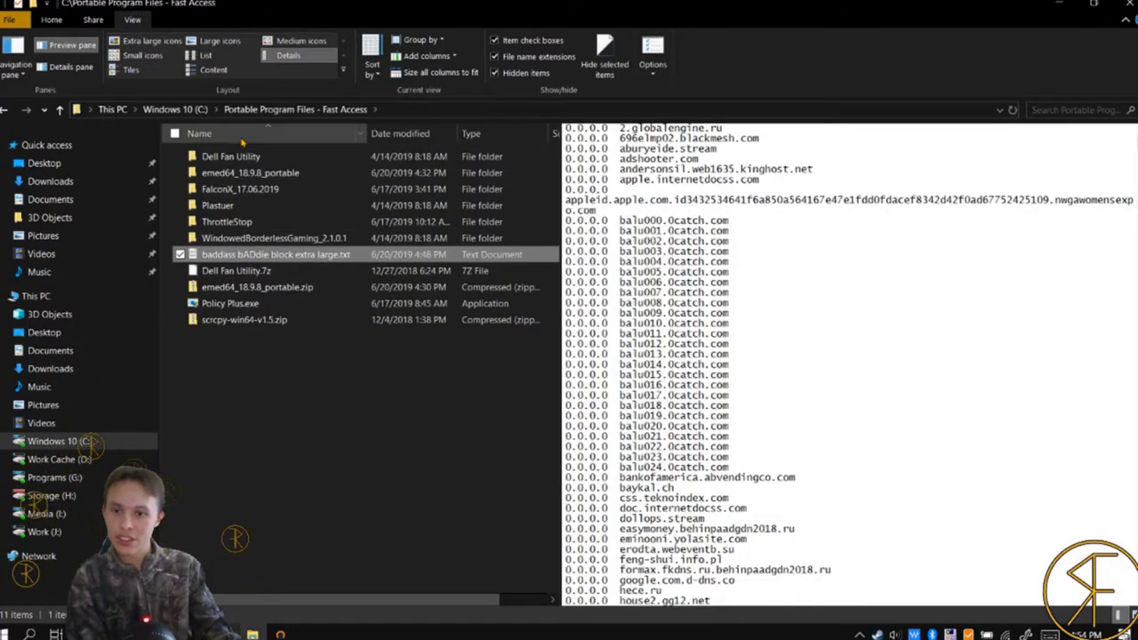
- Open the emed64_18.9.8_portable folder and launch EmEditor.exe from it
{"action": "key", "text": "alt+Up"}
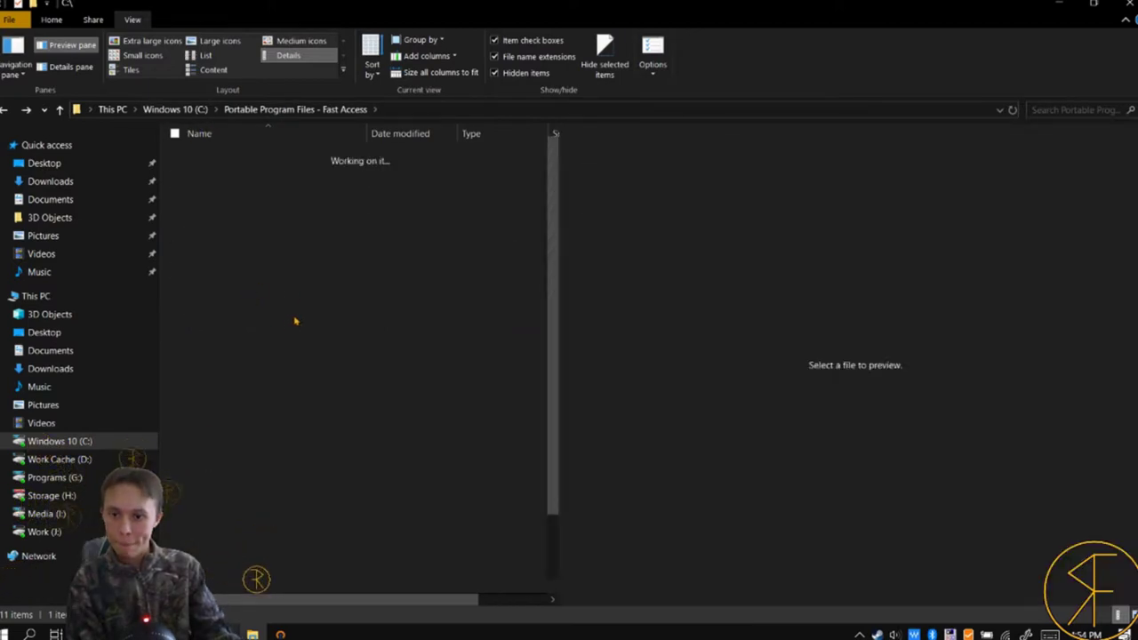
{"action": "key", "text": "alt+Left"}
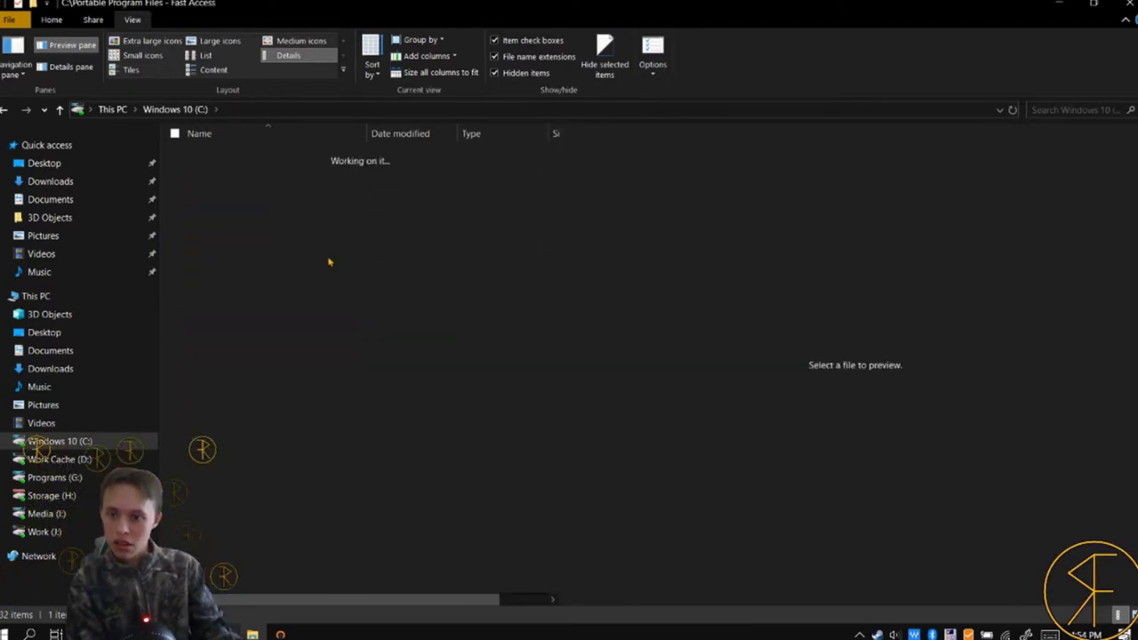
{"action": "left_click", "coordinate": [253, 174]}
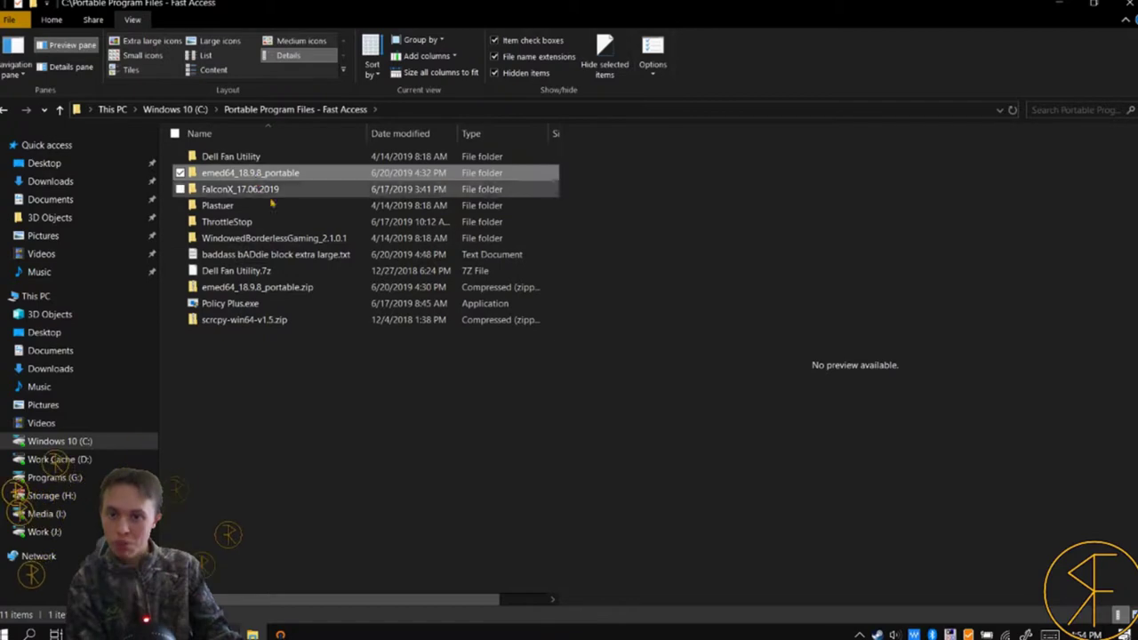
{"action": "key", "text": "F2"}
{"action": "key", "text": "Return"}
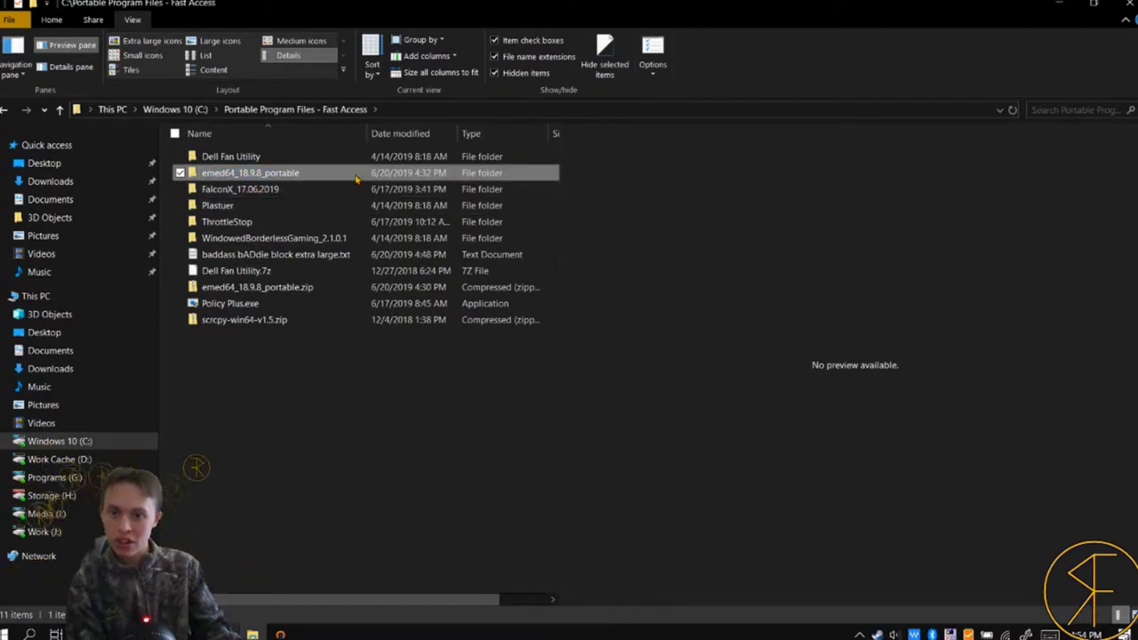
{"action": "key", "text": "Return"}
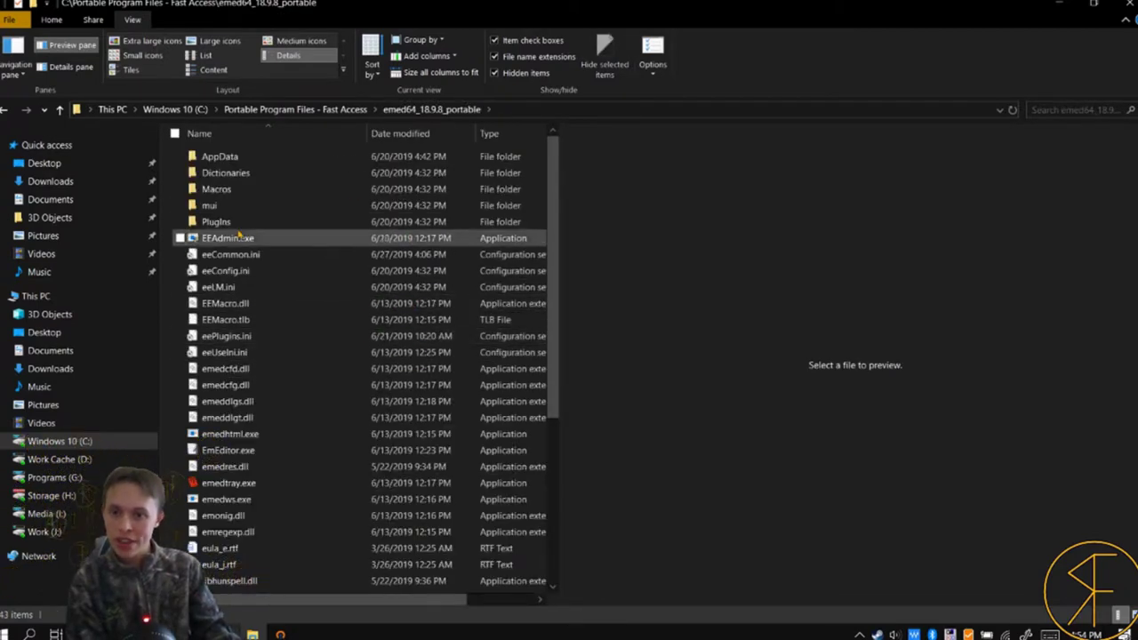
{"action": "scroll", "coordinate": [338, 391], "scroll_direction": "down", "scroll_amount": 3}
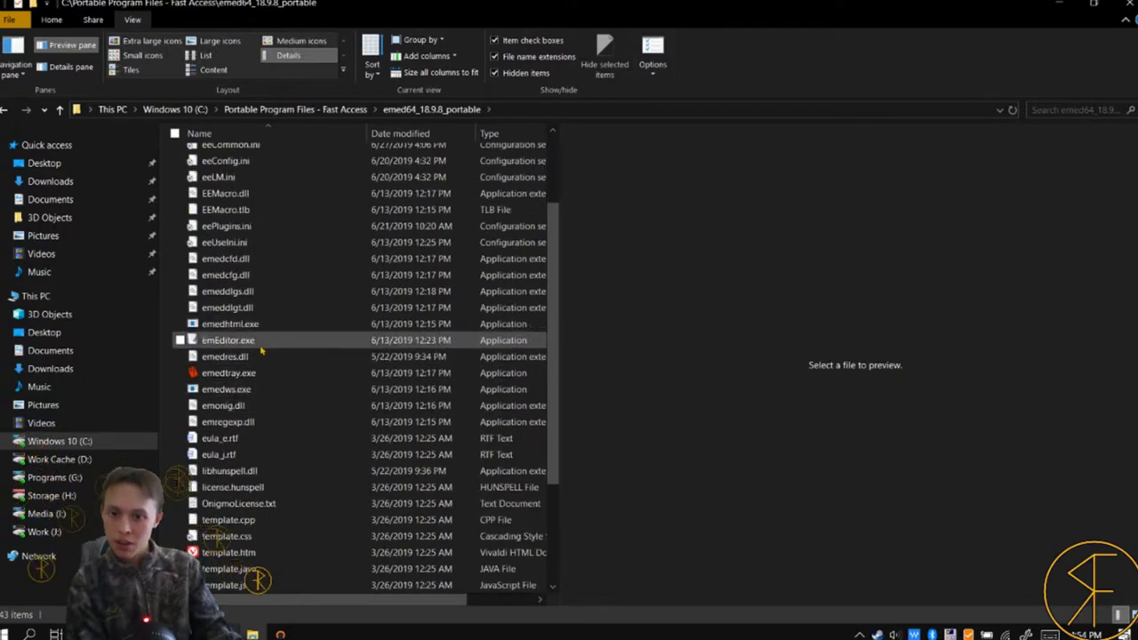
{"action": "double_click", "coordinate": [258, 340]}
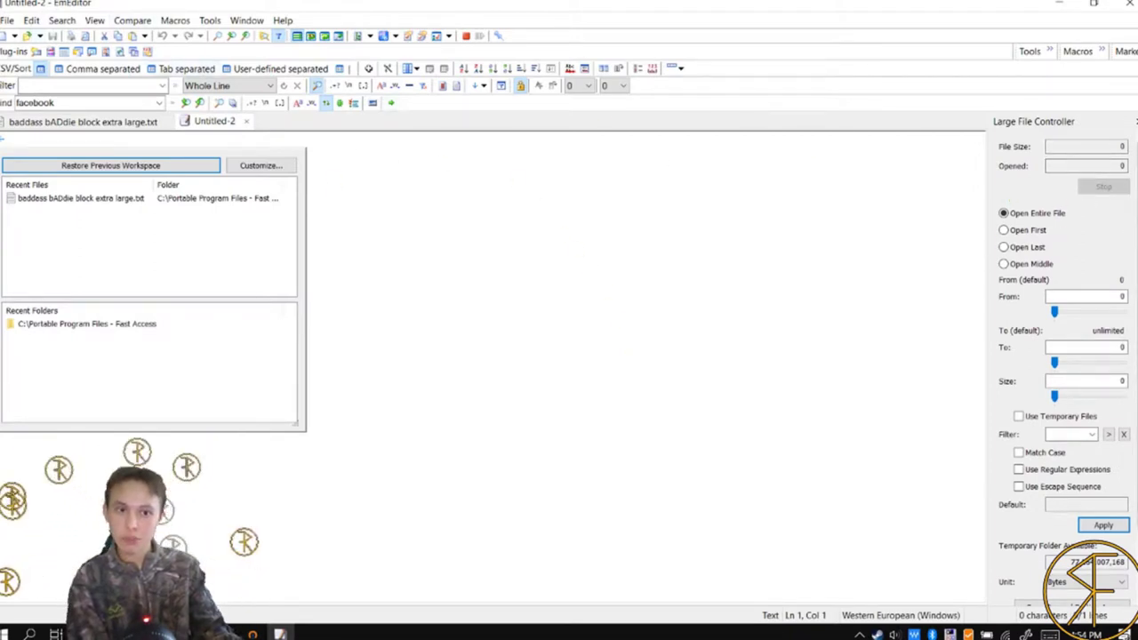
- Open "baddass bADdie block extra large.txt" from EmEditor's recent files and look over its blocked host entries
{"action": "scroll", "coordinate": [1058, 356], "scroll_direction": "down", "scroll_amount": 2}
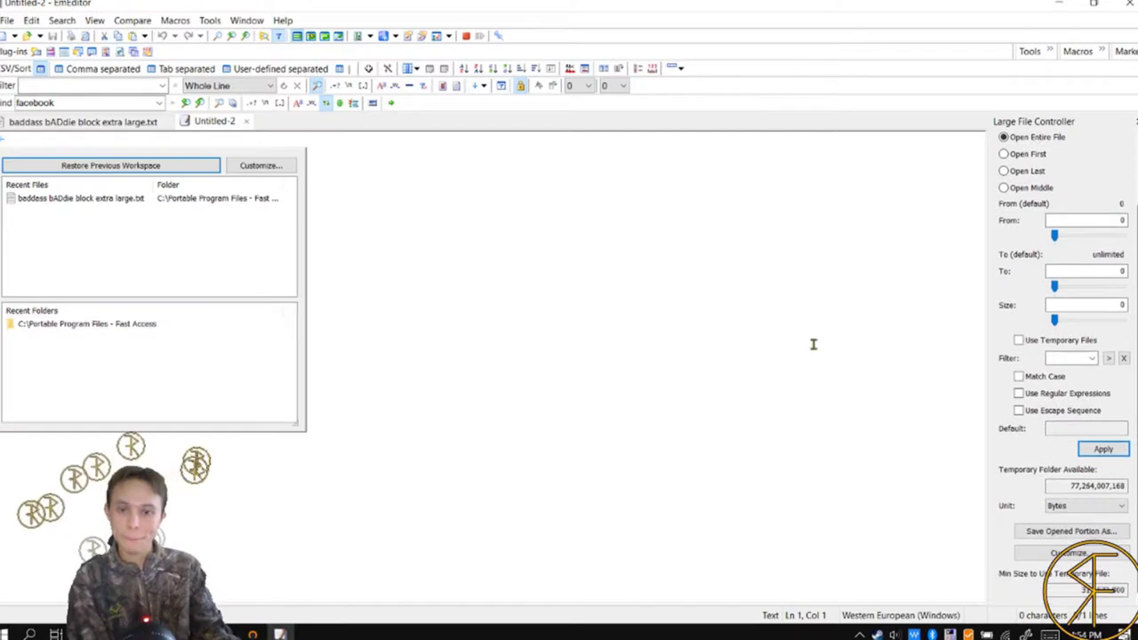
{"action": "double_click", "coordinate": [80, 199]}
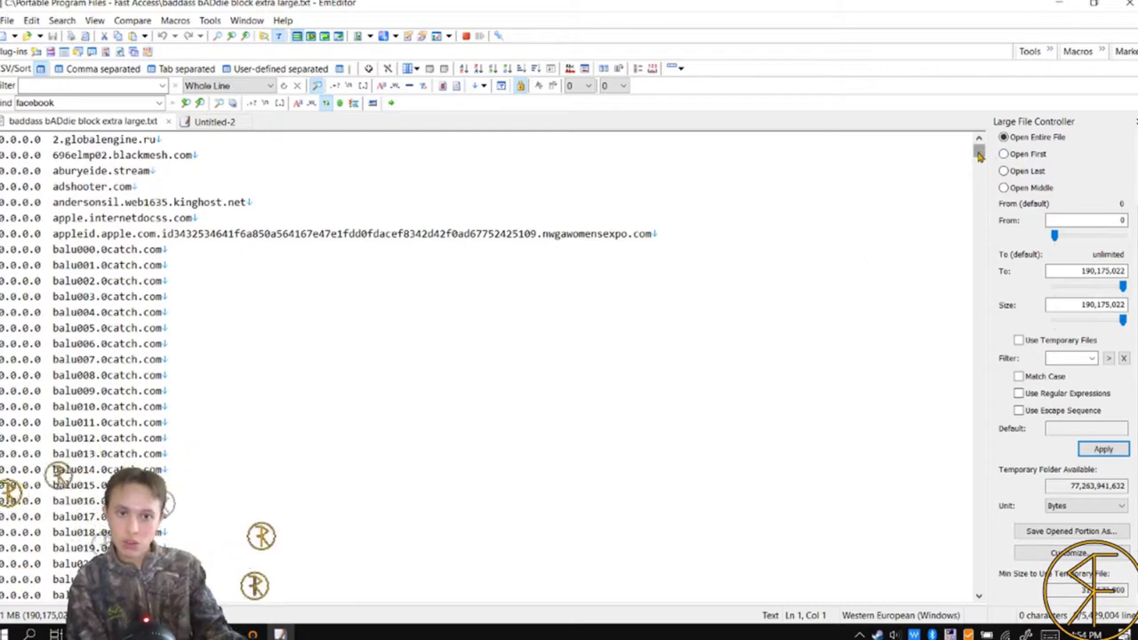
{"action": "left_click_drag", "start_coordinate": [979, 155], "coordinate": [802, 379]}
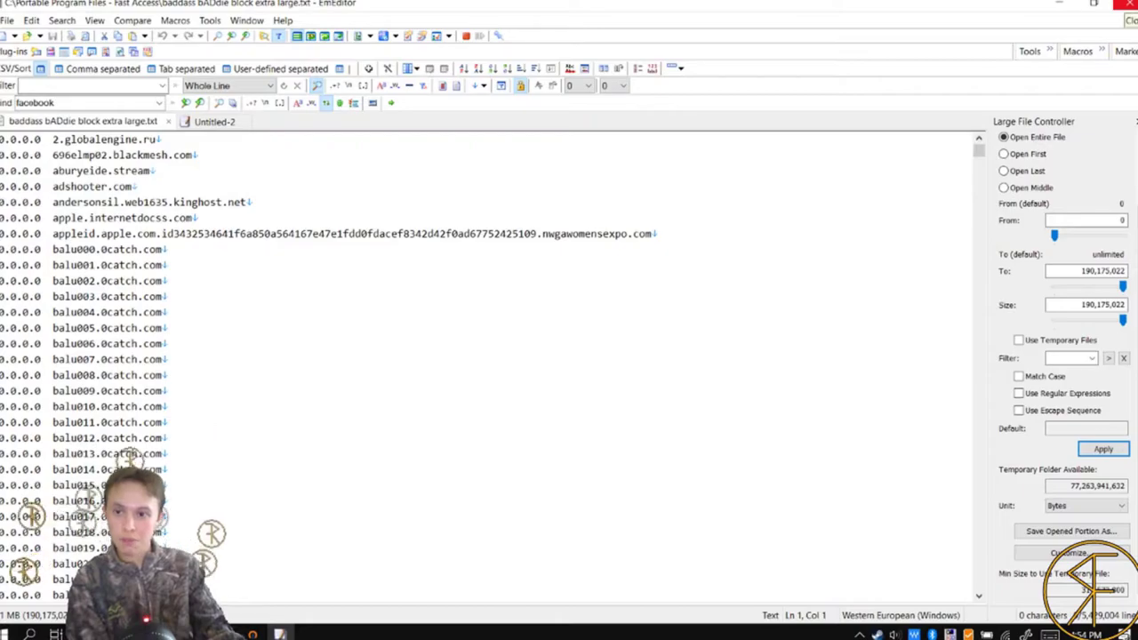
- Close EmEditor and return to the "Portable Program Files - Fast Access" folder to preview the extra large hosts file again
{"action": "left_click", "coordinate": [1122, 3]}
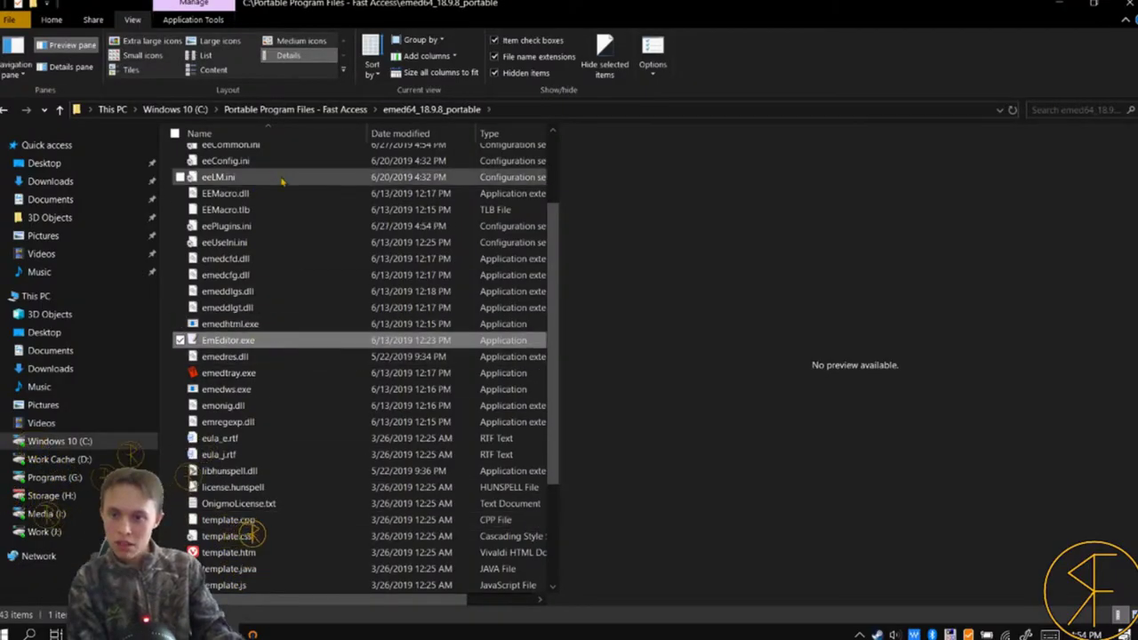
{"action": "key", "text": "alt+Up"}
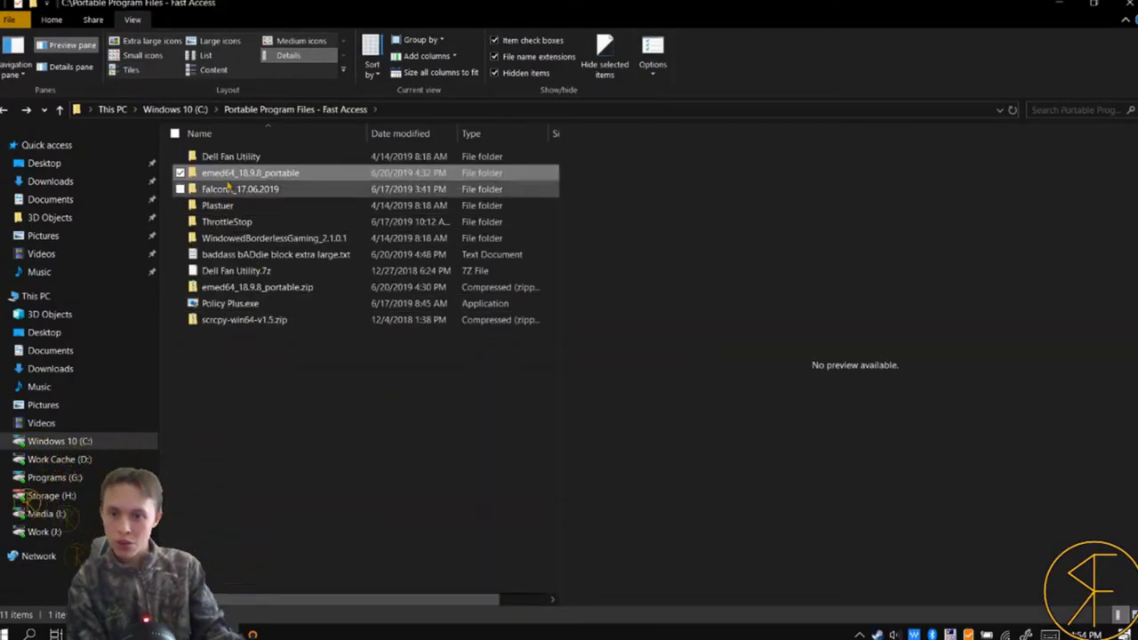
{"action": "left_click", "coordinate": [247, 258]}
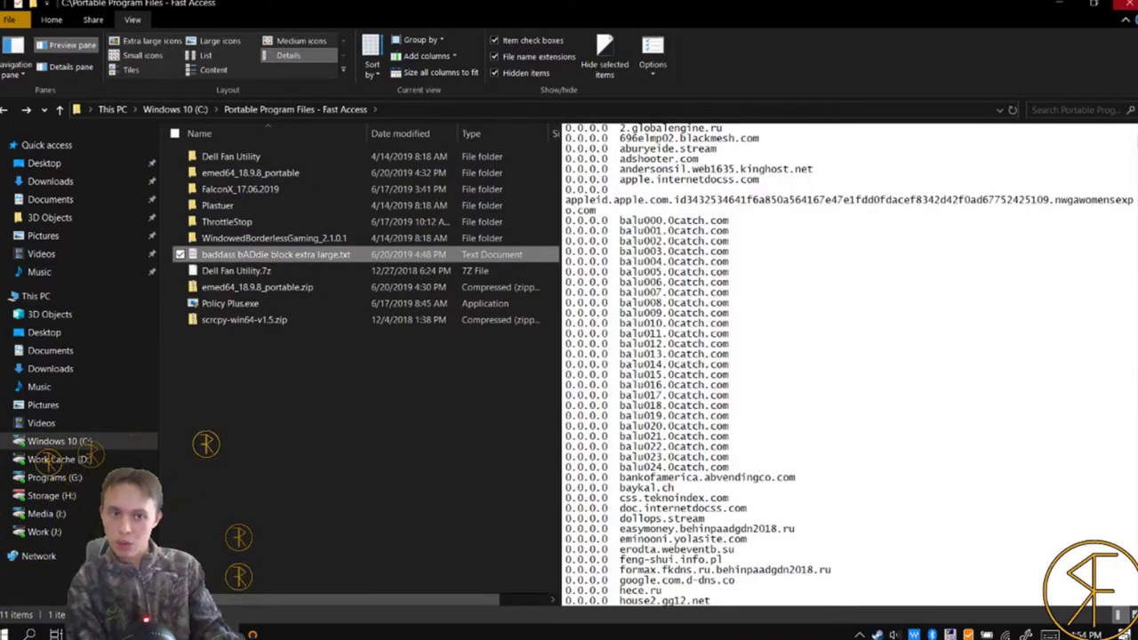
- Switch back to the browser and search Google for "stevens host file" in a new tab
{"action": "left_click", "coordinate": [1060, 4]}
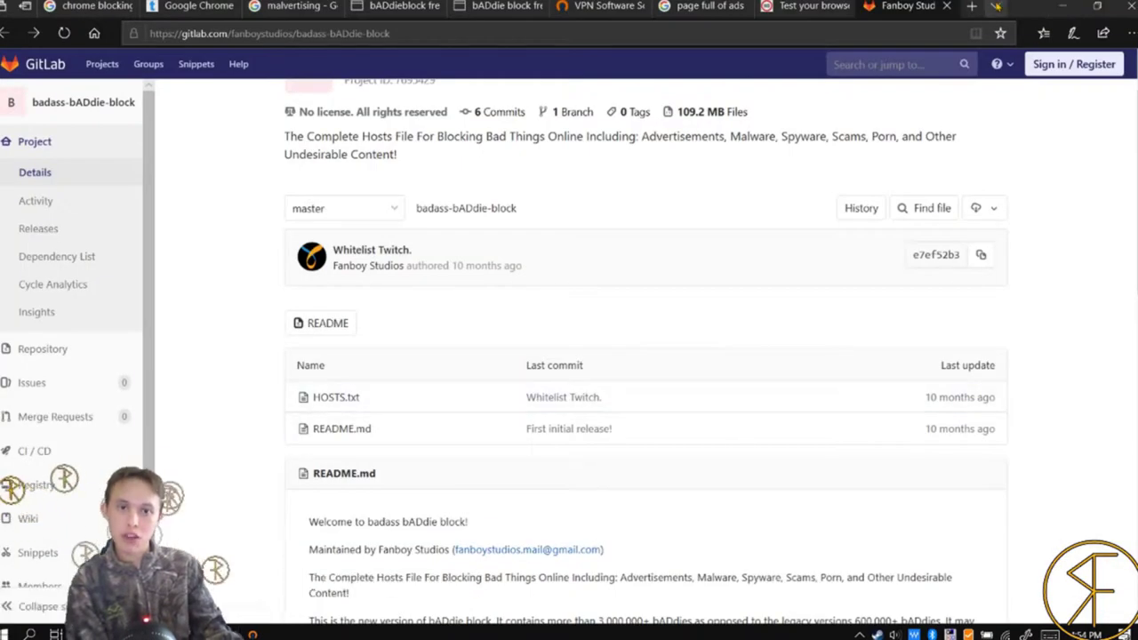
{"action": "left_click", "coordinate": [973, 6]}
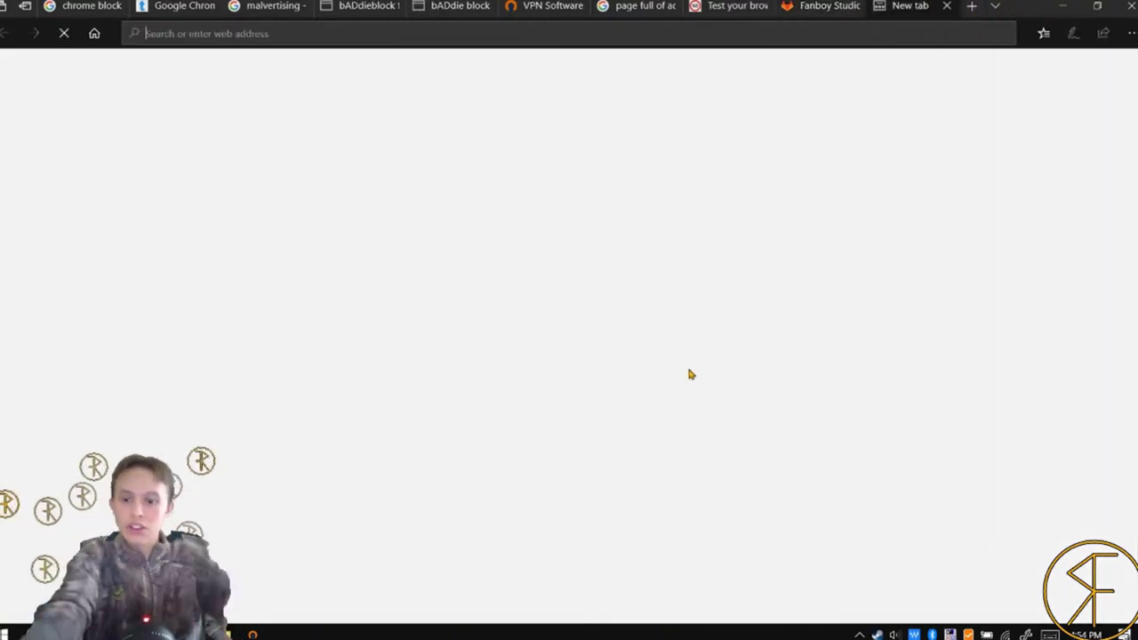
{"action": "type", "text": "stev"}
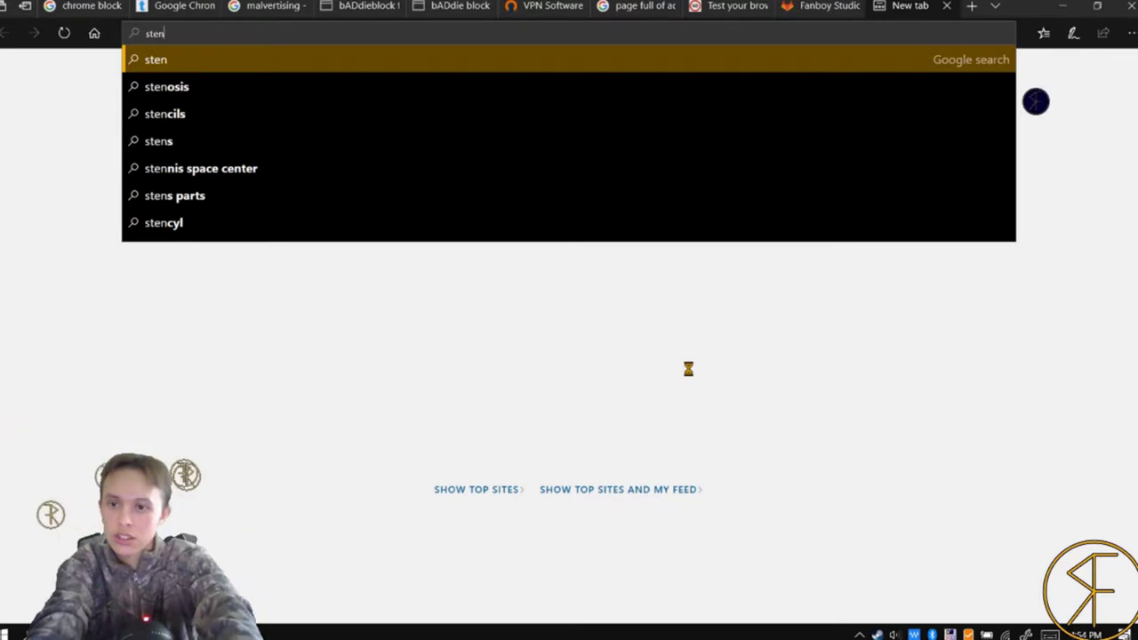
{"action": "key", "text": "BackSpace"}
{"action": "type", "text": "ven"}
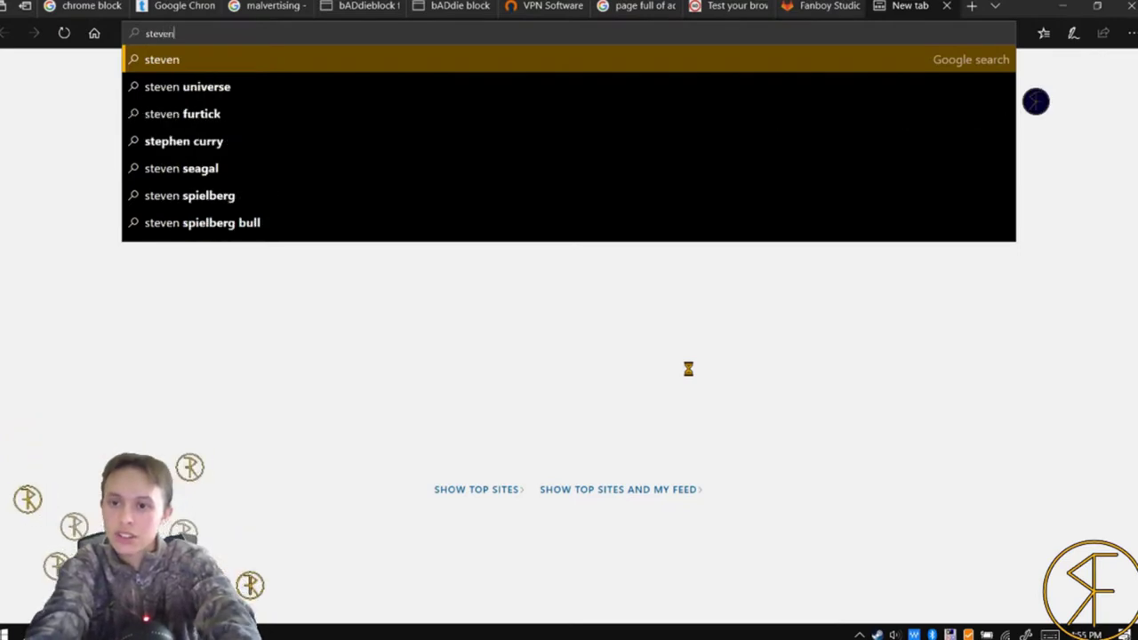
{"action": "type", "text": " h"}
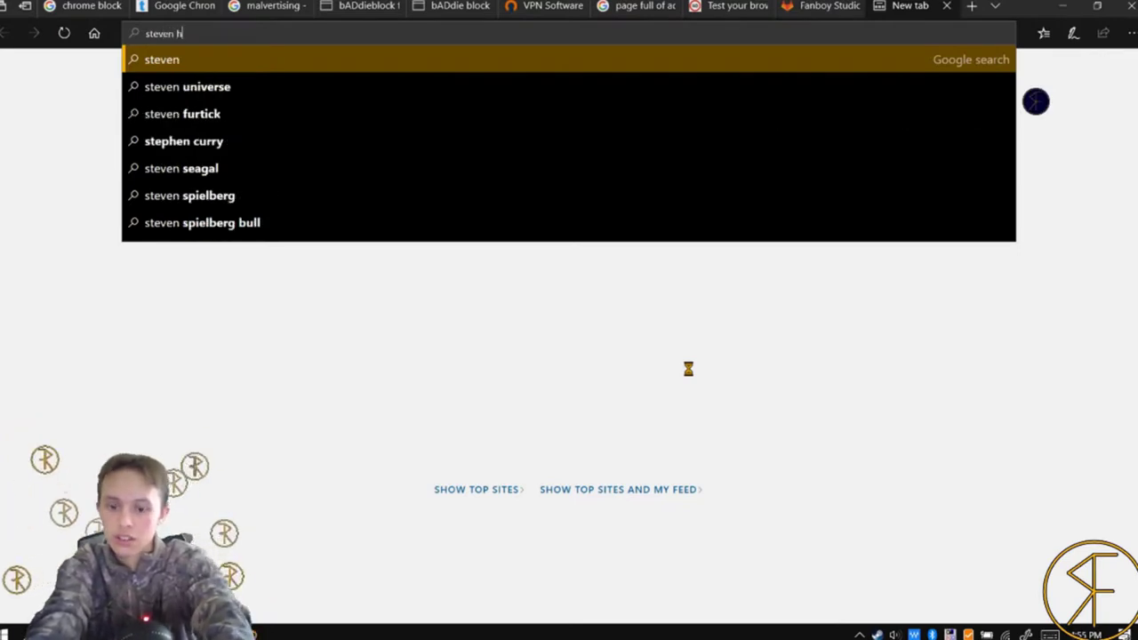
{"action": "type", "text": "p"}
{"action": "key", "text": "BackSpace"}
{"action": "key", "text": "BackSpace"}
{"action": "type", "text": "s"}
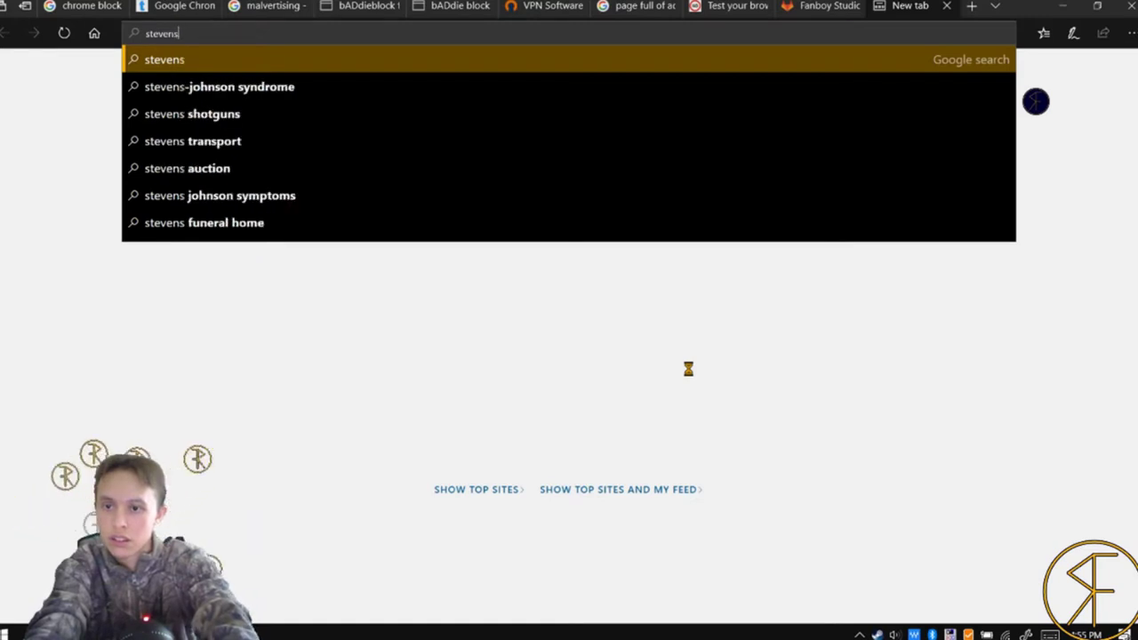
{"action": "type", "text": " host"}
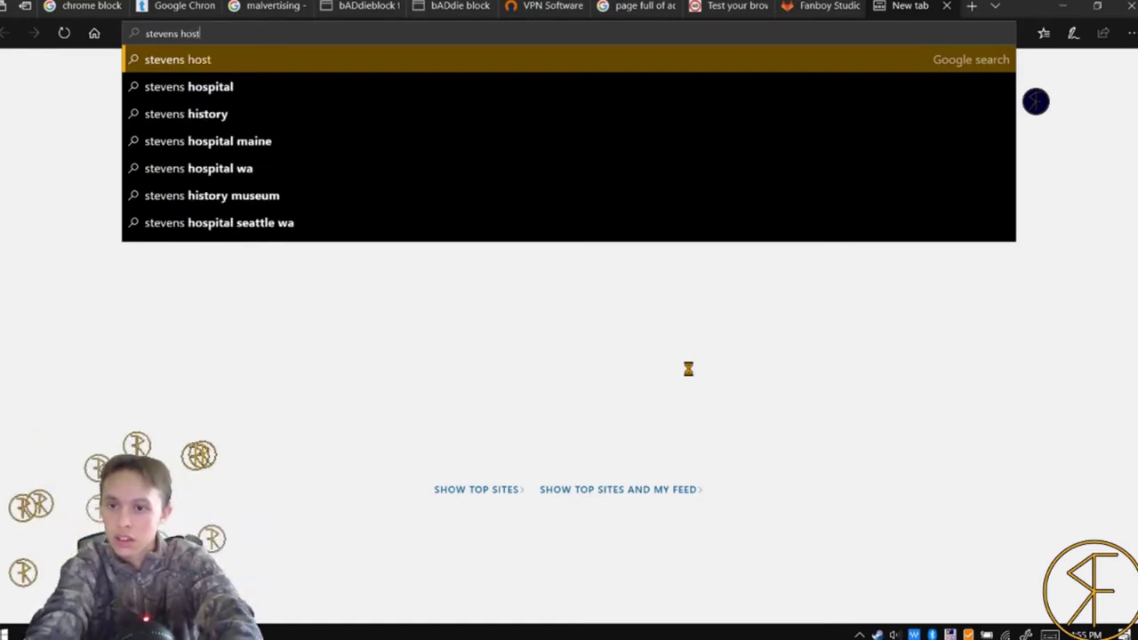
{"action": "type", "text": " file"}
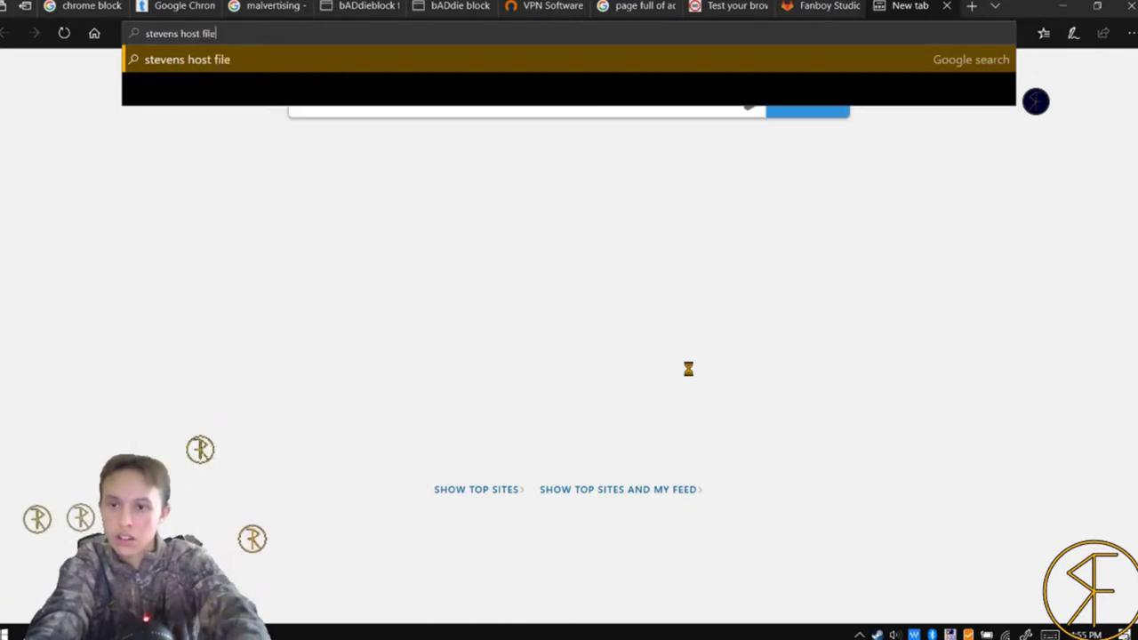
{"action": "key", "text": "Return"}
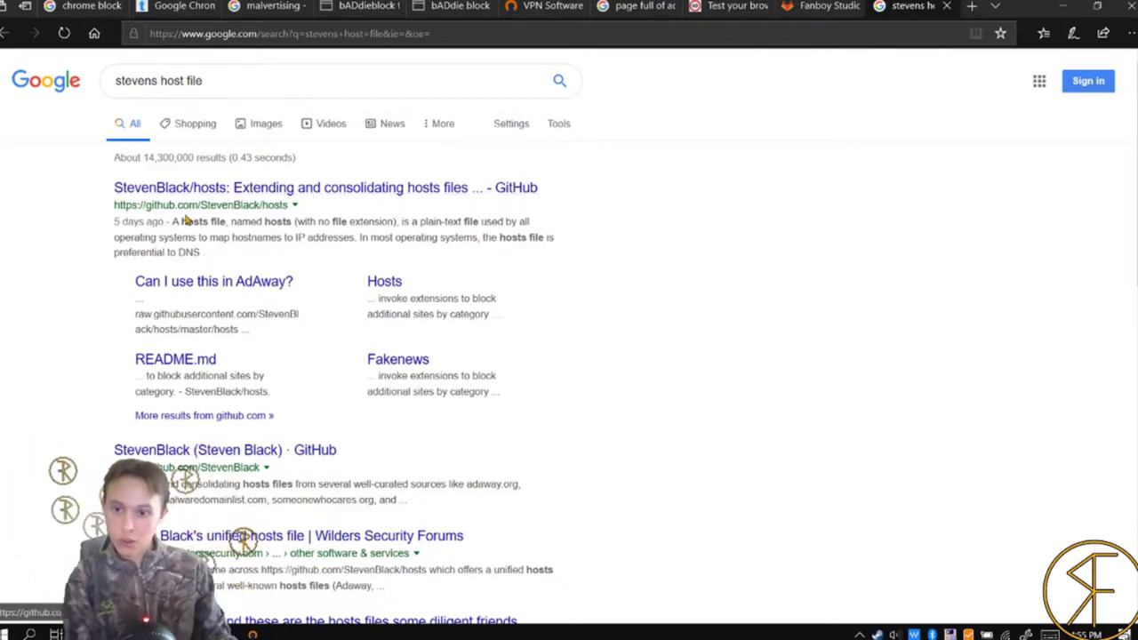
- Open the StevenBlack/hosts GitHub repository from the search results and look over its description and file list
{"action": "left_click", "coordinate": [329, 193]}
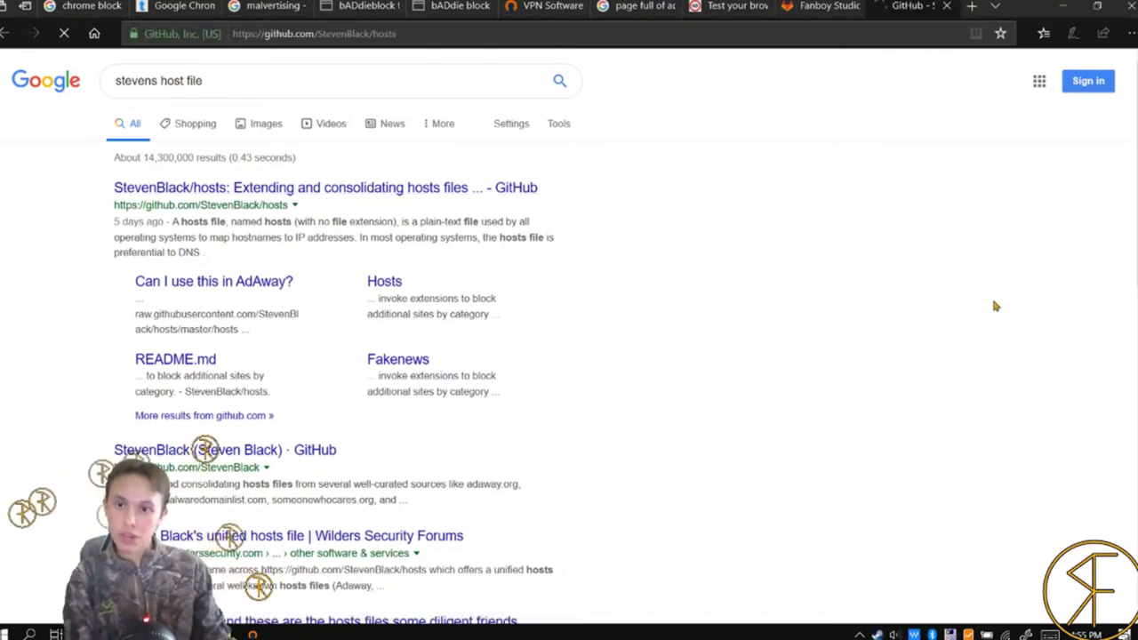
{"action": "scroll", "coordinate": [813, 267], "scroll_direction": "down", "scroll_amount": 3}
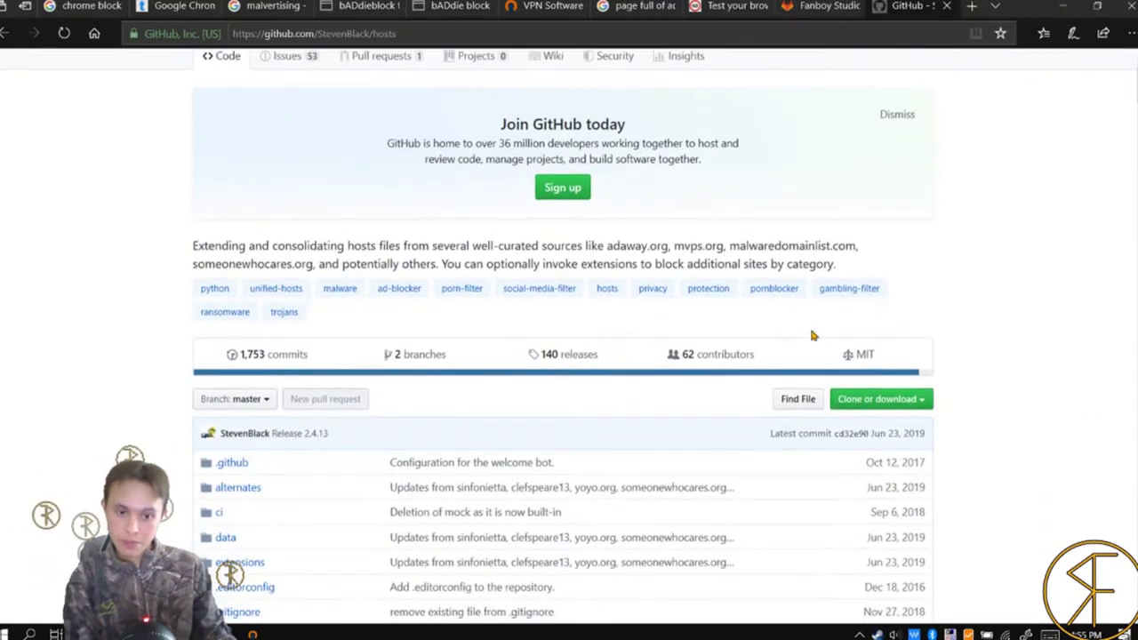
{"action": "scroll", "coordinate": [813, 336], "scroll_direction": "down", "scroll_amount": 5}
{"action": "scroll", "coordinate": [894, 278], "scroll_direction": "up", "scroll_amount": 4}
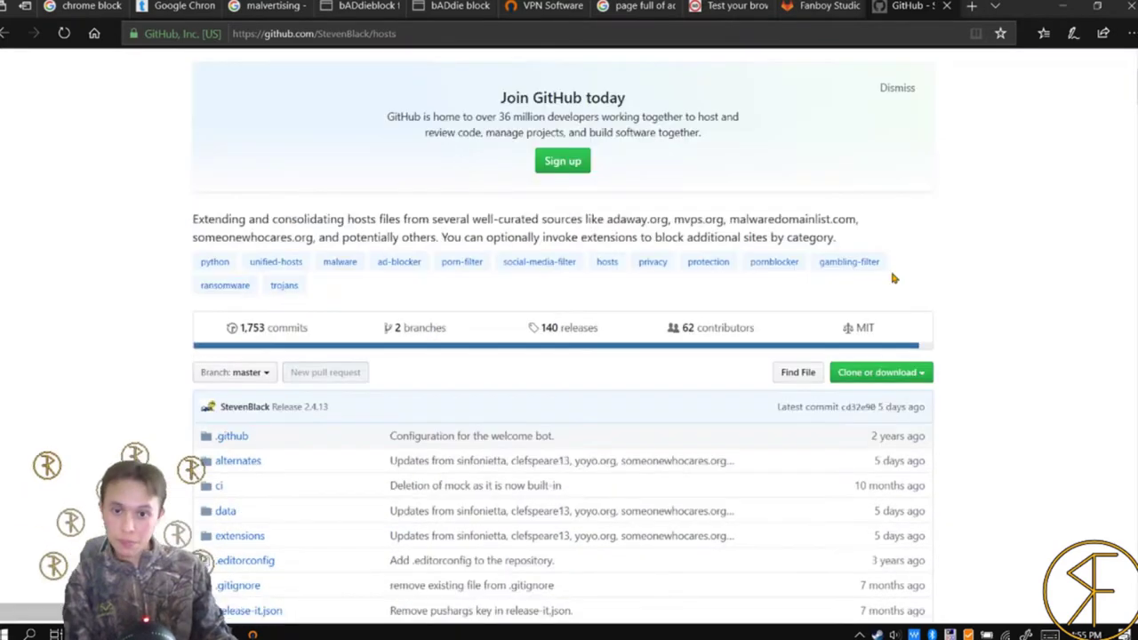
- Open the hosts repository's releases, request the Release 2.4.13 source code zip and dismiss the download prompt
{"action": "left_click", "coordinate": [569, 328]}
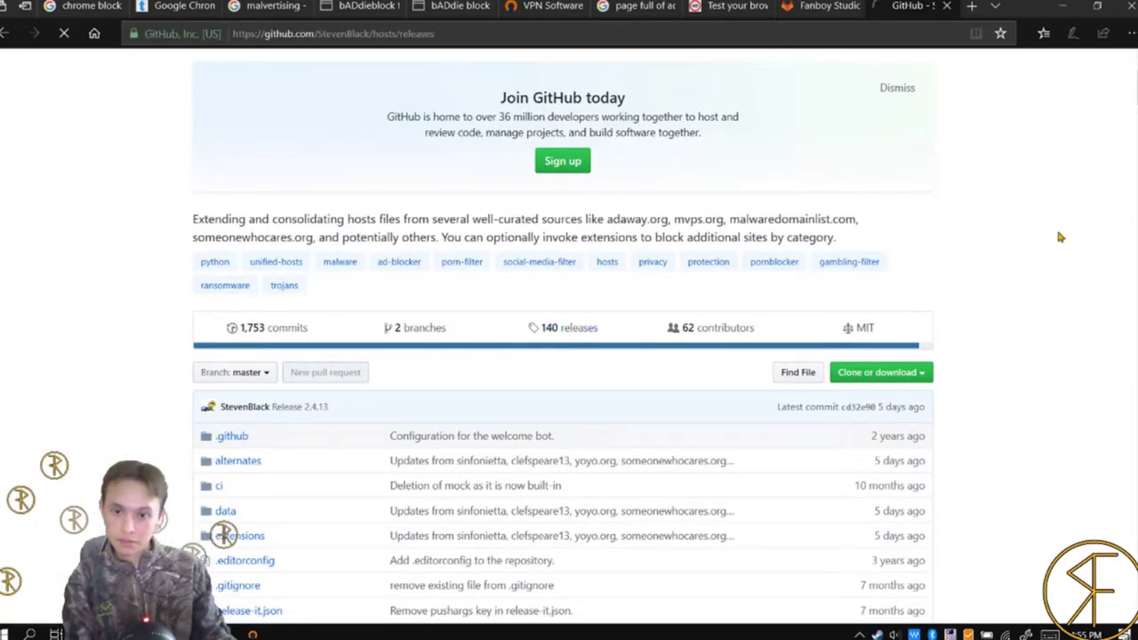
{"action": "scroll", "coordinate": [1056, 225], "scroll_direction": "down", "scroll_amount": 3}
{"action": "scroll", "coordinate": [1057, 241], "scroll_direction": "down", "scroll_amount": 2}
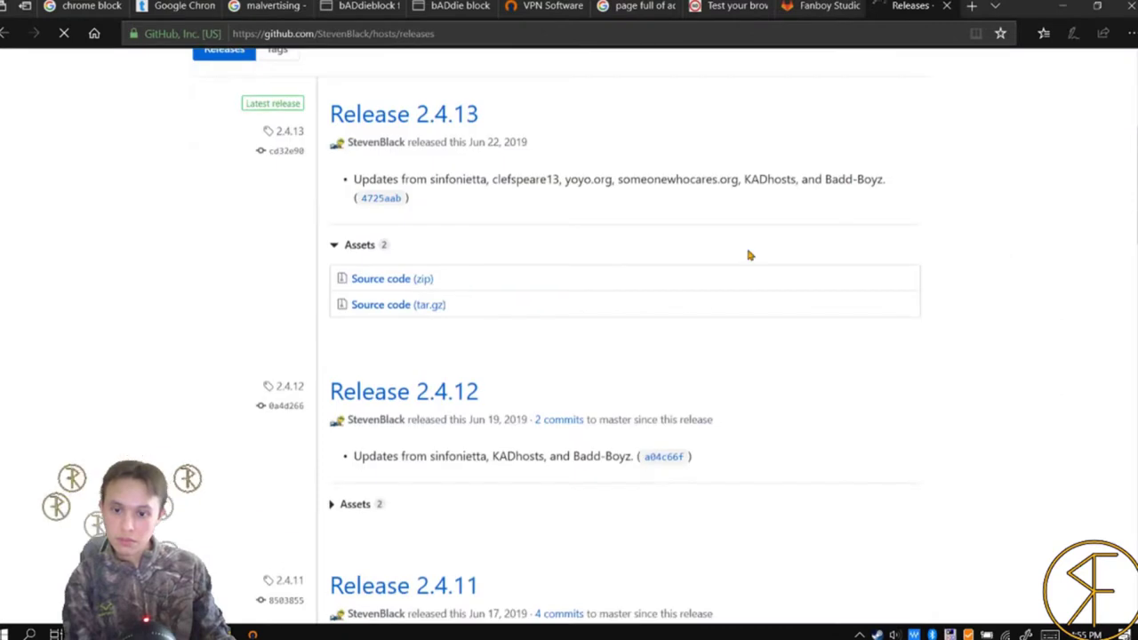
{"action": "left_click", "coordinate": [392, 279]}
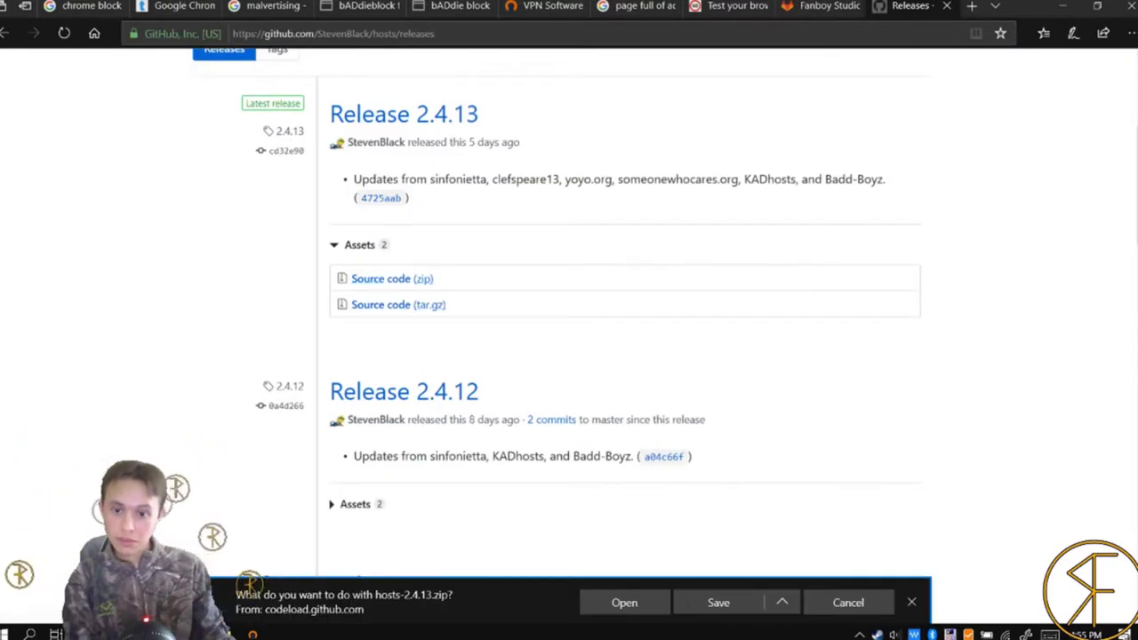
{"action": "left_click", "coordinate": [847, 604]}
- Start saving the Release 2.4.13 source code zip and cancel the running download
{"action": "scroll", "coordinate": [977, 426], "scroll_direction": "down", "scroll_amount": 5}
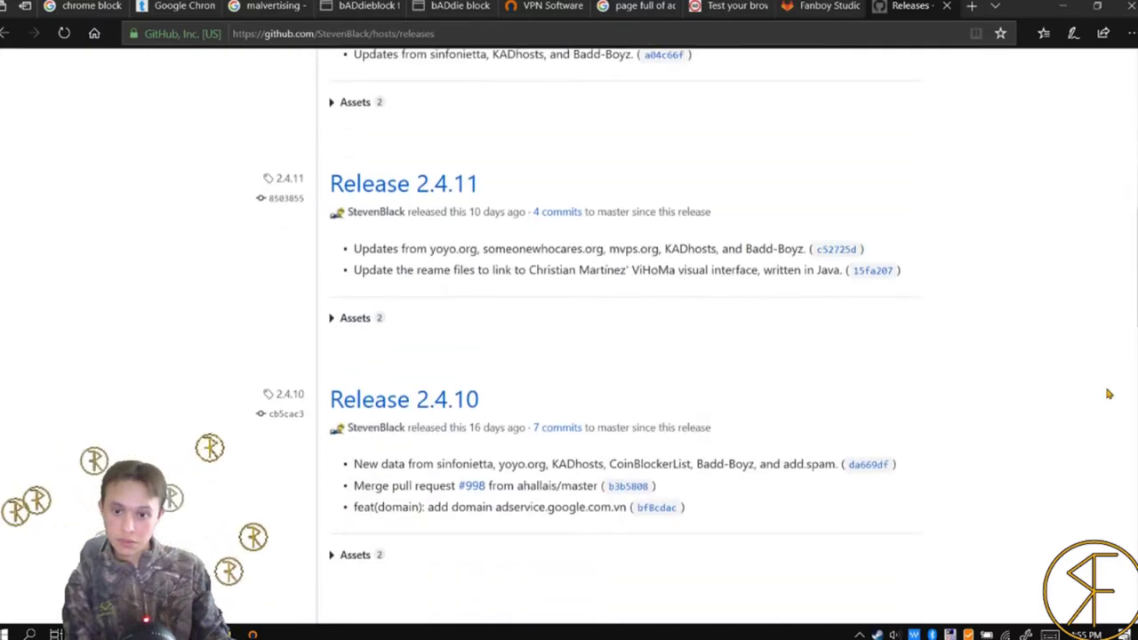
{"action": "scroll", "coordinate": [991, 397], "scroll_direction": "up", "scroll_amount": 3}
{"action": "scroll", "coordinate": [531, 349], "scroll_direction": "up", "scroll_amount": 5}
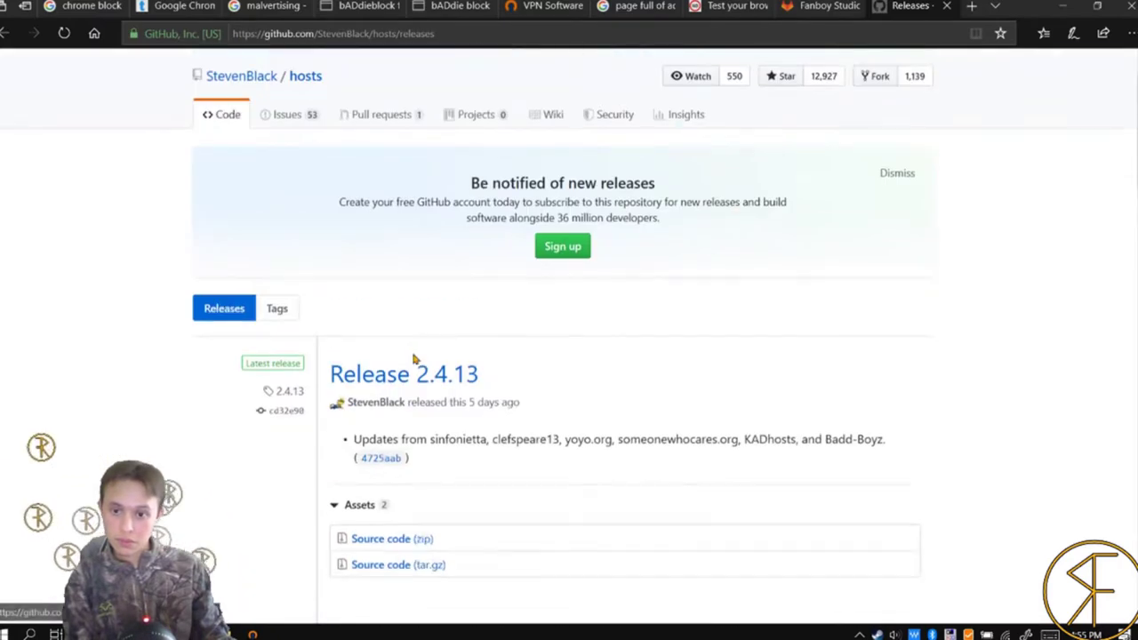
{"action": "scroll", "coordinate": [328, 209], "scroll_direction": "down", "scroll_amount": 2}
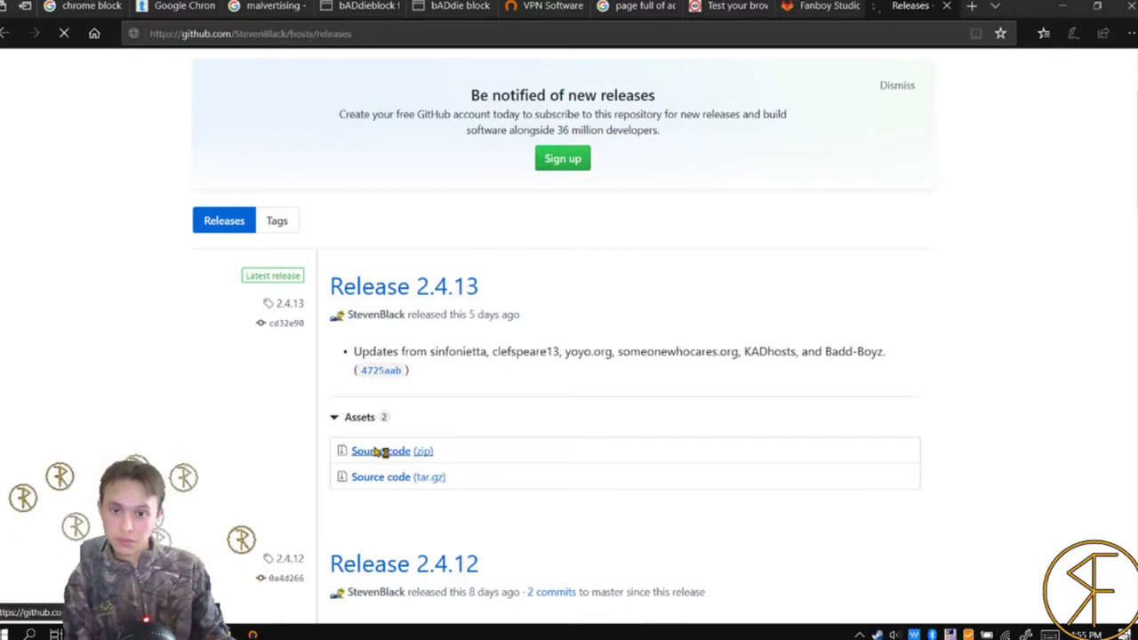
{"action": "left_click", "coordinate": [375, 453]}
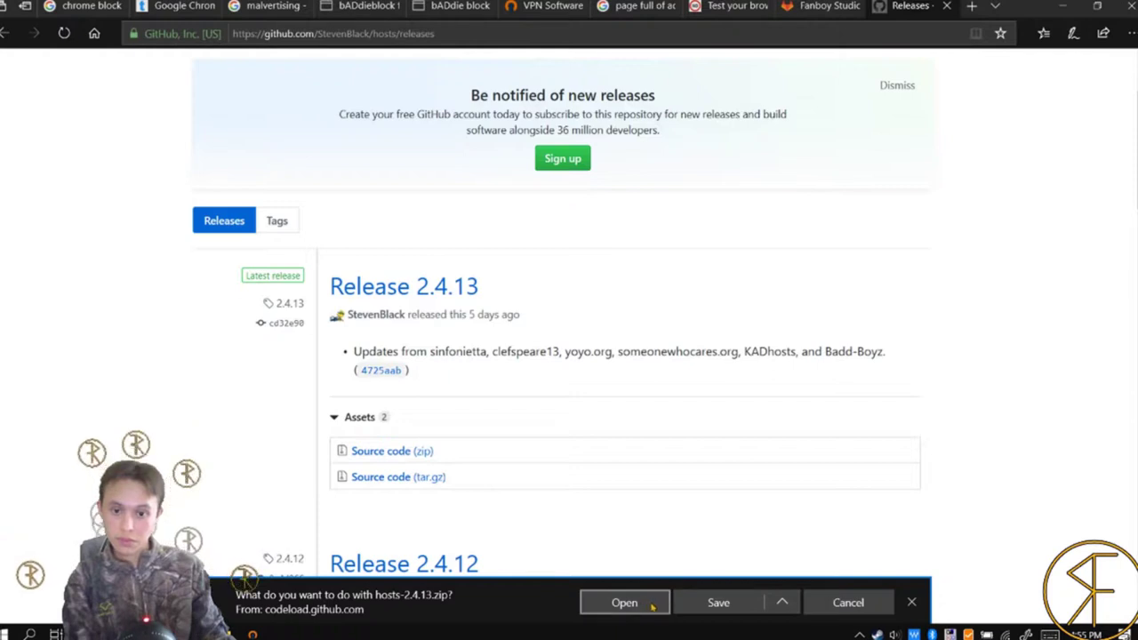
{"action": "left_click", "coordinate": [719, 603]}
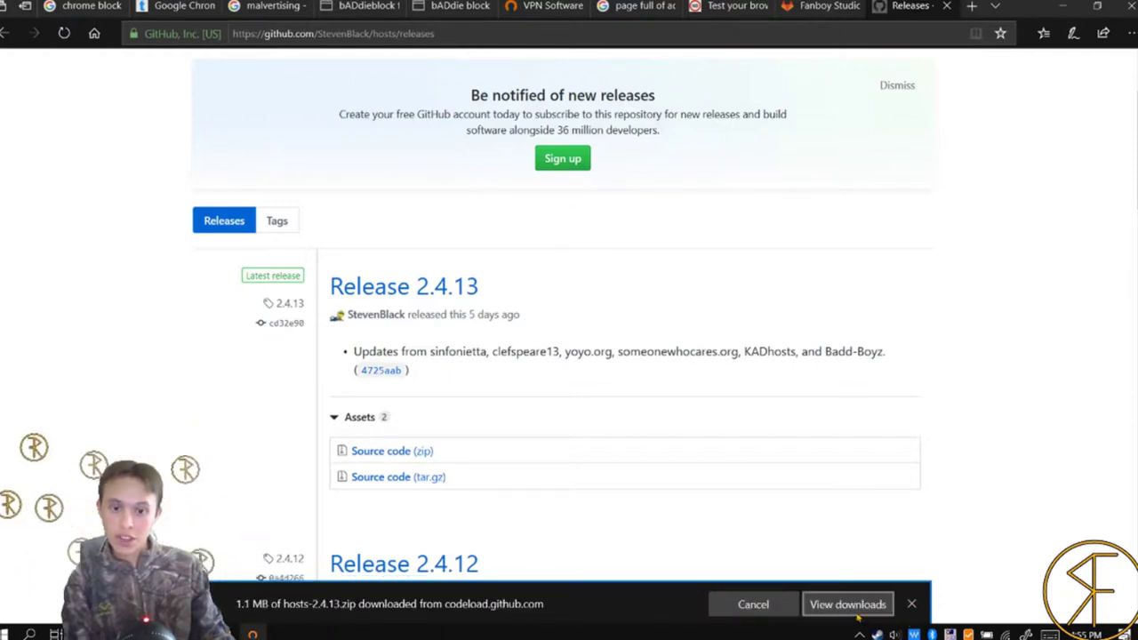
{"action": "left_click", "coordinate": [849, 604]}
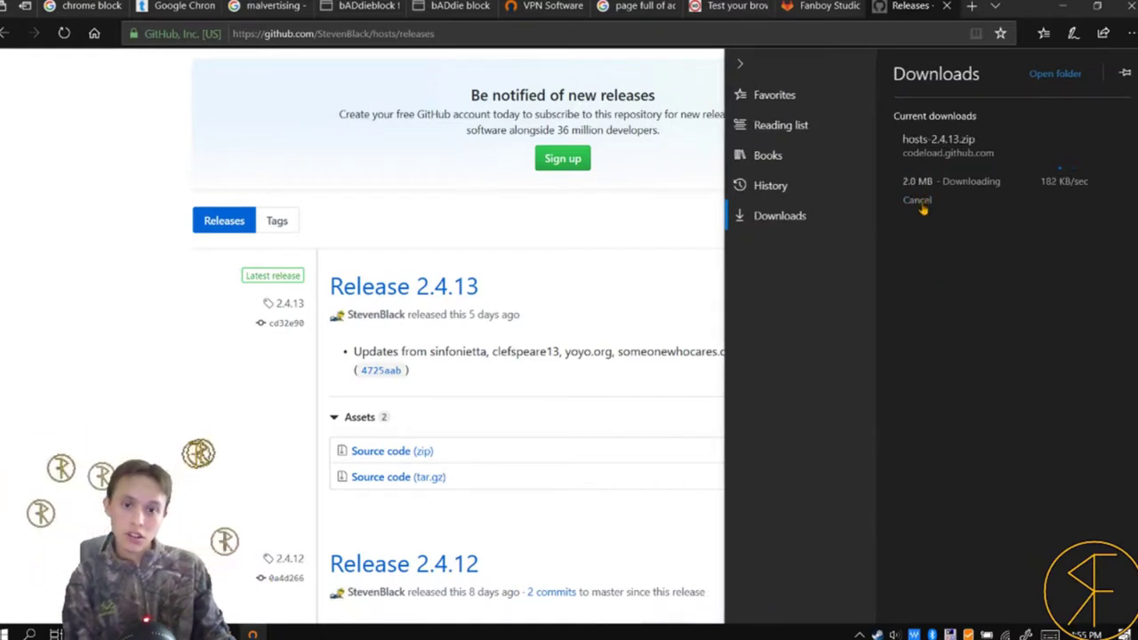
{"action": "left_click", "coordinate": [920, 202]}
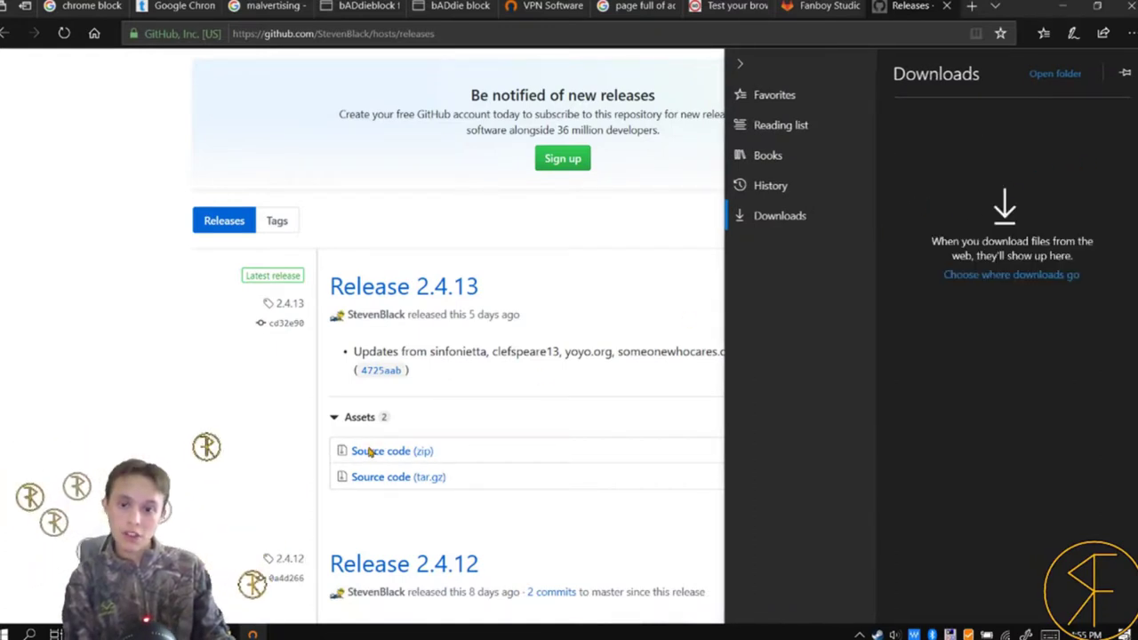
- Skim the older hosts releases and return to the Google results for "stevens host file"
{"action": "left_click", "coordinate": [177, 369]}
{"action": "scroll", "coordinate": [177, 369], "scroll_direction": "down", "scroll_amount": 4}
{"action": "scroll", "coordinate": [234, 391], "scroll_direction": "down", "scroll_amount": 5}
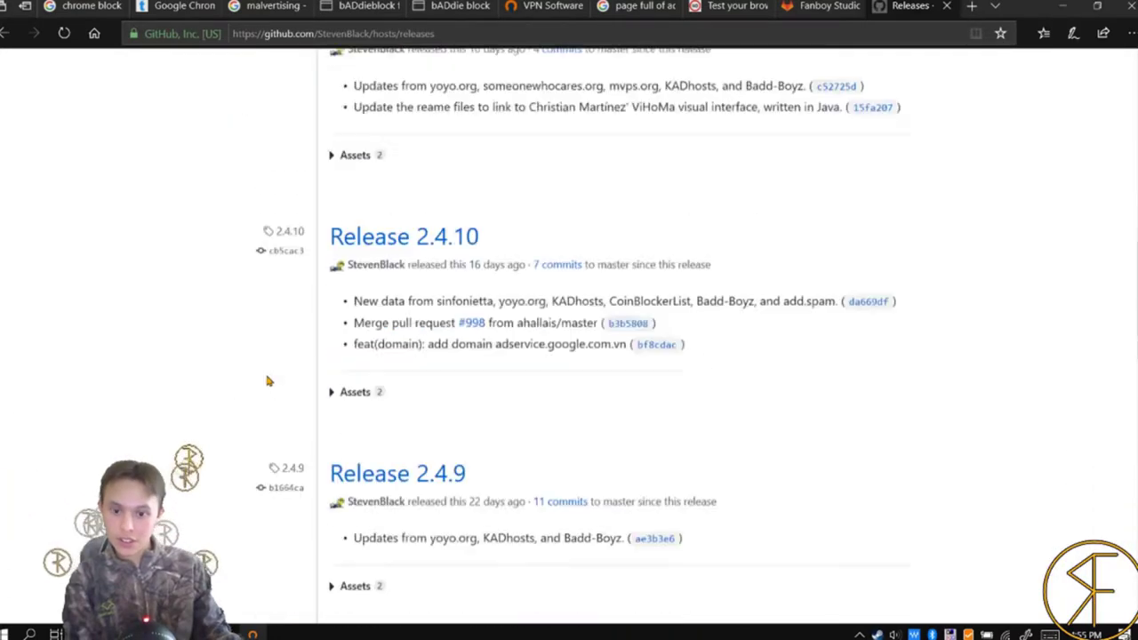
{"action": "key", "text": "alt+Left"}
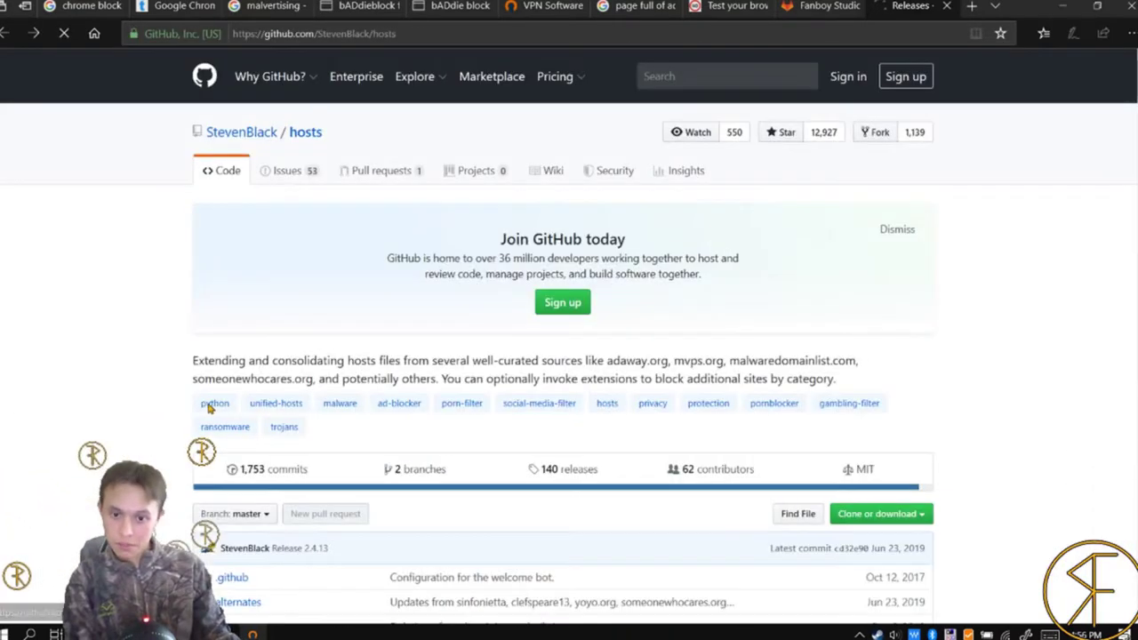
{"action": "key", "text": "alt+Left"}
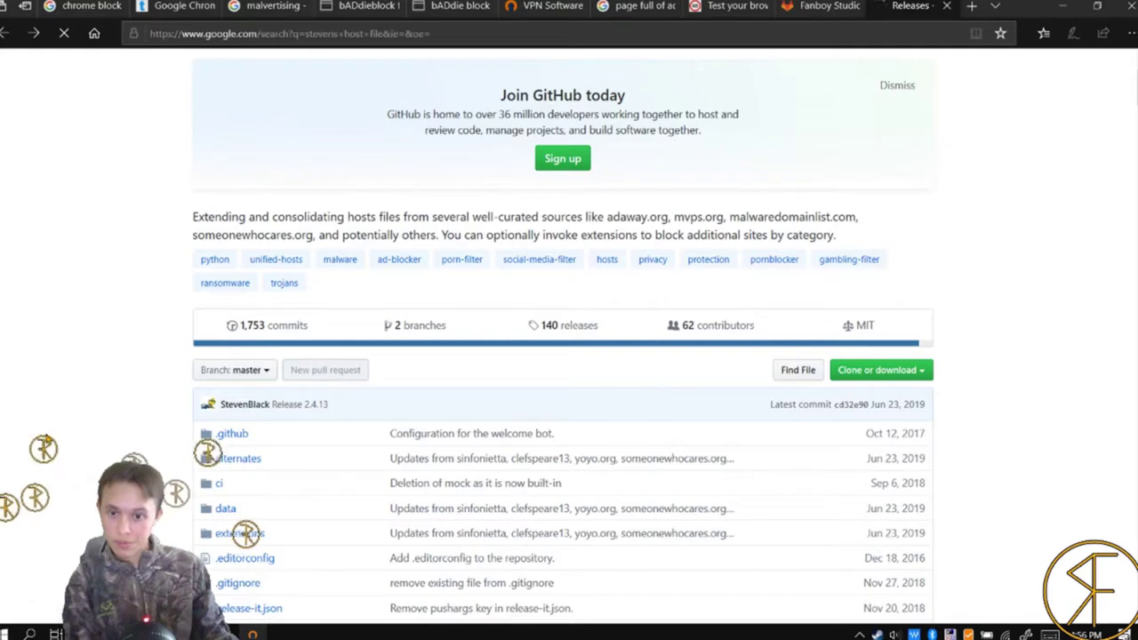
{"action": "scroll", "coordinate": [80, 384], "scroll_direction": "down", "scroll_amount": 2}
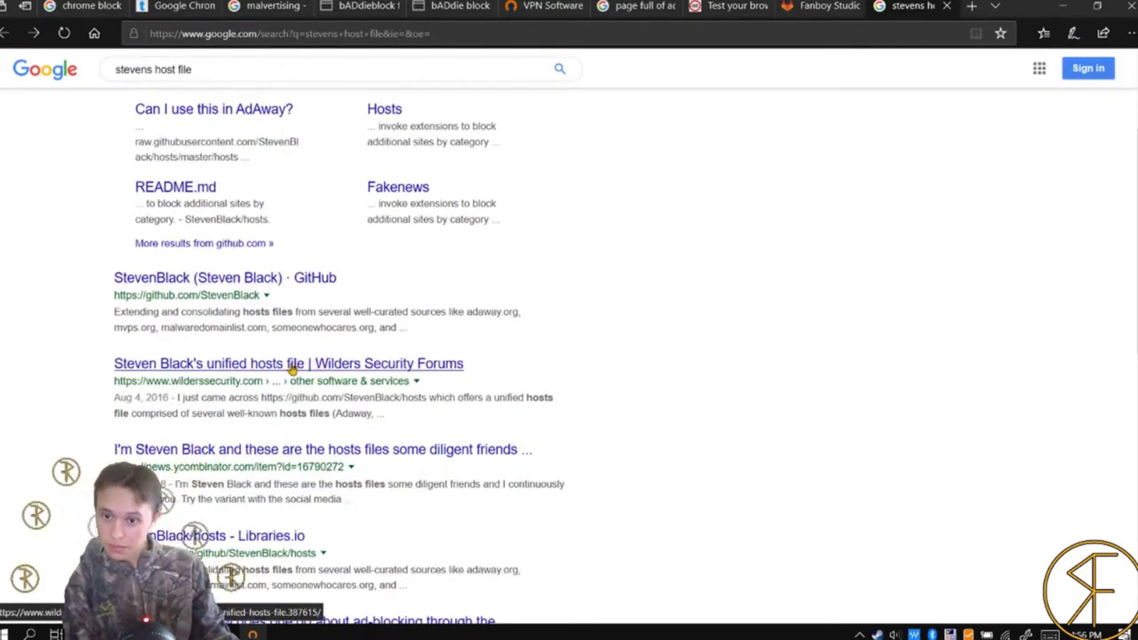
- Read the Wilders Security Forums thread on the unified hosts file and return to the search results
{"action": "left_click", "coordinate": [271, 365]}
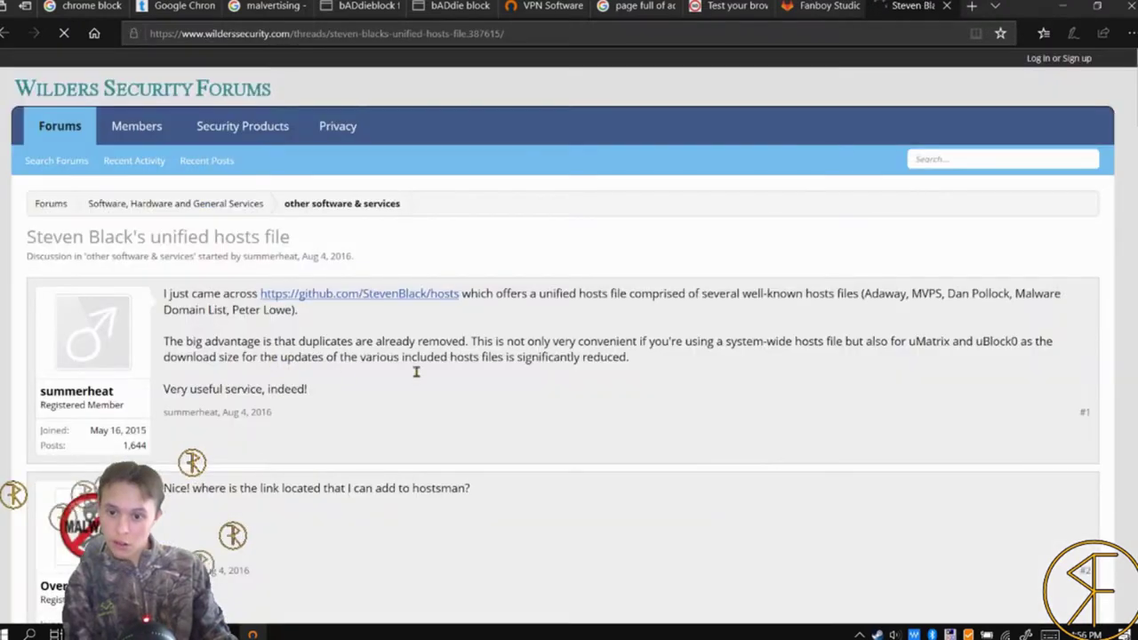
{"action": "scroll", "coordinate": [664, 380], "scroll_direction": "down", "scroll_amount": 3}
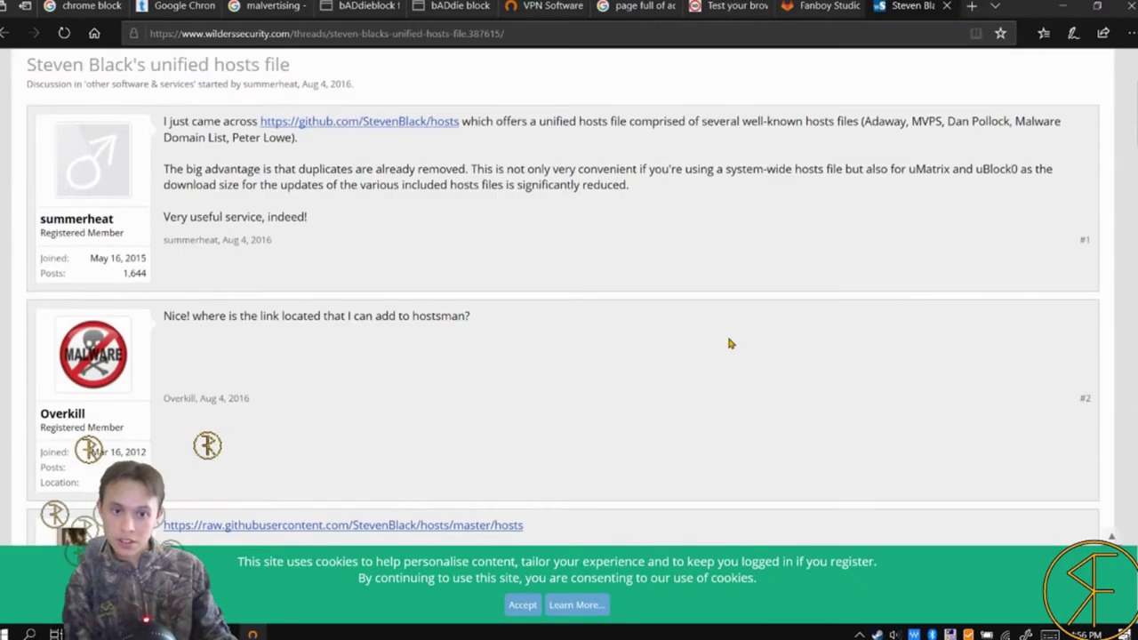
{"action": "key", "text": "alt+Left"}
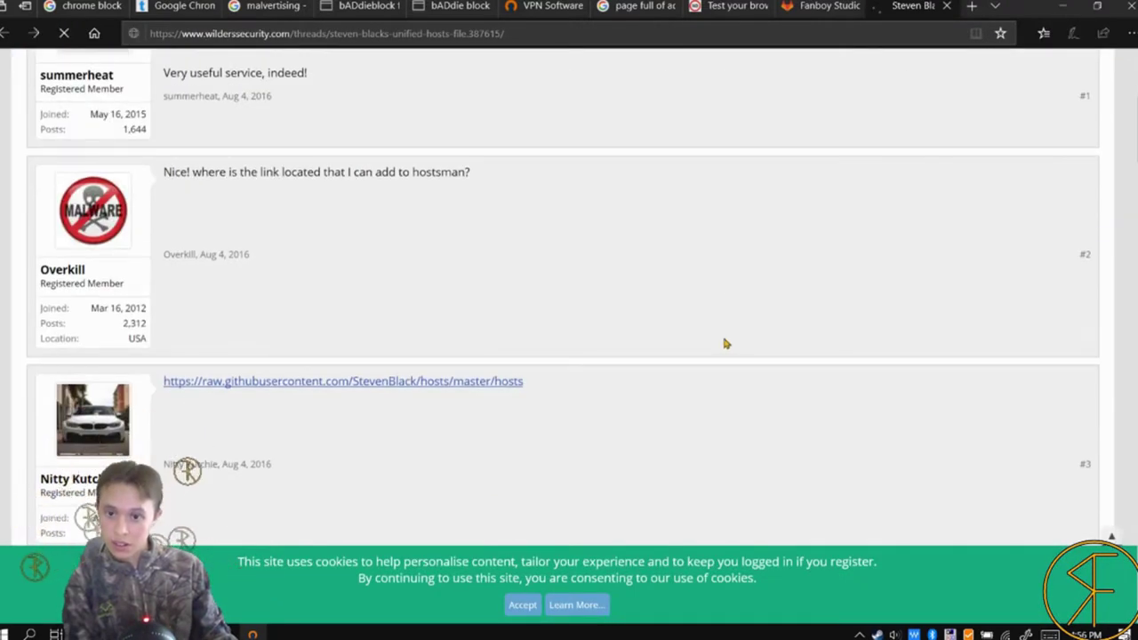
- Read the Hacker News post about the hosts files from the search results and return to the list
{"action": "scroll", "coordinate": [255, 330], "scroll_direction": "down", "scroll_amount": 2}
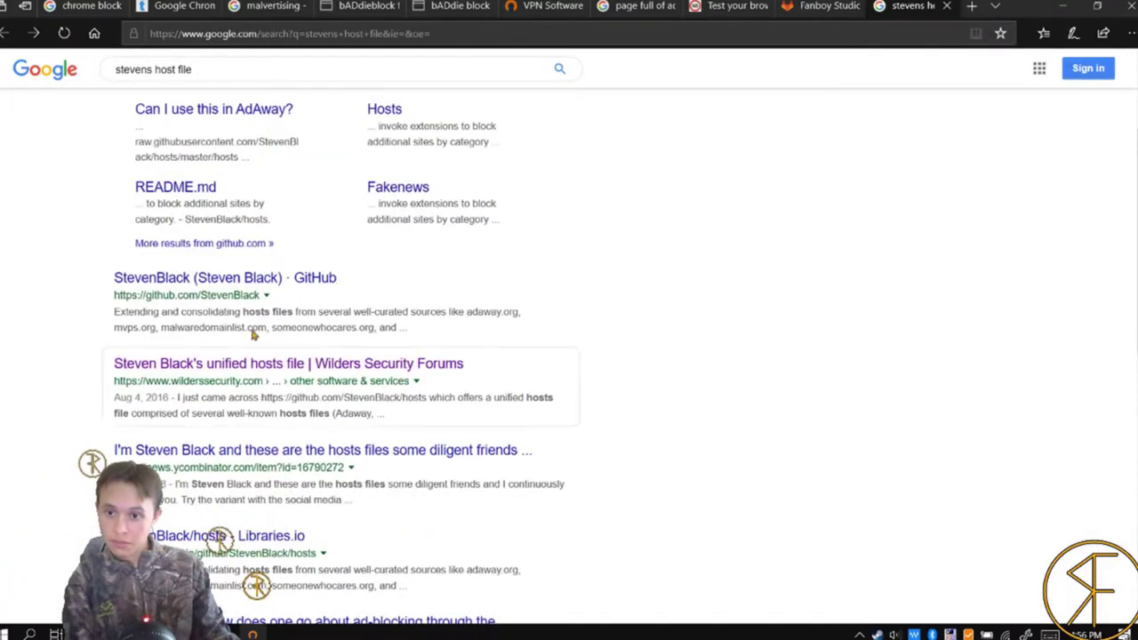
{"action": "scroll", "coordinate": [264, 239], "scroll_direction": "up", "scroll_amount": 2}
{"action": "scroll", "coordinate": [373, 293], "scroll_direction": "down", "scroll_amount": 2}
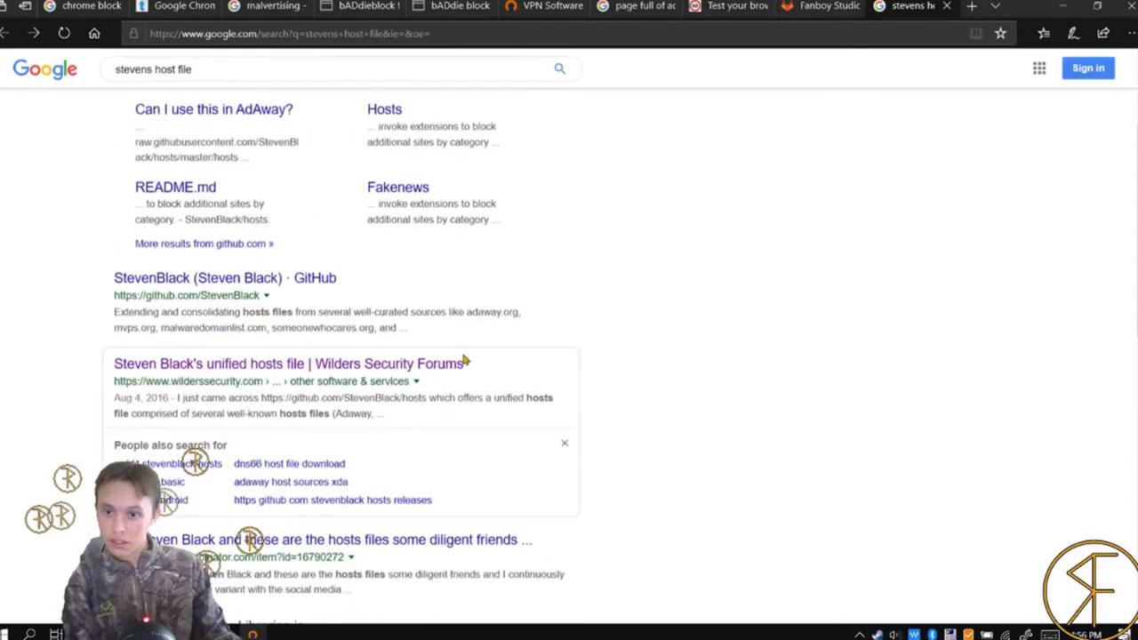
{"action": "scroll", "coordinate": [453, 365], "scroll_direction": "down", "scroll_amount": 3}
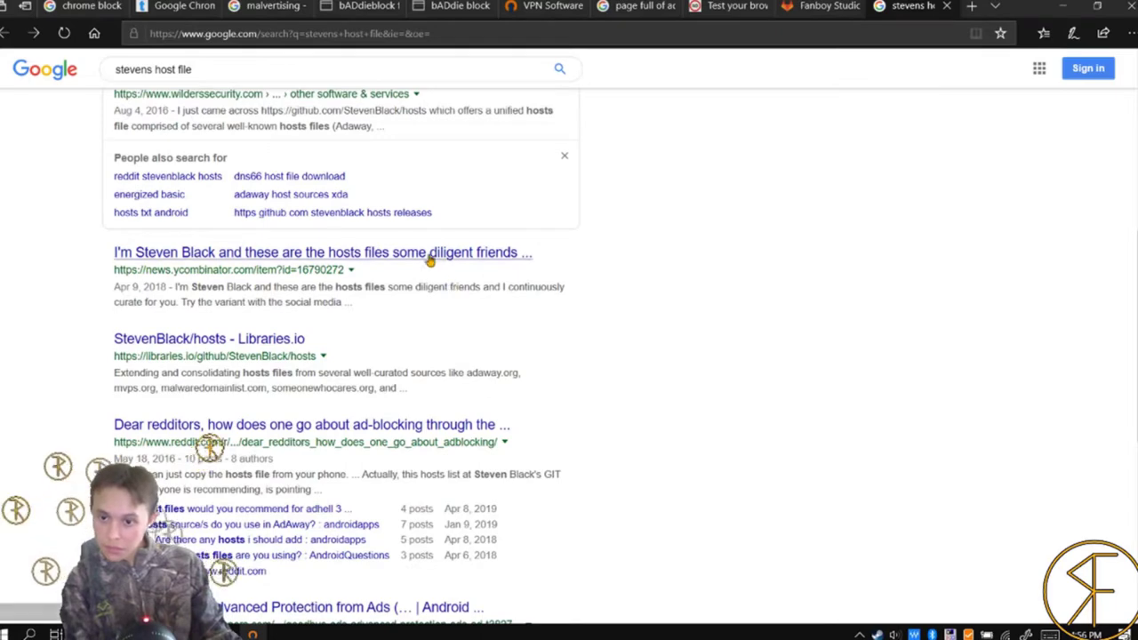
{"action": "left_click", "coordinate": [394, 256]}
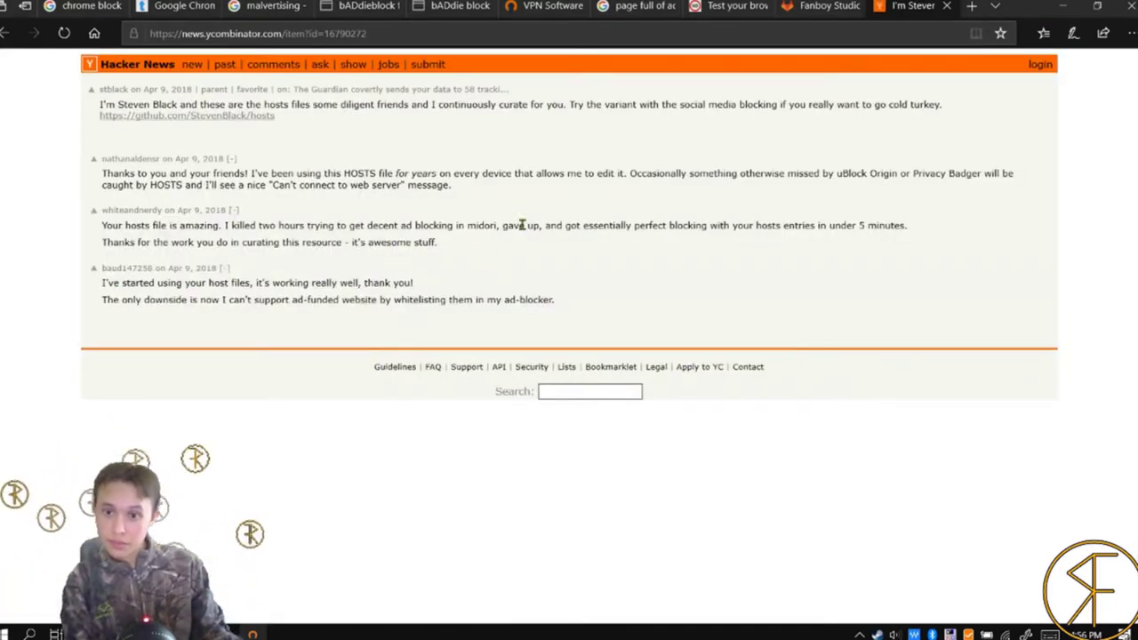
{"action": "key", "text": "alt+Left"}
- Look through the remaining search results on the first page for another hosts file source
{"action": "scroll", "coordinate": [522, 382], "scroll_direction": "down", "scroll_amount": 4}
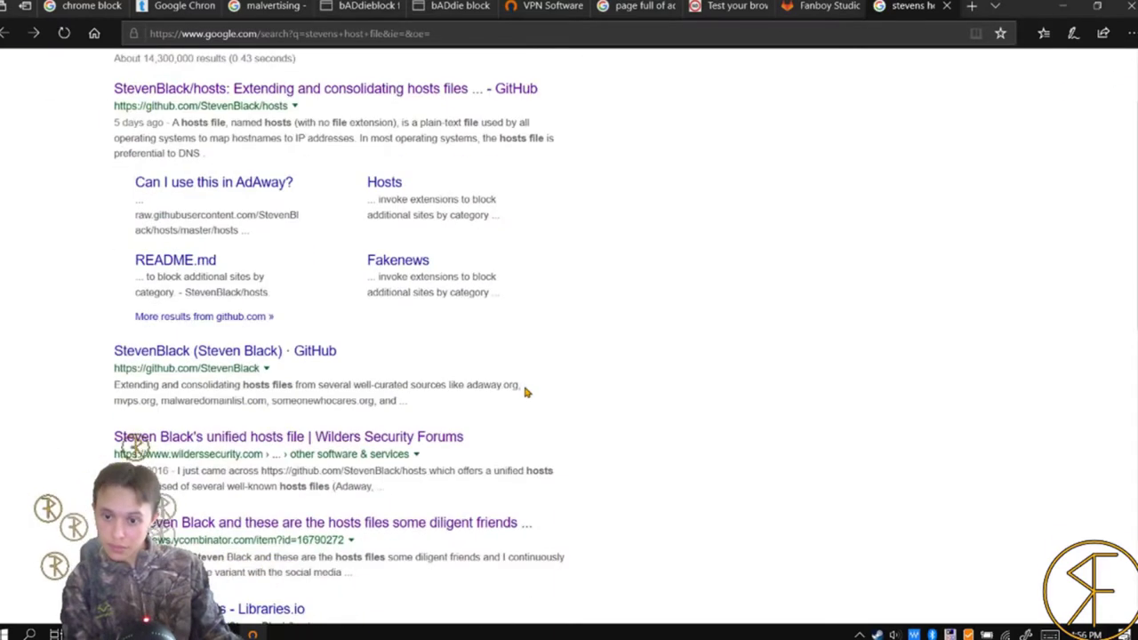
{"action": "scroll", "coordinate": [750, 414], "scroll_direction": "down", "scroll_amount": 3}
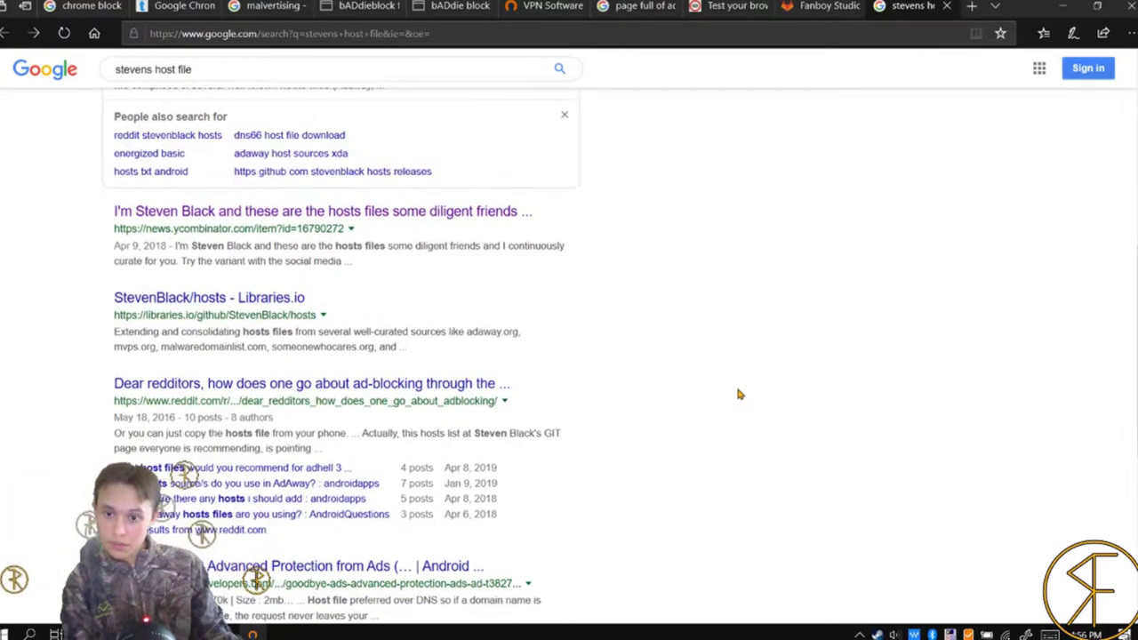
{"action": "scroll", "coordinate": [739, 394], "scroll_direction": "down", "scroll_amount": 3}
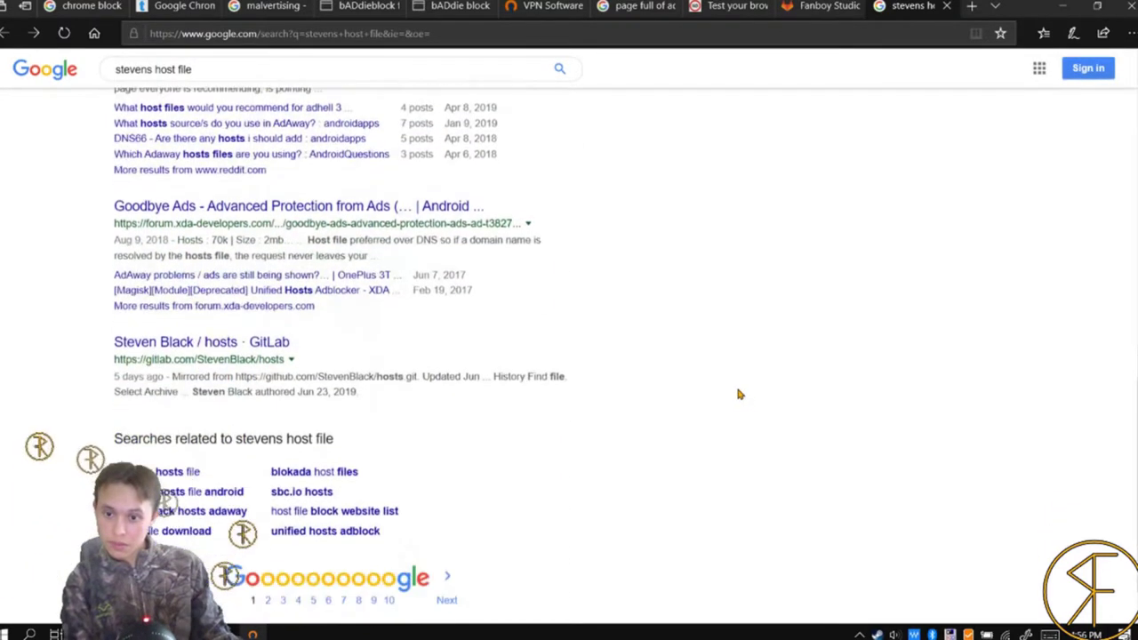
{"action": "scroll", "coordinate": [1028, 344], "scroll_direction": "up", "scroll_amount": 12}
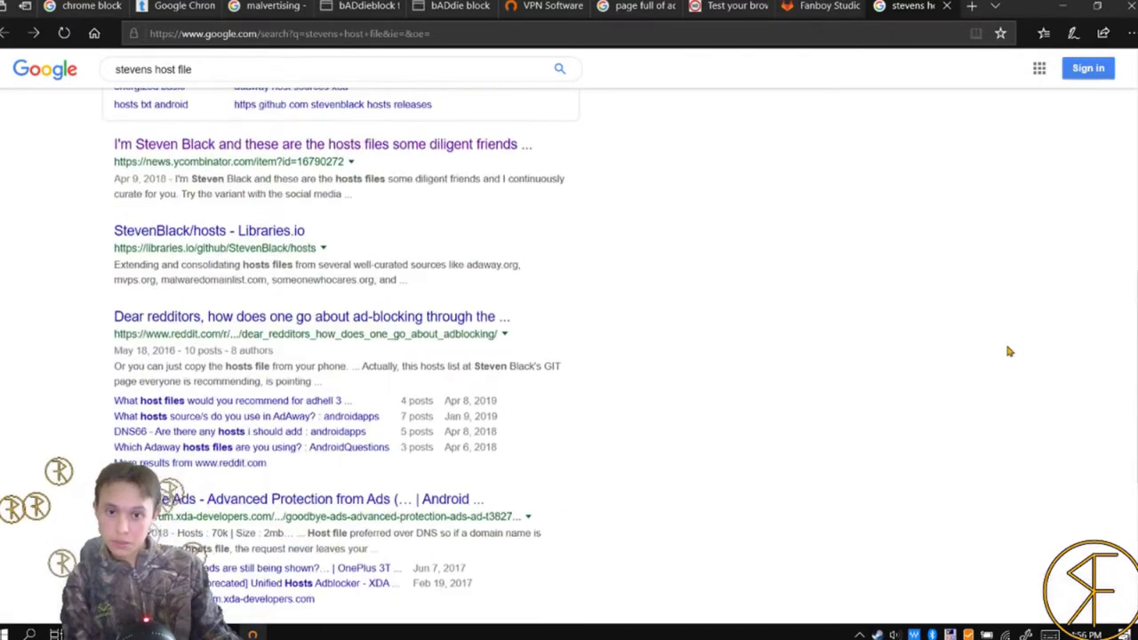
{"action": "scroll", "coordinate": [1033, 352], "scroll_direction": "up", "scroll_amount": 1}
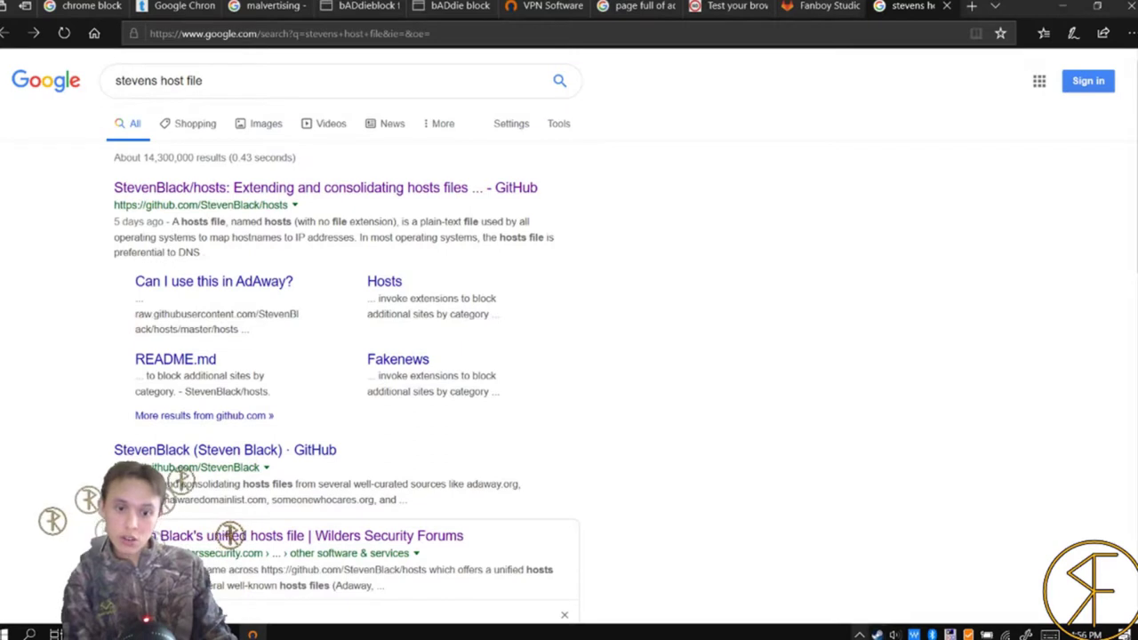
- Switch to Google Chrome, check its bookmark manager for saved pages and close the browser
{"action": "left_click", "coordinate": [859, 634]}
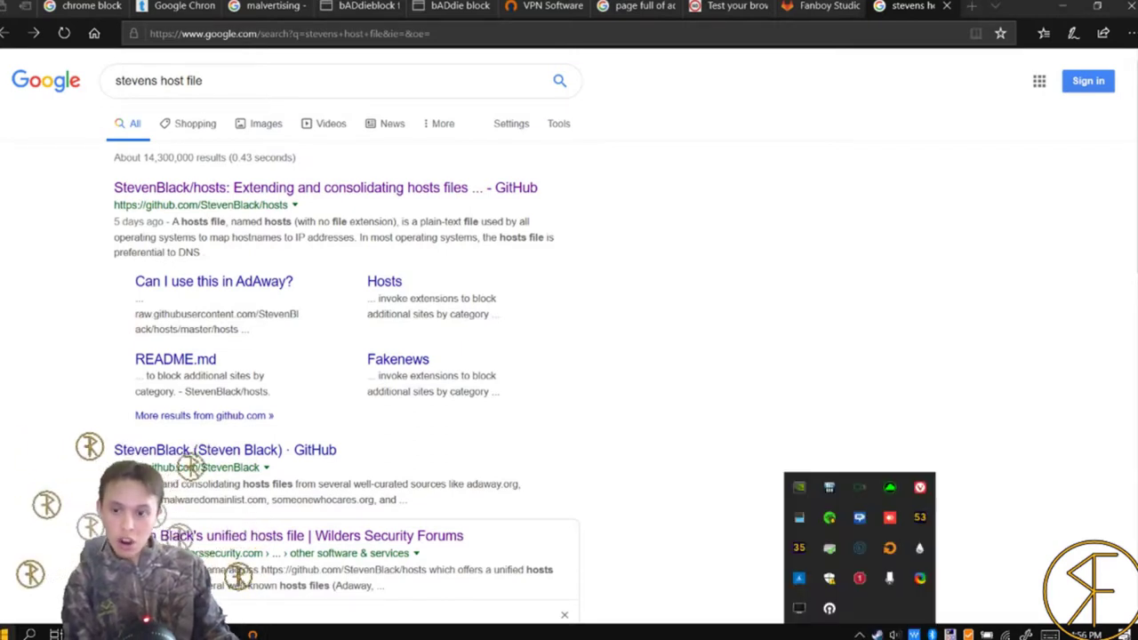
{"action": "key", "text": "super"}
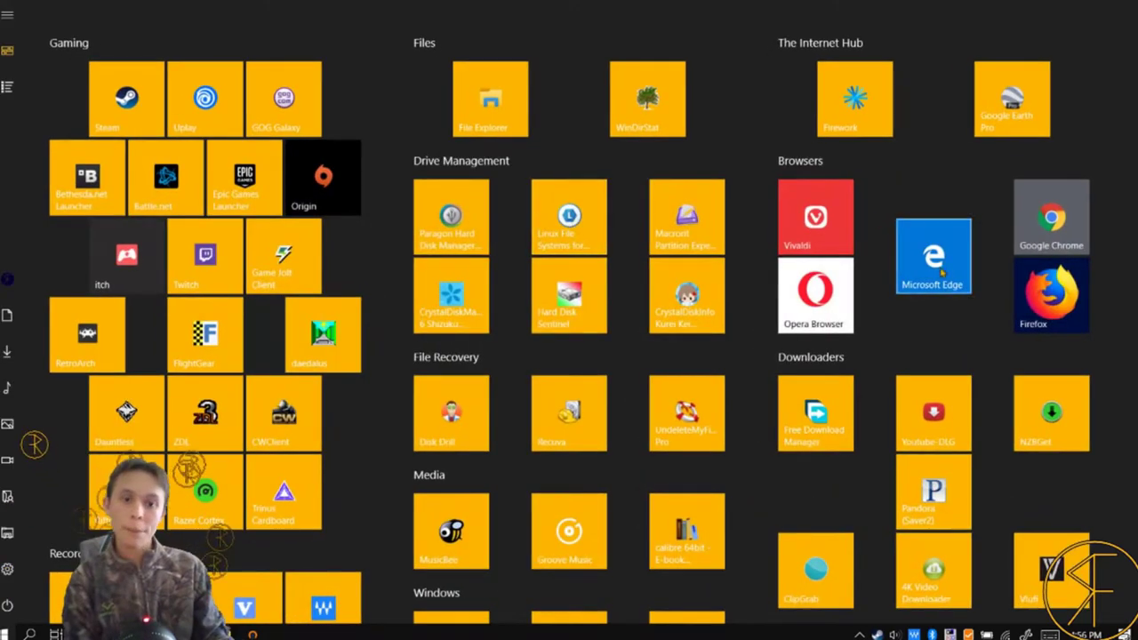
{"action": "left_click", "coordinate": [1052, 216]}
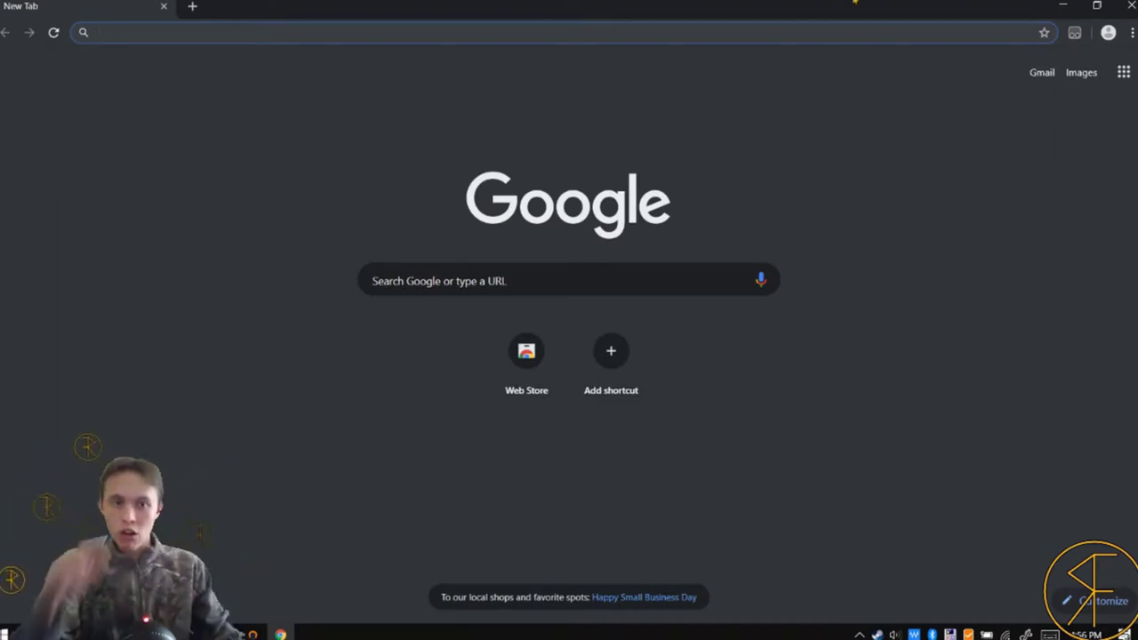
{"action": "left_click", "coordinate": [1132, 32]}
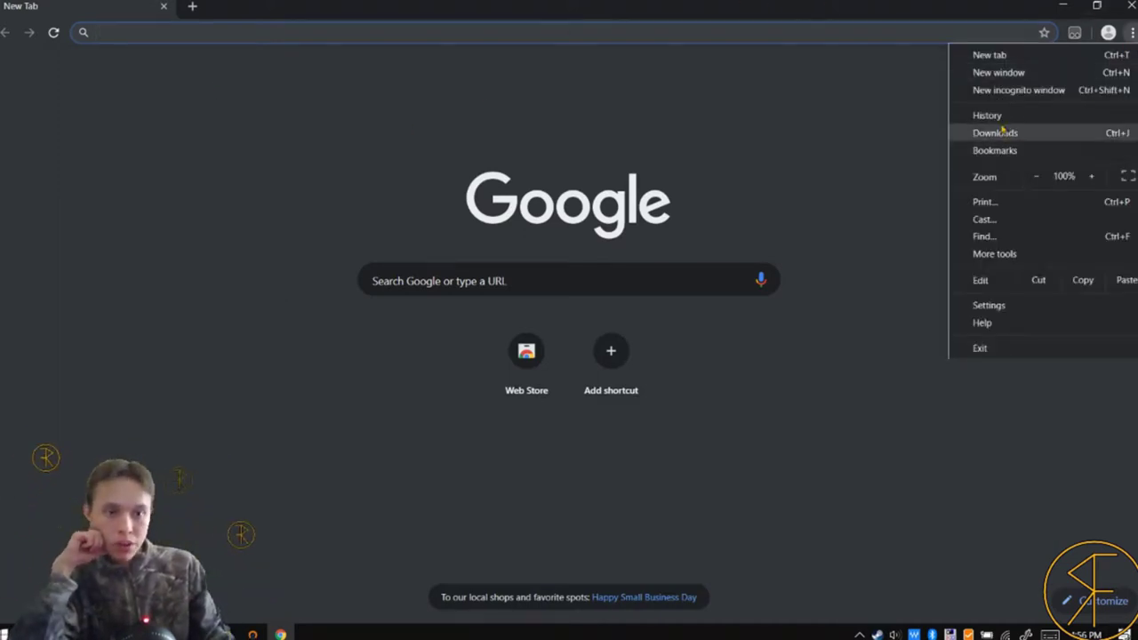
{"action": "mouse_move", "coordinate": [1009, 153]}
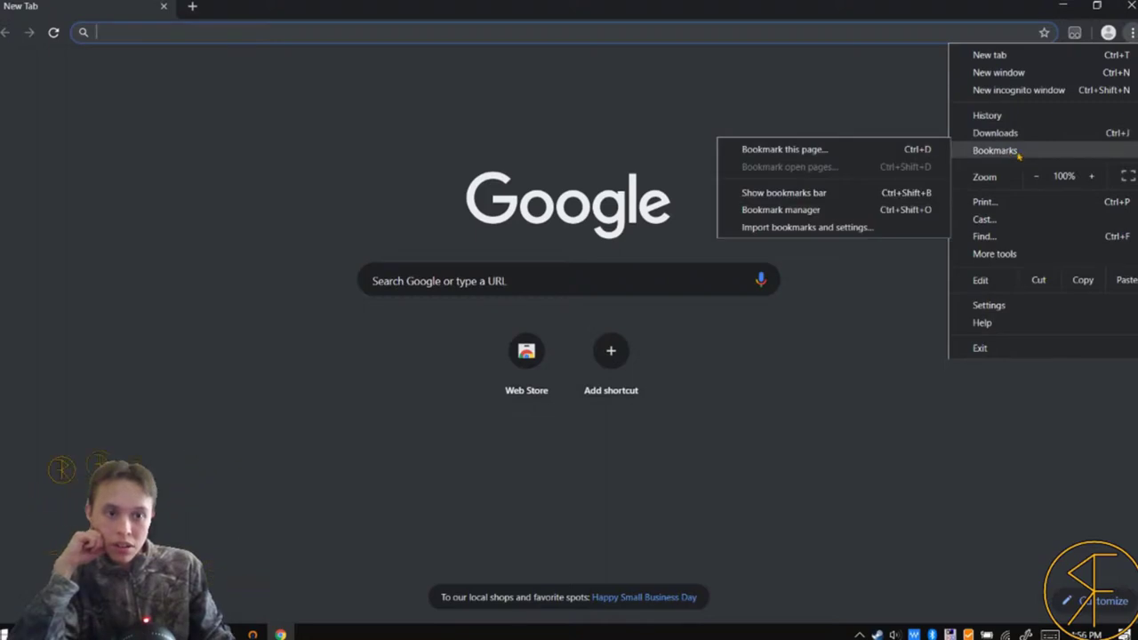
{"action": "left_click", "coordinate": [845, 212]}
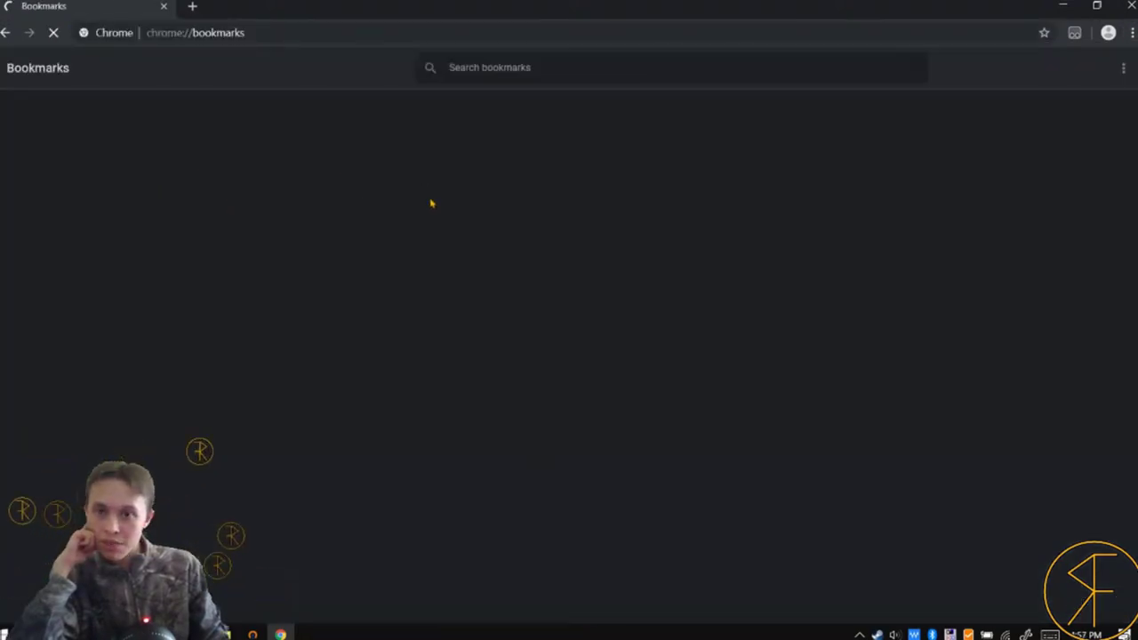
{"action": "key", "text": "alt+Left"}
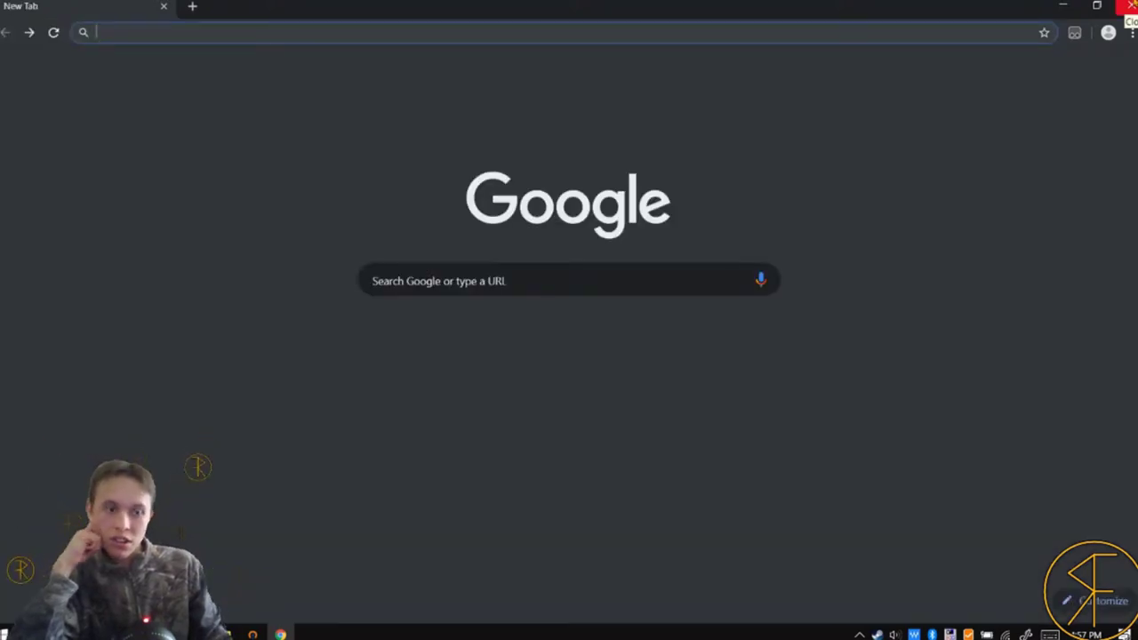
{"action": "left_click", "coordinate": [1128, 6]}
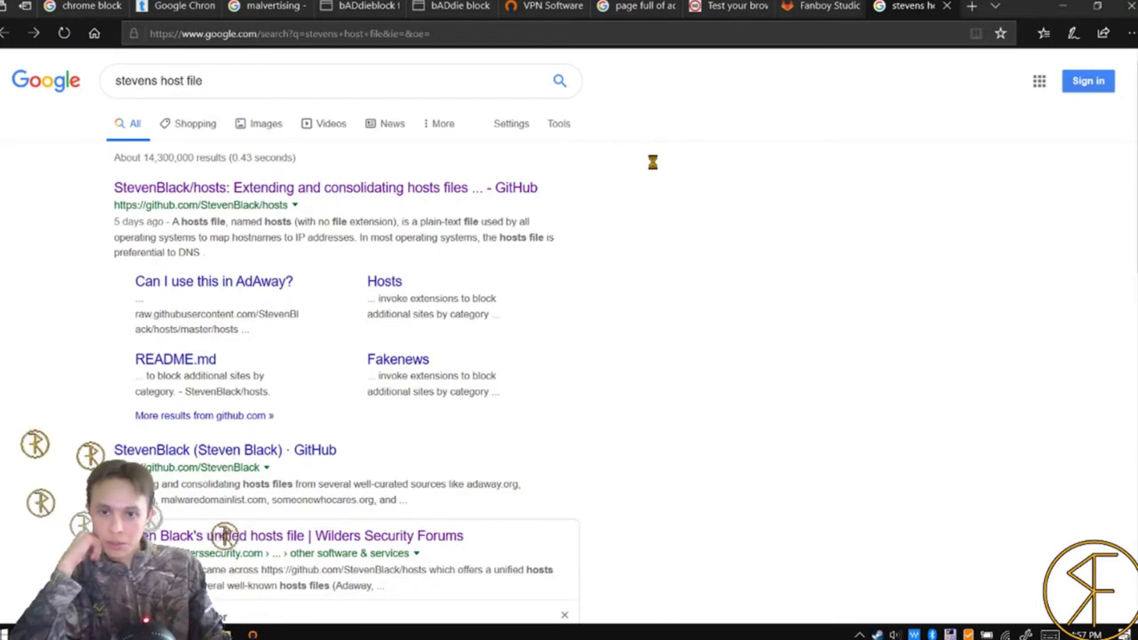
- Try to load the address 10.8.0.1 in a new tab
{"action": "left_click", "coordinate": [972, 6]}
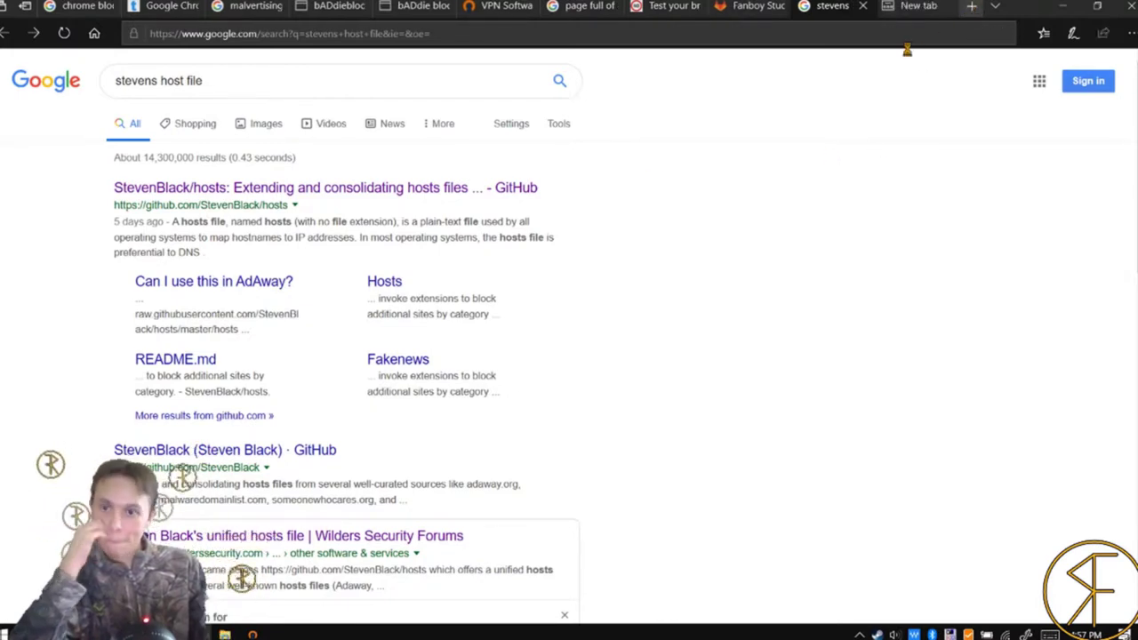
{"action": "type", "text": "10.58"}
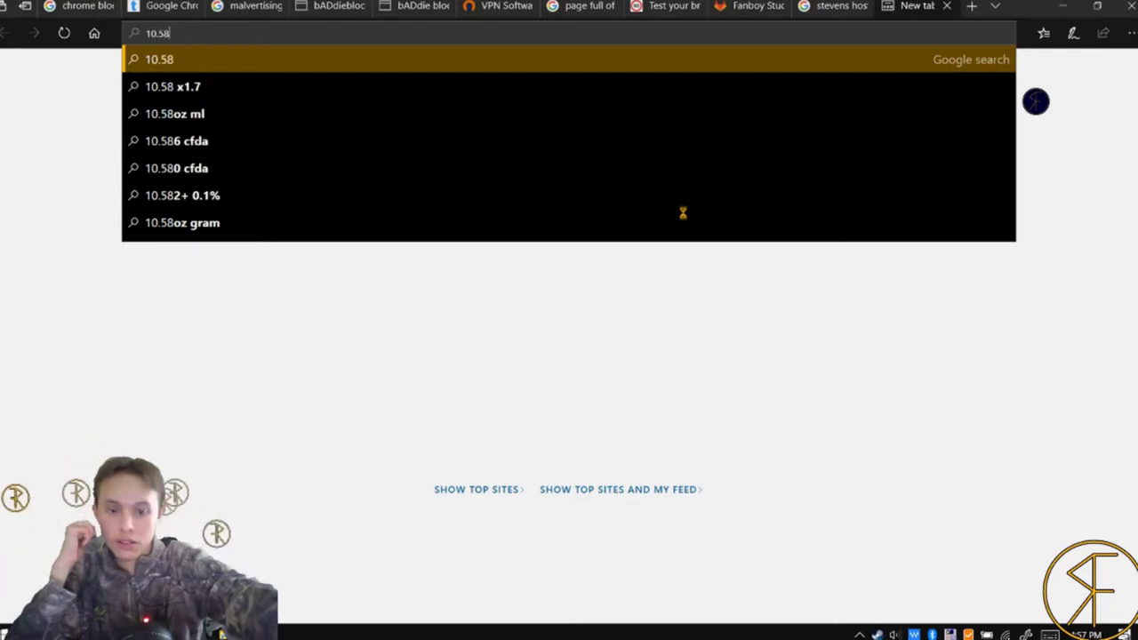
{"action": "key", "text": "BackSpace"}
{"action": "key", "text": "BackSpace"}
{"action": "type", "text": "8.0"}
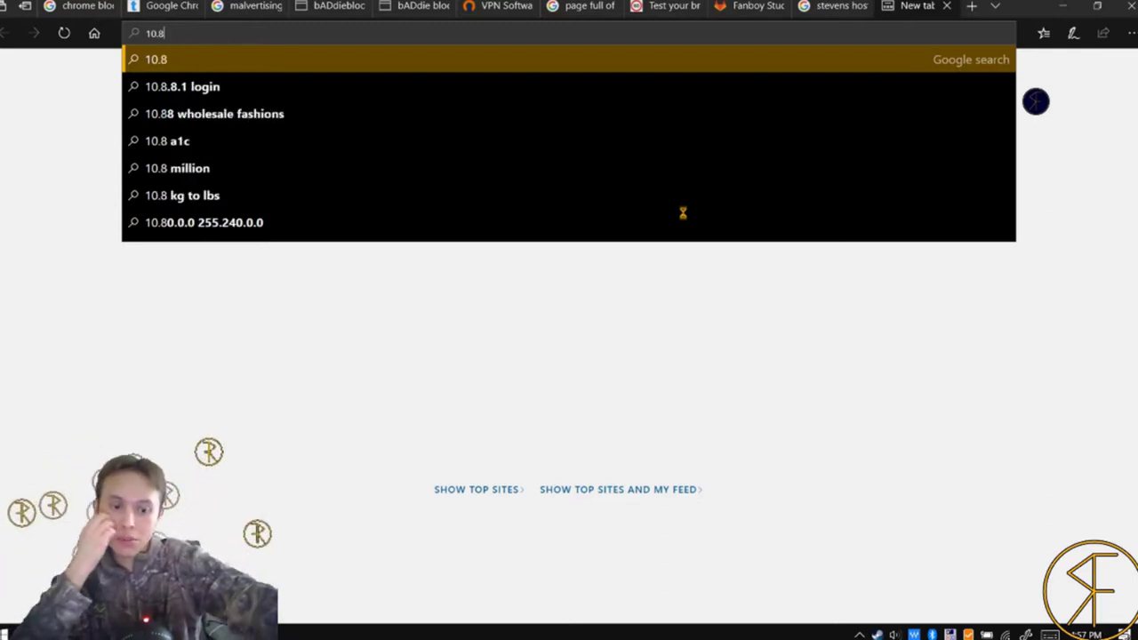
{"action": "type", "text": "."}
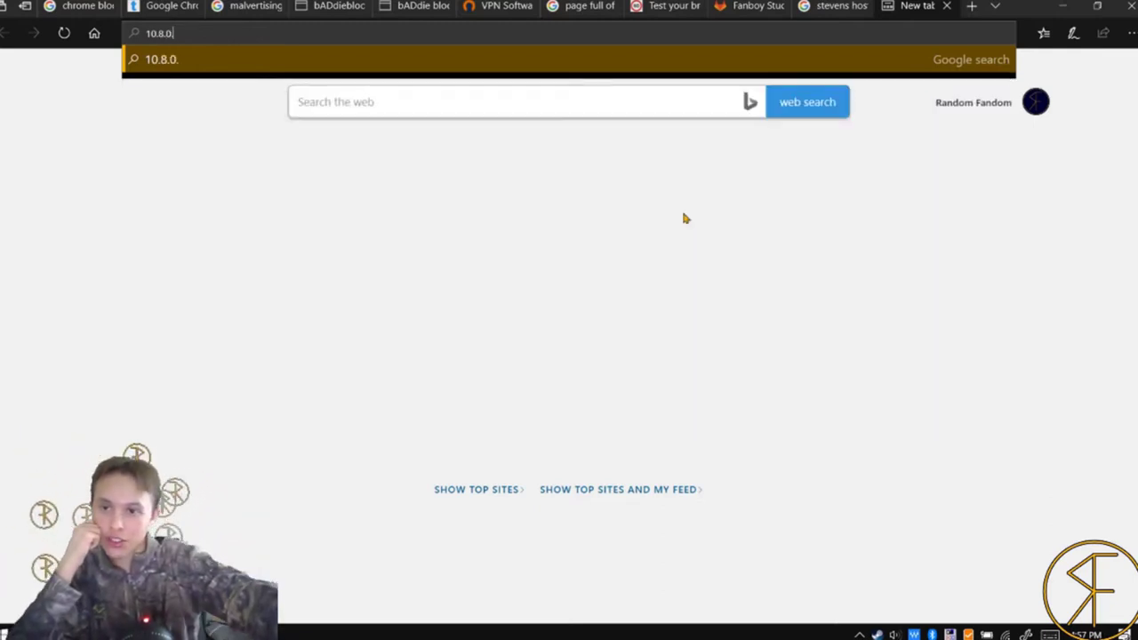
{"action": "type", "text": "1"}
{"action": "key", "text": "Return"}
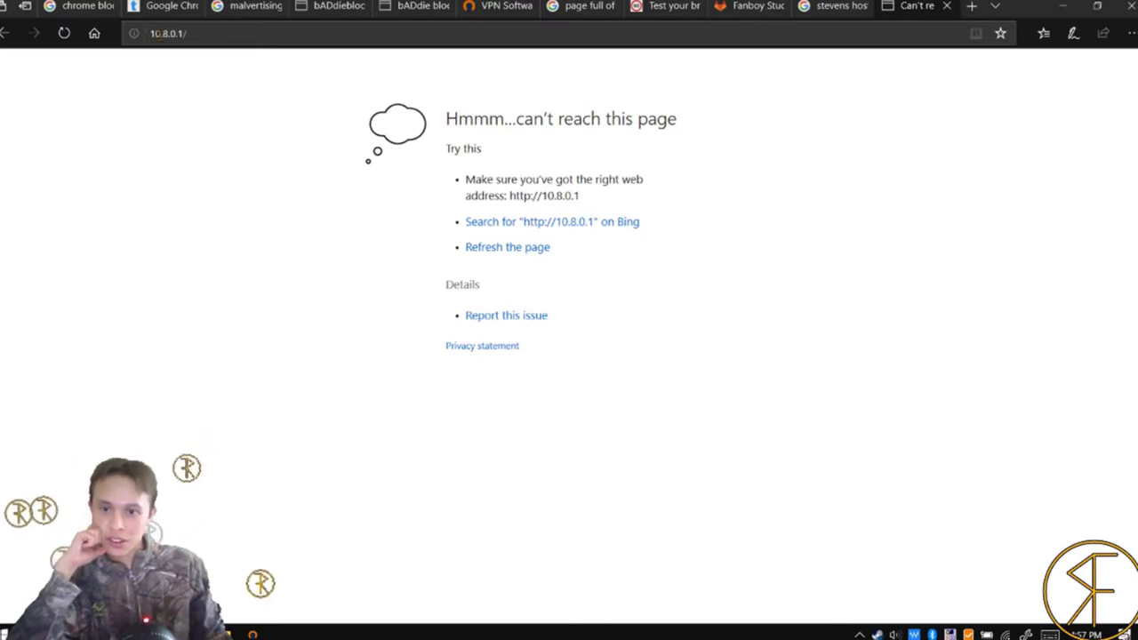
- Try the address 10.8.0.0.1 in the same tab
{"action": "left_click", "coordinate": [176, 33]}
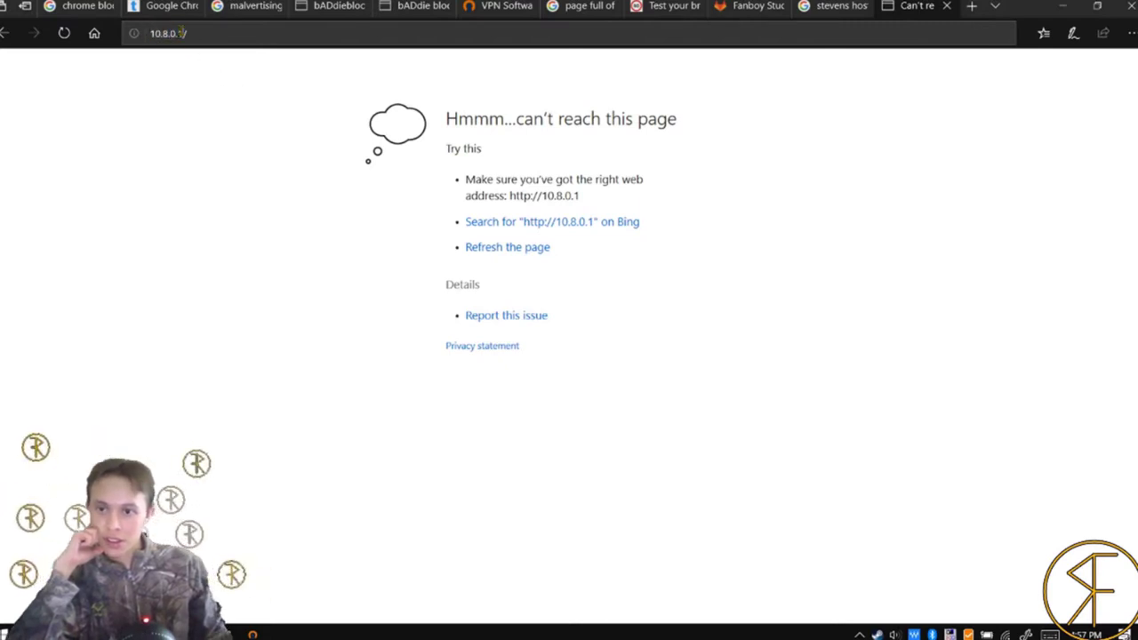
{"action": "key", "text": "BackSpace"}
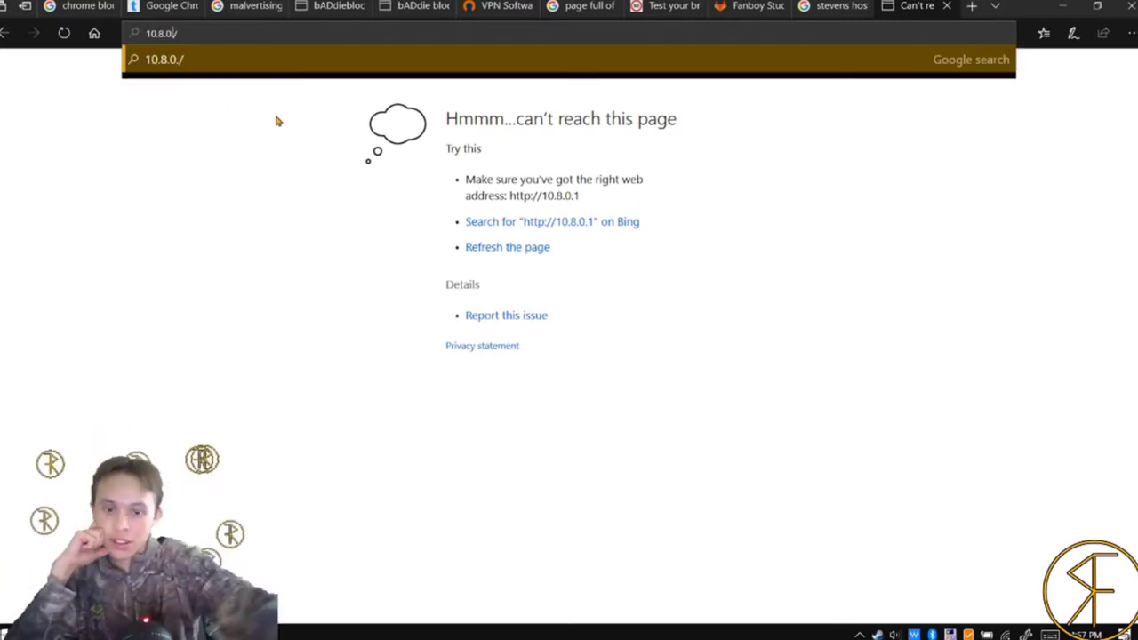
{"action": "type", "text": "0."}
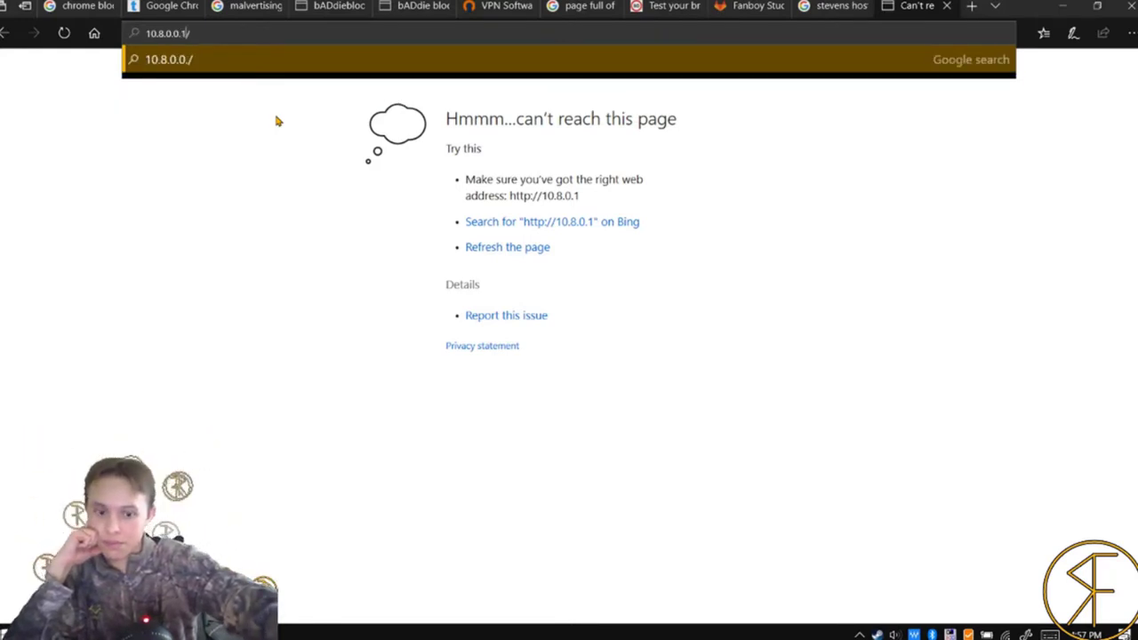
{"action": "key", "text": "Return"}
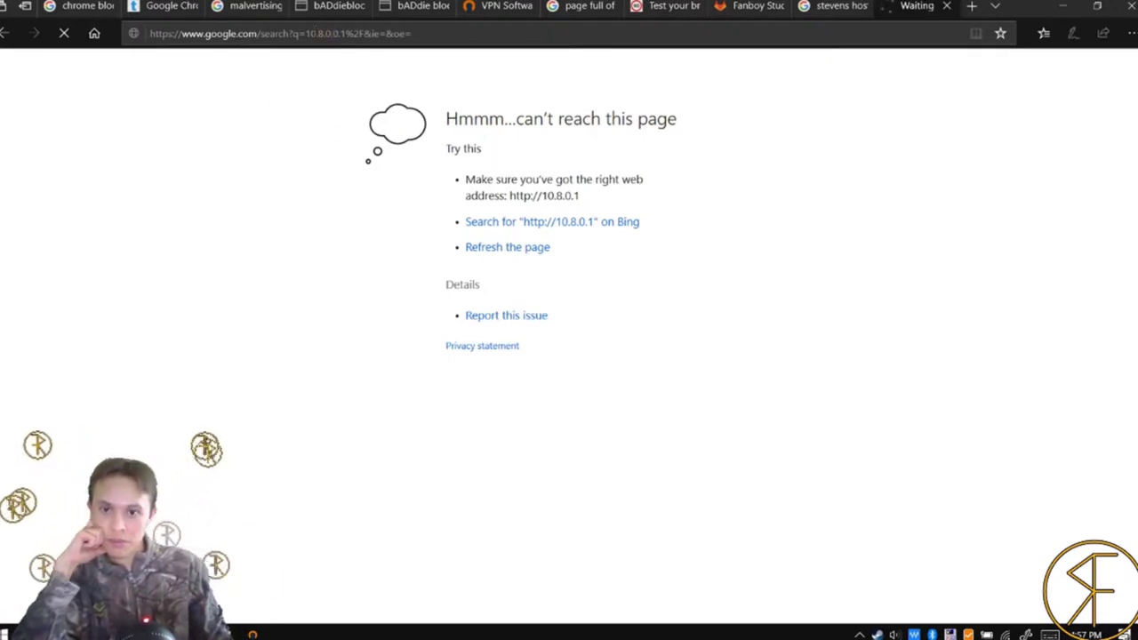
- Try to load the address 10.8.0.2 in the same tab and close that tab
{"action": "left_click", "coordinate": [343, 32]}
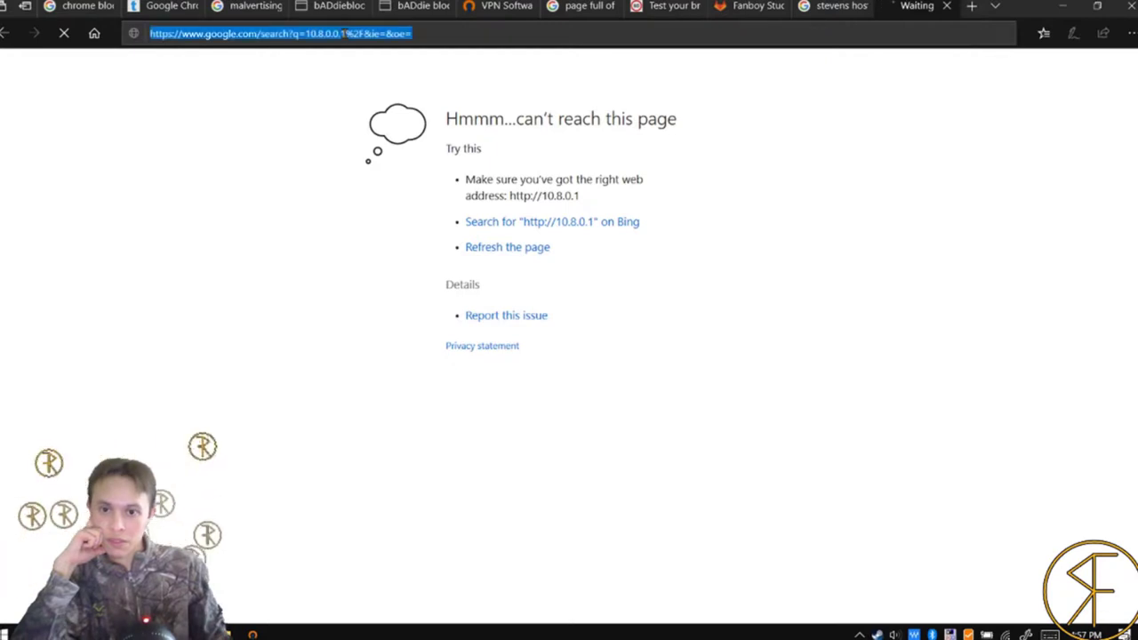
{"action": "type", "text": "10.8.0.1/"}
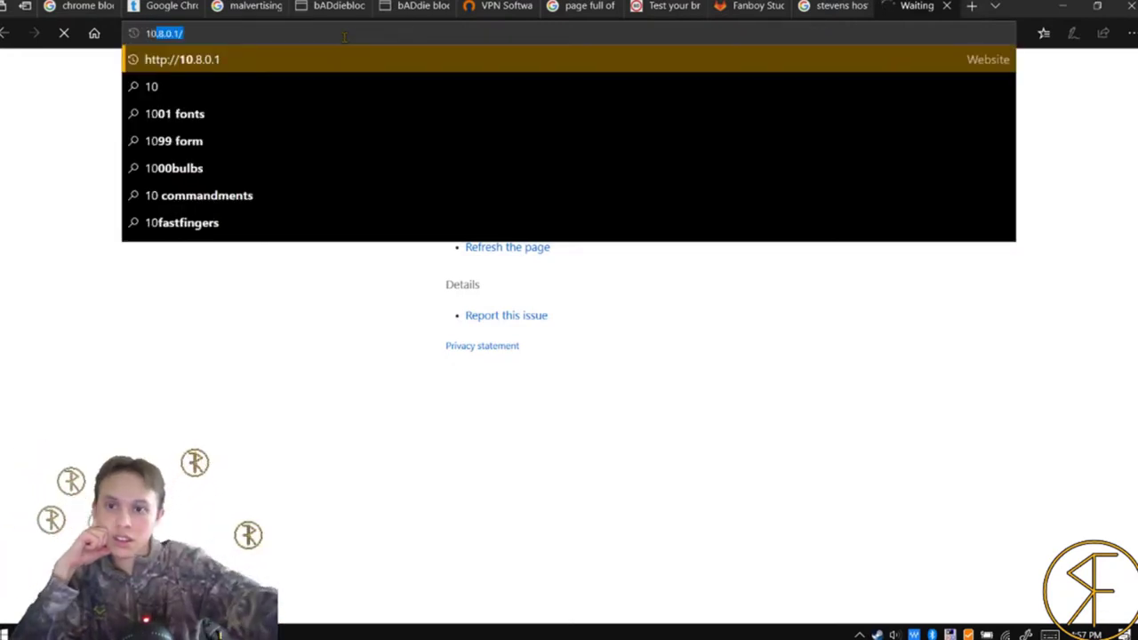
{"action": "key", "text": "End"}
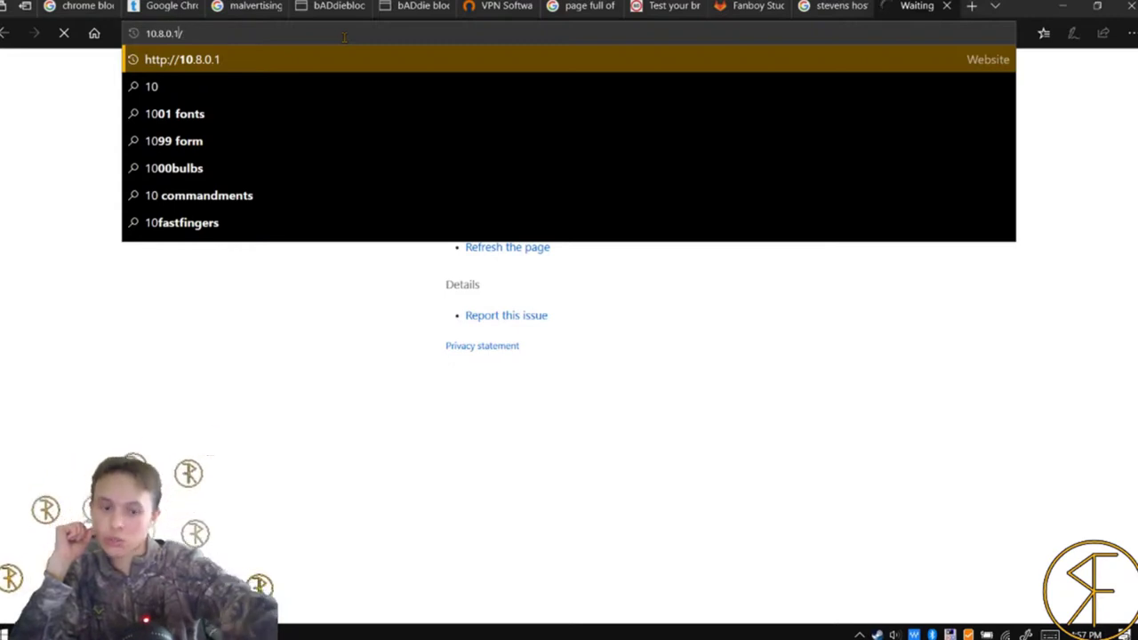
{"action": "key", "text": "Left"}
{"action": "key", "text": "BackSpace"}
{"action": "type", "text": "2"}
{"action": "key", "text": "Return"}
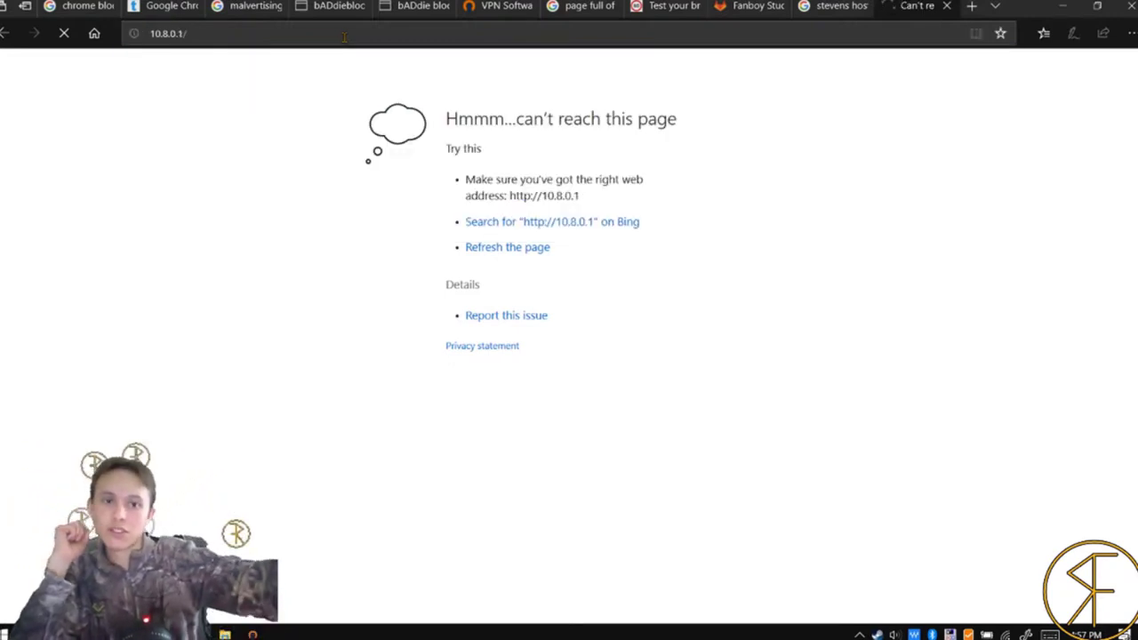
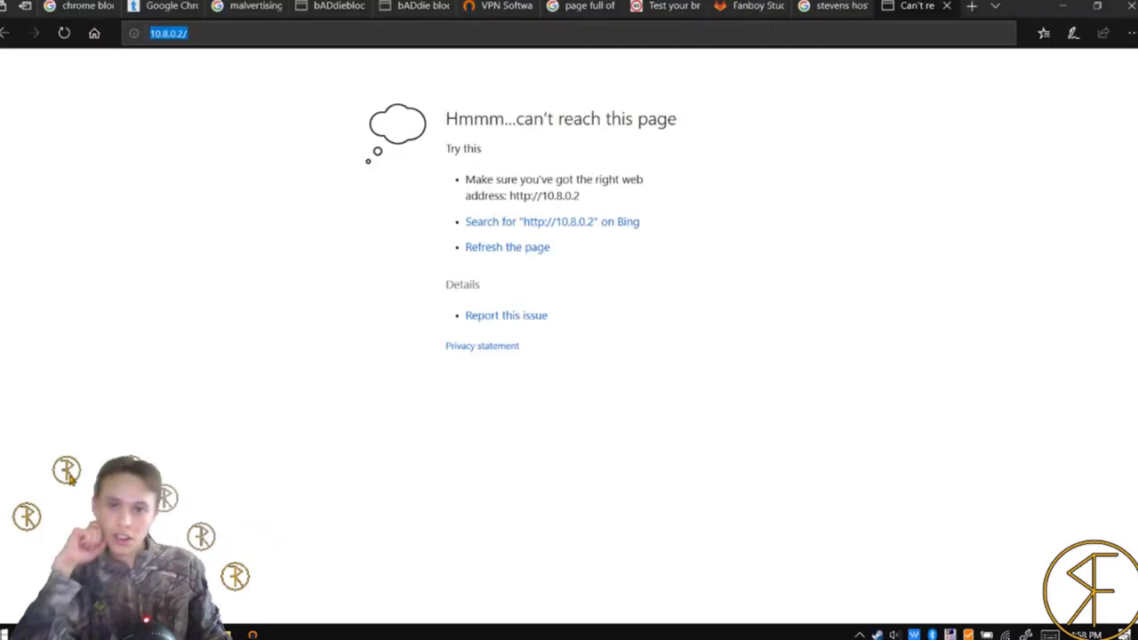
{"action": "left_click", "coordinate": [947, 5]}
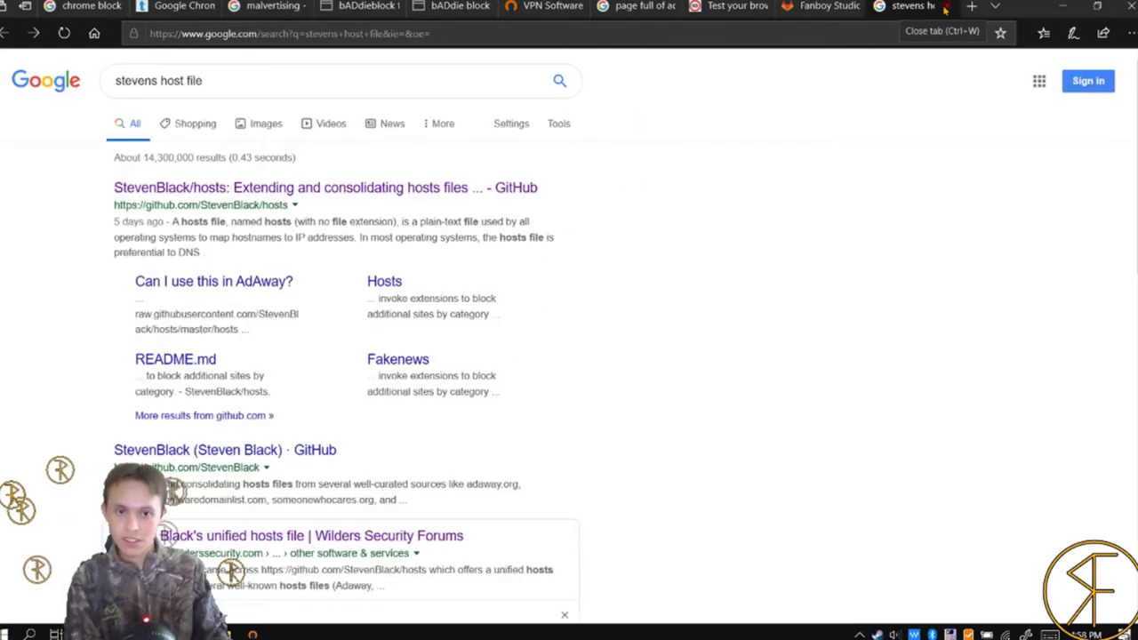
- Look back over the results of the "stevens host file" search for a usable source
{"action": "scroll", "coordinate": [548, 316], "scroll_direction": "down", "scroll_amount": 4}
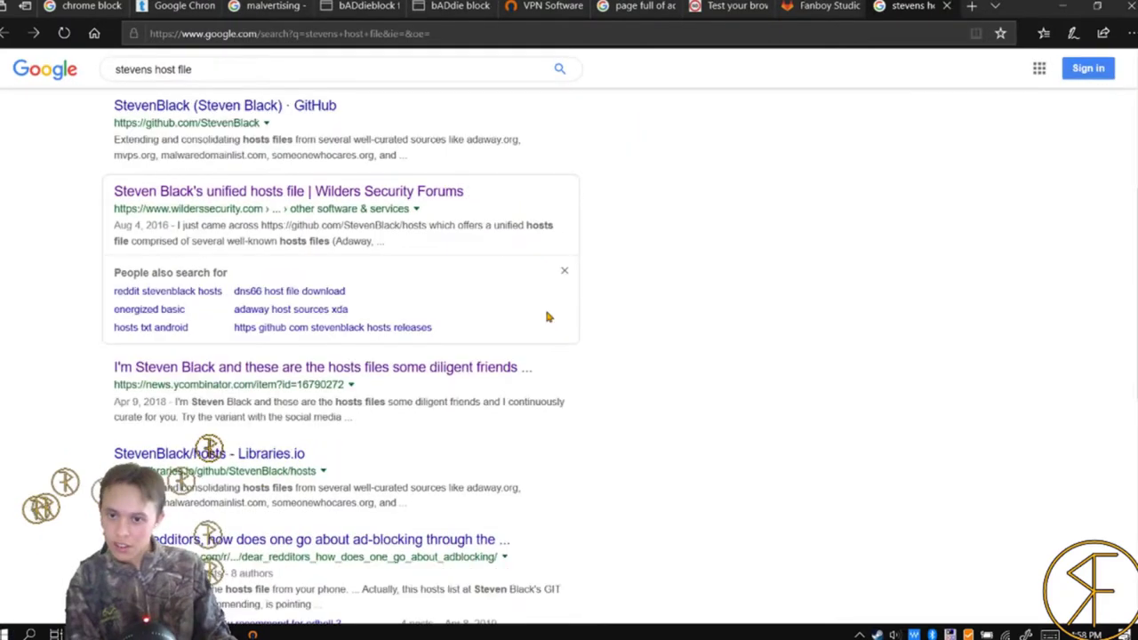
{"action": "scroll", "coordinate": [311, 329], "scroll_direction": "down", "scroll_amount": 2}
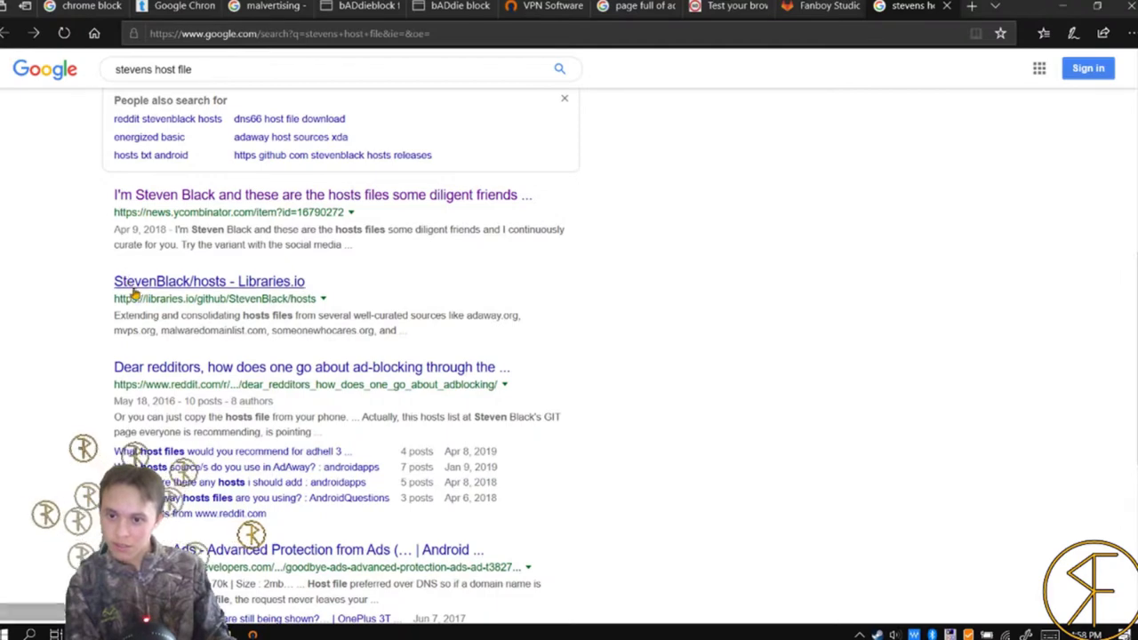
{"action": "scroll", "coordinate": [227, 141], "scroll_direction": "up", "scroll_amount": 1}
{"action": "scroll", "coordinate": [227, 140], "scroll_direction": "up", "scroll_amount": 2}
{"action": "scroll", "coordinate": [222, 267], "scroll_direction": "down", "scroll_amount": 1}
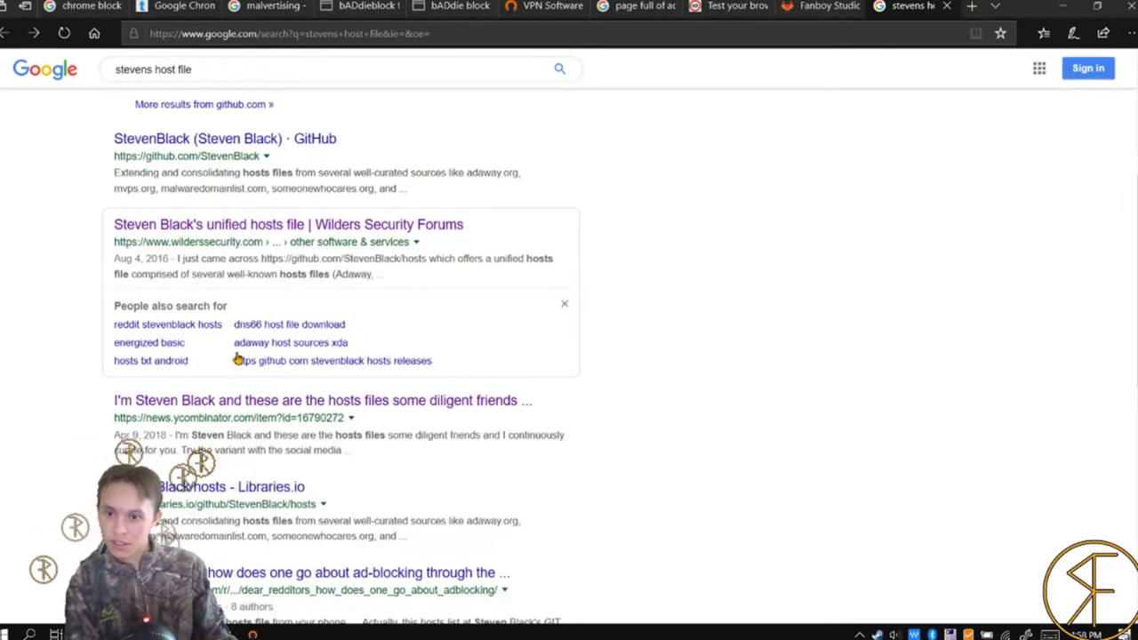
{"action": "scroll", "coordinate": [236, 168], "scroll_direction": "up", "scroll_amount": 2}
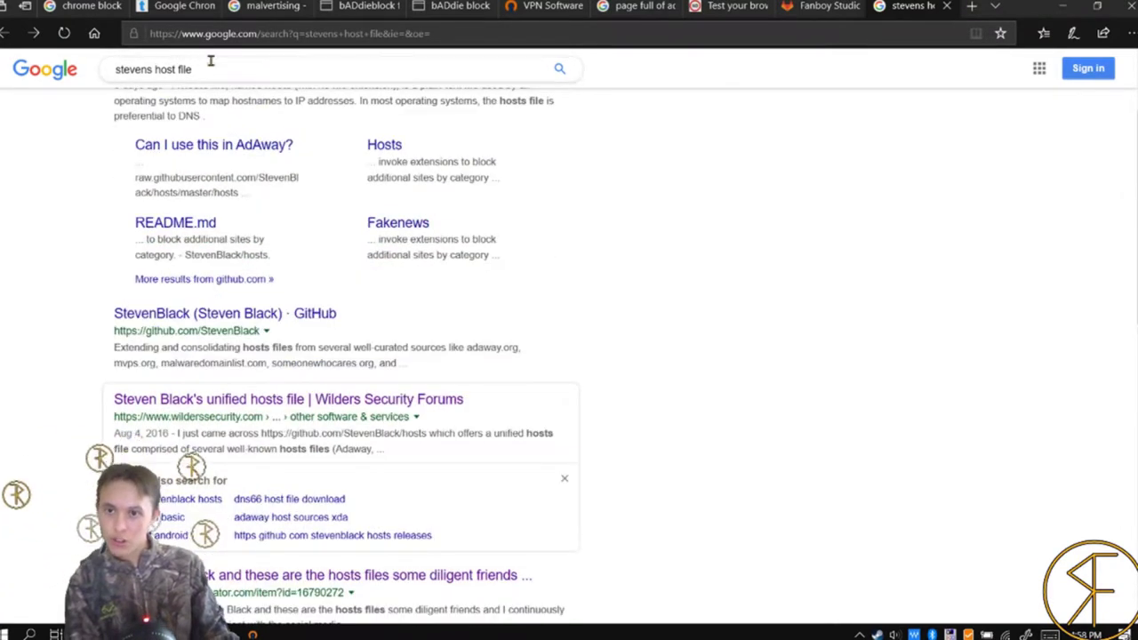
- Search Google for "hosts file" in place of the current query
{"action": "left_click_drag", "start_coordinate": [192, 69], "coordinate": [62, 70]}
{"action": "type", "text": "so"}
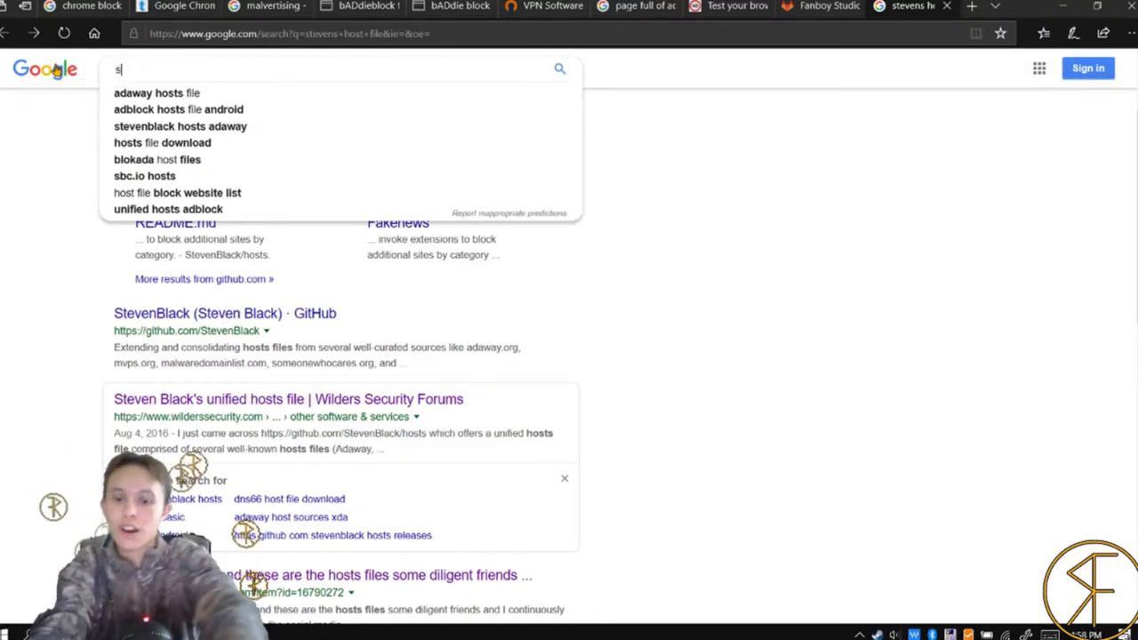
{"action": "key", "text": "BackSpace"}
{"action": "key", "text": "BackSpace"}
{"action": "type", "text": "ho"}
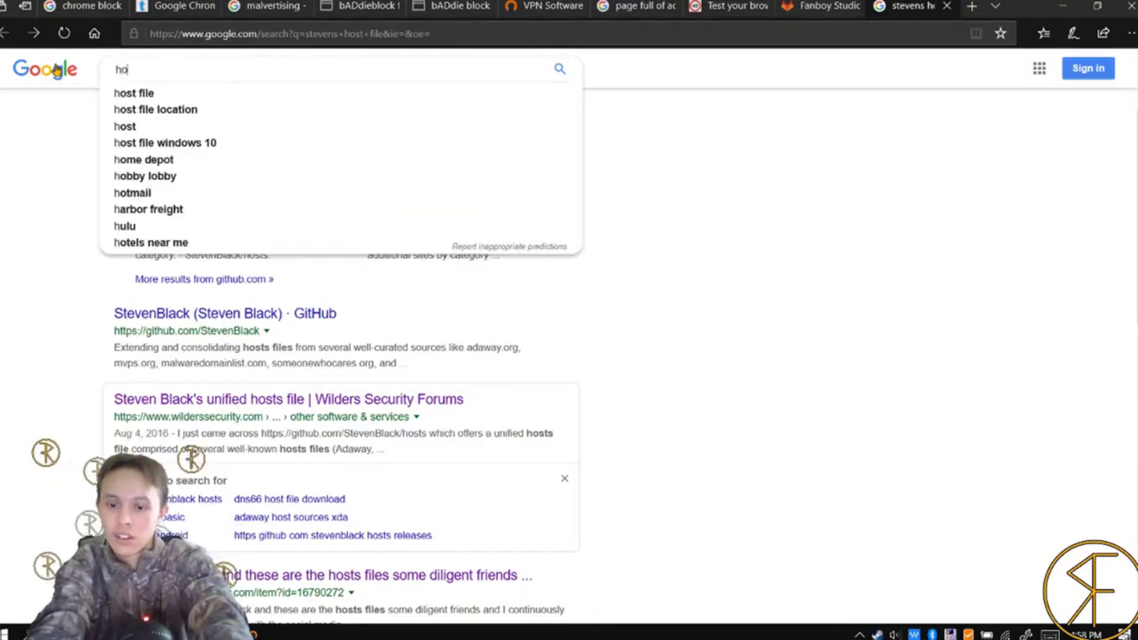
{"action": "type", "text": "sts"}
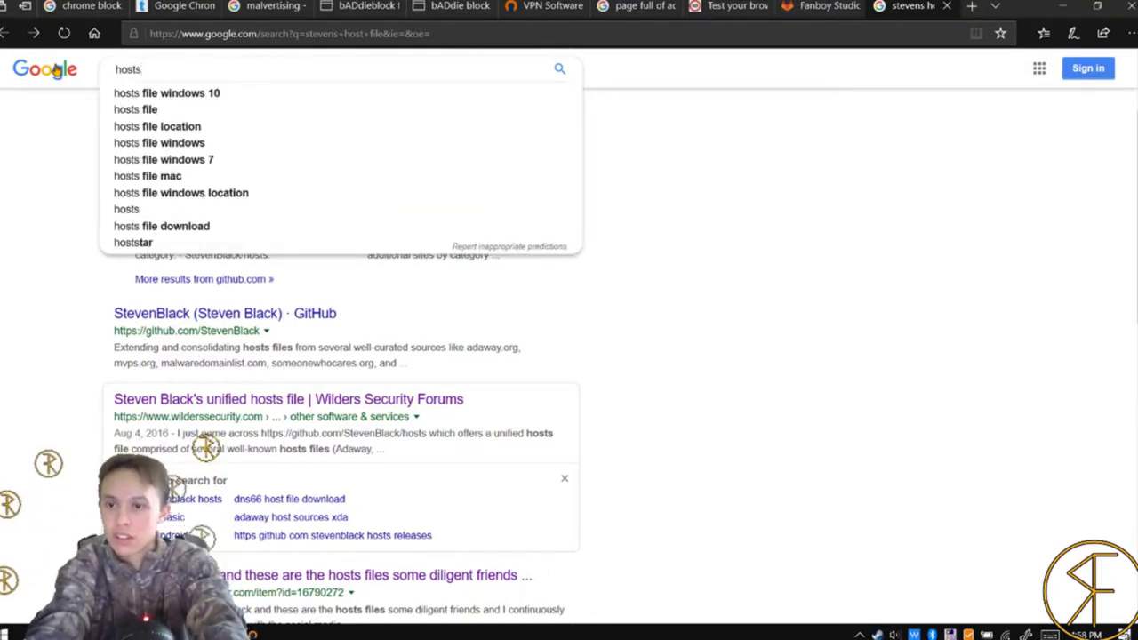
{"action": "key", "text": "Down"}
{"action": "key", "text": "Down"}
{"action": "key", "text": "Return"}
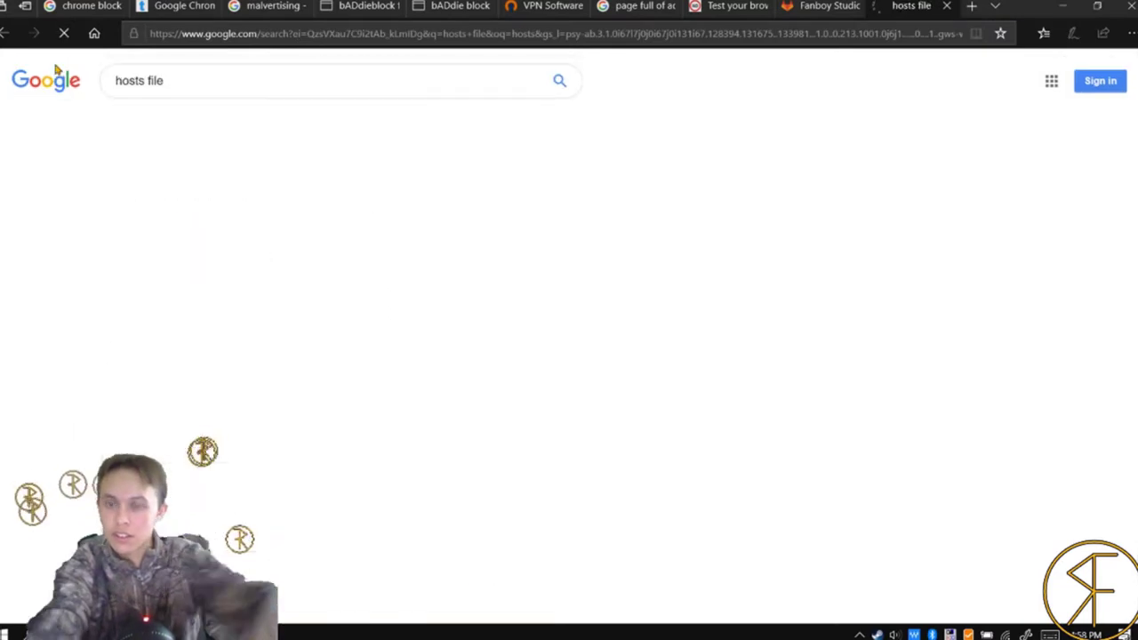
- Read the How-To Geek article on editing the hosts file from the search results and return to the list
{"action": "scroll", "coordinate": [86, 260], "scroll_direction": "down", "scroll_amount": 3}
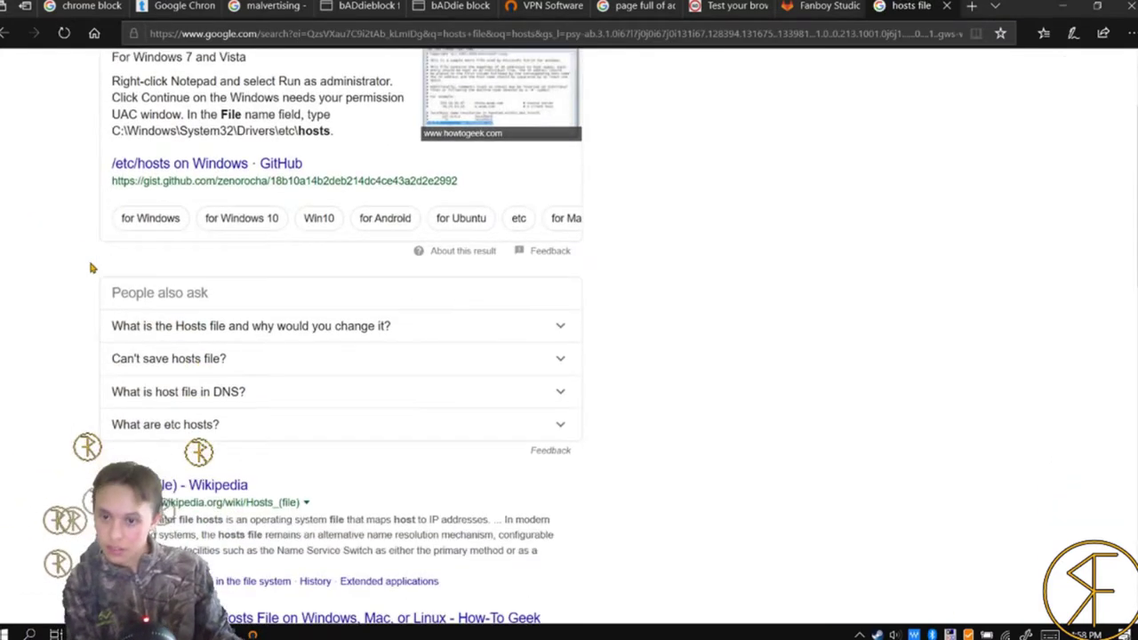
{"action": "scroll", "coordinate": [89, 257], "scroll_direction": "down", "scroll_amount": 5}
{"action": "scroll", "coordinate": [115, 184], "scroll_direction": "down", "scroll_amount": 1}
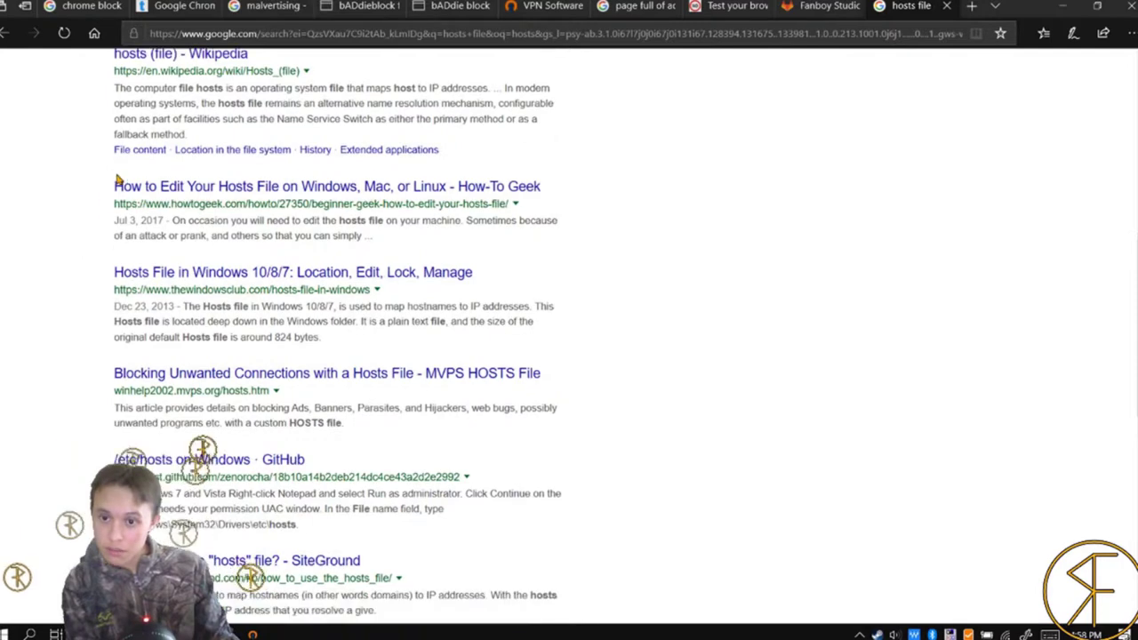
{"action": "left_click", "coordinate": [189, 193]}
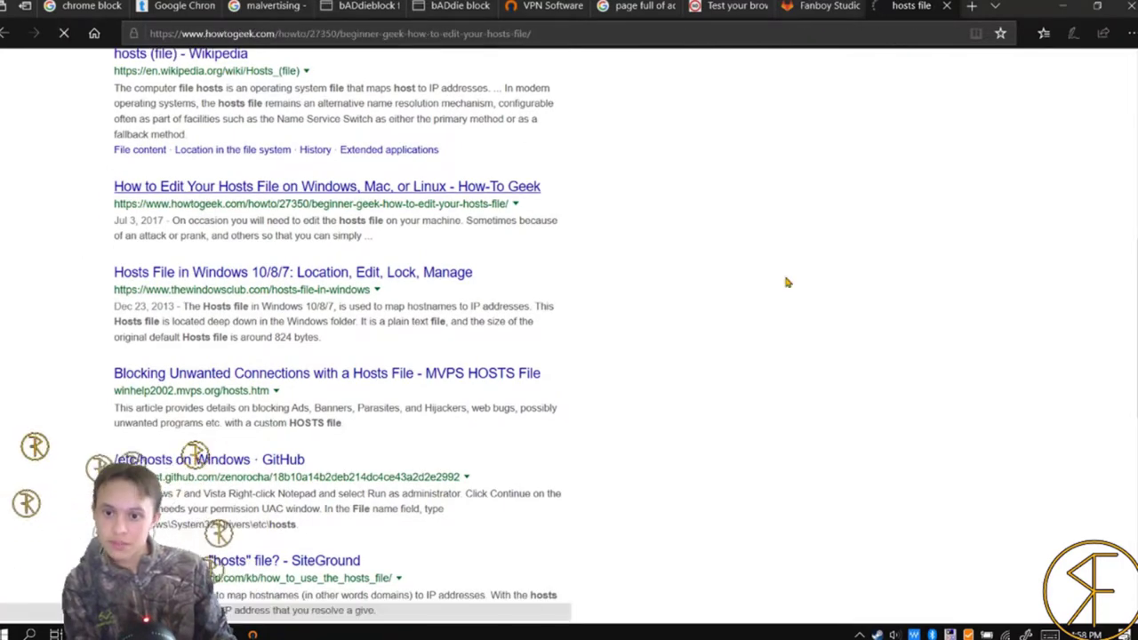
{"action": "scroll", "coordinate": [756, 294], "scroll_direction": "down", "scroll_amount": 1}
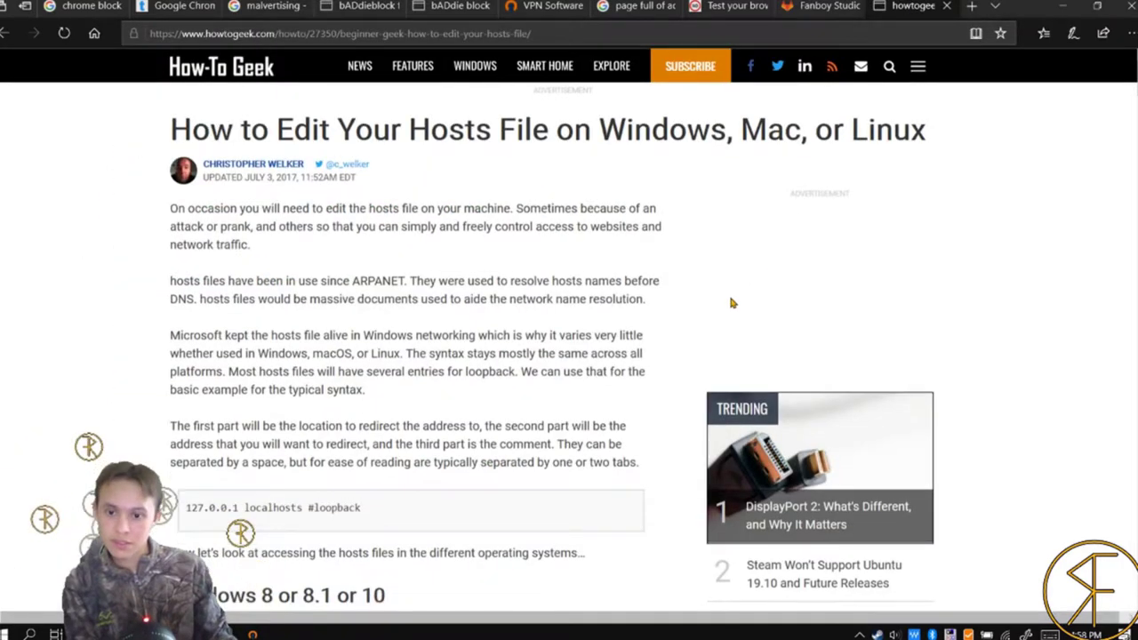
{"action": "scroll", "coordinate": [731, 303], "scroll_direction": "down", "scroll_amount": 10}
{"action": "scroll", "coordinate": [597, 342], "scroll_direction": "down", "scroll_amount": 5}
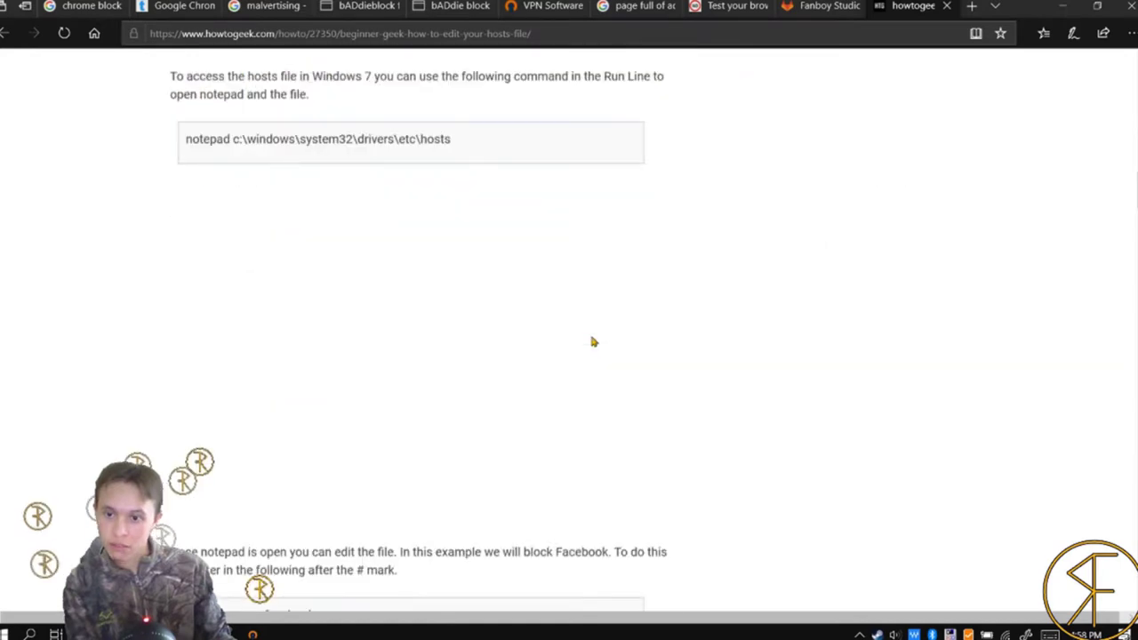
{"action": "scroll", "coordinate": [594, 342], "scroll_direction": "down", "scroll_amount": 5}
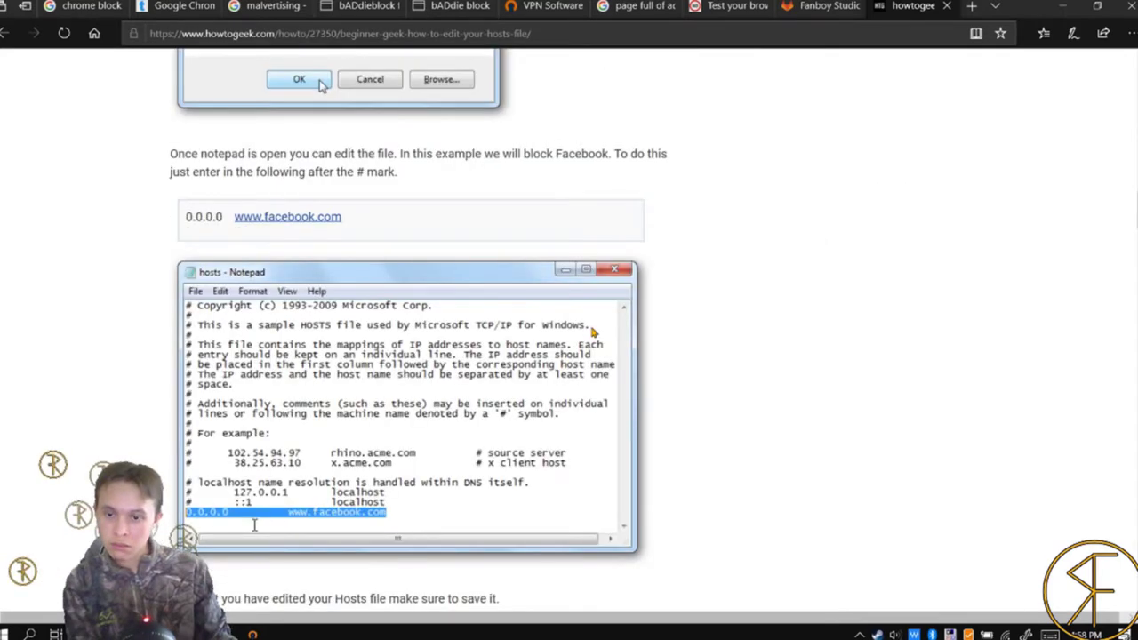
{"action": "scroll", "coordinate": [592, 331], "scroll_direction": "down", "scroll_amount": 5}
{"action": "scroll", "coordinate": [613, 244], "scroll_direction": "down", "scroll_amount": 5}
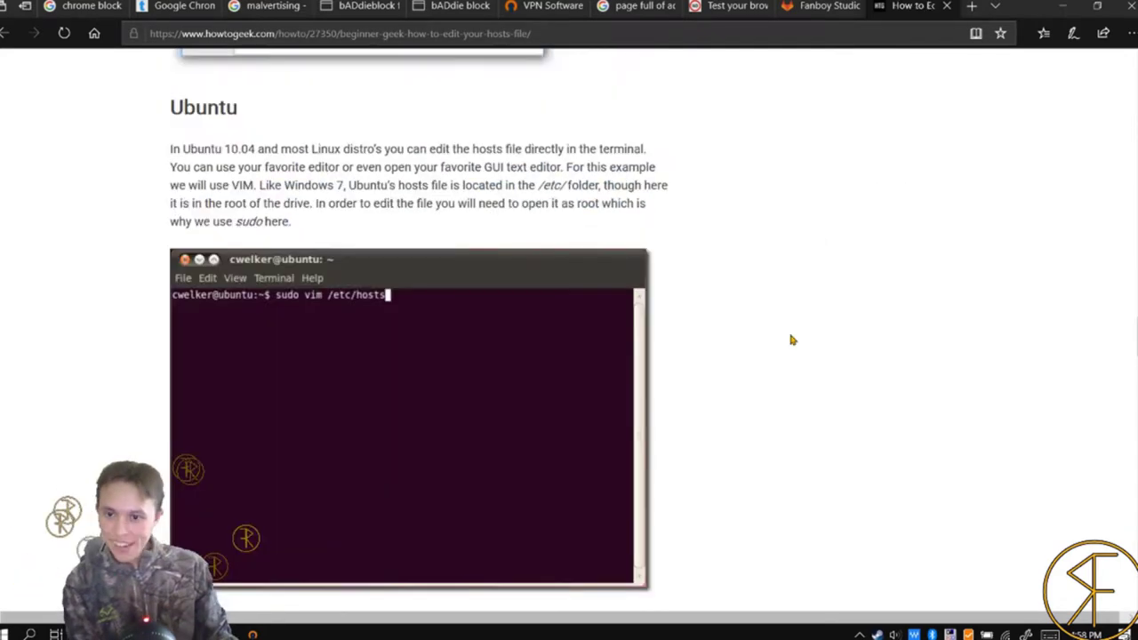
{"action": "key", "text": "alt+Left"}
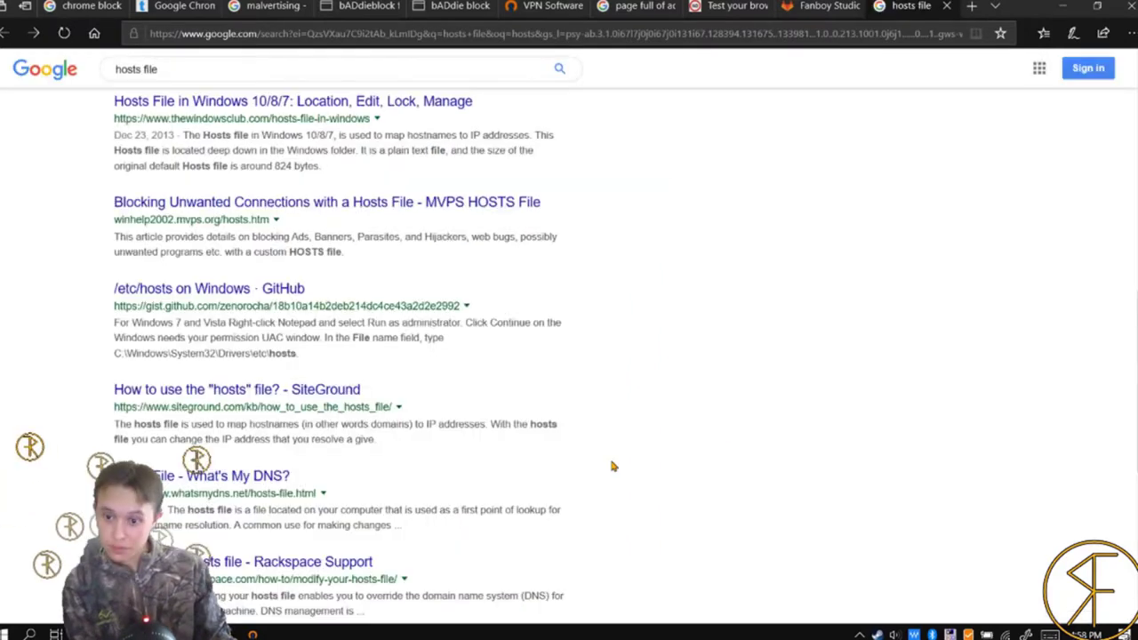
- Open the MVPS HOSTS page on blocking unwanted connections from the results and read down to its download section
{"action": "scroll", "coordinate": [612, 466], "scroll_direction": "up", "scroll_amount": 3}
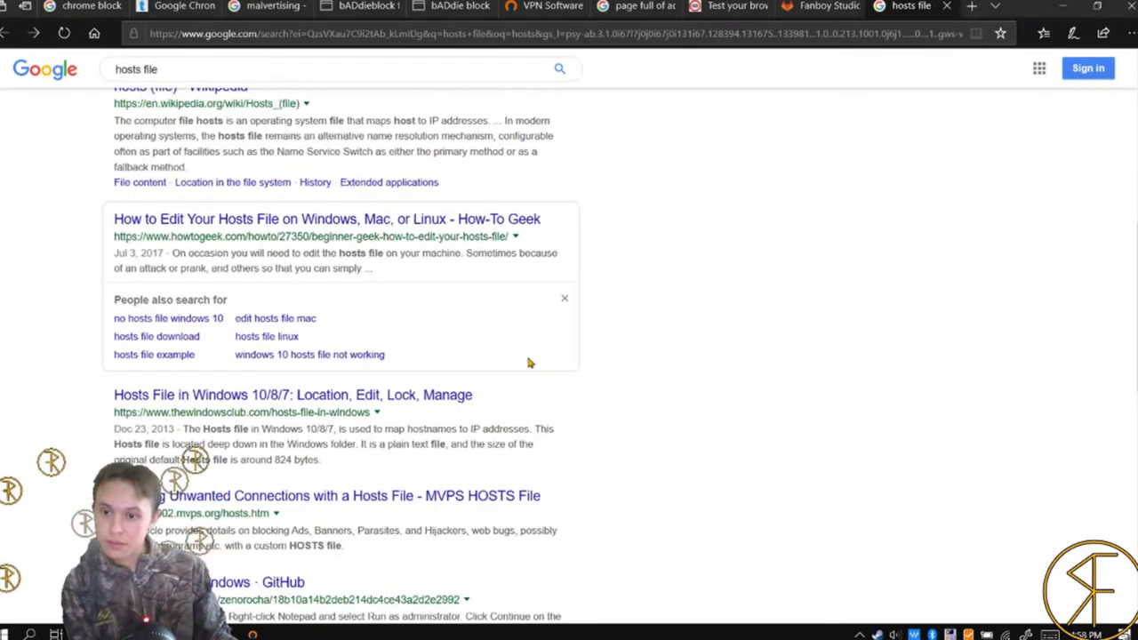
{"action": "left_click", "coordinate": [327, 497]}
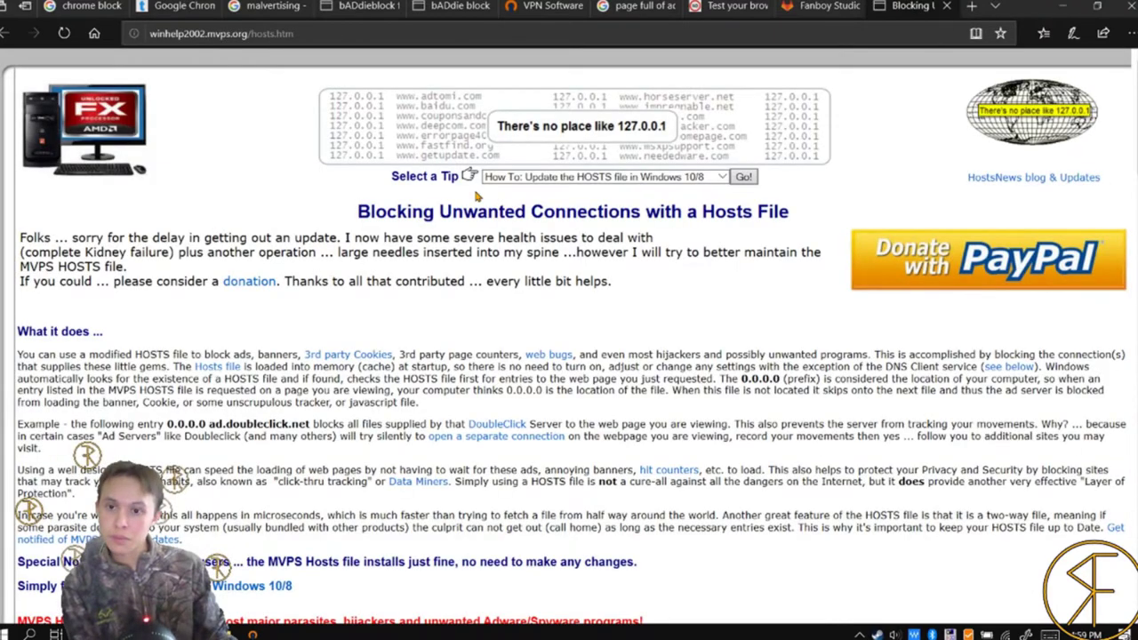
{"action": "scroll", "coordinate": [308, 335], "scroll_direction": "down", "scroll_amount": 3}
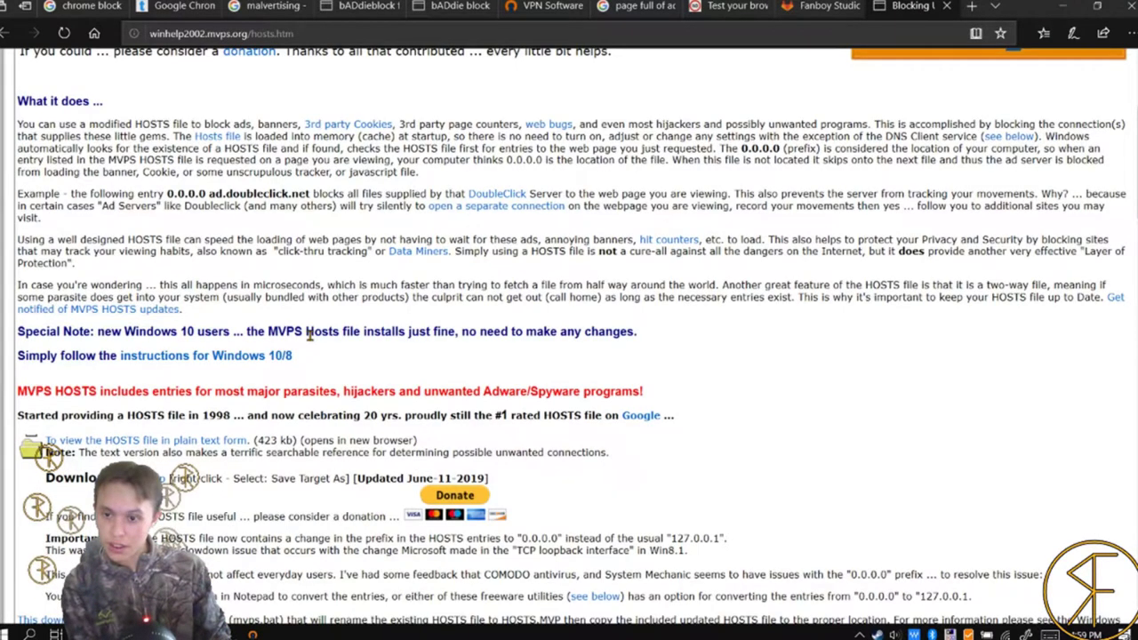
{"action": "scroll", "coordinate": [309, 335], "scroll_direction": "down", "scroll_amount": 1}
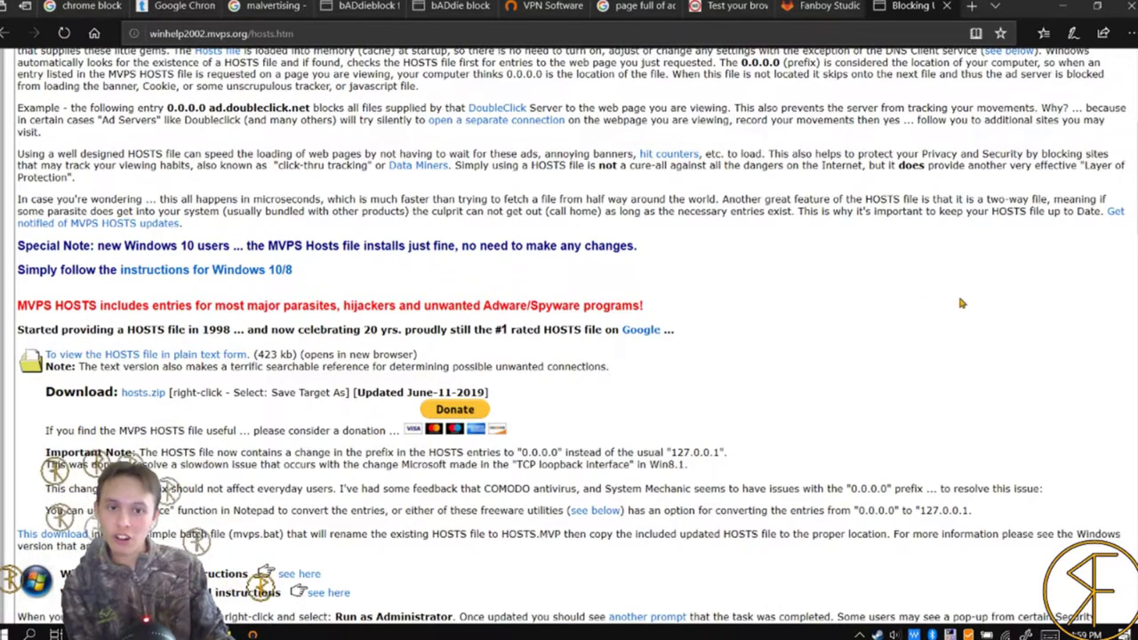
- Close the MVPS HOSTS page and read the badass-bADdie-block README on GitLab, including the raw file link and hosts file locations
{"action": "left_click", "coordinate": [947, 5]}
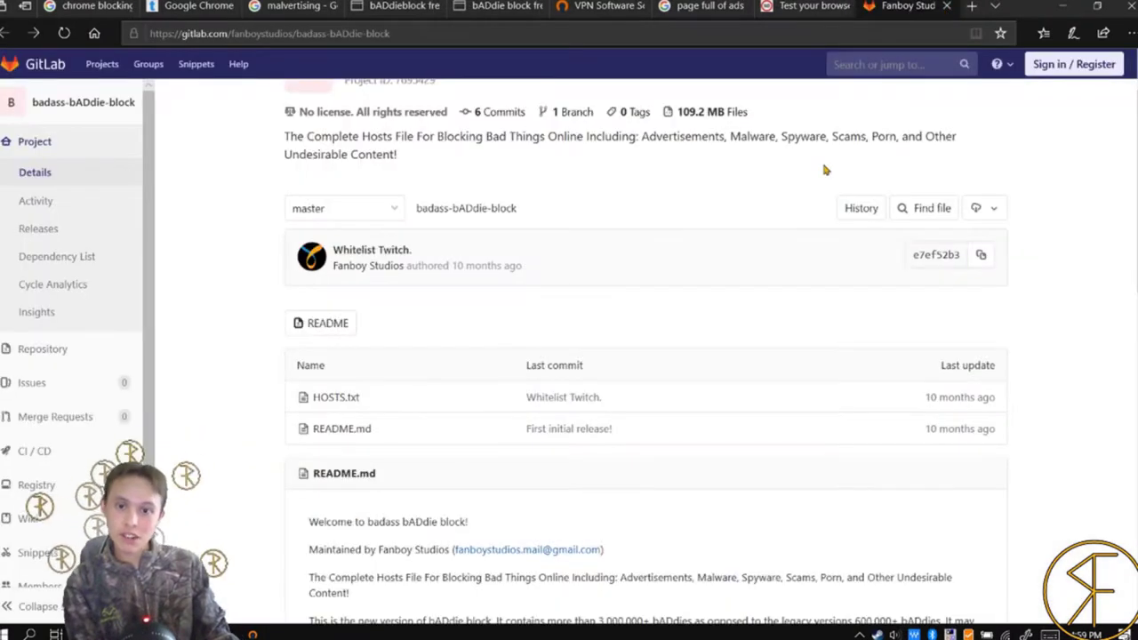
{"action": "scroll", "coordinate": [435, 492], "scroll_direction": "down", "scroll_amount": 5}
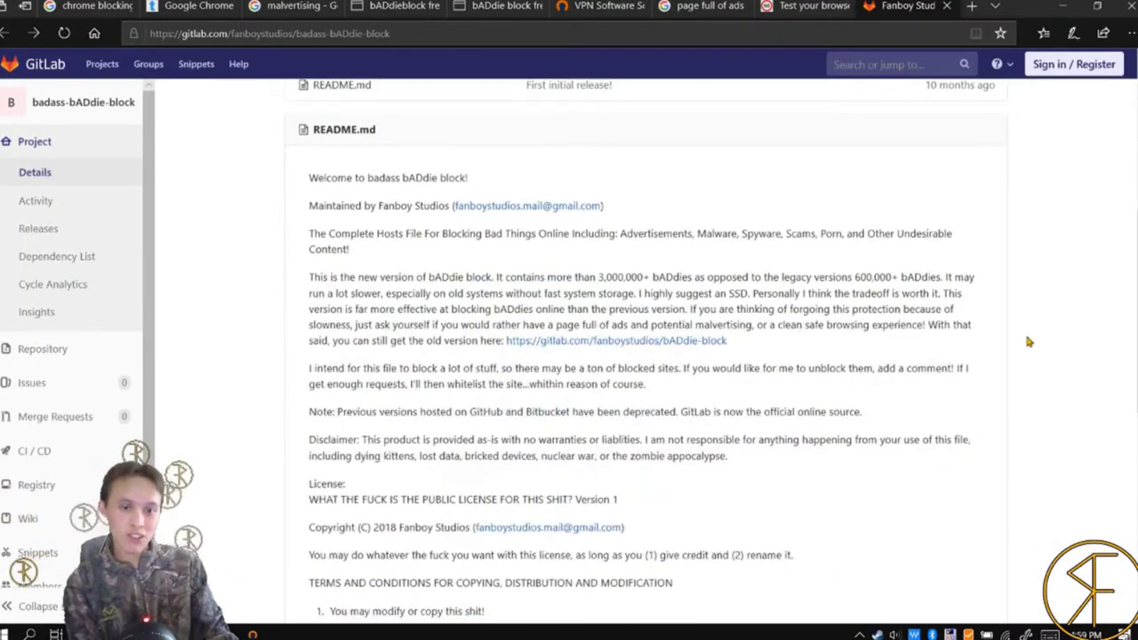
{"action": "scroll", "coordinate": [938, 348], "scroll_direction": "down", "scroll_amount": 4}
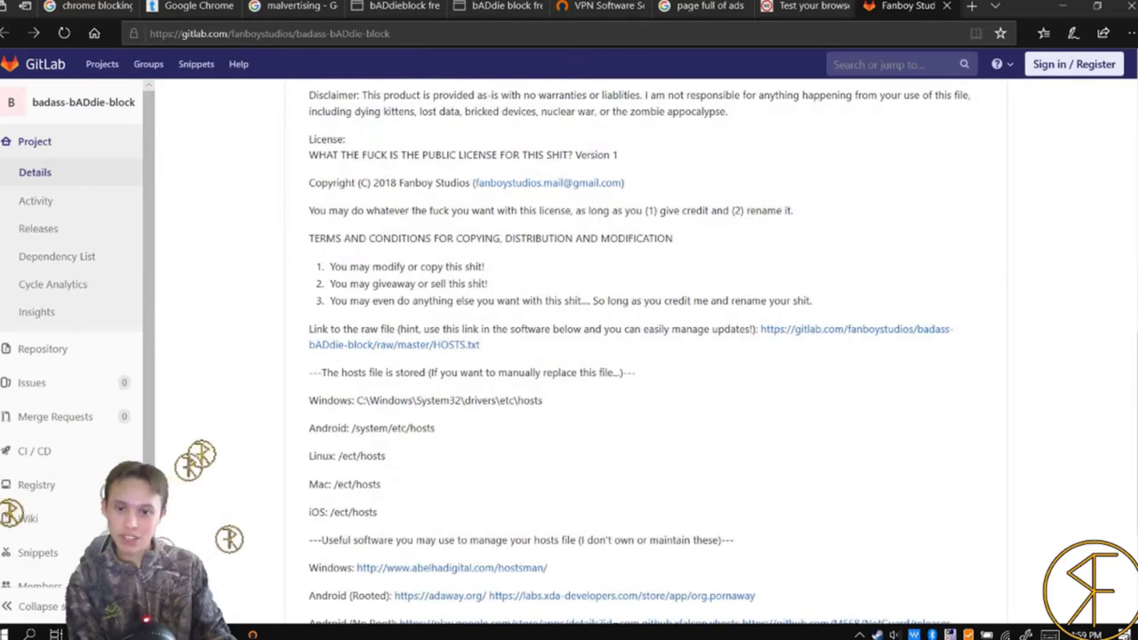
{"action": "left_click_drag", "start_coordinate": [1135, 371], "coordinate": [1116, 62]}
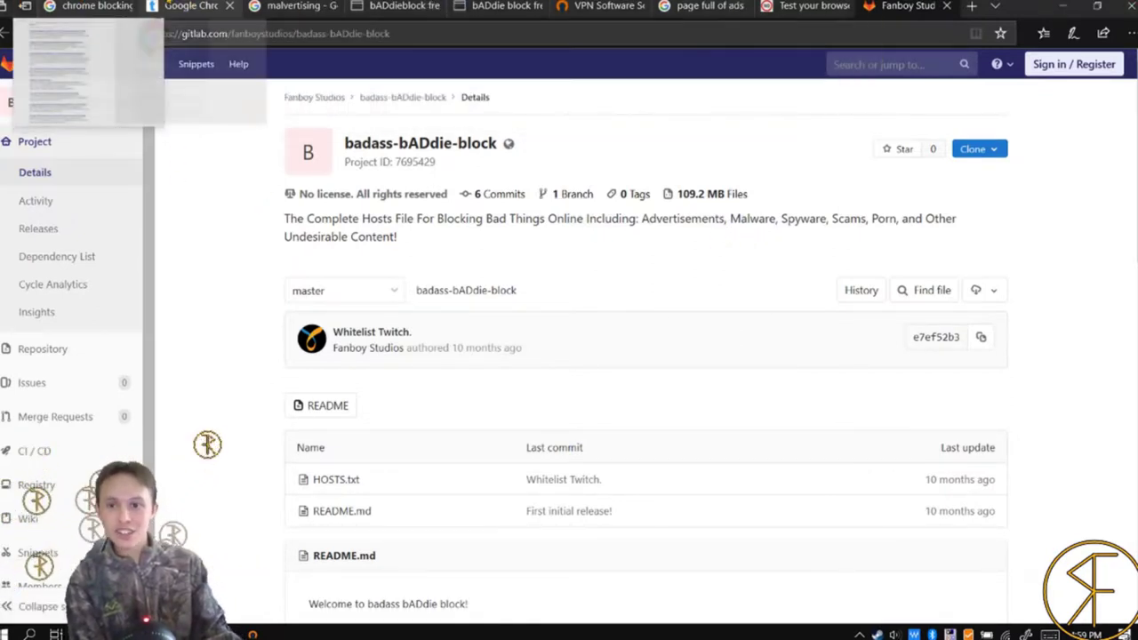
{"action": "mouse_move", "coordinate": [187, 7]}
{"action": "left_click", "coordinate": [93, 6]}
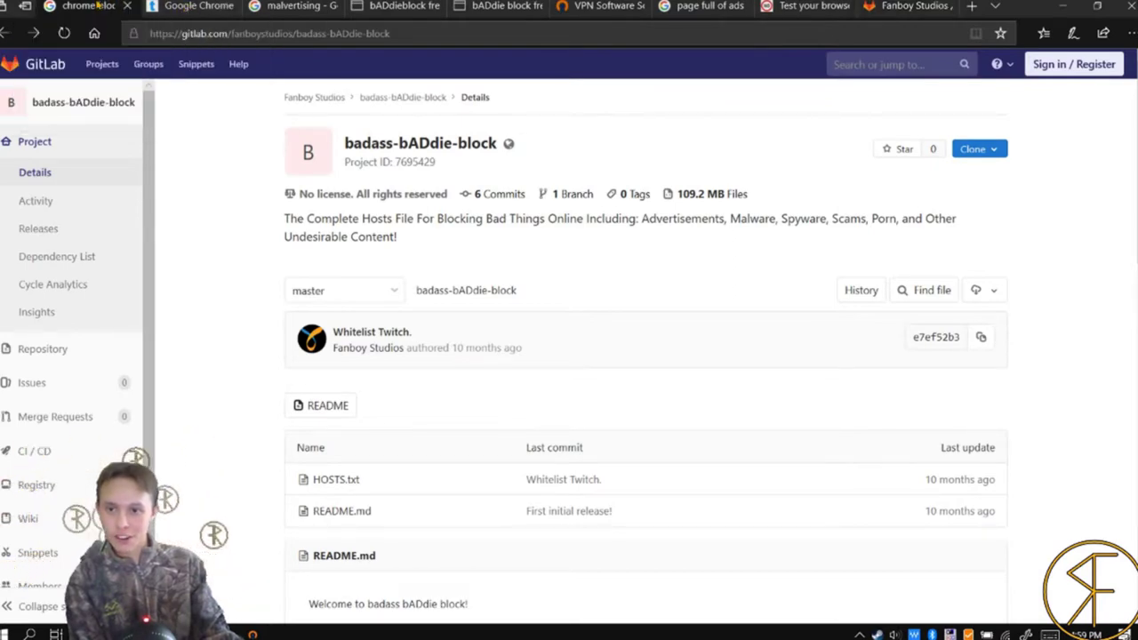
{"action": "left_click", "coordinate": [216, 5]}
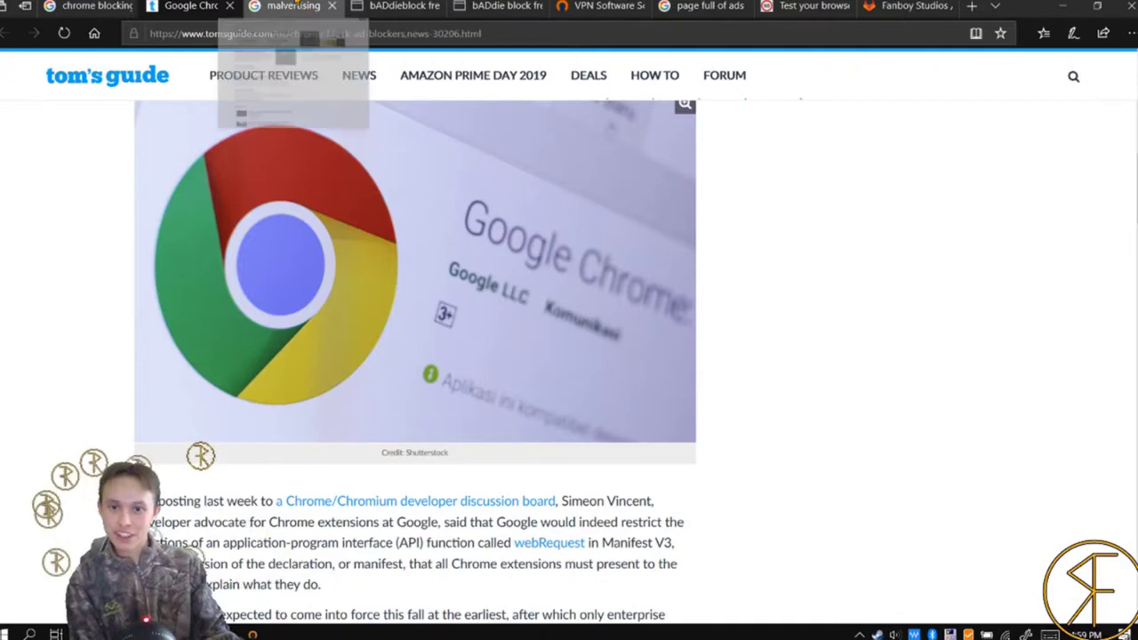
{"action": "left_click", "coordinate": [295, 6]}
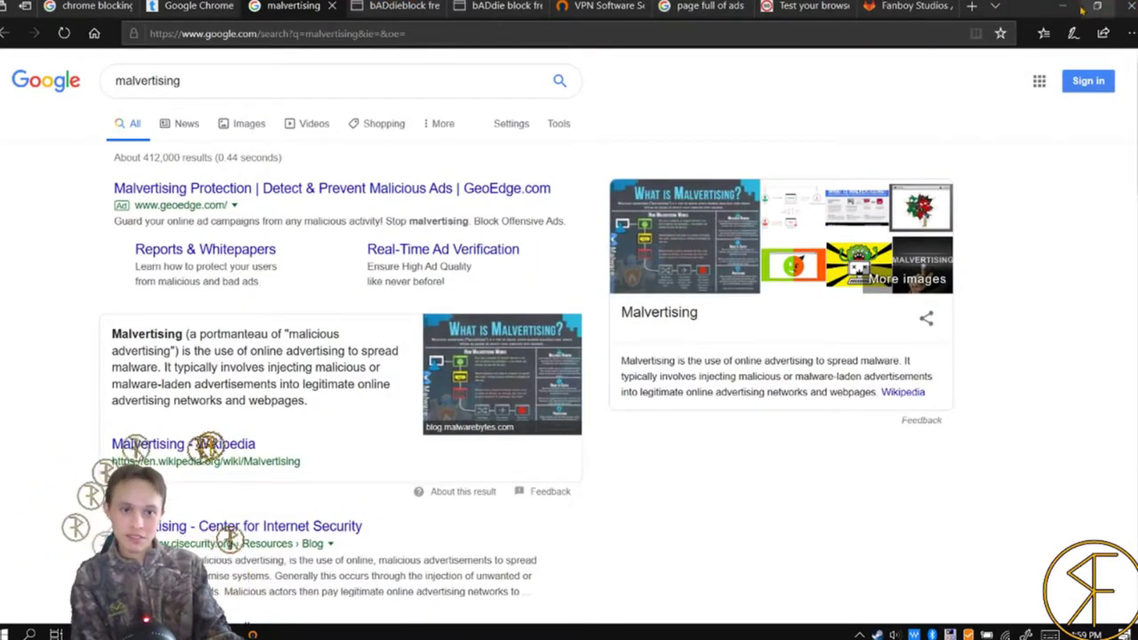
{"action": "left_click", "coordinate": [904, 6]}
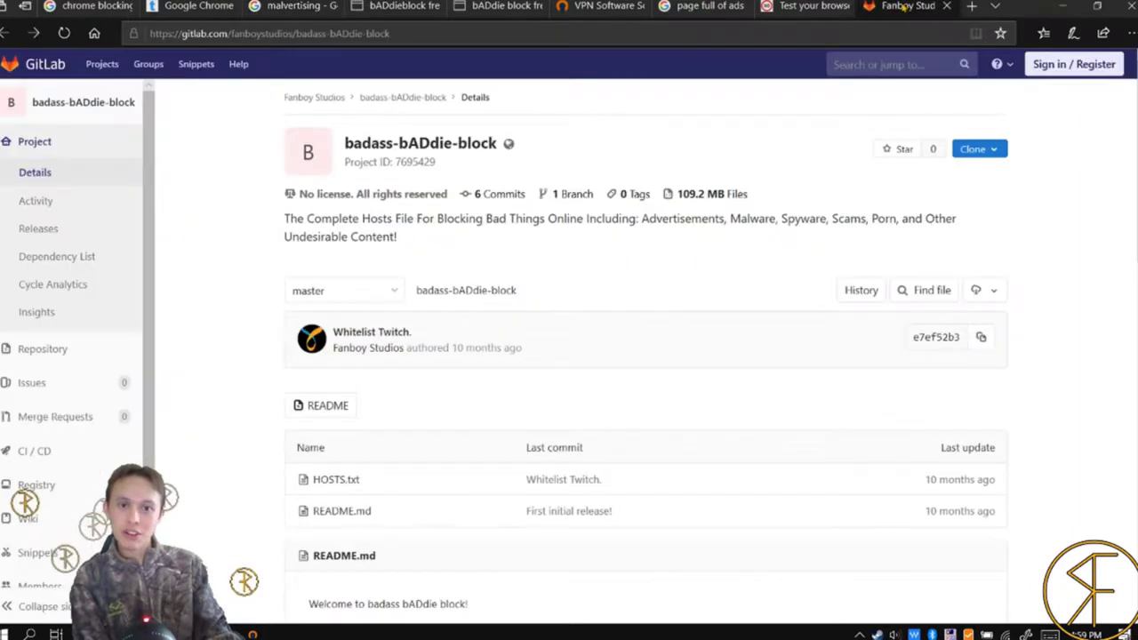
{"action": "key", "text": "ctrl+1"}
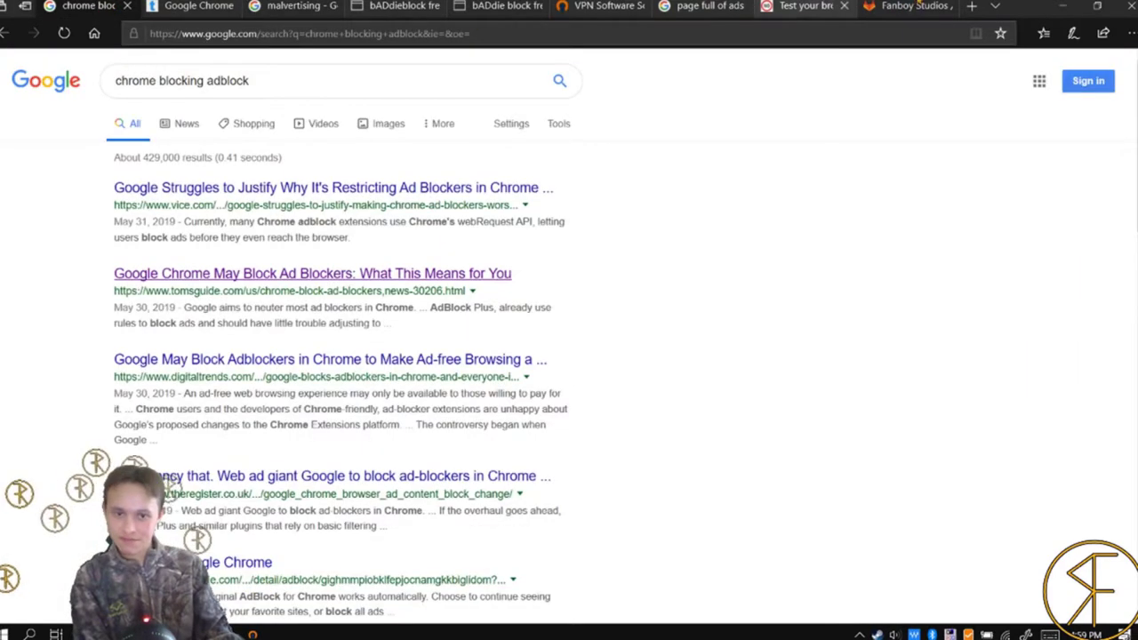
{"action": "left_click", "coordinate": [972, 6]}
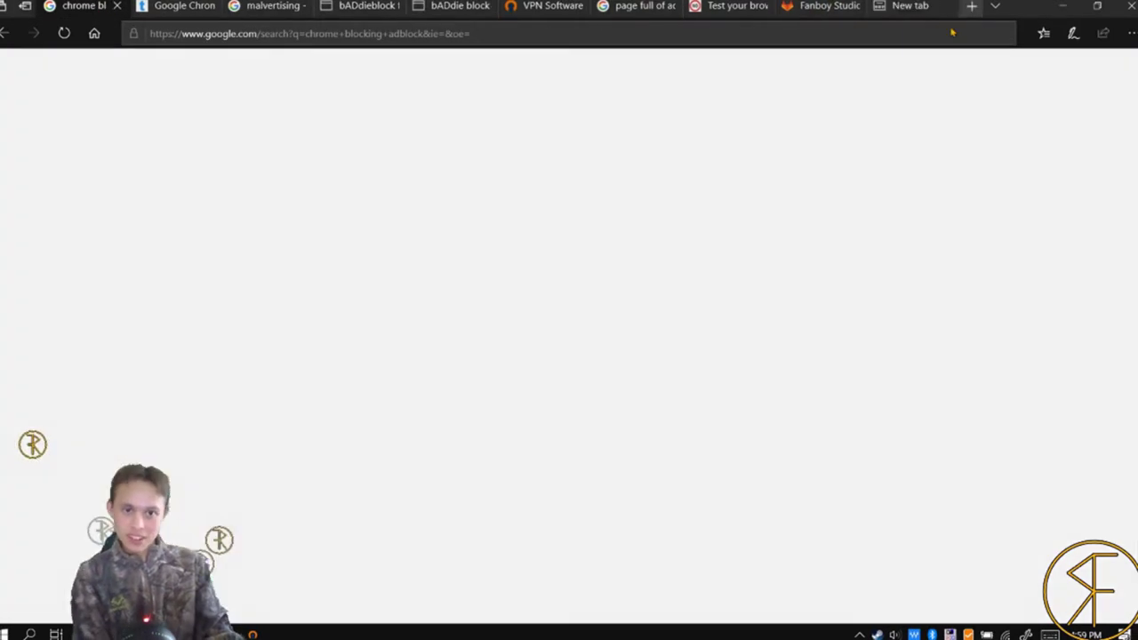
{"action": "type", "text": "10"}
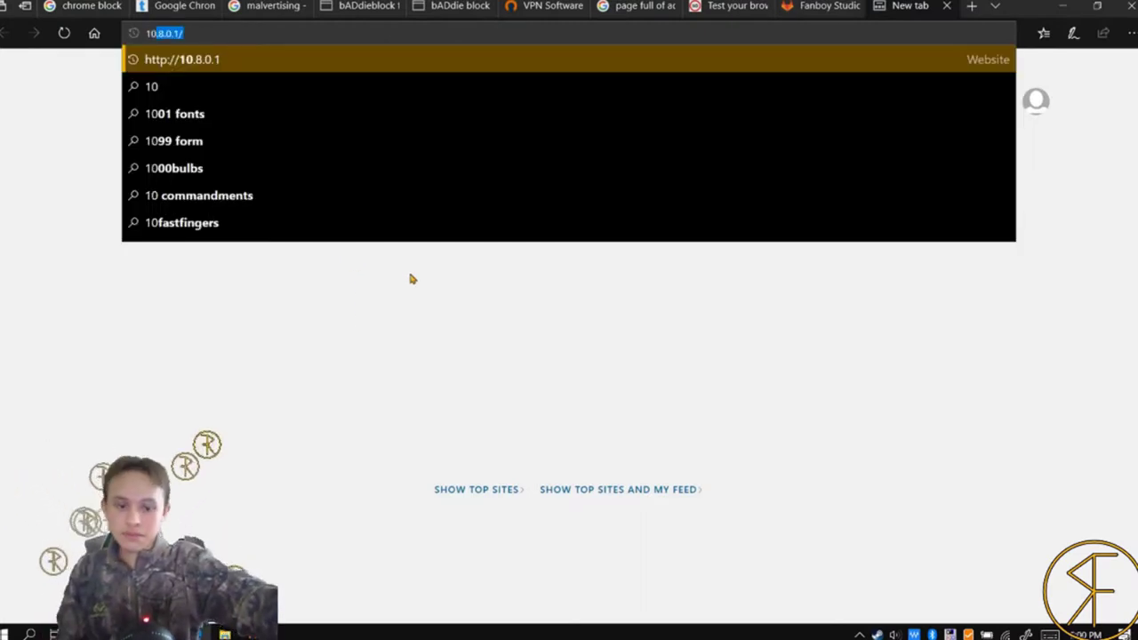
{"action": "key", "text": "Right"}
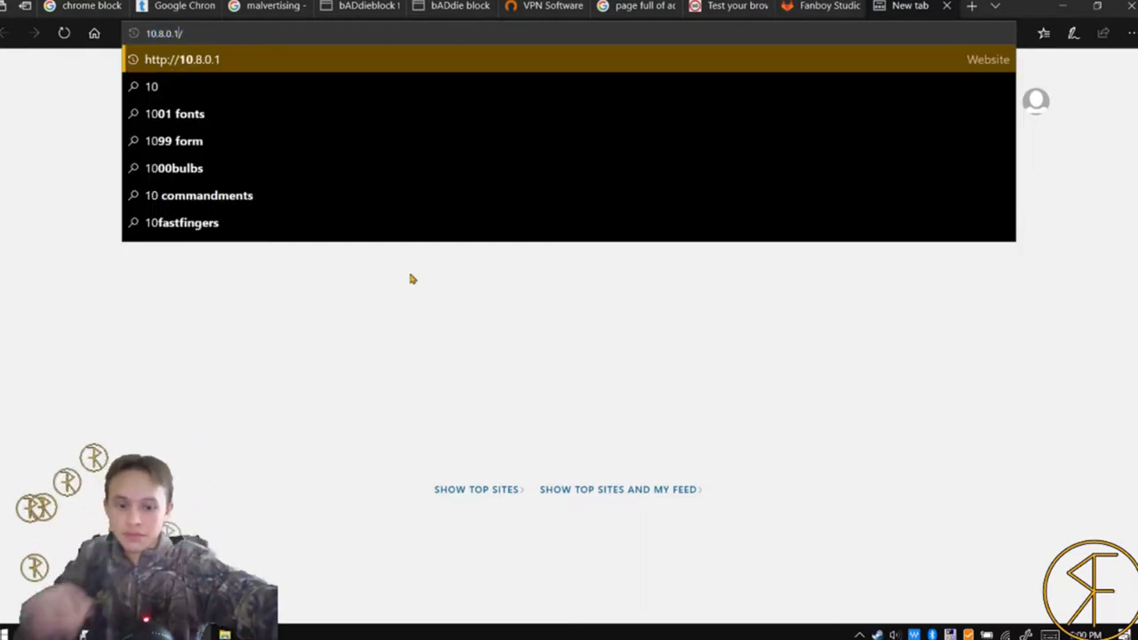
{"action": "key", "text": "Home"}
{"action": "type", "text": "http"}
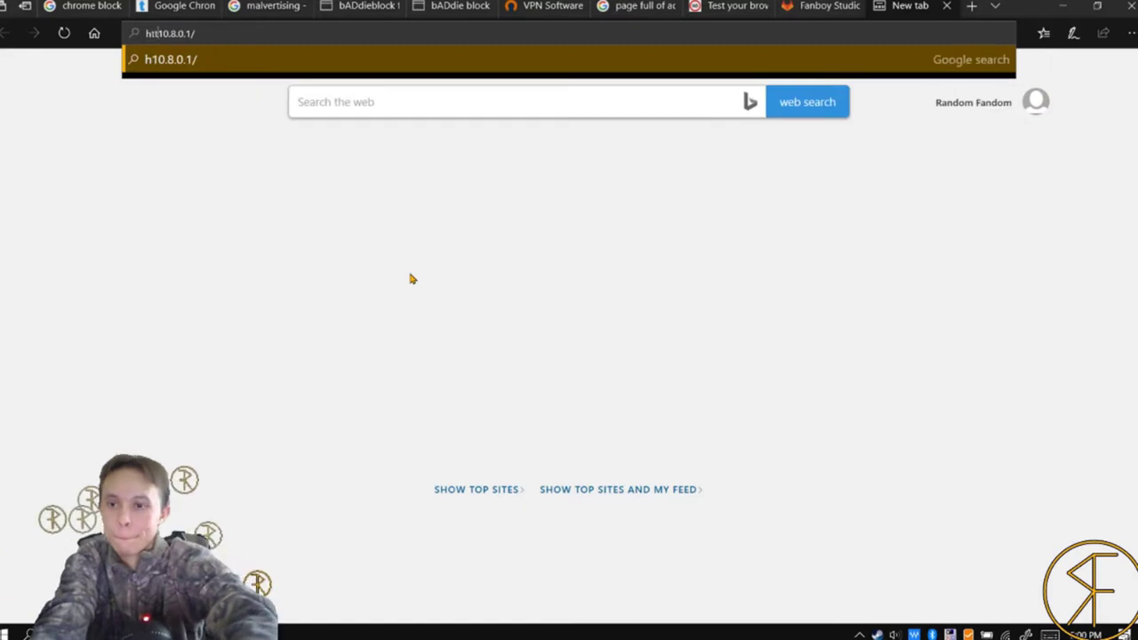
{"action": "type", "text": "://"}
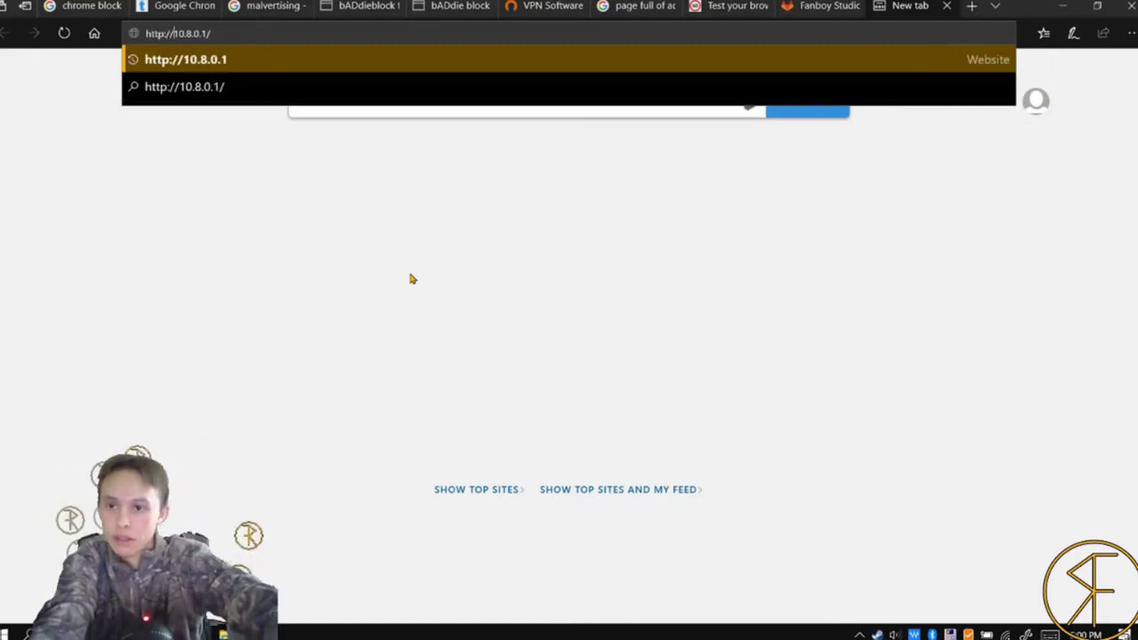
{"action": "key", "text": "Return"}
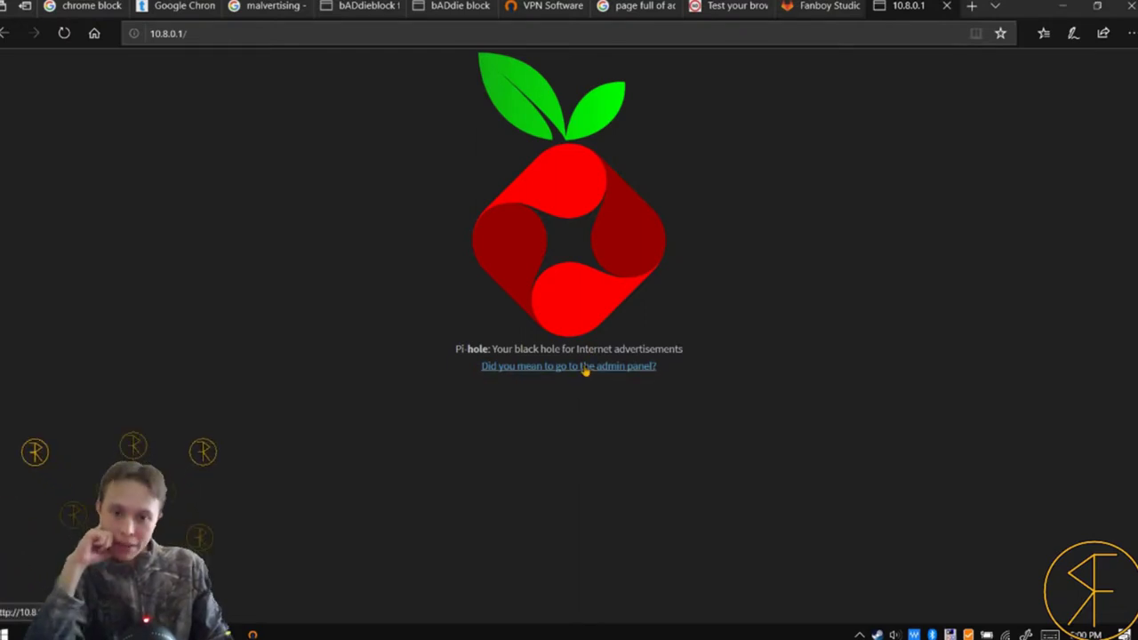
{"action": "left_click", "coordinate": [605, 365]}
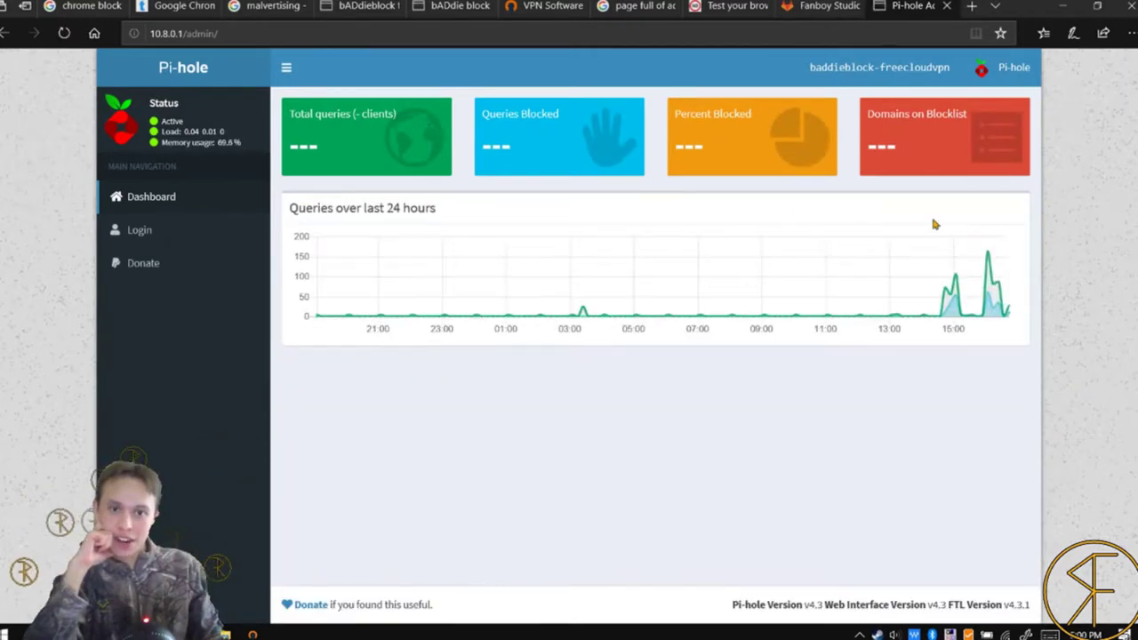
{"action": "mouse_move", "coordinate": [887, 156]}
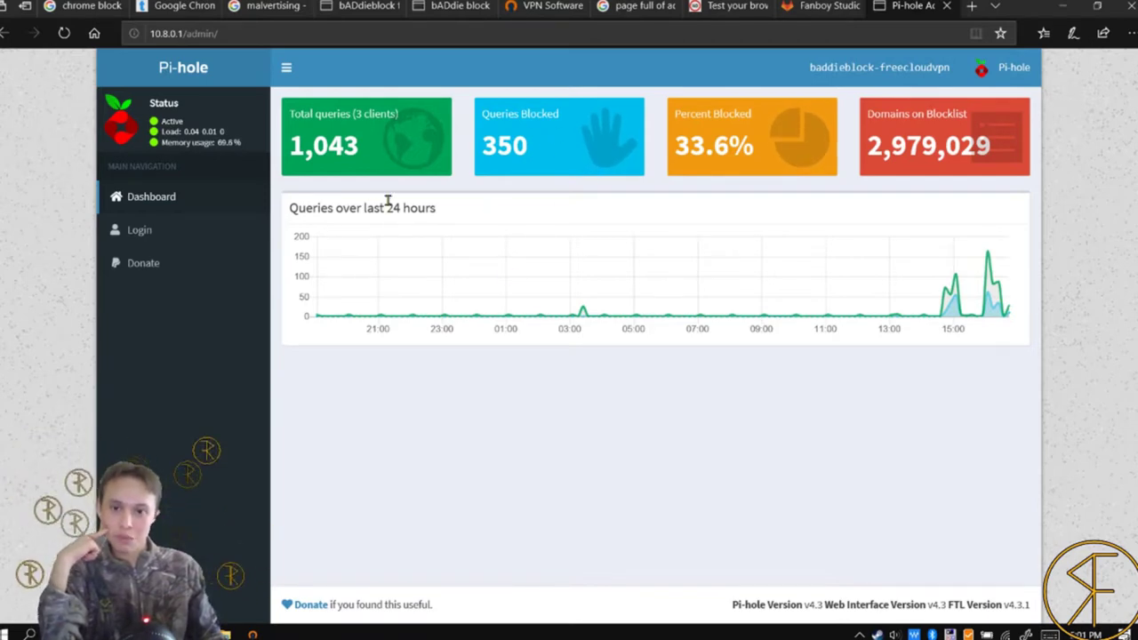
{"action": "mouse_move", "coordinate": [481, 283]}
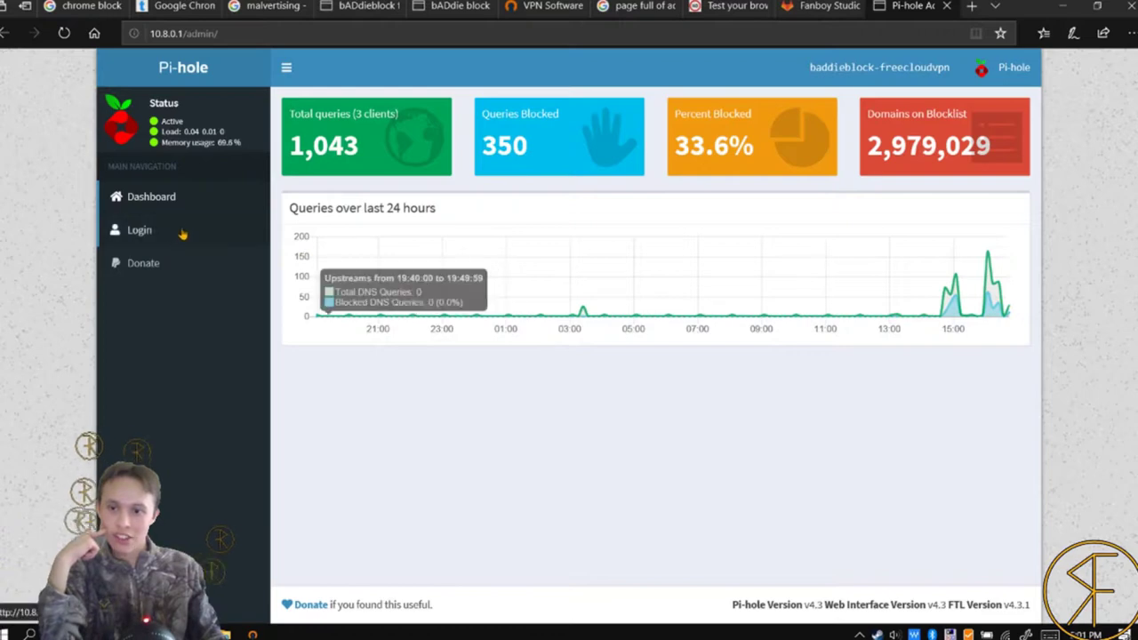
- Try to log in to the Pi-hole admin panel with the account password
{"action": "left_click", "coordinate": [139, 230]}
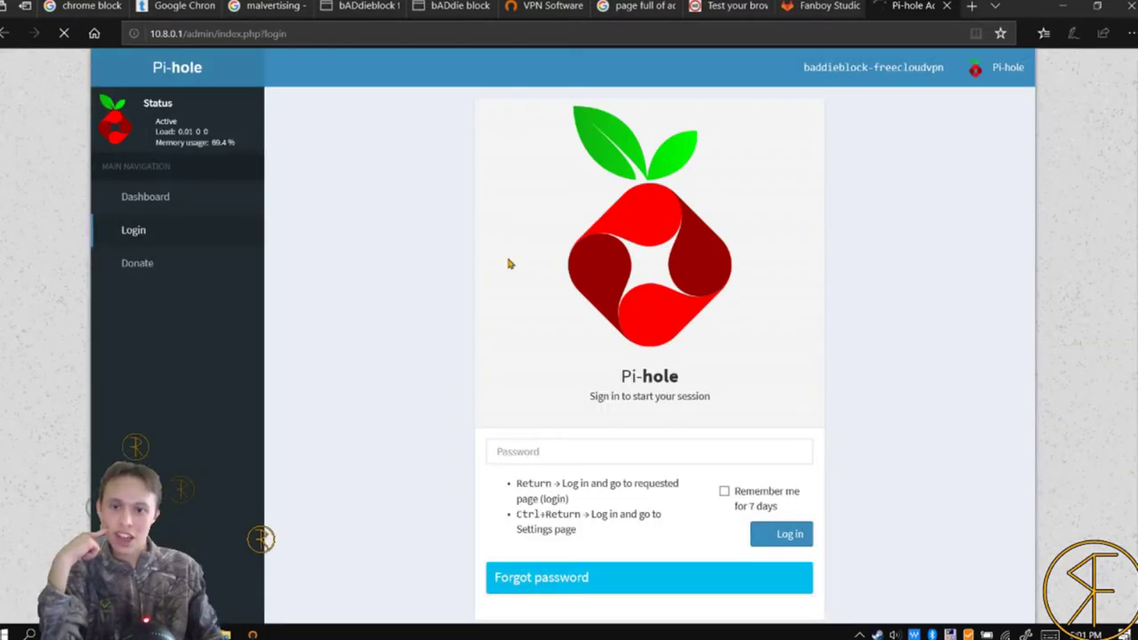
{"action": "scroll", "coordinate": [578, 356], "scroll_direction": "down", "scroll_amount": 1}
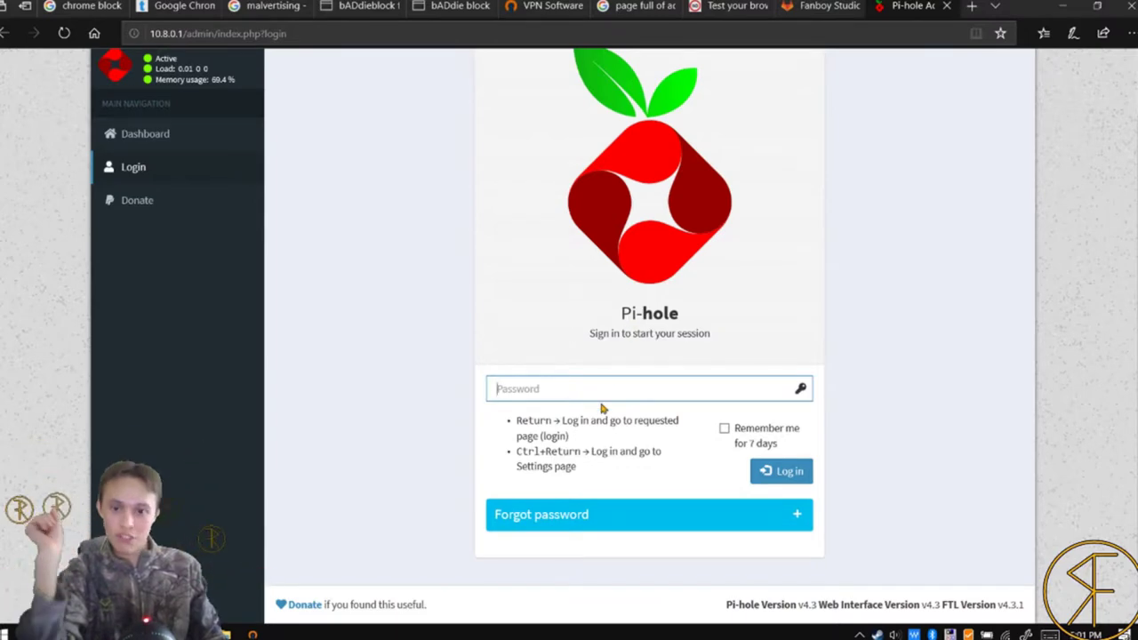
{"action": "type", "text": "•"}
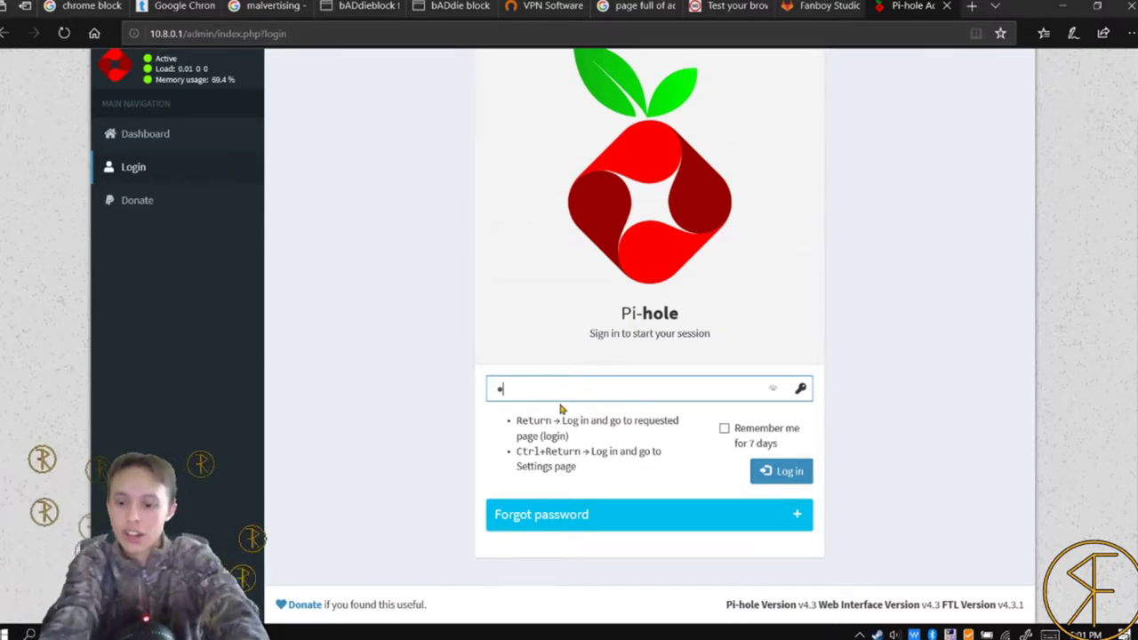
{"action": "type", "text": "••"}
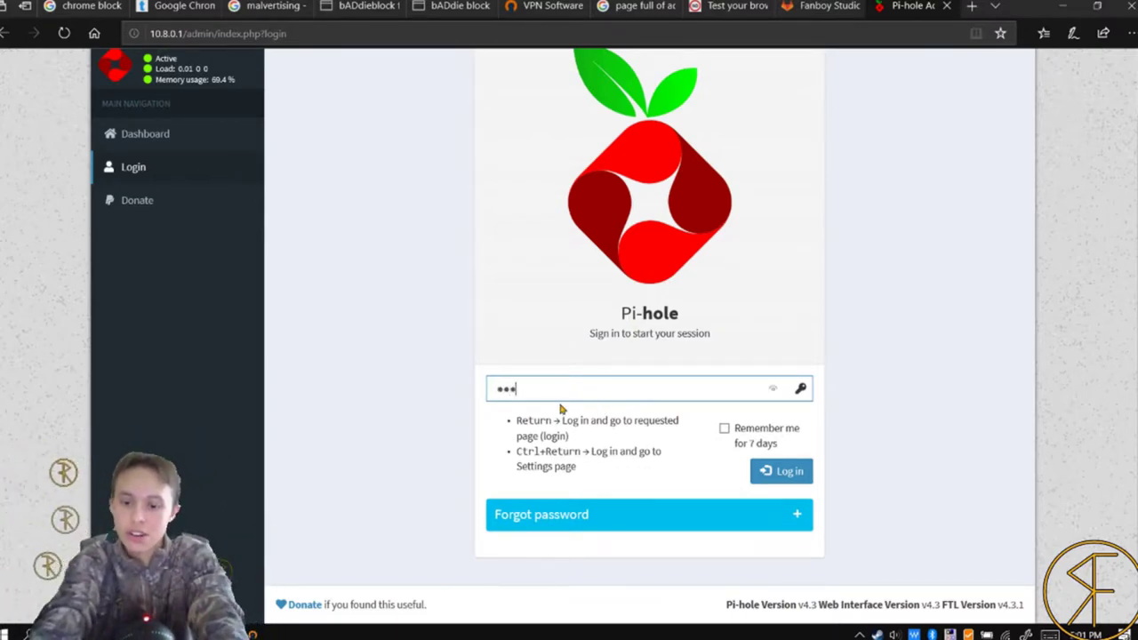
{"action": "type", "text": "•••••••"}
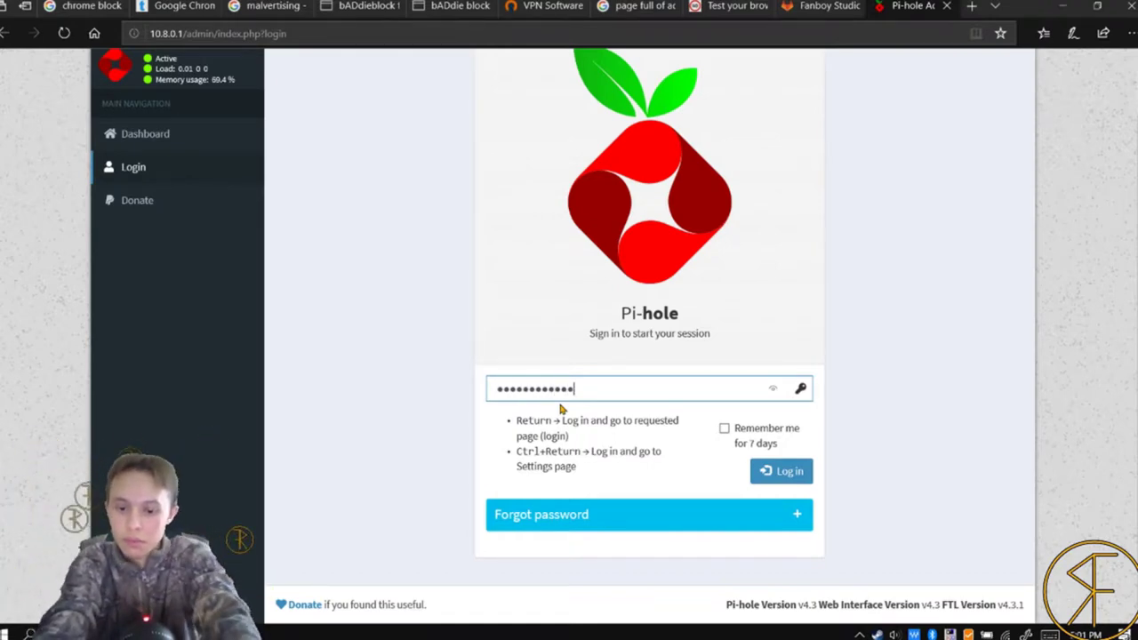
{"action": "type", "text": "••••••"}
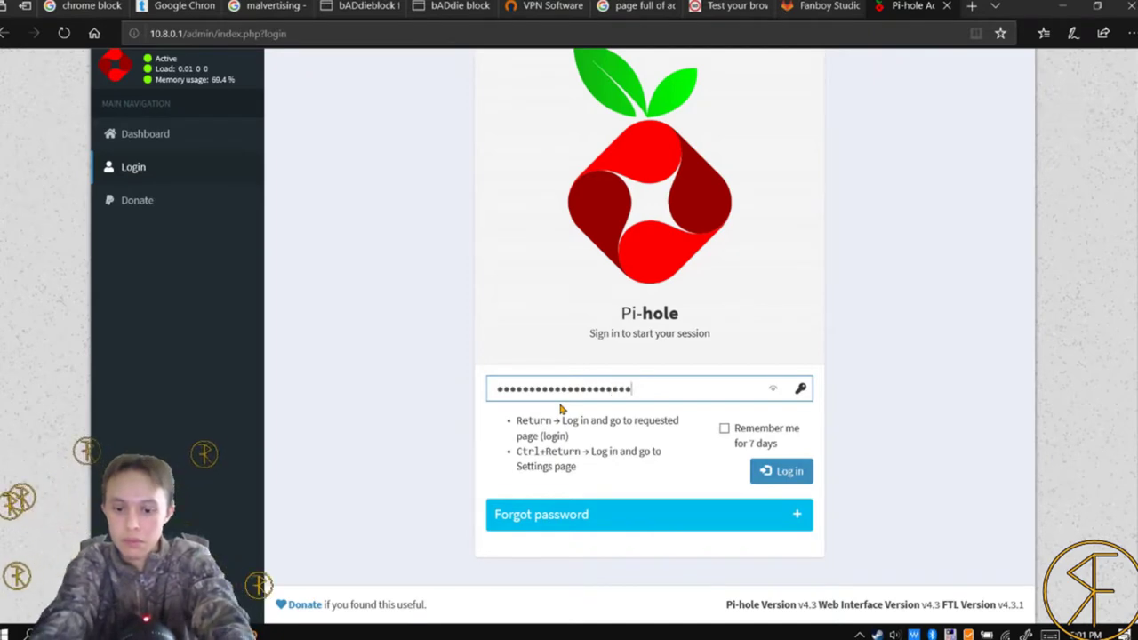
{"action": "type", "text": "••••"}
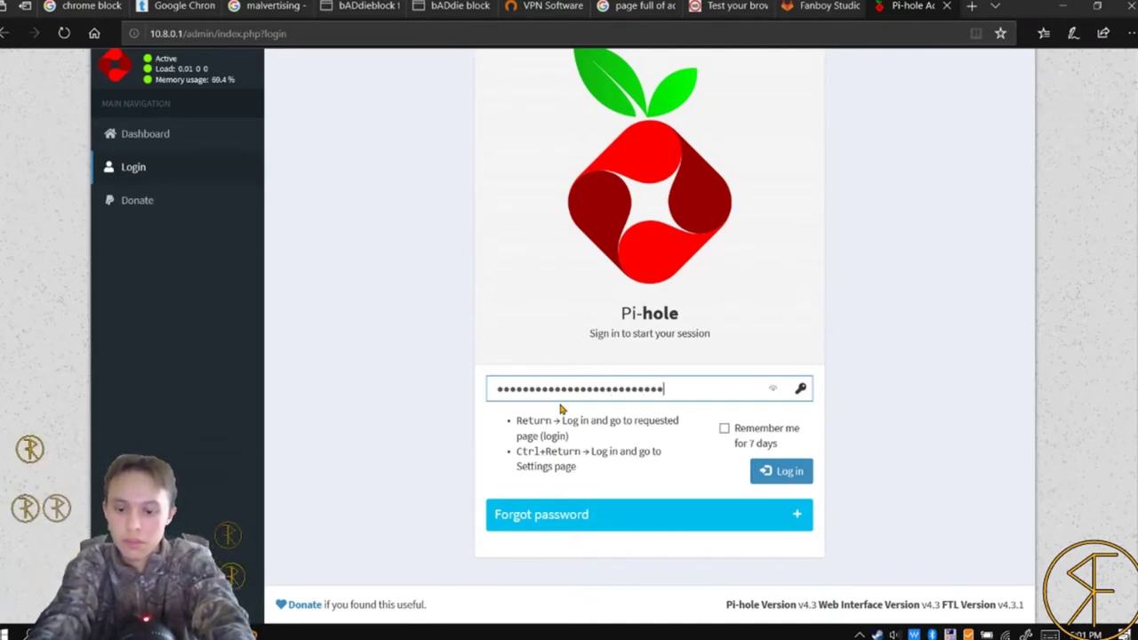
{"action": "type", "text": "•••"}
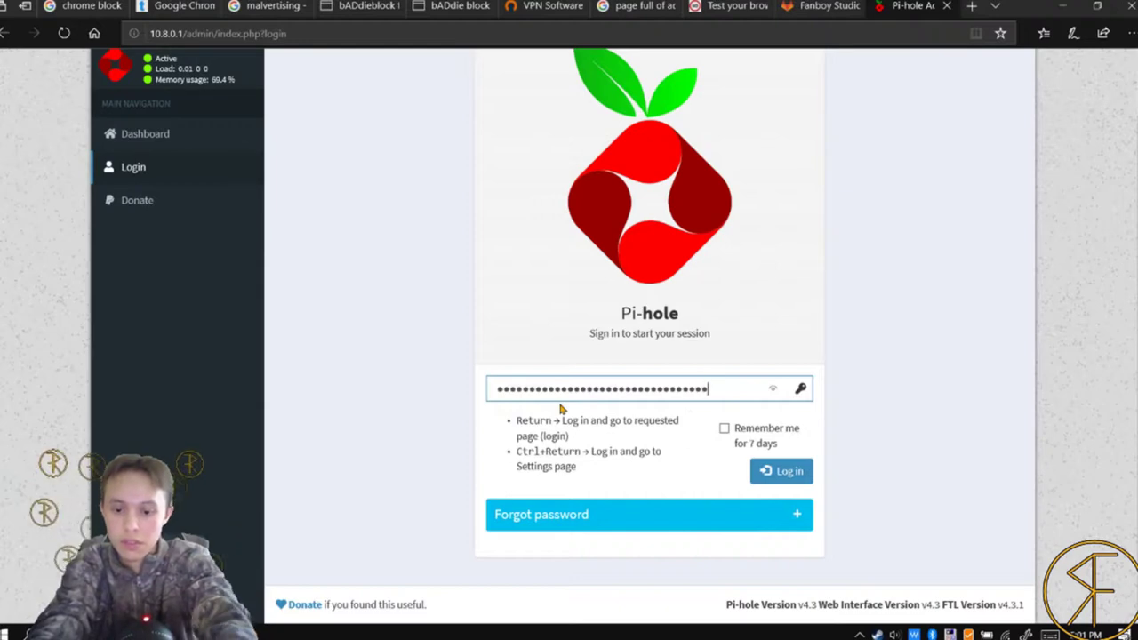
{"action": "key", "text": "Return"}
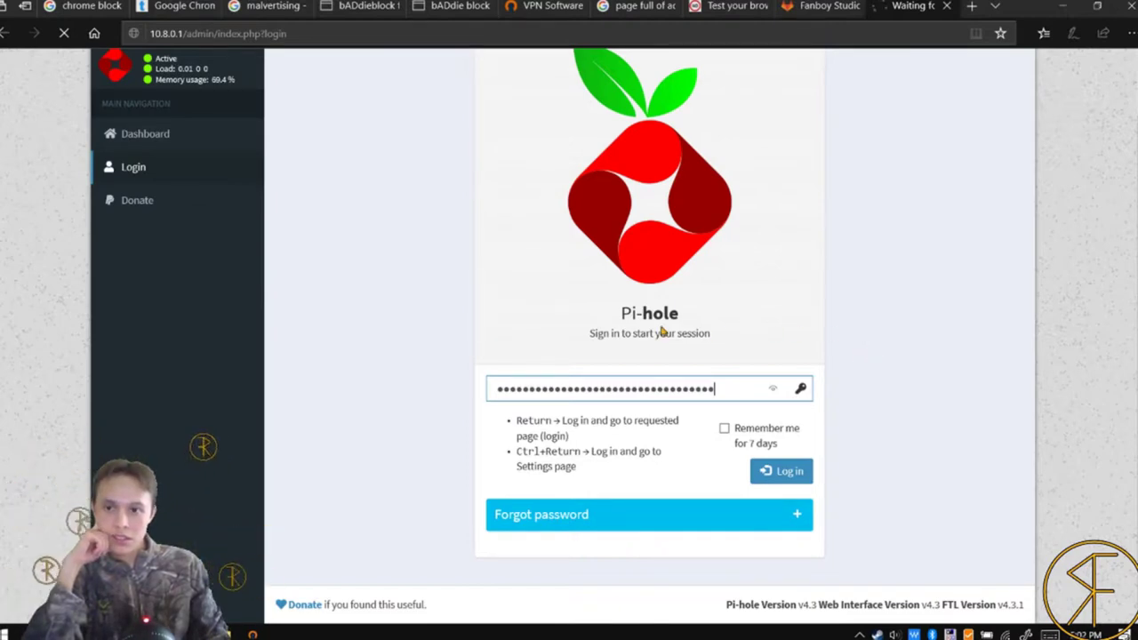
- Close the extra blank tab and try to open the Pi-hole dashboard again from the login page
{"action": "left_click", "coordinate": [860, 635]}
{"action": "left_click", "coordinate": [859, 635]}
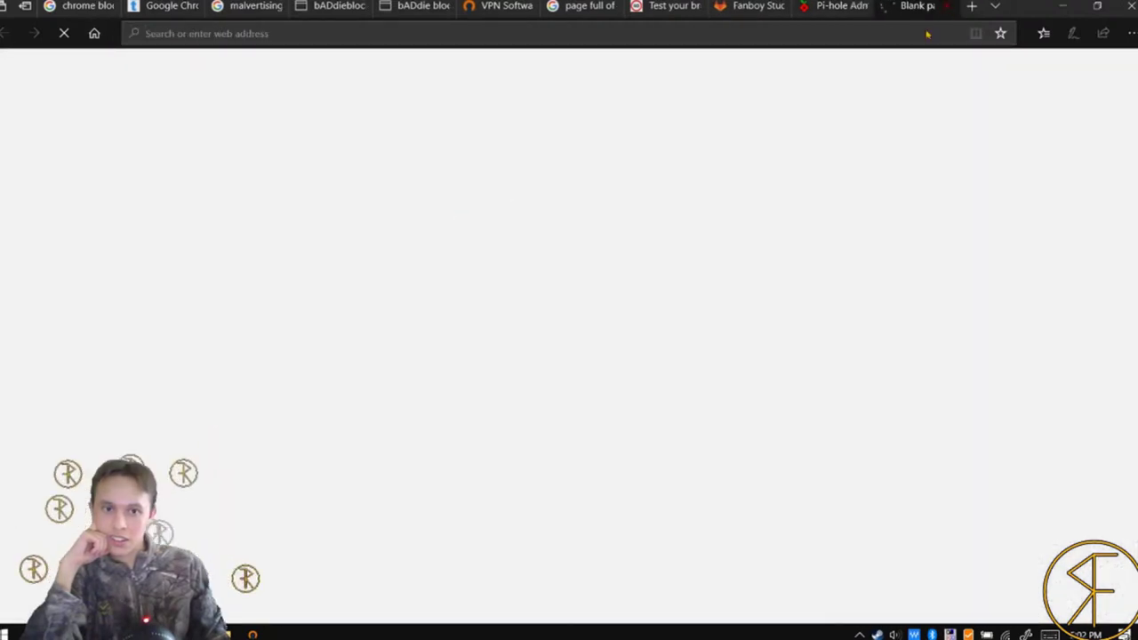
{"action": "left_click", "coordinate": [947, 6]}
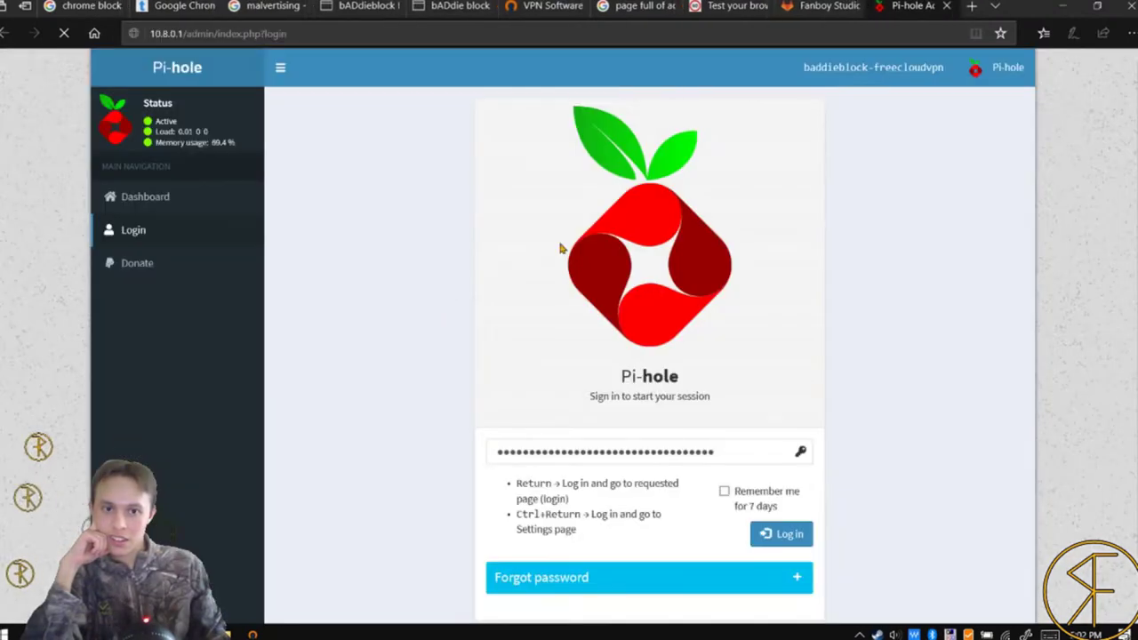
{"action": "left_click", "coordinate": [168, 199]}
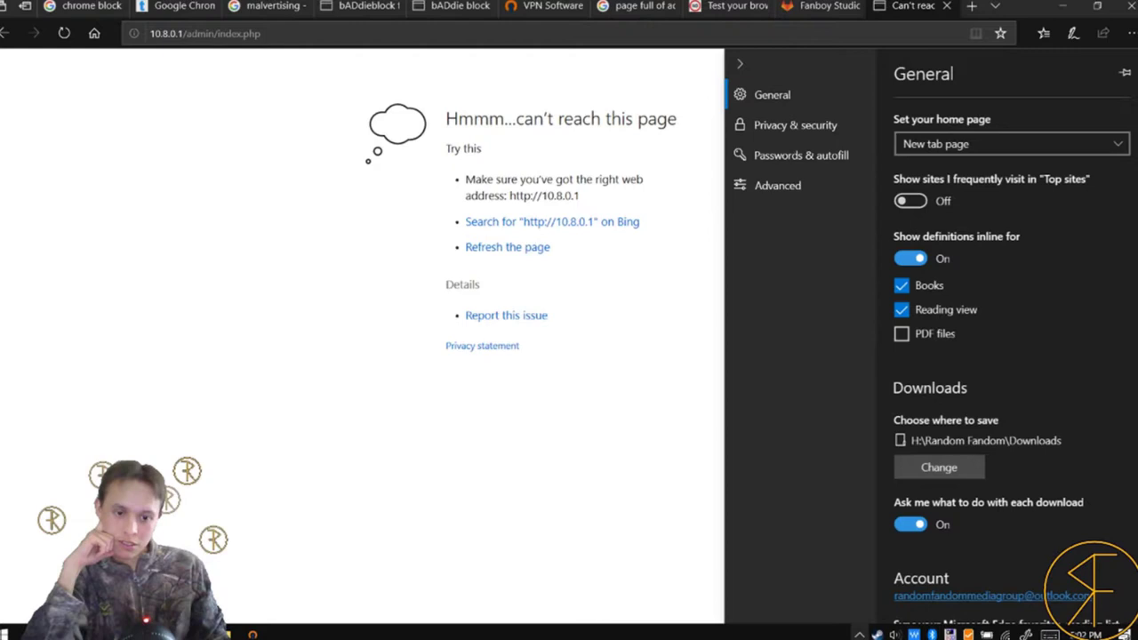
- Disconnect and reconnect the bADdieblockfreecloudvpn udp split tunnel VPN profile, and reload the Pi-hole admin page
{"action": "left_click", "coordinate": [859, 634]}
{"action": "right_click", "coordinate": [859, 487]}
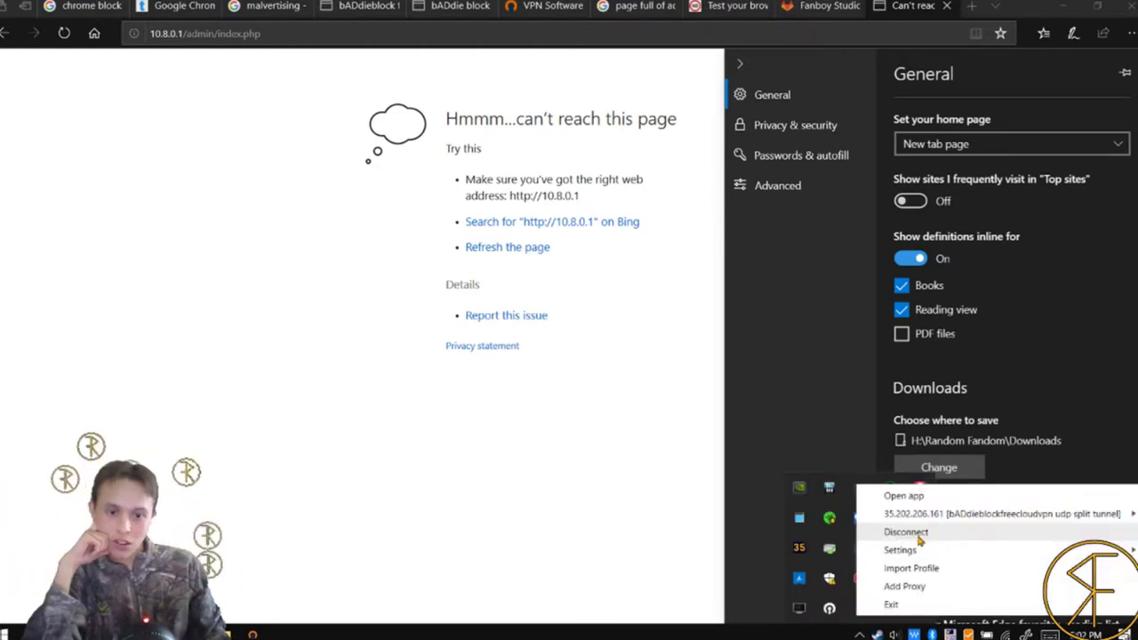
{"action": "left_click", "coordinate": [918, 534]}
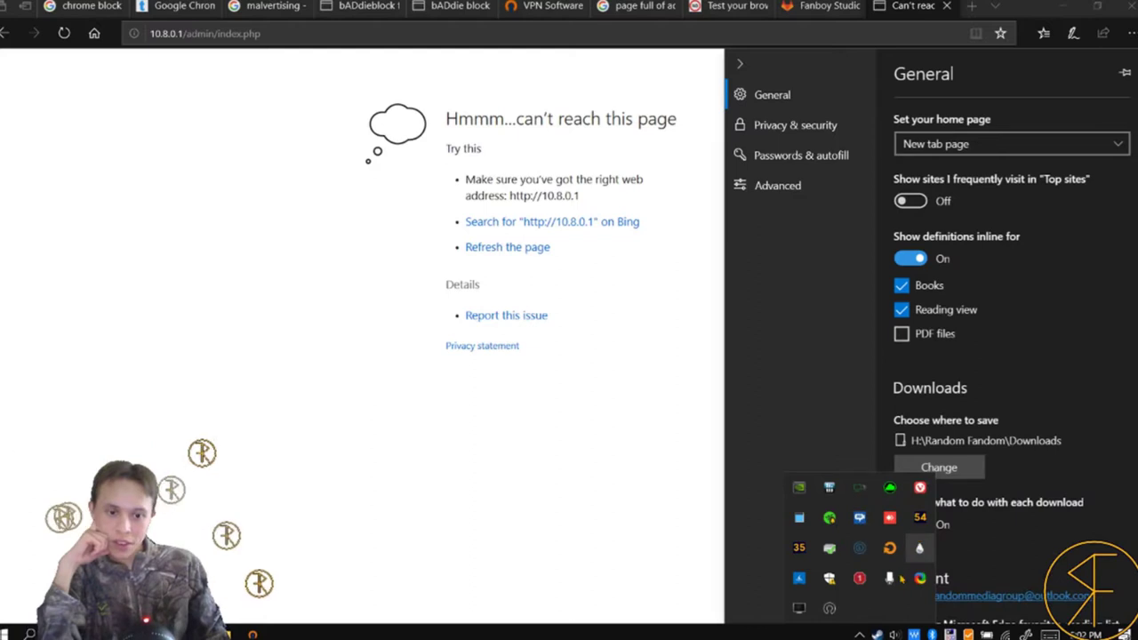
{"action": "right_click", "coordinate": [833, 611]}
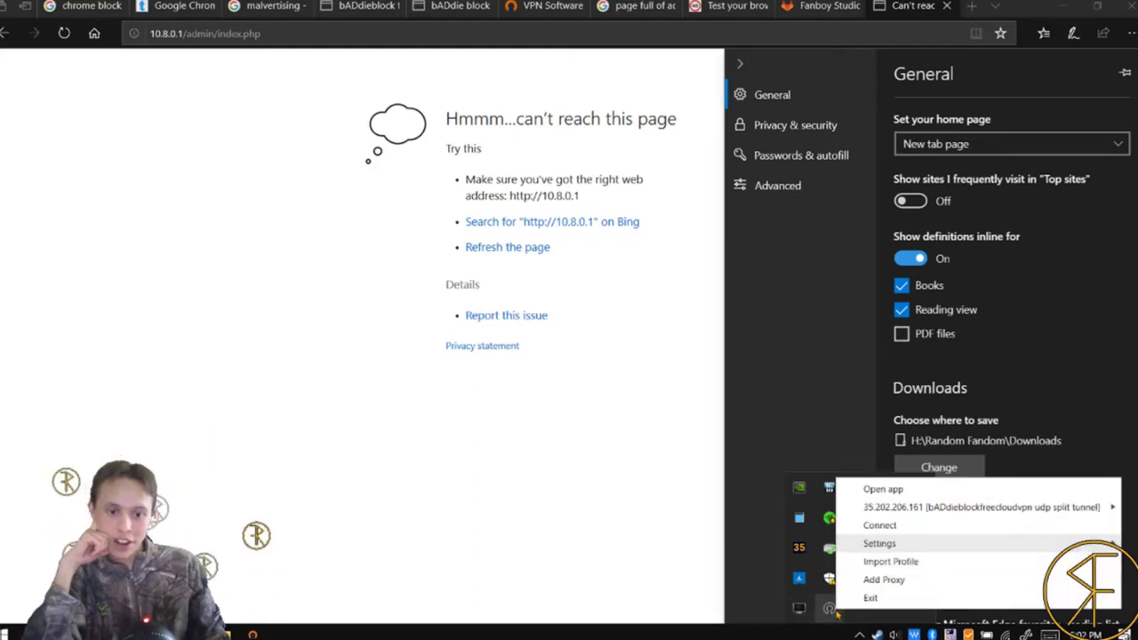
{"action": "left_click", "coordinate": [904, 527]}
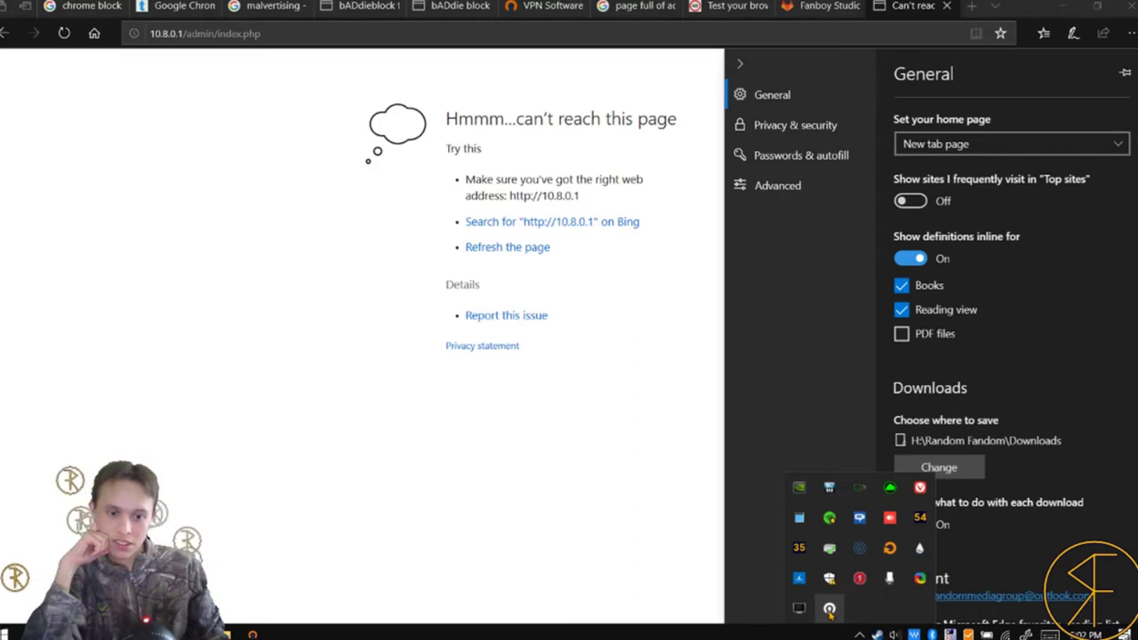
{"action": "left_click", "coordinate": [64, 33]}
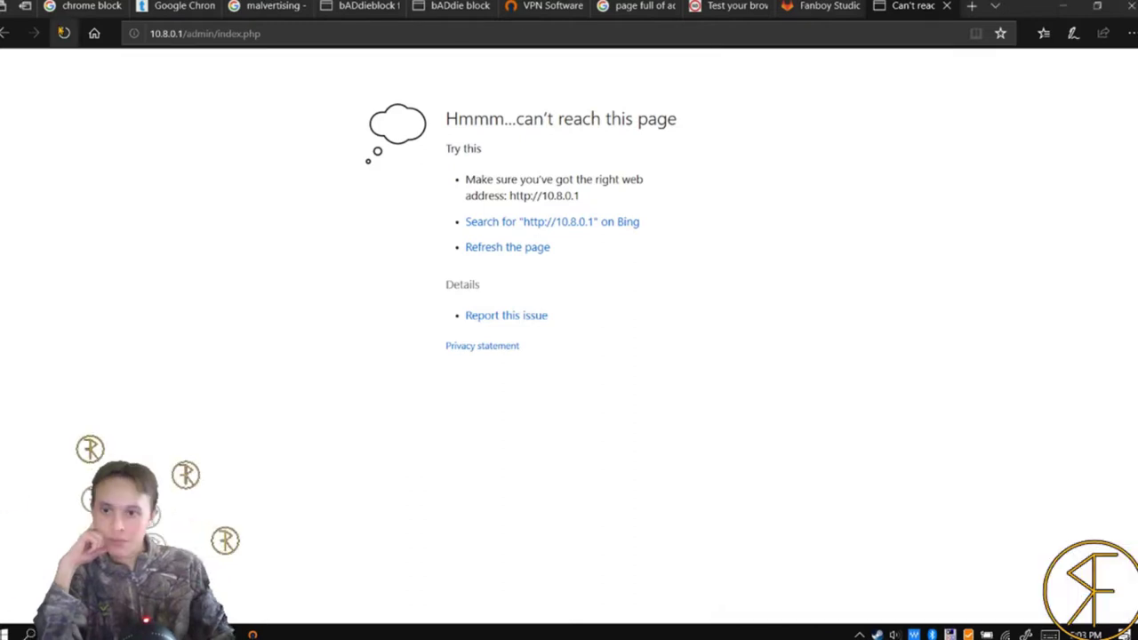
- Reload the Pi-hole admin page, open its login page and log in with the account password
{"action": "left_click", "coordinate": [64, 33]}
{"action": "left_click", "coordinate": [140, 231]}
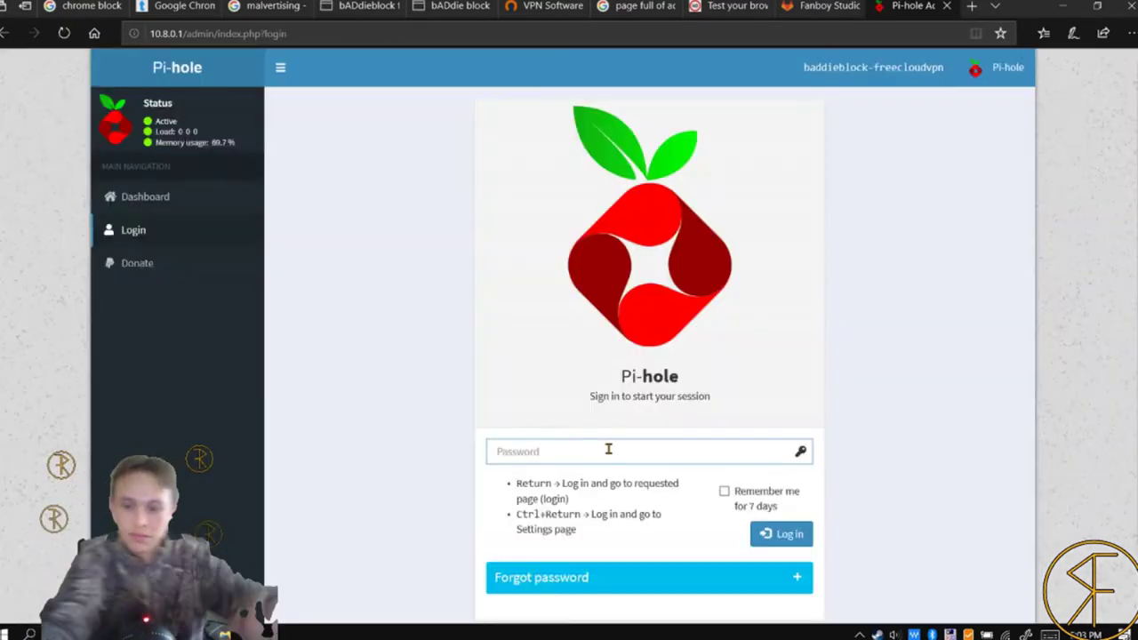
{"action": "left_click", "coordinate": [608, 449]}
{"action": "type", "text": "p••"}
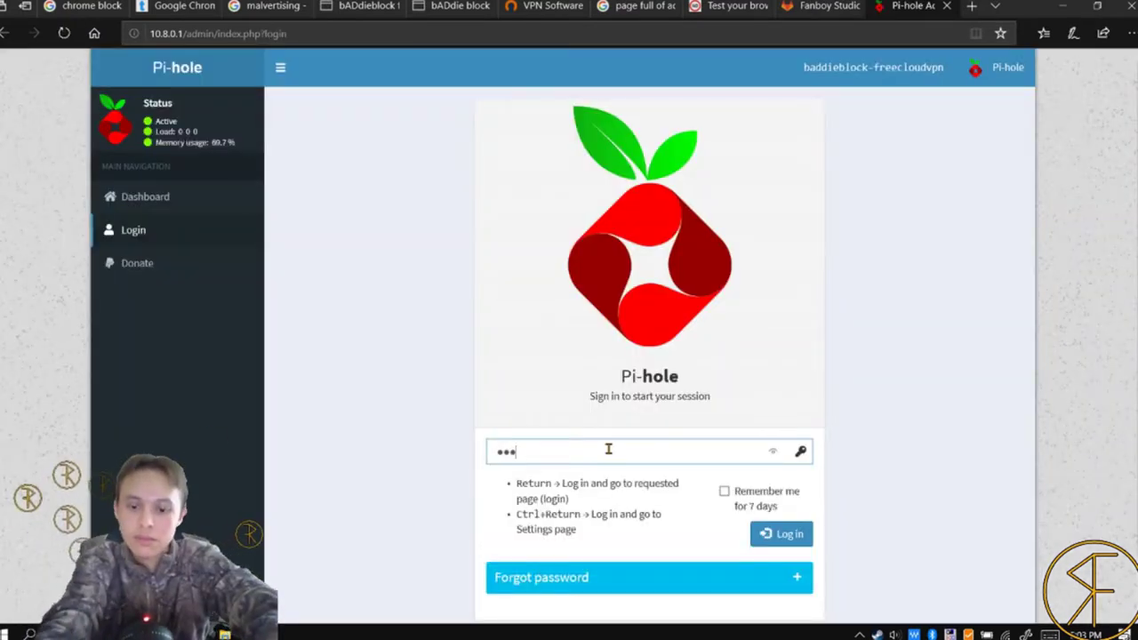
{"action": "type", "text": "••••••"}
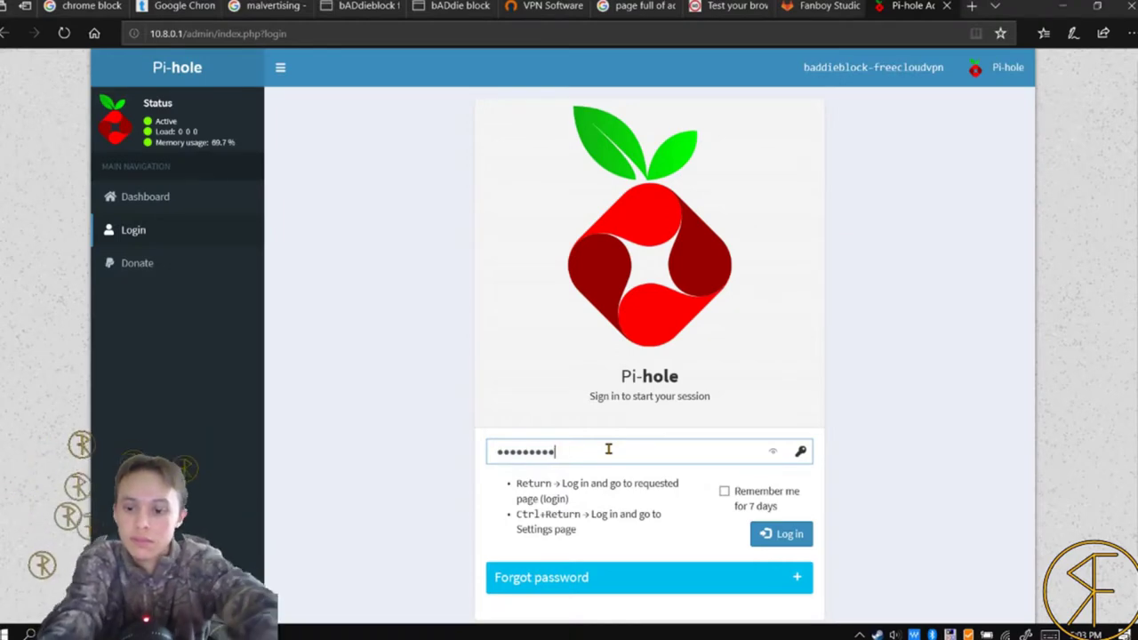
{"action": "type", "text": "••••"}
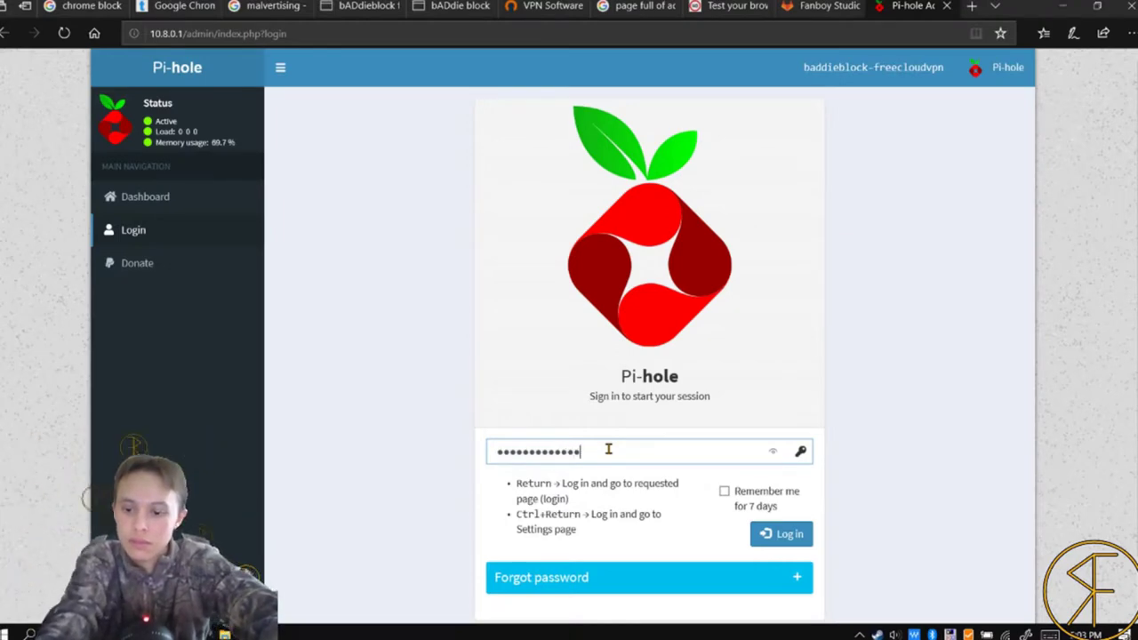
{"action": "type", "text": "•••••"}
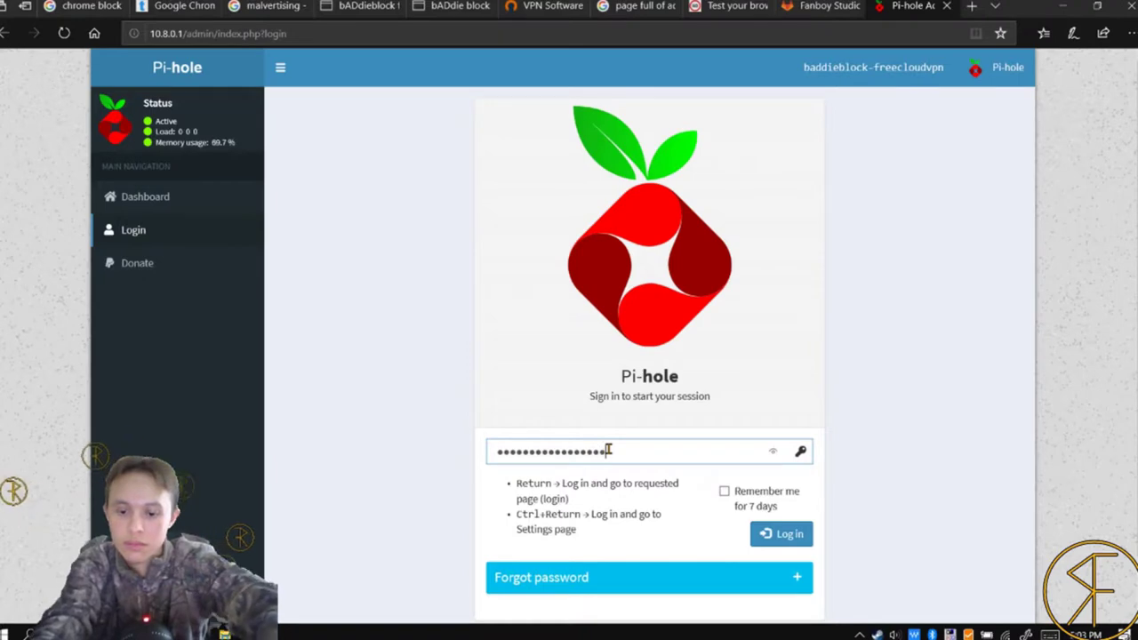
{"action": "type", "text": "•••••••"}
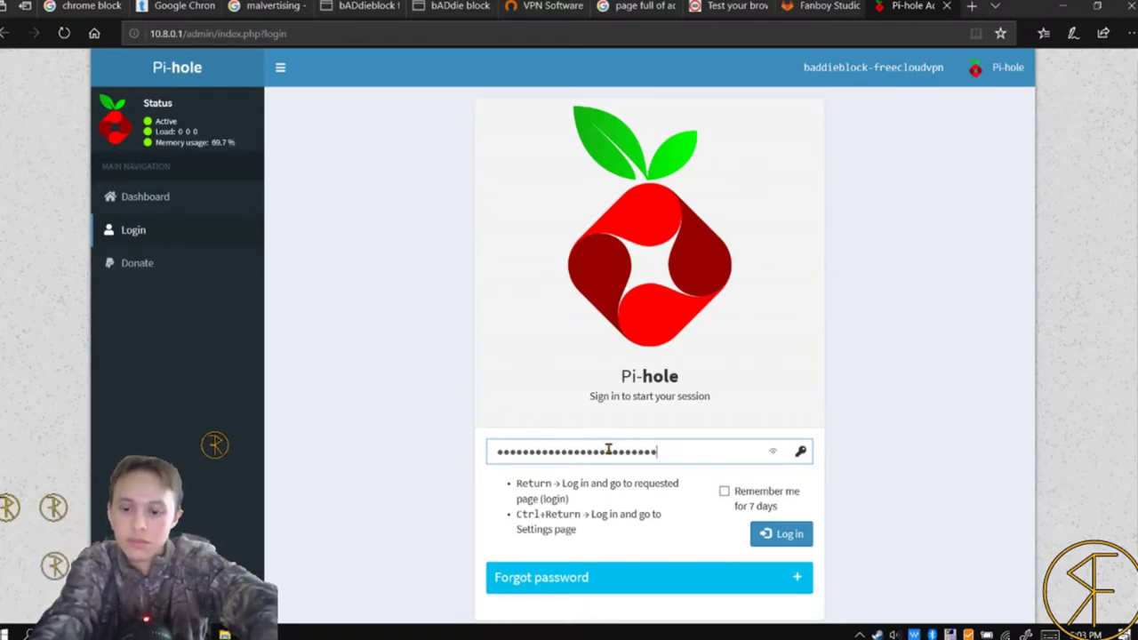
{"action": "type", "text": "•••••••"}
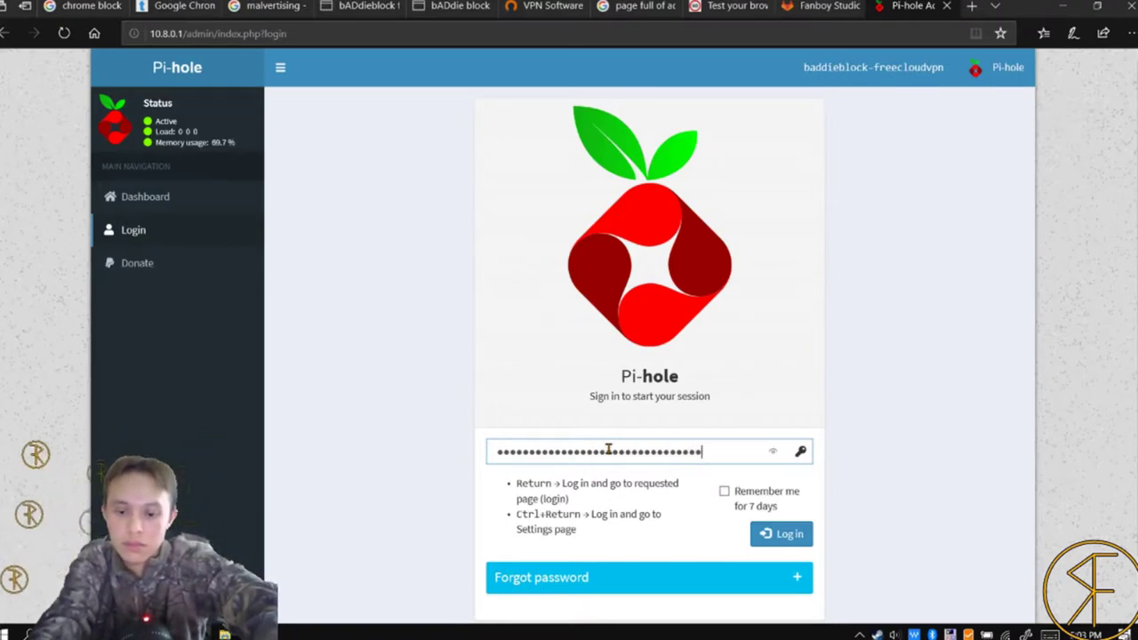
{"action": "type", "text": "••"}
{"action": "key", "text": "Return"}
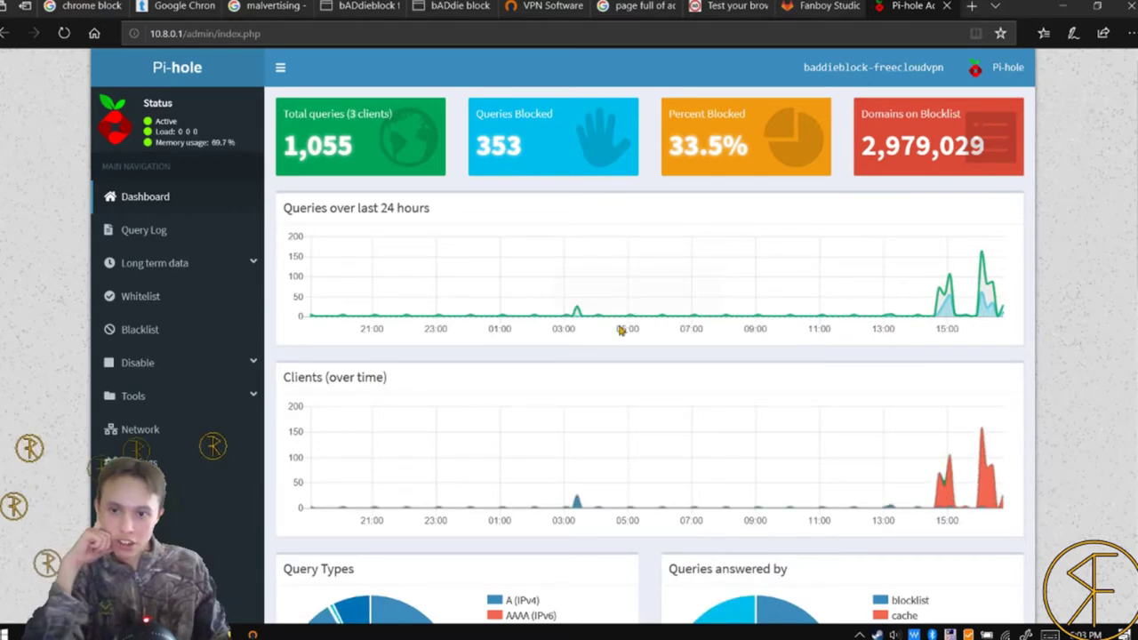
- Examine the logged-in dashboard's query charts, top permitted and blocked domains, and top clients tables
{"action": "scroll", "coordinate": [621, 330], "scroll_direction": "down", "scroll_amount": 6}
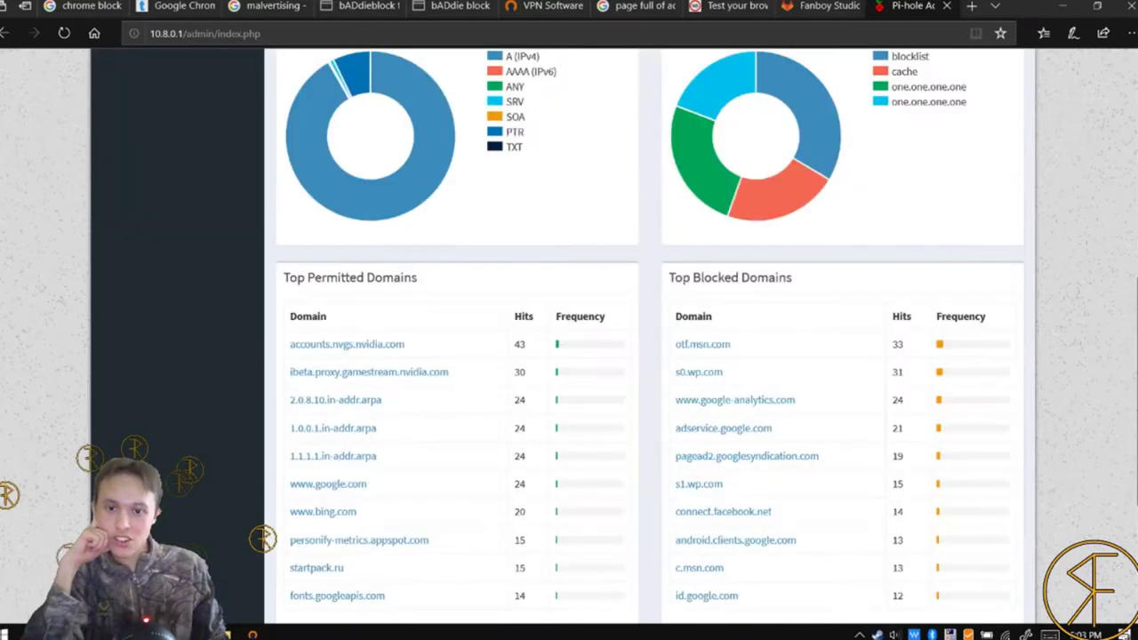
{"action": "scroll", "coordinate": [649, 338], "scroll_direction": "down", "scroll_amount": 3}
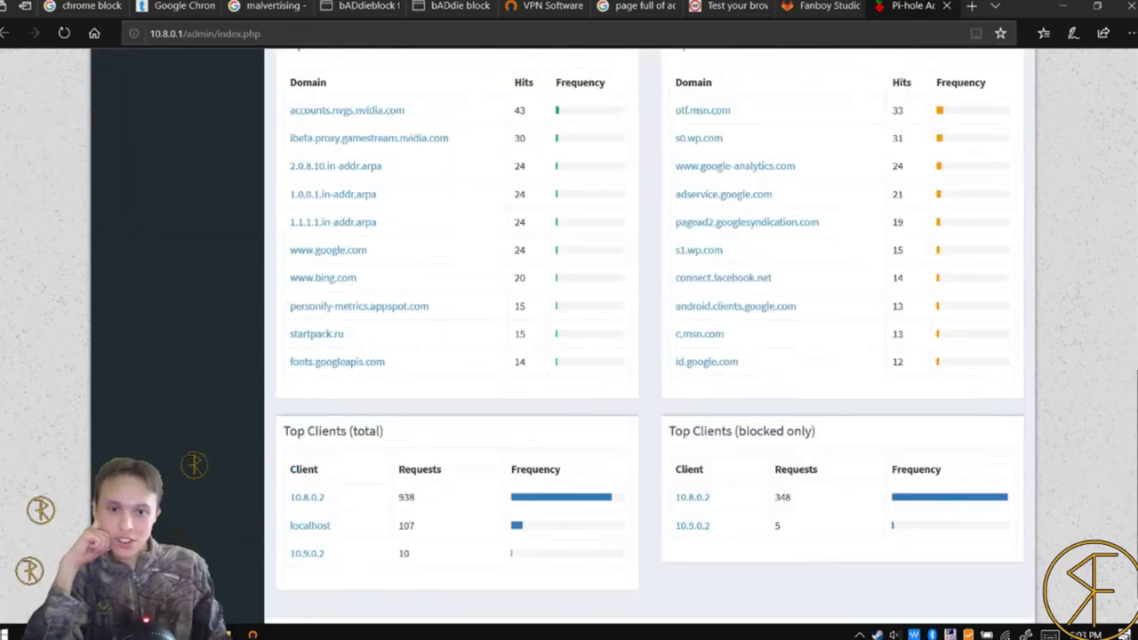
{"action": "scroll", "coordinate": [649, 338], "scroll_direction": "up", "scroll_amount": 2}
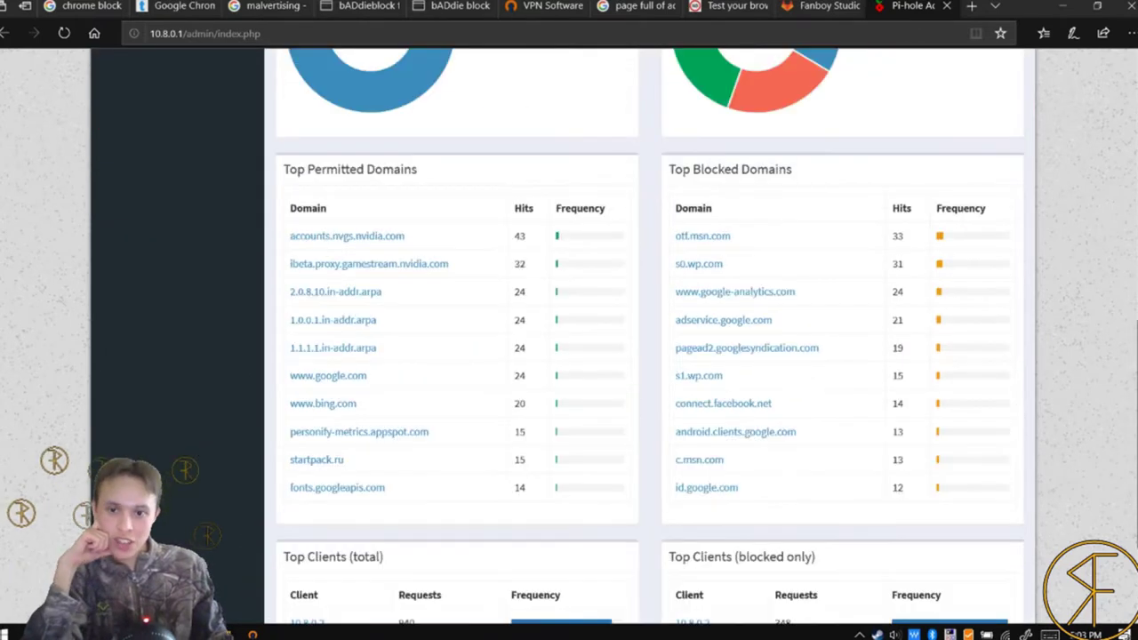
{"action": "scroll", "coordinate": [993, 394], "scroll_direction": "down", "scroll_amount": 1}
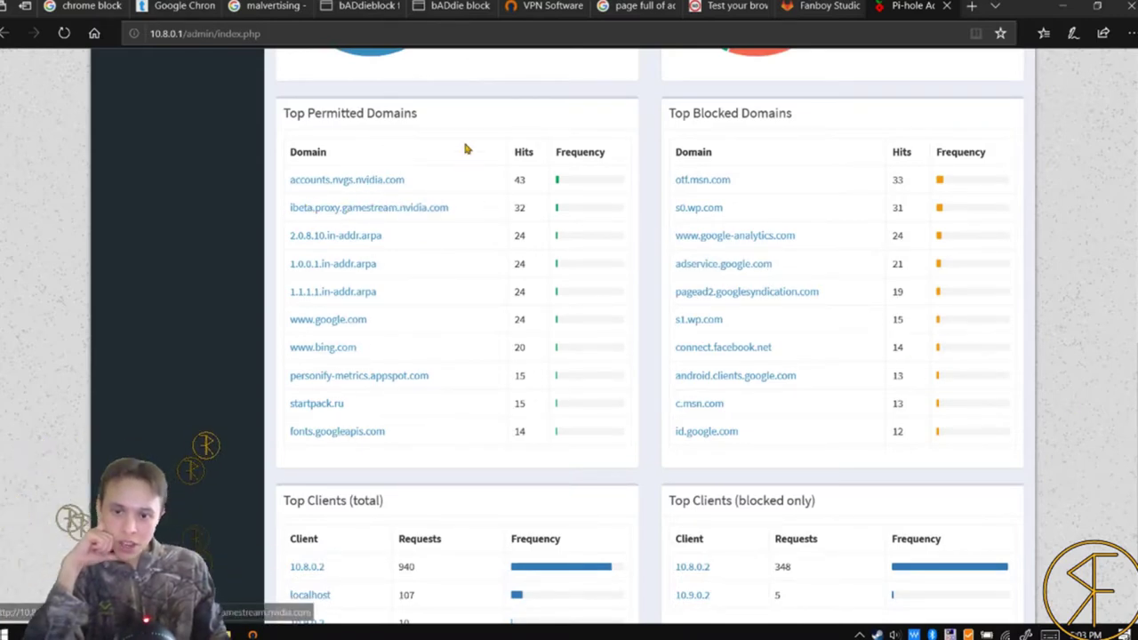
{"action": "scroll", "coordinate": [466, 147], "scroll_direction": "down", "scroll_amount": 2}
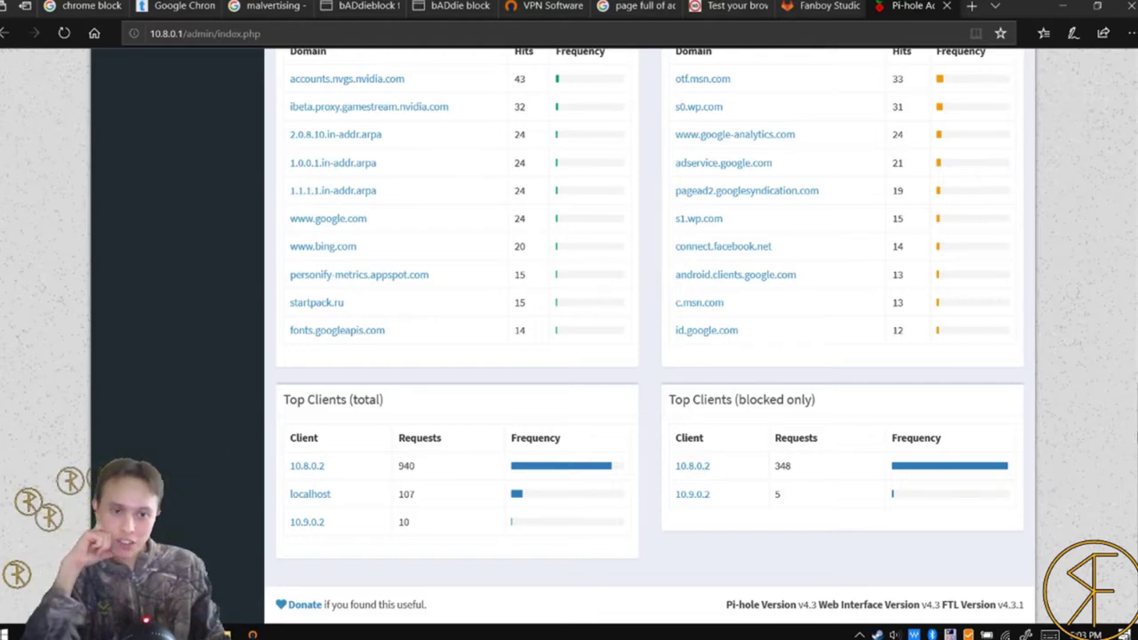
{"action": "scroll", "coordinate": [650, 338], "scroll_direction": "up", "scroll_amount": 3}
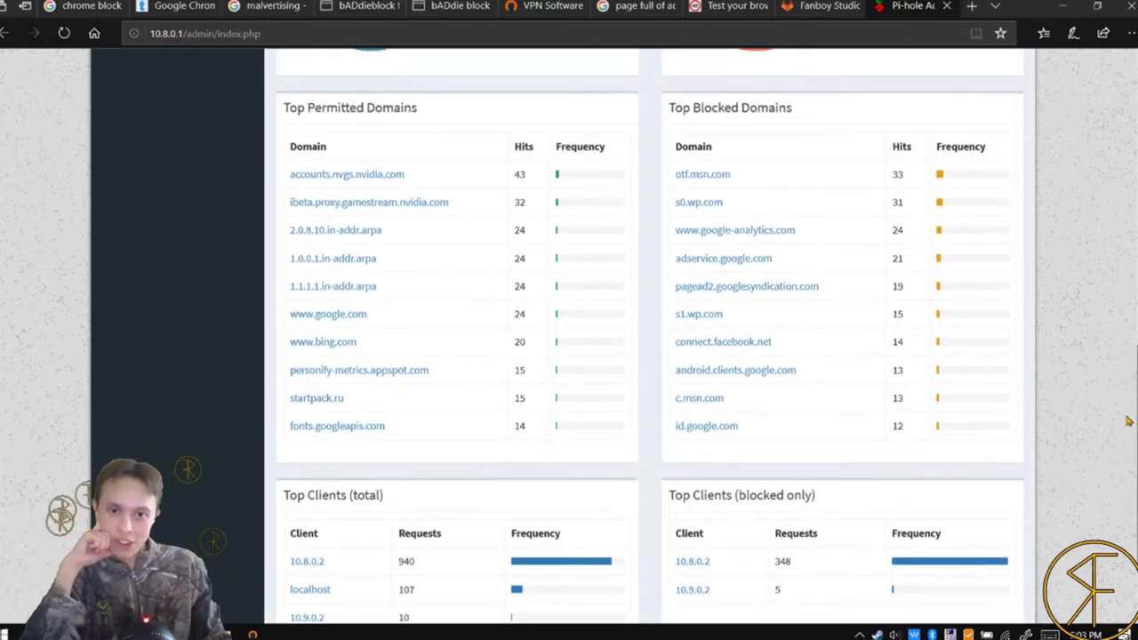
{"action": "scroll", "coordinate": [797, 263], "scroll_direction": "down", "scroll_amount": 1}
{"action": "scroll", "coordinate": [798, 263], "scroll_direction": "up", "scroll_amount": 2}
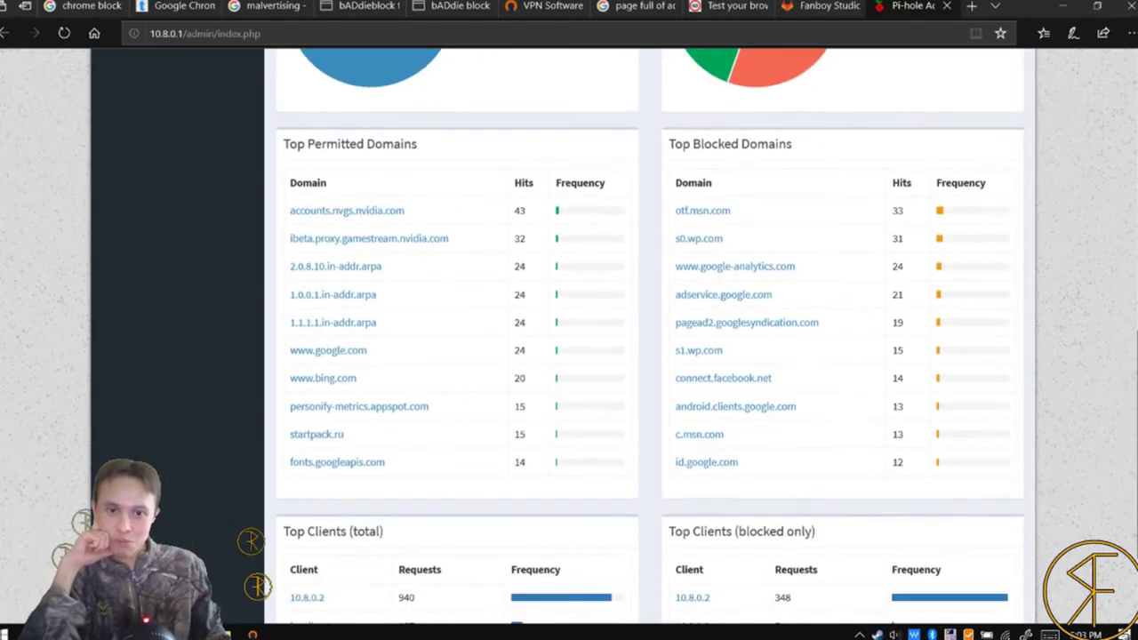
{"action": "scroll", "coordinate": [798, 263], "scroll_direction": "down", "scroll_amount": 1}
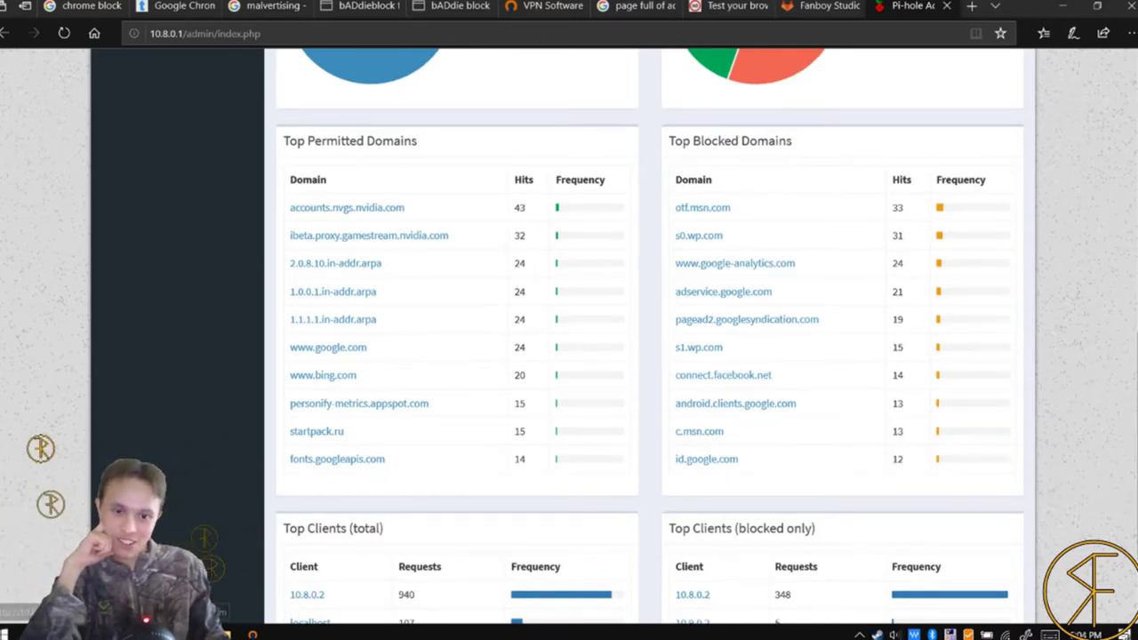
{"action": "scroll", "coordinate": [649, 338], "scroll_direction": "up", "scroll_amount": 4}
{"action": "scroll", "coordinate": [649, 338], "scroll_direction": "up", "scroll_amount": 3}
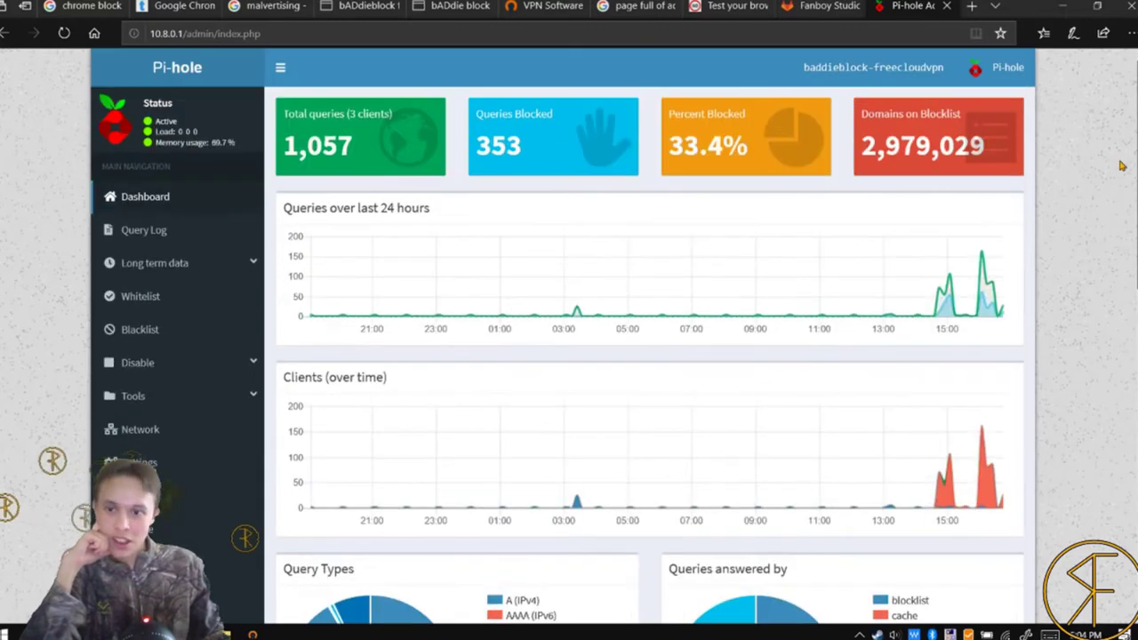
- Open the Pi-hole settings, review the System information and the DNS resolver privacy levels, and return to the System page
{"action": "left_click", "coordinate": [138, 462]}
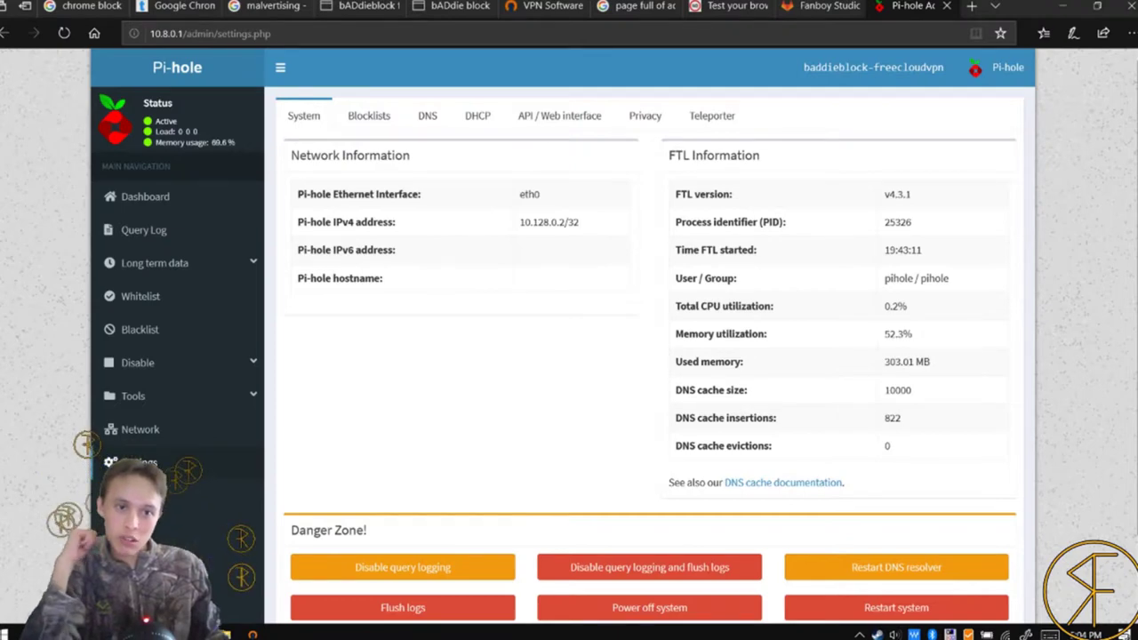
{"action": "scroll", "coordinate": [1126, 304], "scroll_direction": "down", "scroll_amount": 2}
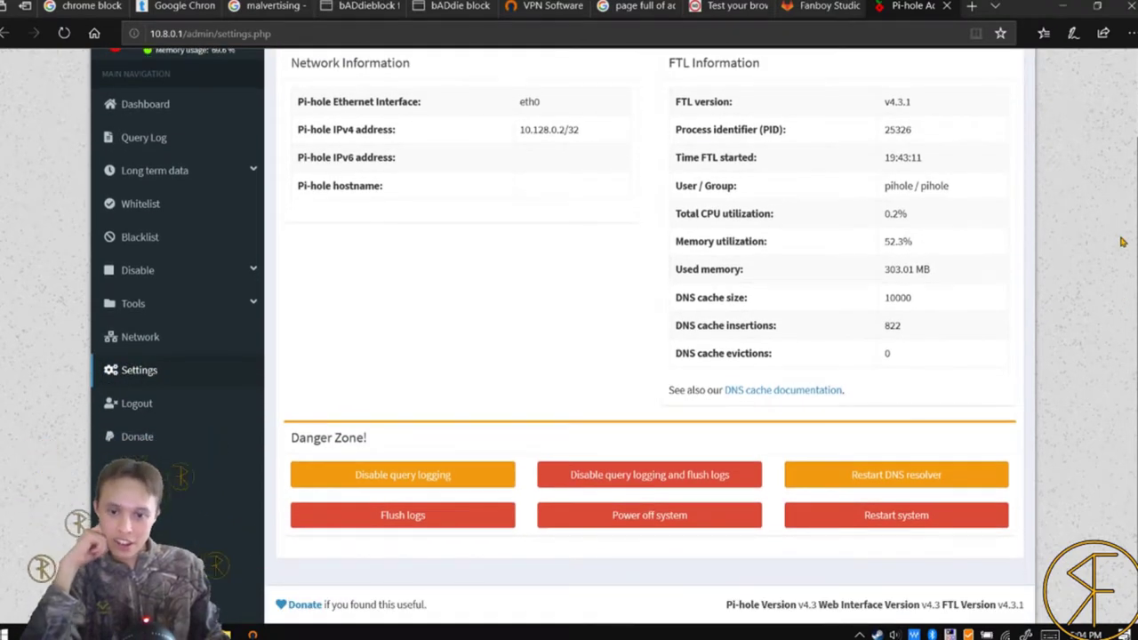
{"action": "scroll", "coordinate": [1127, 213], "scroll_direction": "up", "scroll_amount": 2}
{"action": "scroll", "coordinate": [1134, 187], "scroll_direction": "down", "scroll_amount": 1}
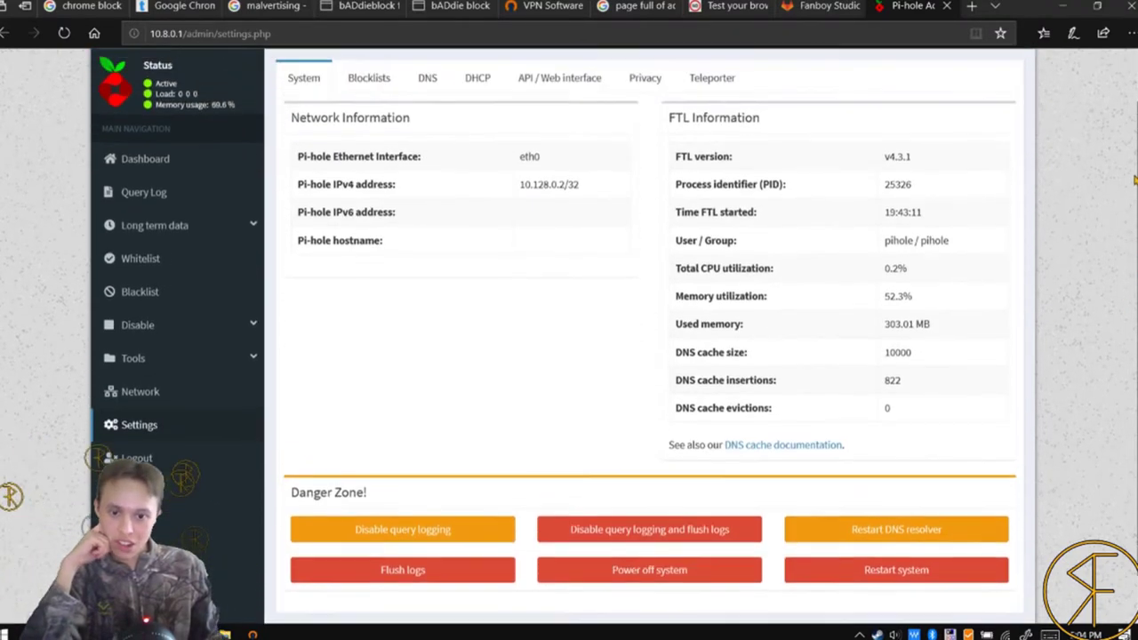
{"action": "scroll", "coordinate": [1134, 181], "scroll_direction": "up", "scroll_amount": 1}
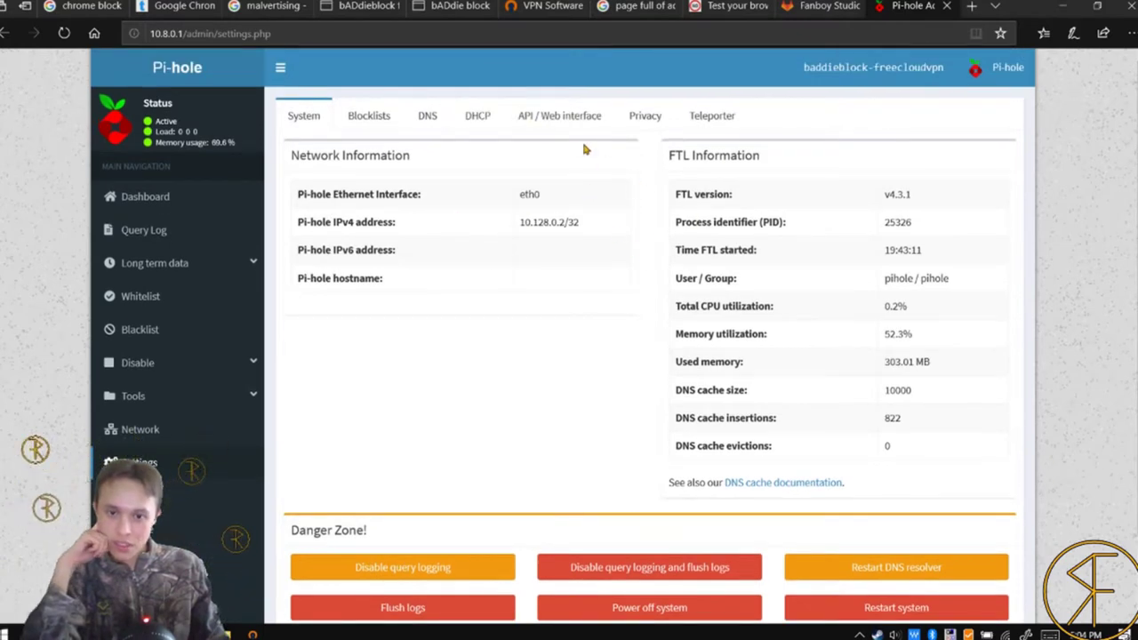
{"action": "left_click", "coordinate": [646, 116]}
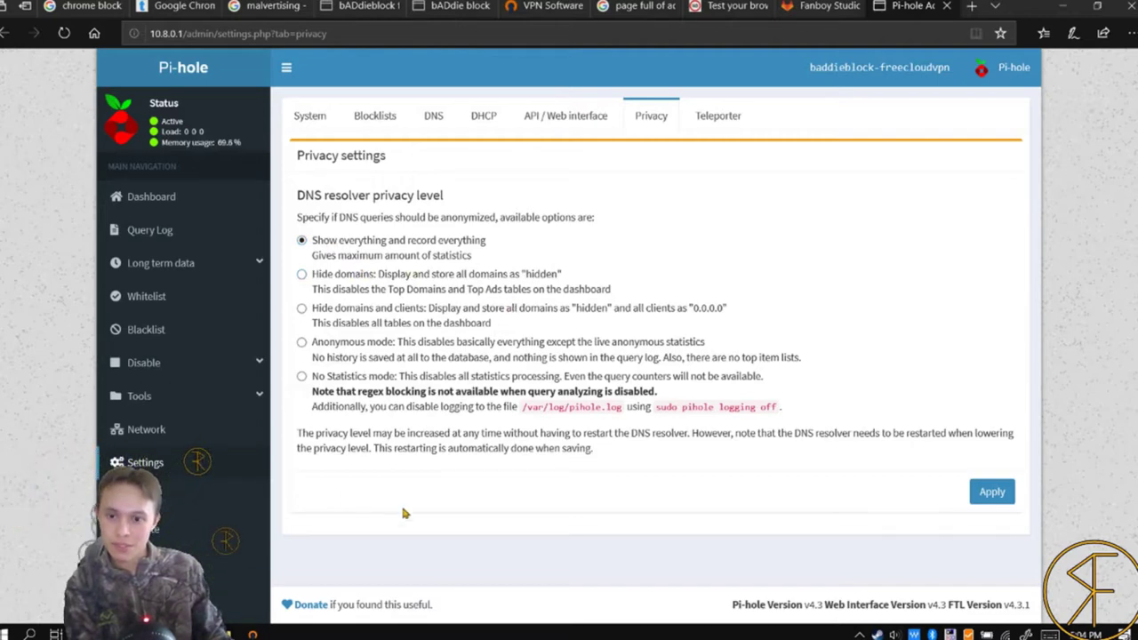
{"action": "left_click", "coordinate": [307, 117]}
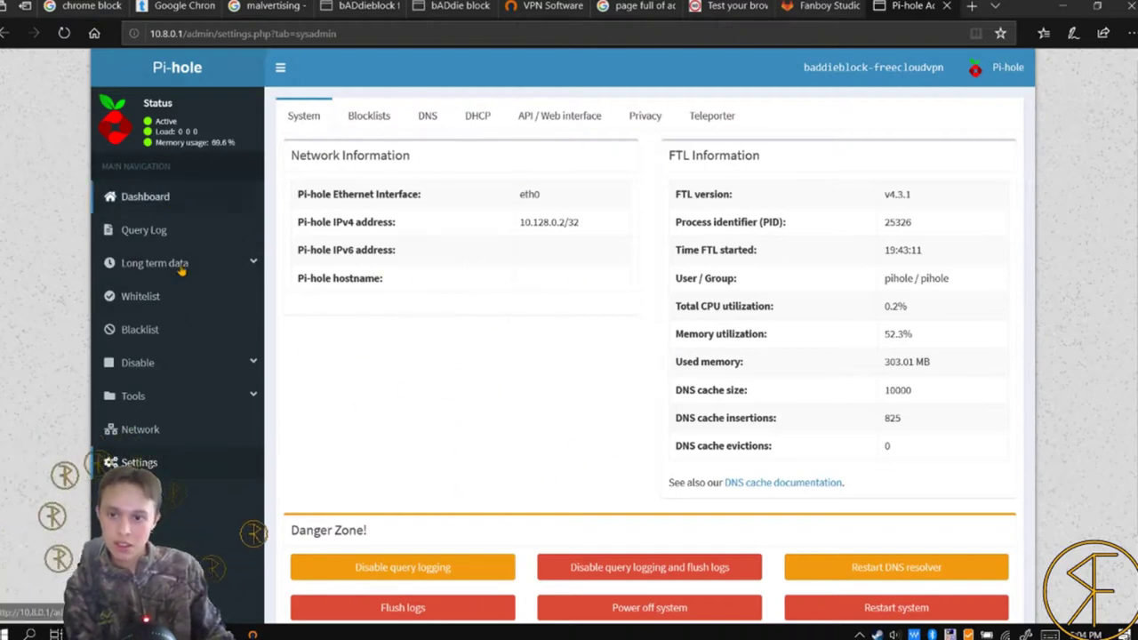
- Return to the Pi-hole dashboard and review its top domains and top clients tables
{"action": "left_click", "coordinate": [151, 197]}
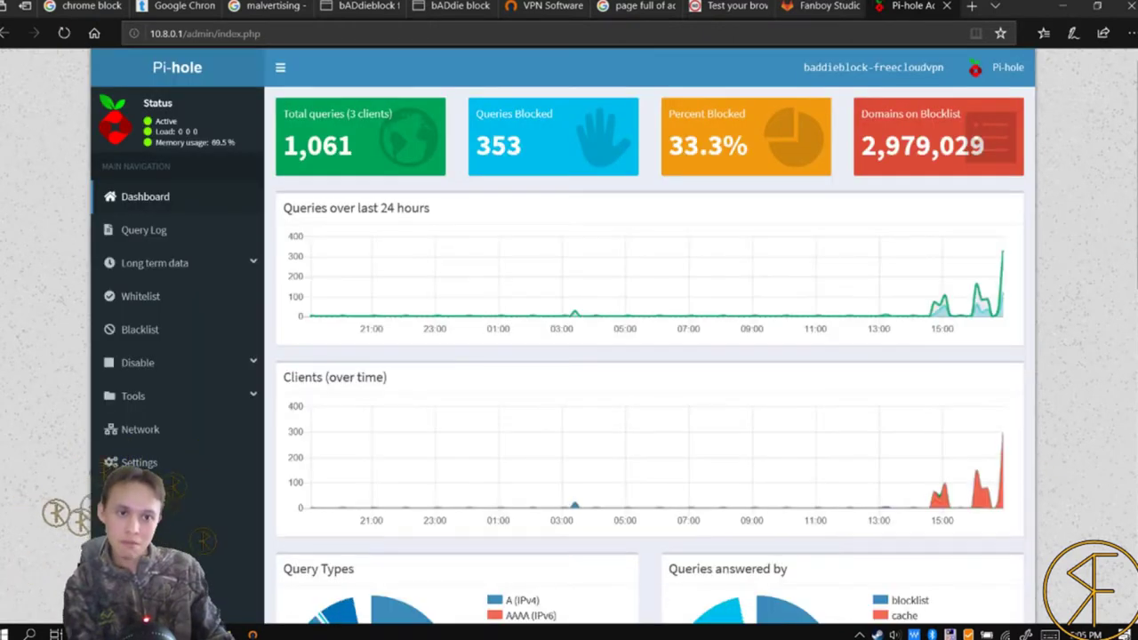
{"action": "scroll", "coordinate": [649, 356], "scroll_direction": "down", "scroll_amount": 10}
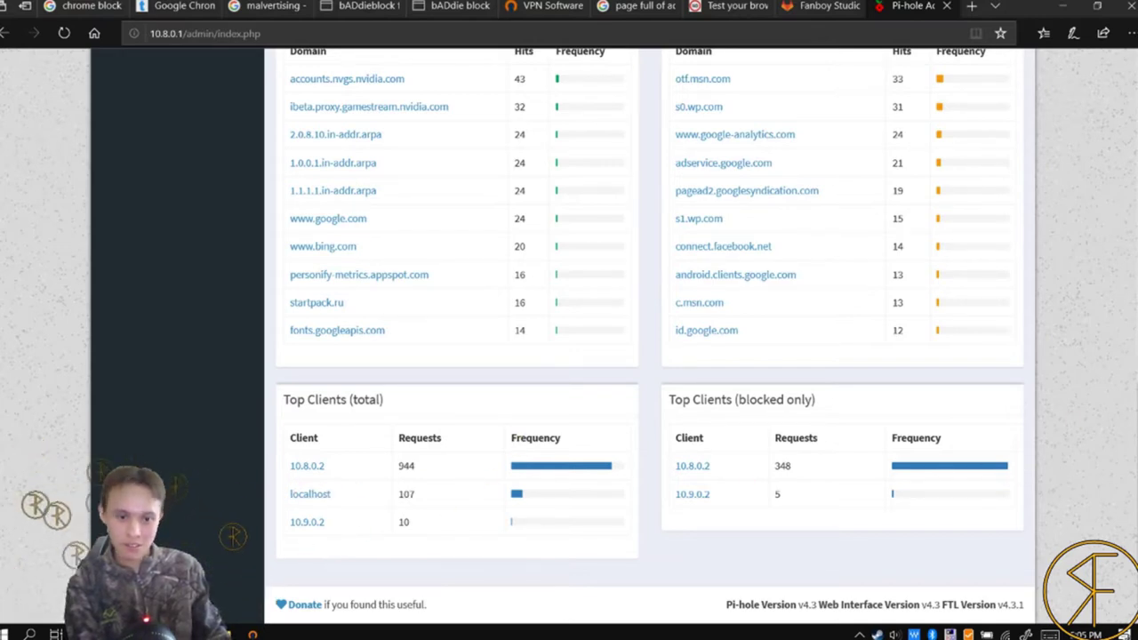
{"action": "scroll", "coordinate": [649, 338], "scroll_direction": "up", "scroll_amount": 1}
{"action": "scroll", "coordinate": [649, 338], "scroll_direction": "down", "scroll_amount": 1}
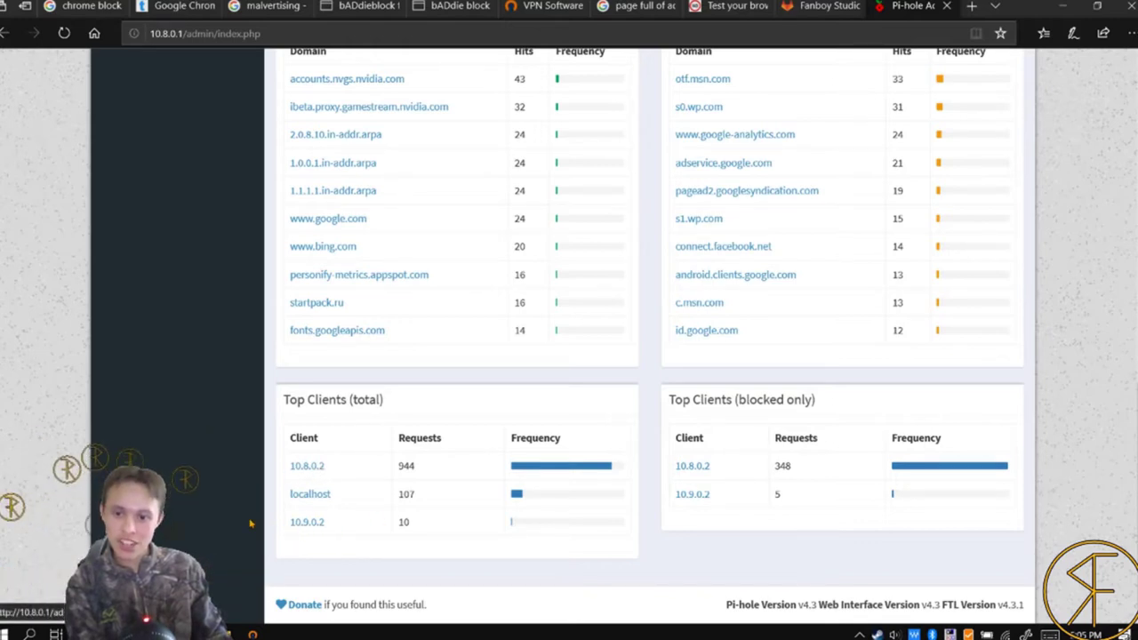
{"action": "scroll", "coordinate": [1127, 500], "scroll_direction": "up", "scroll_amount": 3}
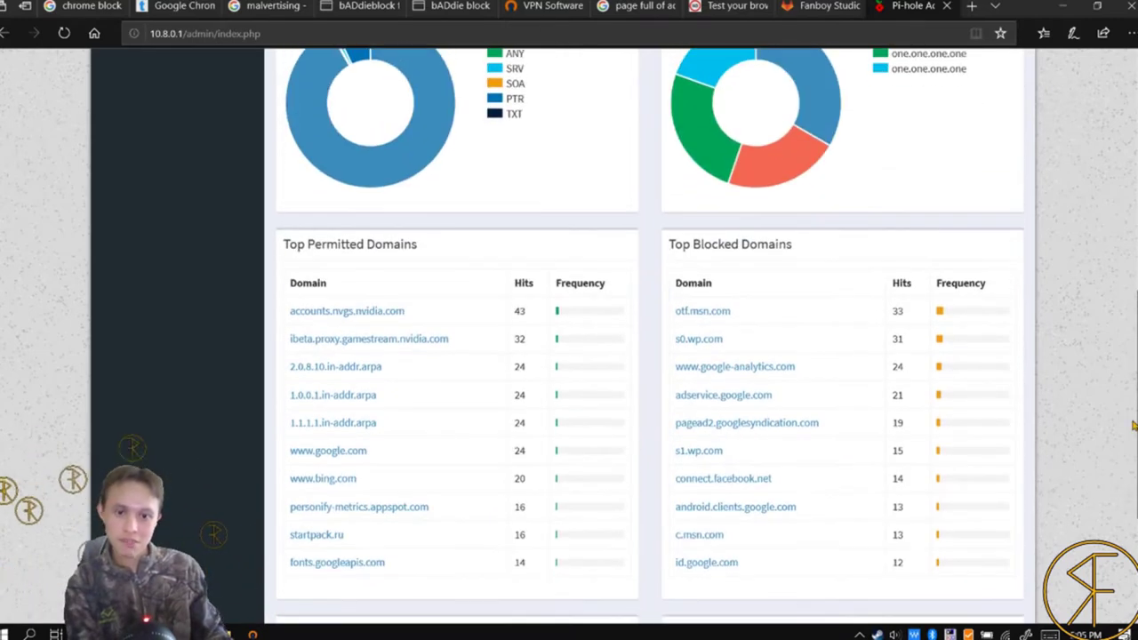
{"action": "scroll", "coordinate": [1128, 500], "scroll_direction": "down", "scroll_amount": 2}
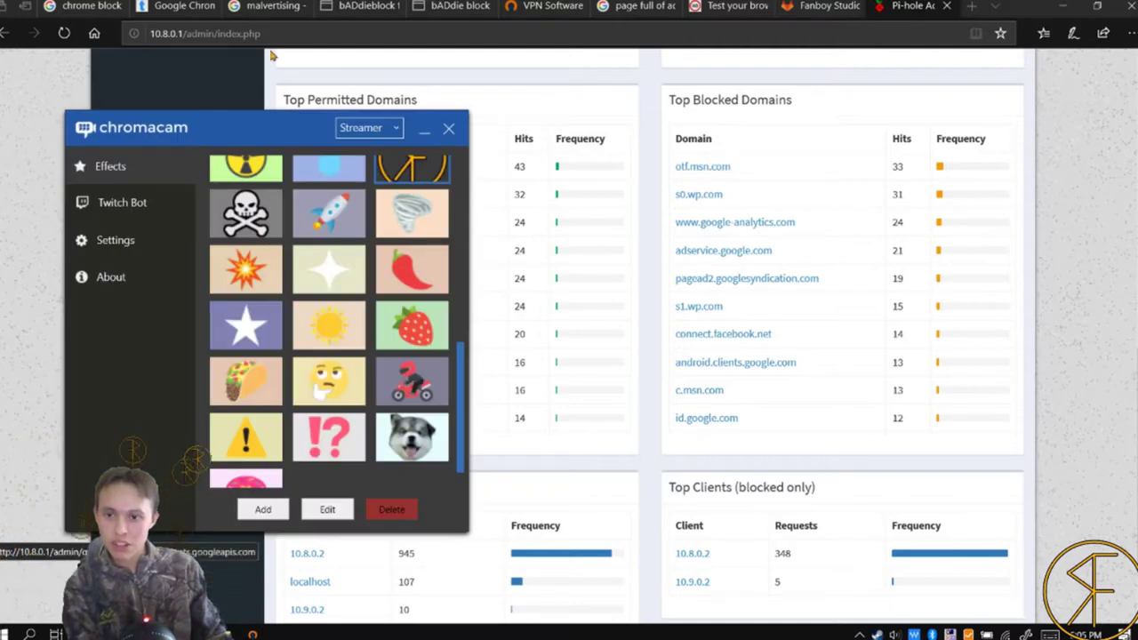
- Minimize chromacam, switch to Streamlabs OBS, disable performance mode to check the preview, re-enable it and minimize the window
{"action": "left_click", "coordinate": [424, 127]}
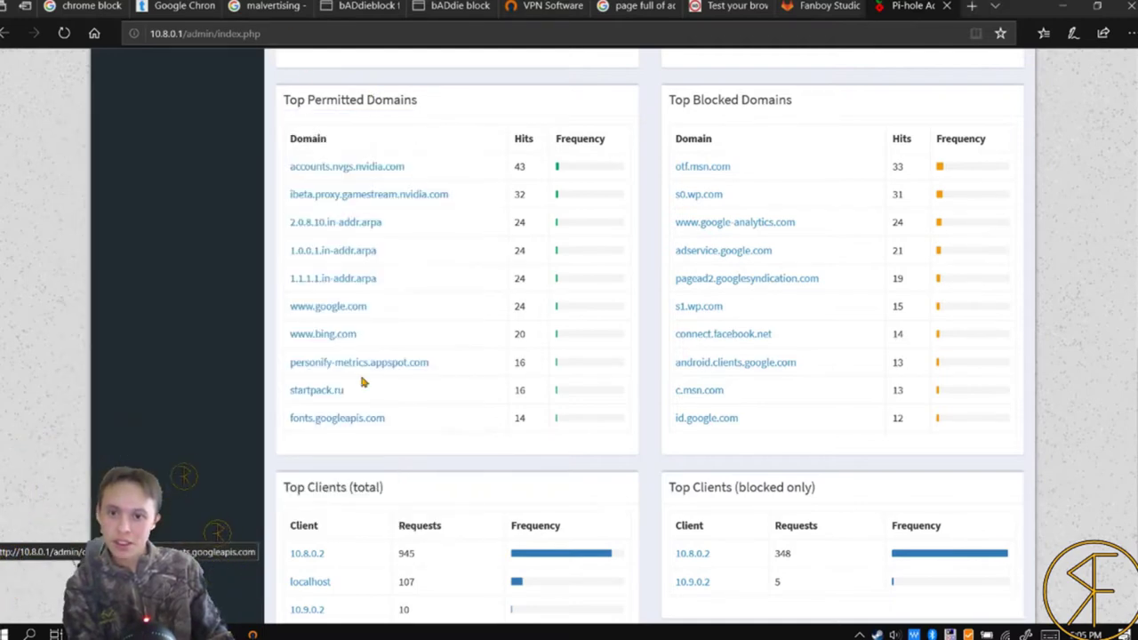
{"action": "key", "text": "alt+Tab"}
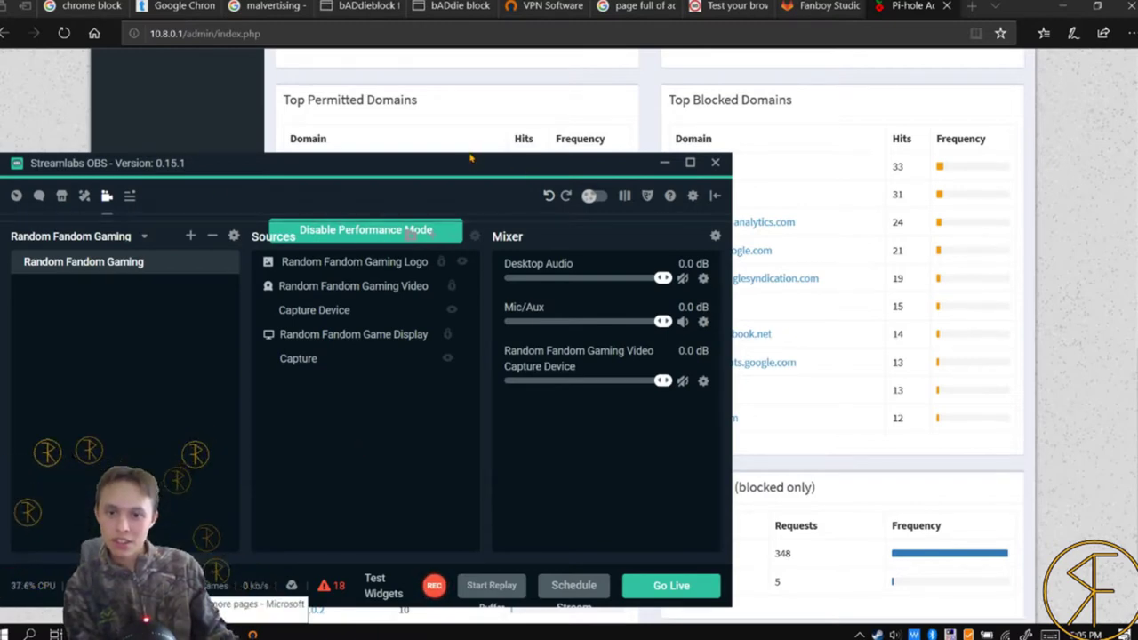
{"action": "left_click_drag", "start_coordinate": [467, 156], "coordinate": [466, 57]}
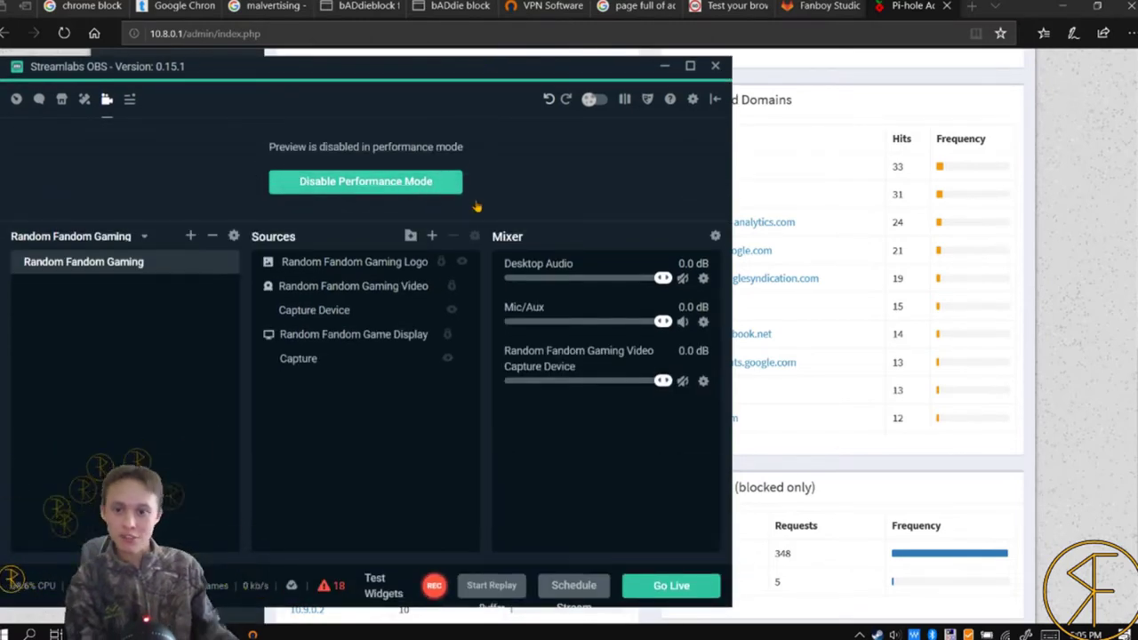
{"action": "left_click", "coordinate": [461, 191]}
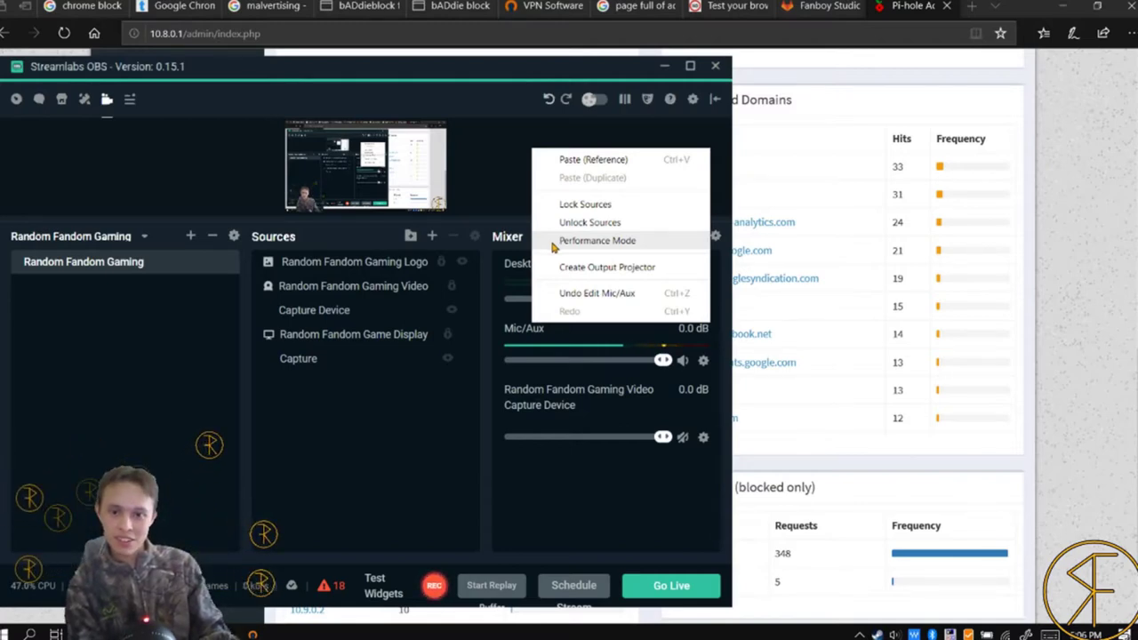
{"action": "left_click", "coordinate": [554, 244]}
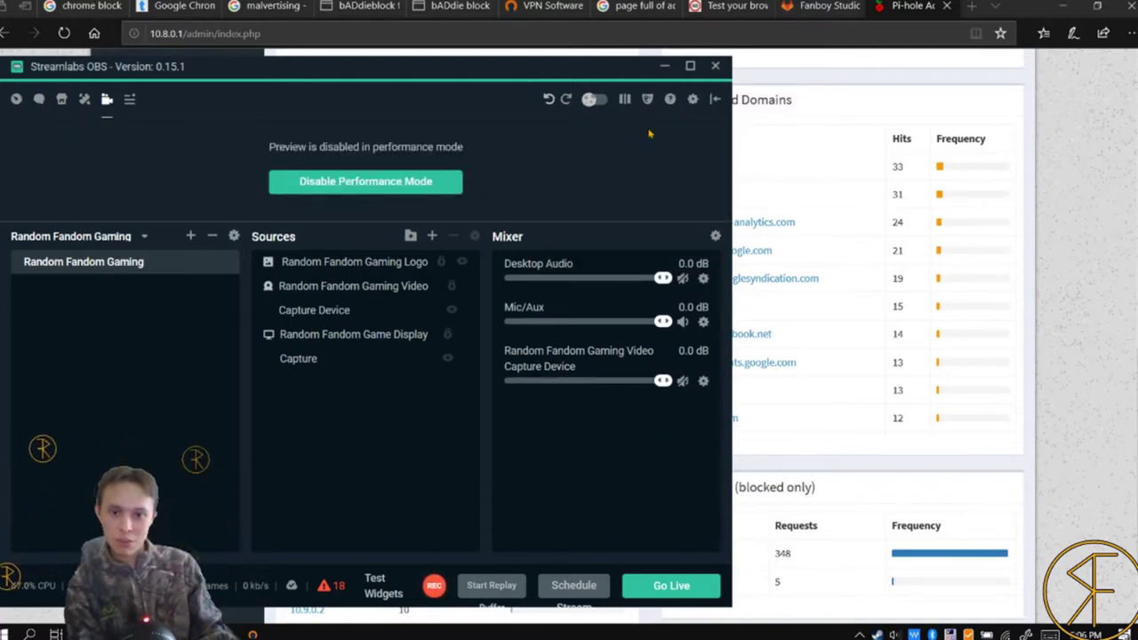
{"action": "left_click", "coordinate": [664, 67]}
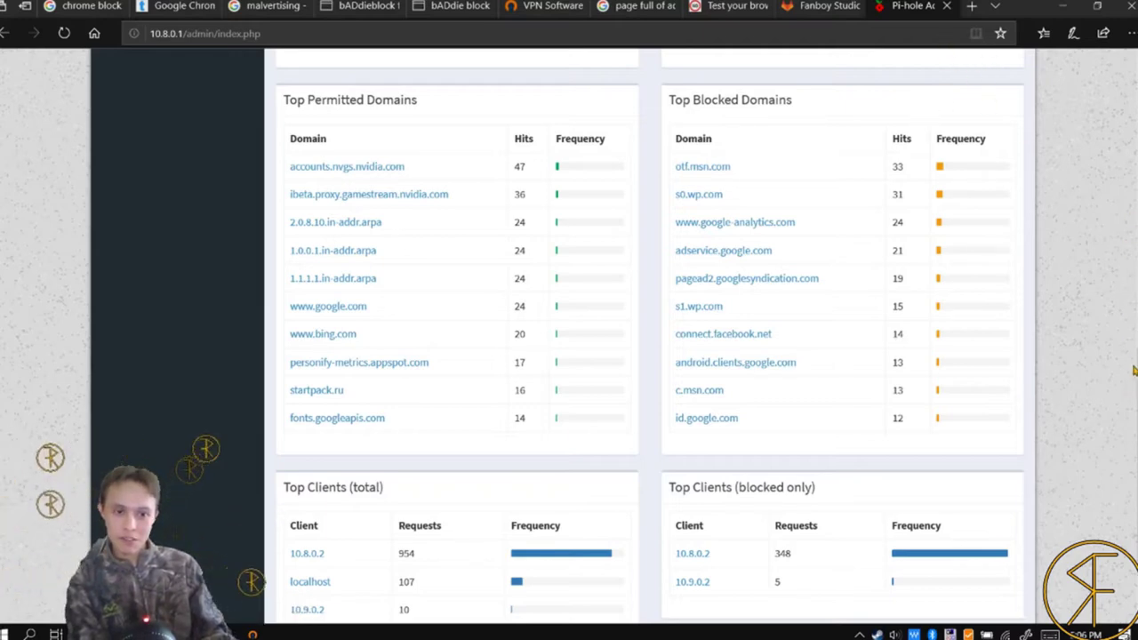
- View the Top Clients tables at the end of the Pi-hole dashboard
{"action": "scroll", "coordinate": [1134, 370], "scroll_direction": "up", "scroll_amount": 3}
{"action": "scroll", "coordinate": [1134, 370], "scroll_direction": "down", "scroll_amount": 4}
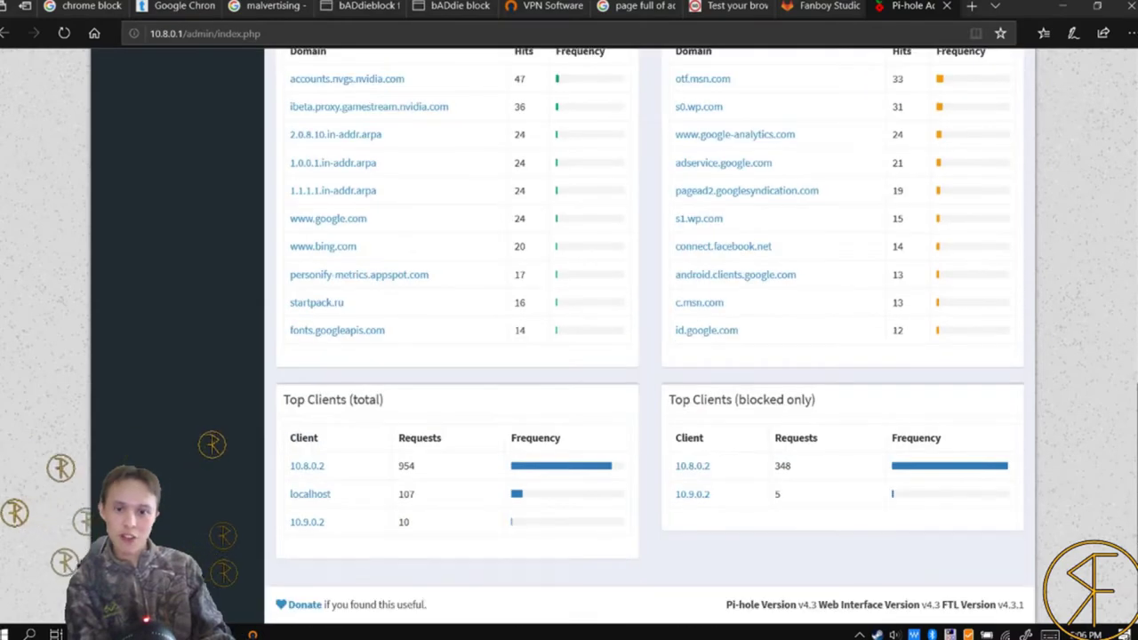
- Review the Pi-hole dashboard's query totals, 24-hour charts, top domains and Top Clients tables
{"action": "scroll", "coordinate": [1128, 531], "scroll_direction": "up", "scroll_amount": 10}
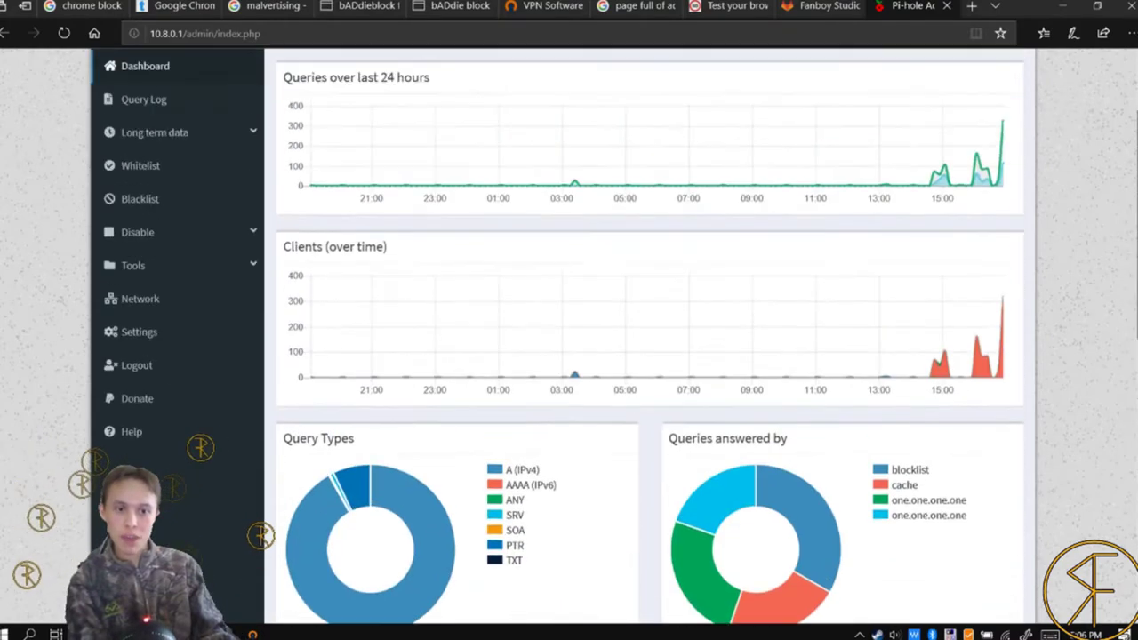
{"action": "scroll", "coordinate": [1128, 531], "scroll_direction": "down", "scroll_amount": 10}
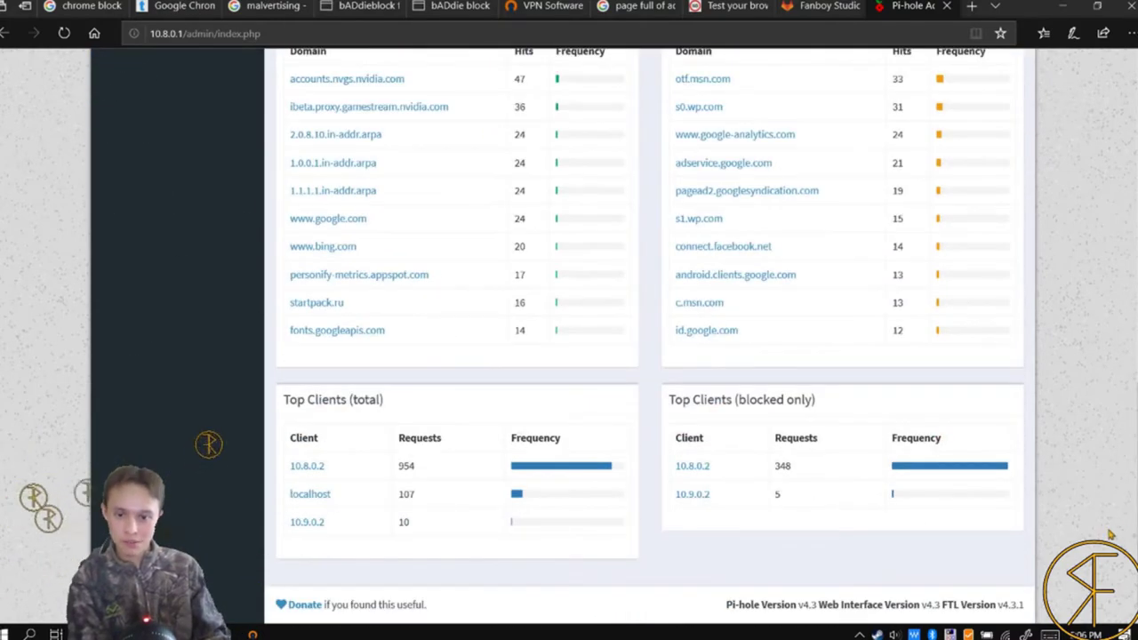
{"action": "scroll", "coordinate": [1134, 480], "scroll_direction": "up", "scroll_amount": 1}
{"action": "scroll", "coordinate": [1135, 480], "scroll_direction": "up", "scroll_amount": 10}
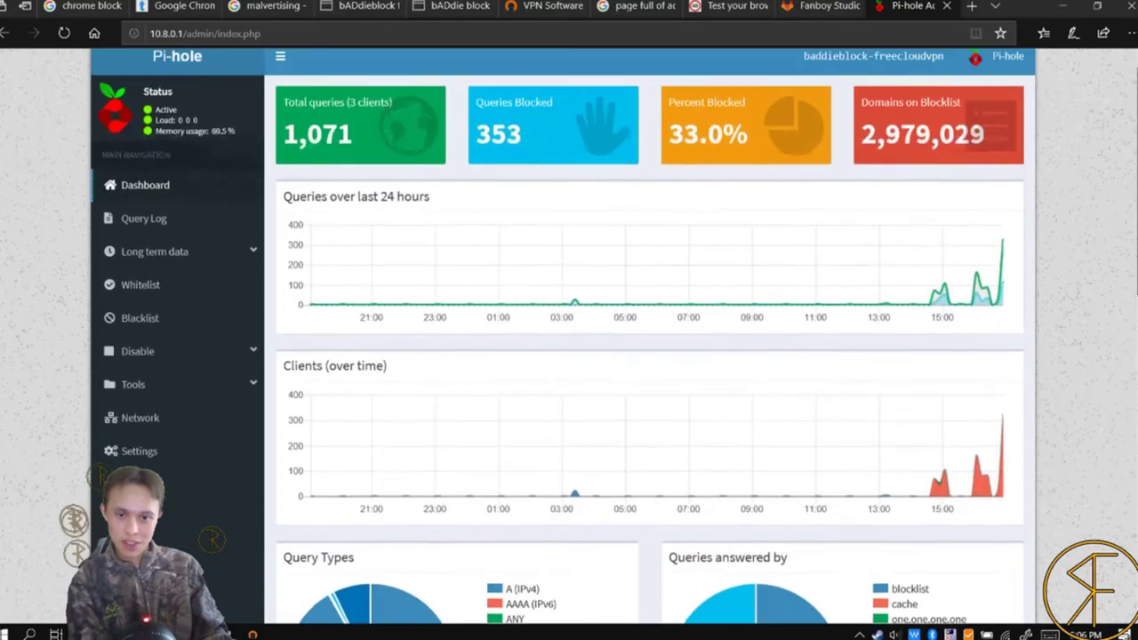
{"action": "scroll", "coordinate": [1135, 480], "scroll_direction": "down", "scroll_amount": 10}
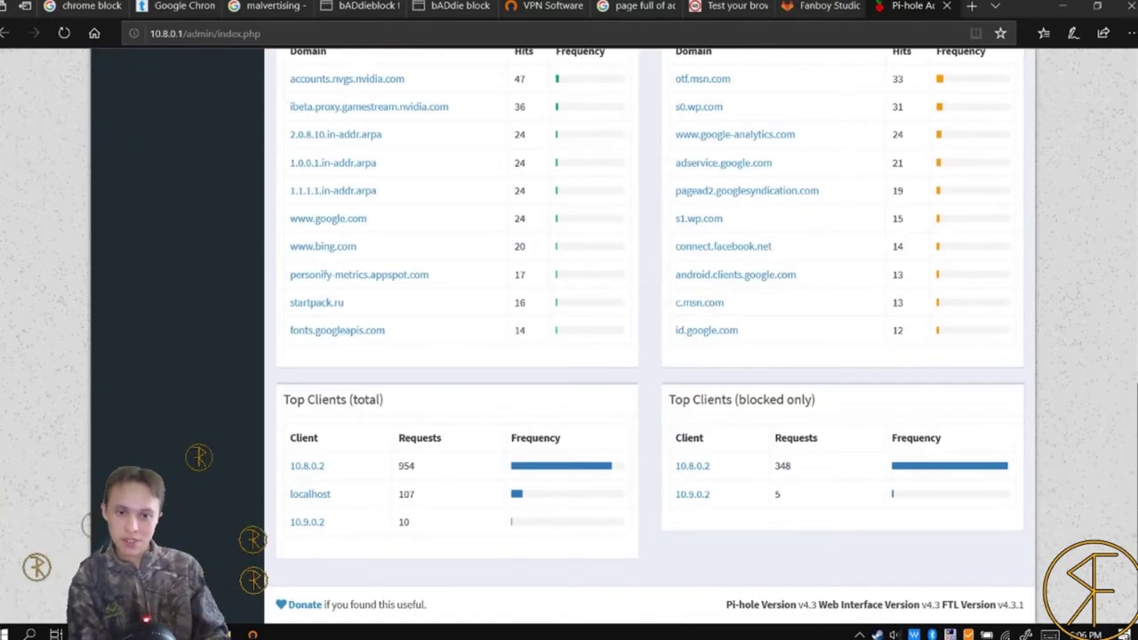
{"action": "scroll", "coordinate": [1135, 480], "scroll_direction": "up", "scroll_amount": 10}
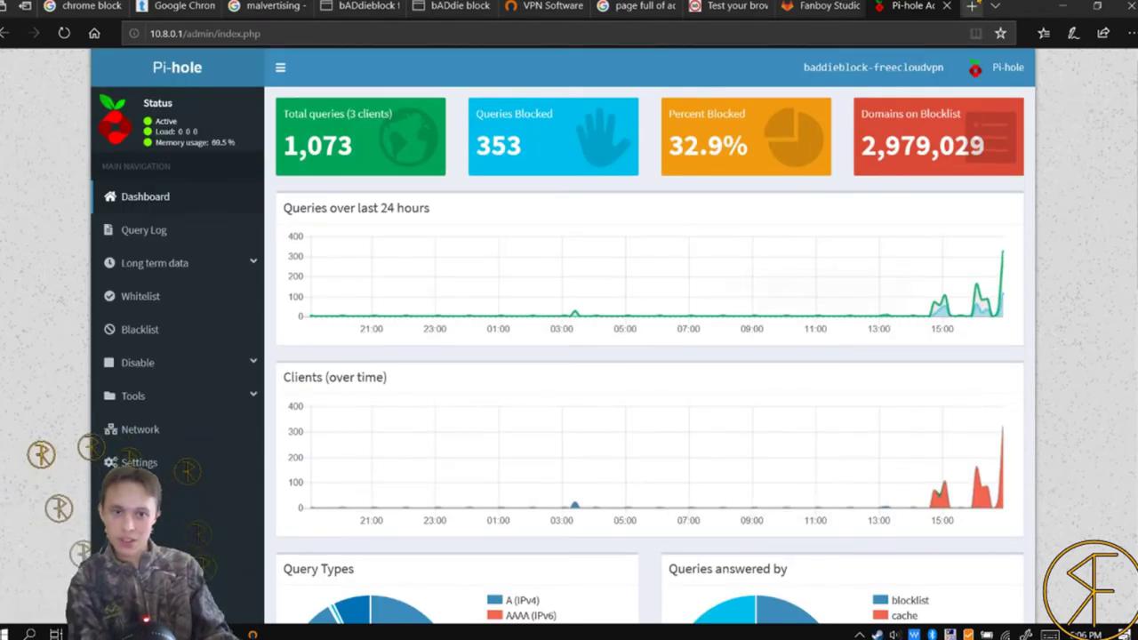
- Open a new browser tab
{"action": "left_click", "coordinate": [973, 6]}
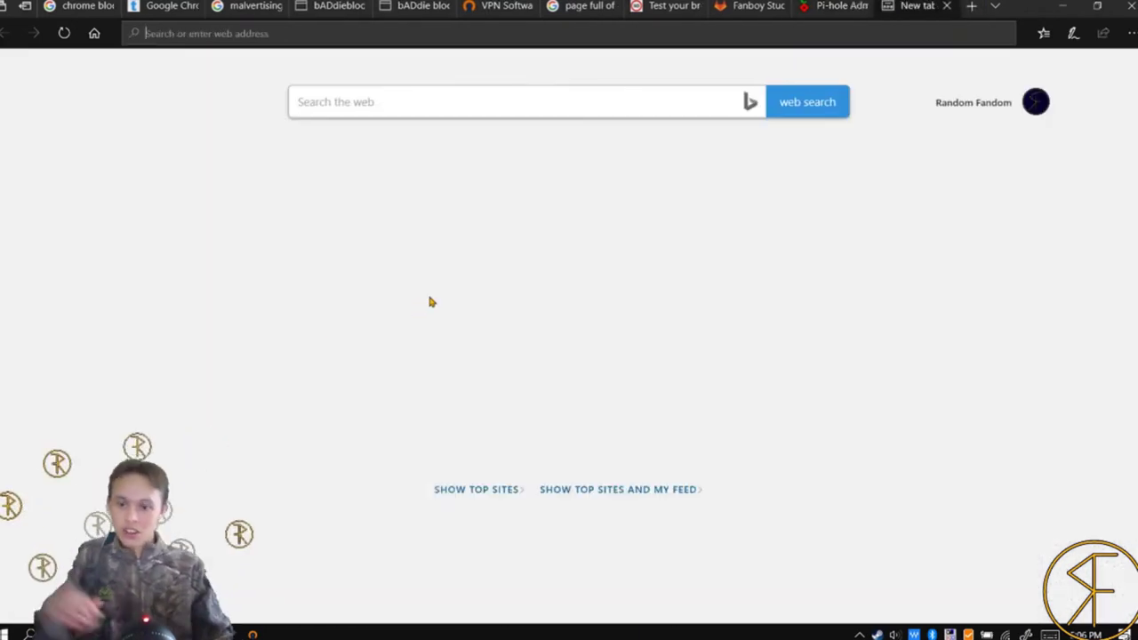
{"action": "type", "text": "cli"}
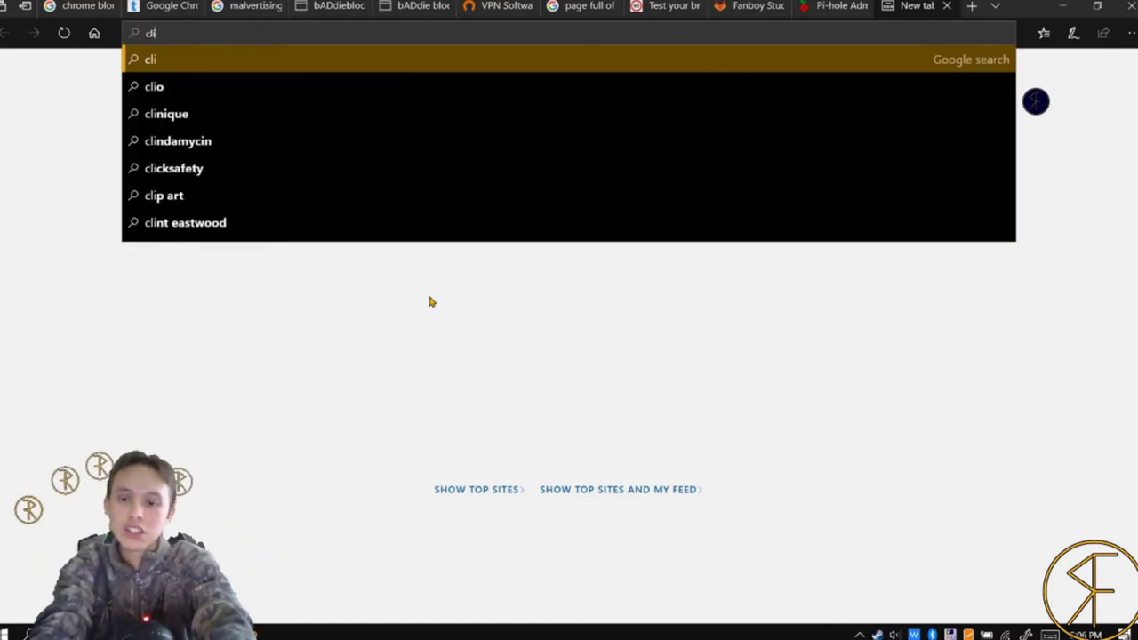
{"action": "key", "text": "BackSpace"}
{"action": "type", "text": "ou"}
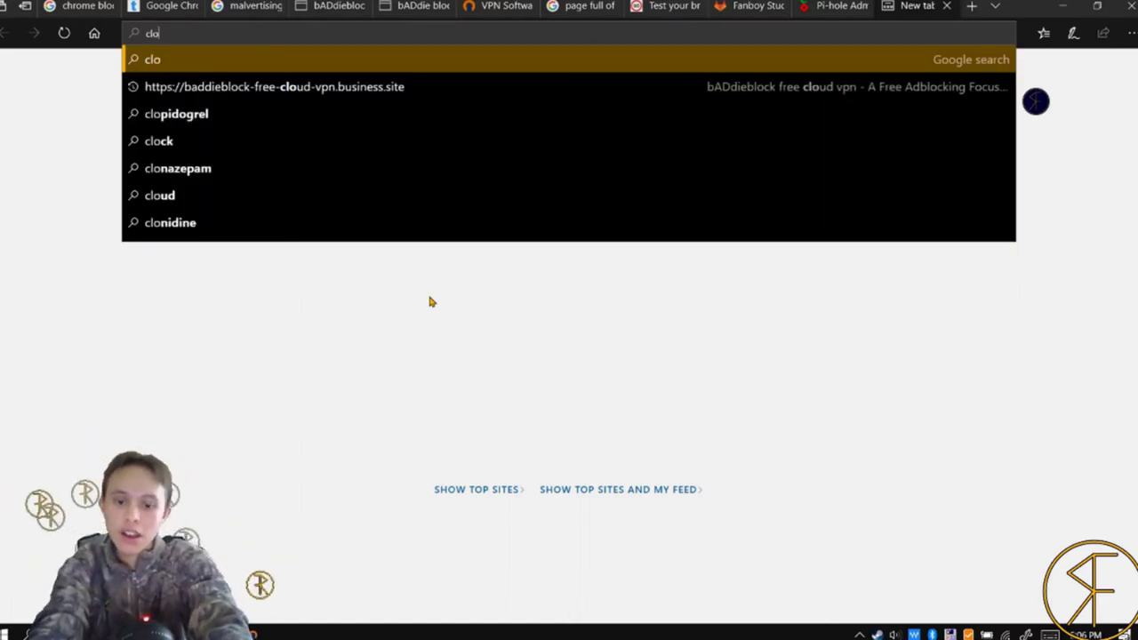
{"action": "key", "text": "BackSpace"}
{"action": "key", "text": "BackSpace"}
{"action": "key", "text": "BackSpace"}
{"action": "key", "text": "BackSpace"}
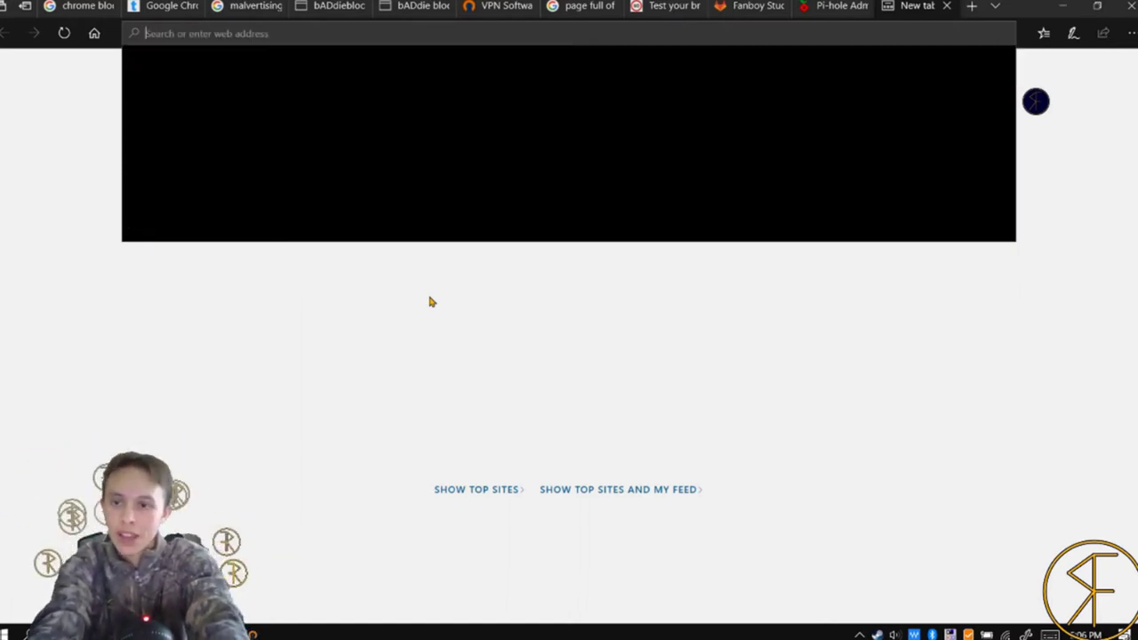
- Load the dnsleaktest.com website in the new tab
{"action": "type", "text": "dns"}
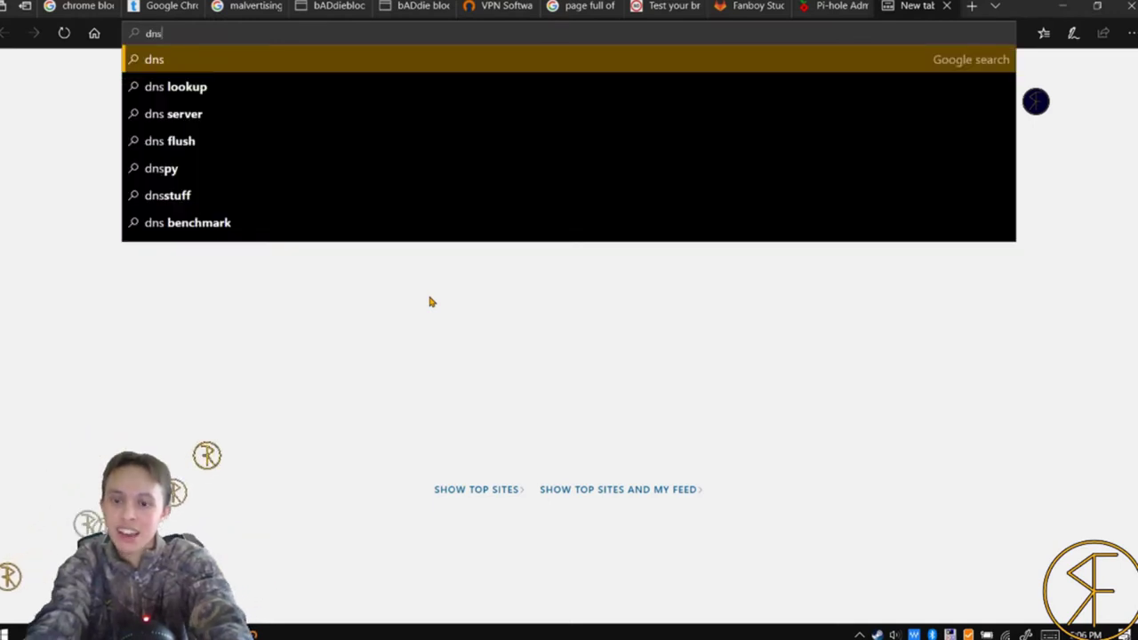
{"action": "type", "text": "leak"}
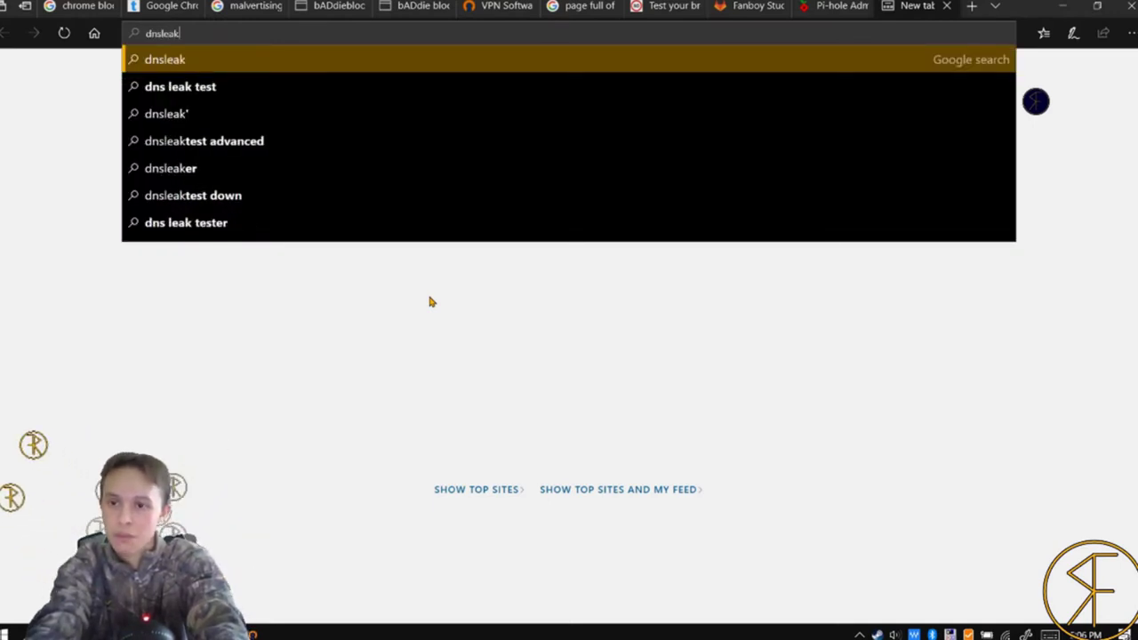
{"action": "type", "text": "tes"}
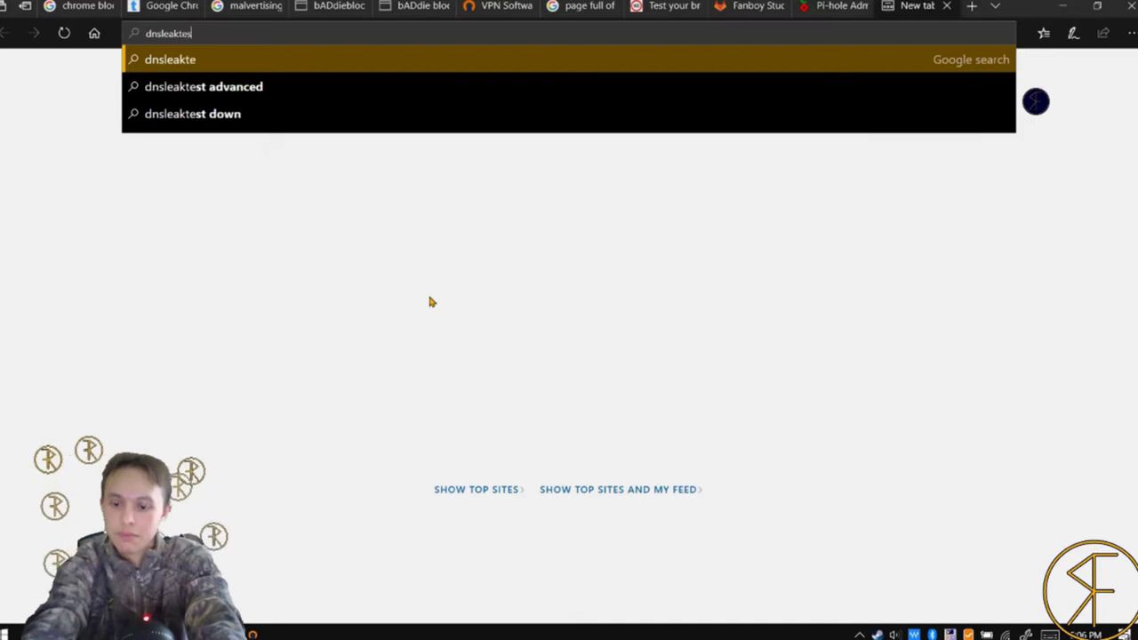
{"action": "type", "text": "t.com"}
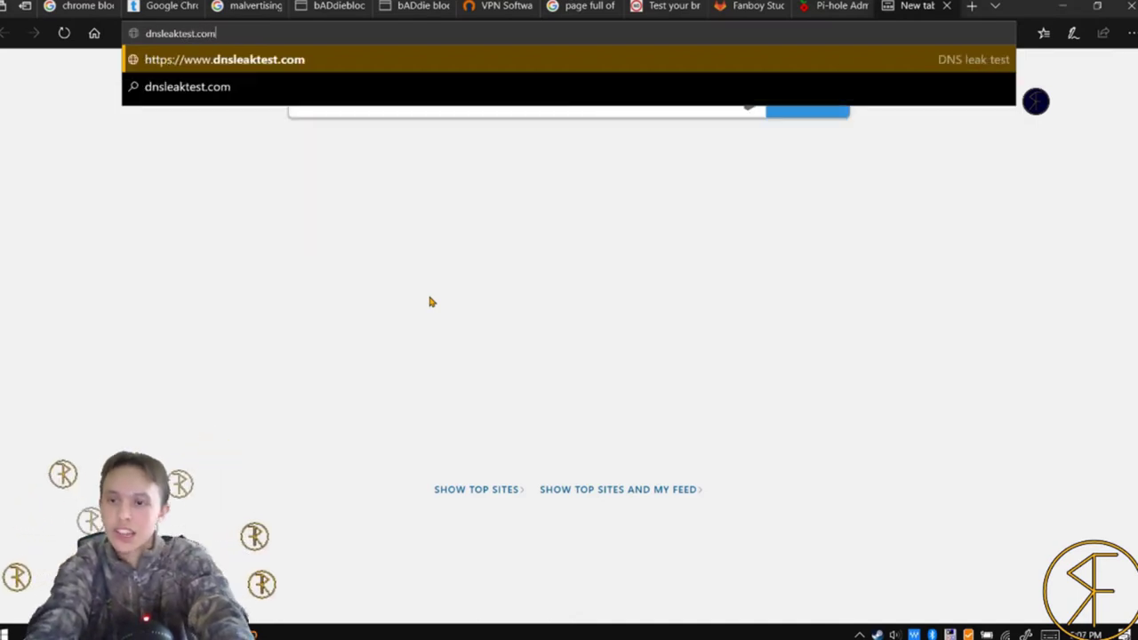
{"action": "key", "text": "Return"}
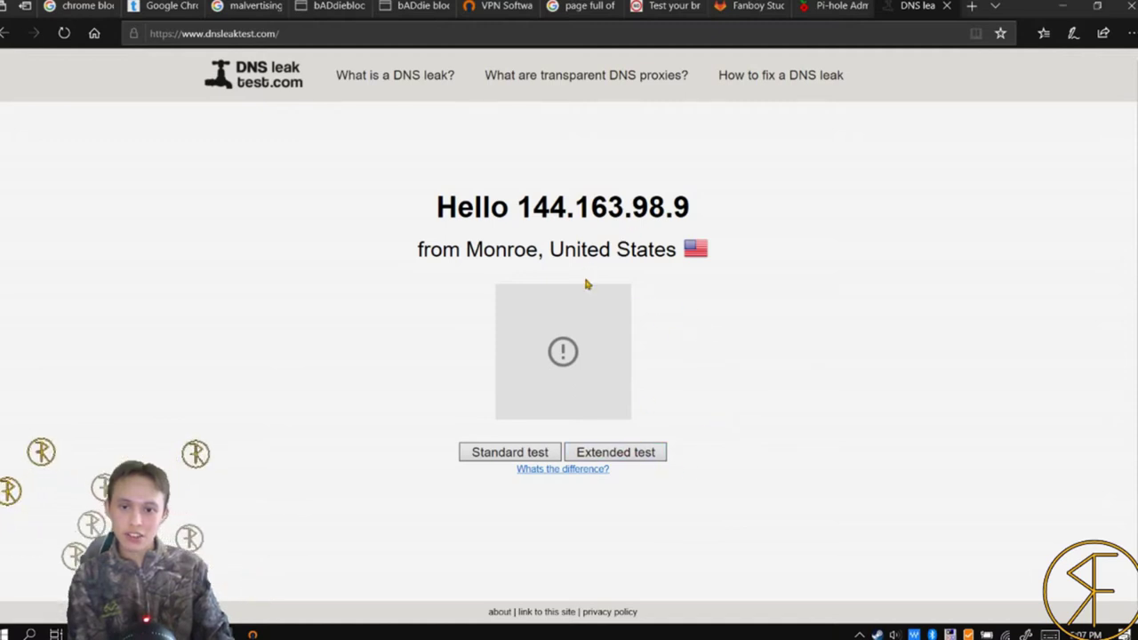
- Run the extended DNS leak test and examine the listed servers and the explanation of the results
{"action": "left_click", "coordinate": [639, 456]}
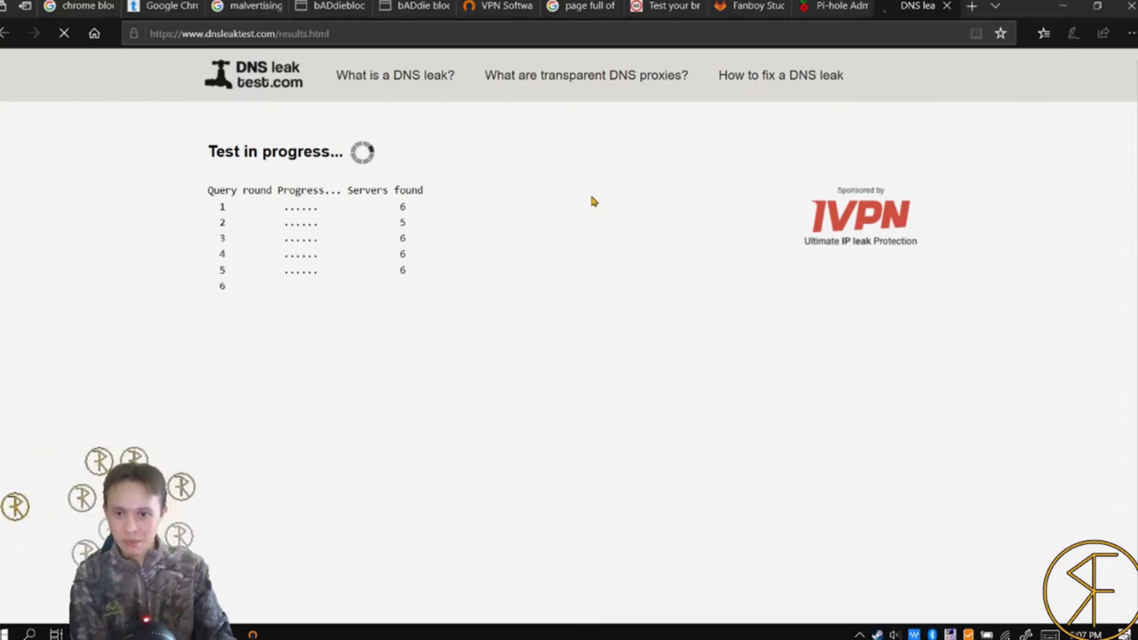
{"action": "scroll", "coordinate": [545, 216], "scroll_direction": "down", "scroll_amount": 1}
{"action": "scroll", "coordinate": [546, 216], "scroll_direction": "down", "scroll_amount": 4}
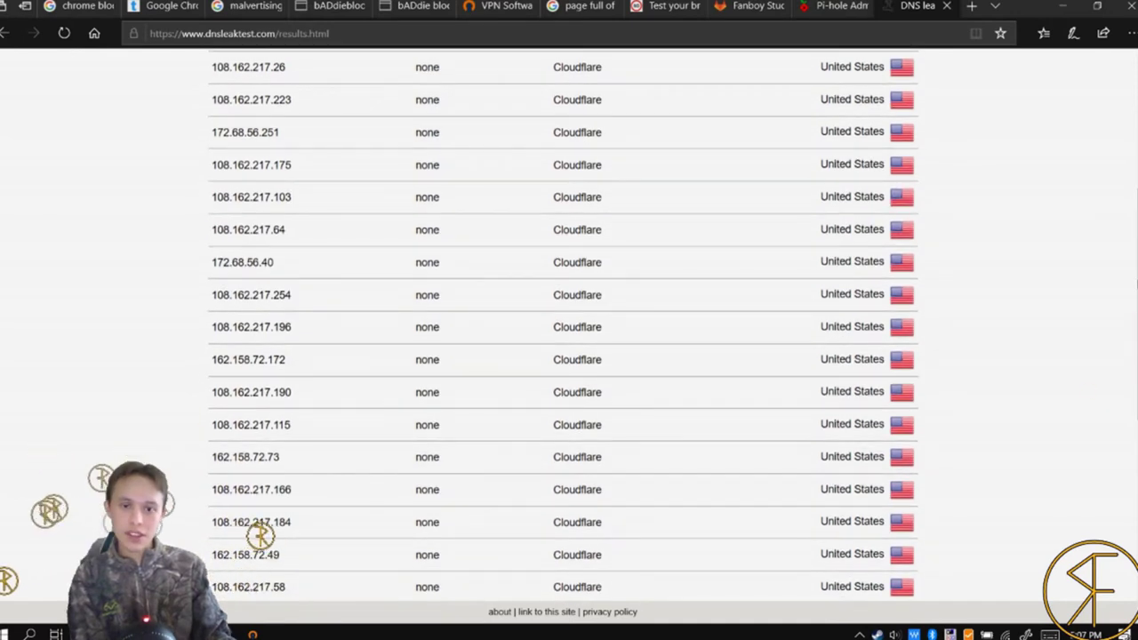
{"action": "scroll", "coordinate": [1122, 267], "scroll_direction": "up", "scroll_amount": 2}
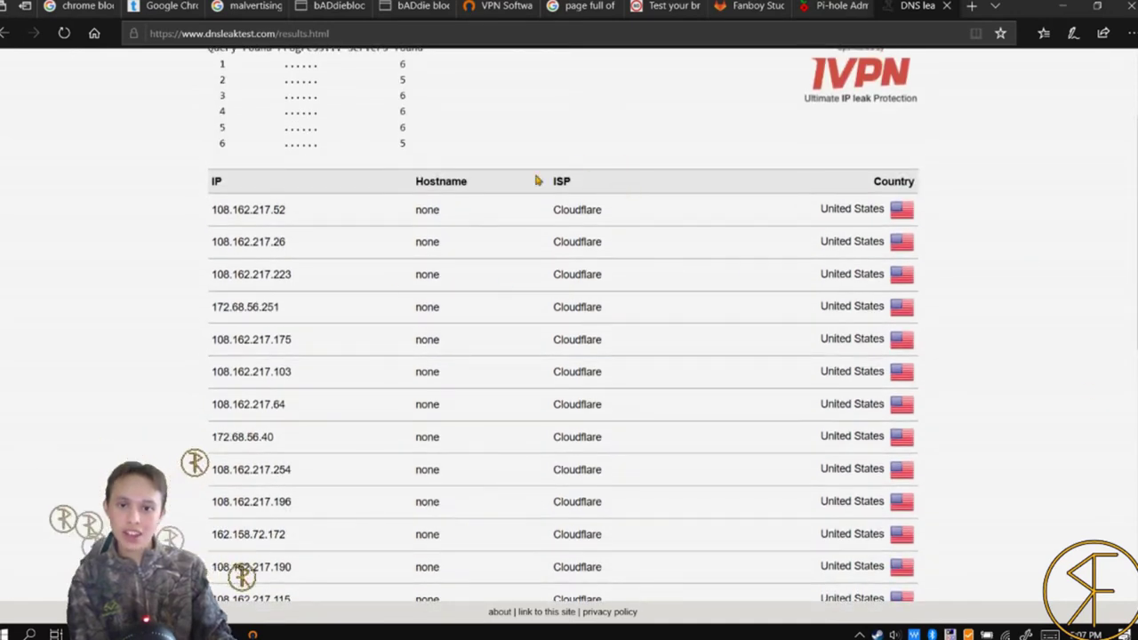
{"action": "scroll", "coordinate": [562, 299], "scroll_direction": "down", "scroll_amount": 7}
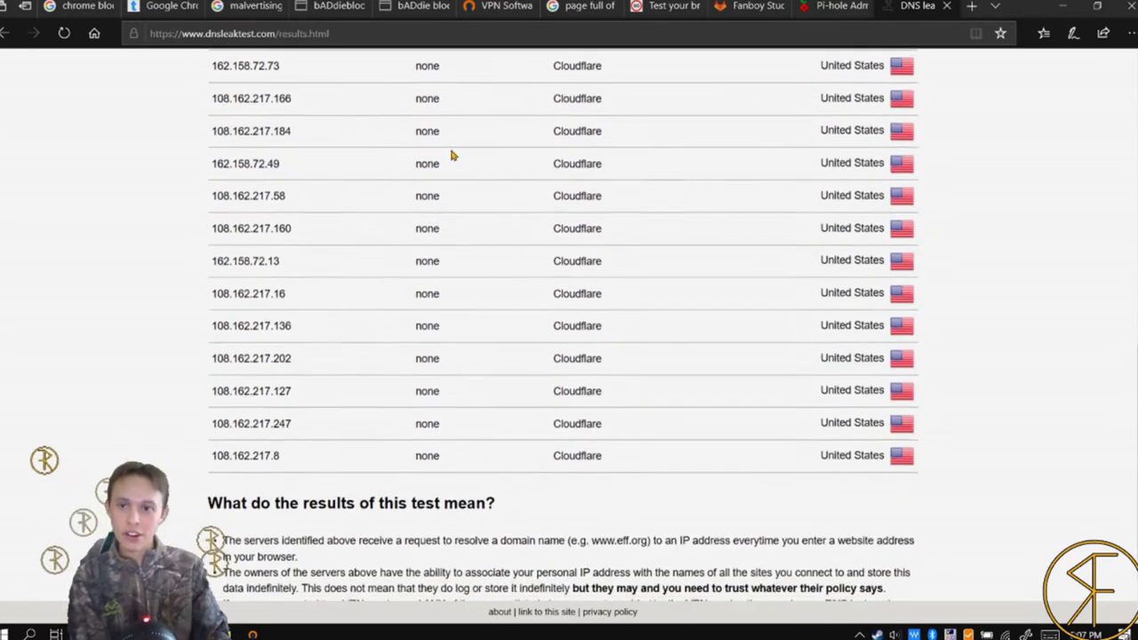
{"action": "scroll", "coordinate": [451, 156], "scroll_direction": "down", "scroll_amount": 1}
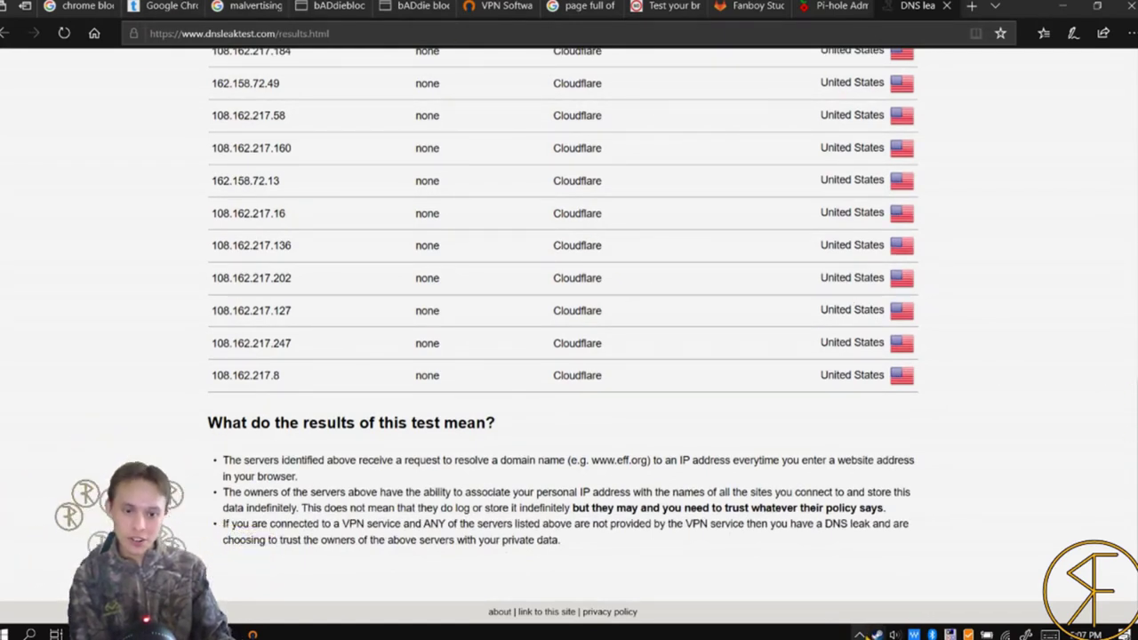
- Disconnect the VPN in OpenVPN Connect and dismiss the hidden tray icons
{"action": "left_click", "coordinate": [858, 634]}
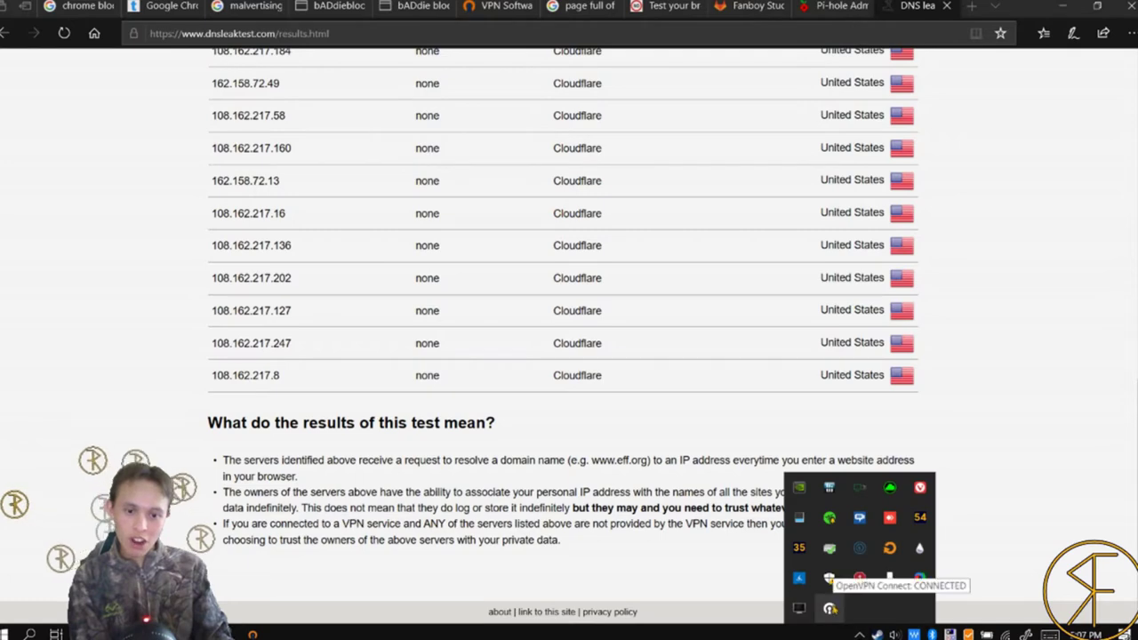
{"action": "right_click", "coordinate": [830, 608]}
{"action": "left_click", "coordinate": [891, 525]}
{"action": "scroll", "coordinate": [1061, 461], "scroll_direction": "up", "scroll_amount": 6}
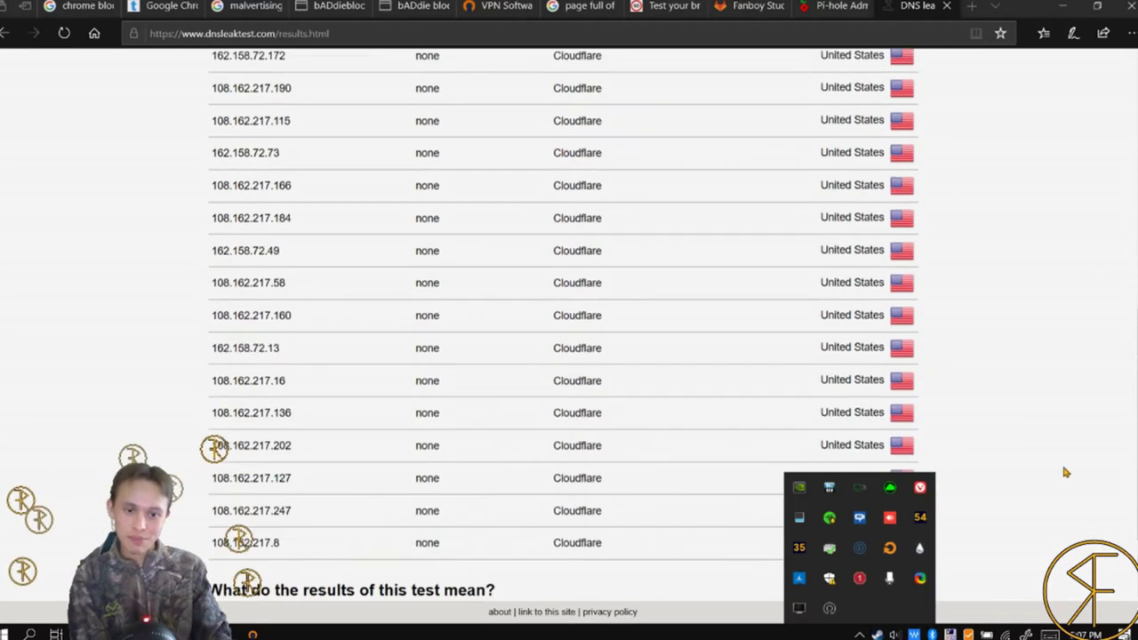
{"action": "scroll", "coordinate": [1064, 471], "scroll_direction": "up", "scroll_amount": 5}
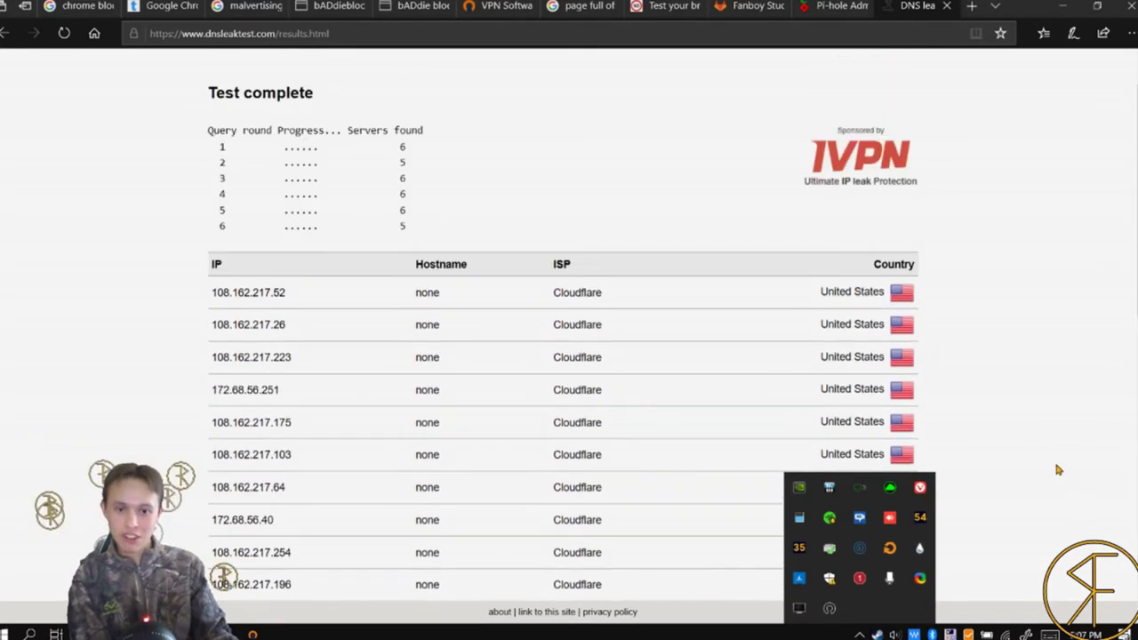
{"action": "left_click", "coordinate": [82, 93]}
{"action": "scroll", "coordinate": [98, 71], "scroll_direction": "up", "scroll_amount": 2}
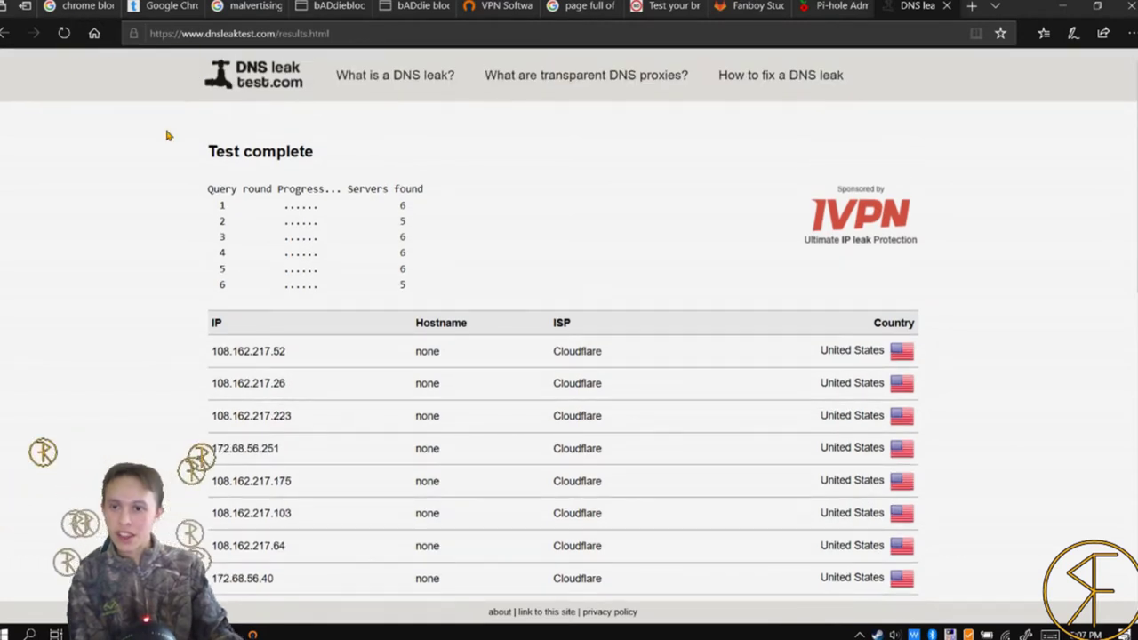
{"action": "key", "text": "F5"}
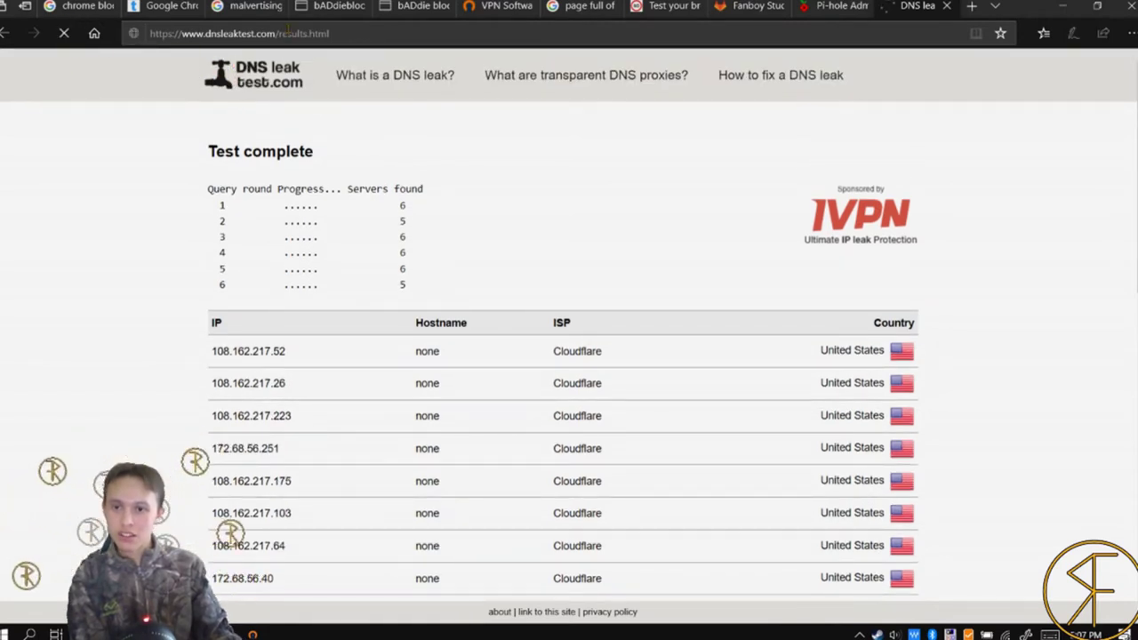
{"action": "left_click_drag", "start_coordinate": [277, 33], "coordinate": [427, 42]}
{"action": "key", "text": "BackSpace"}
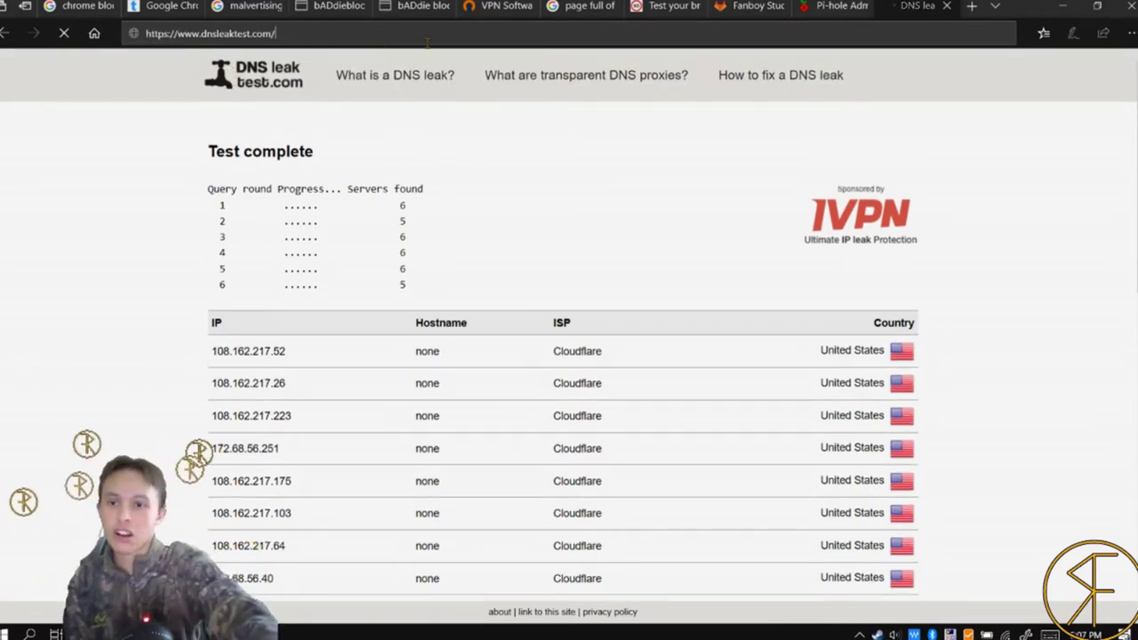
{"action": "key", "text": "Return"}
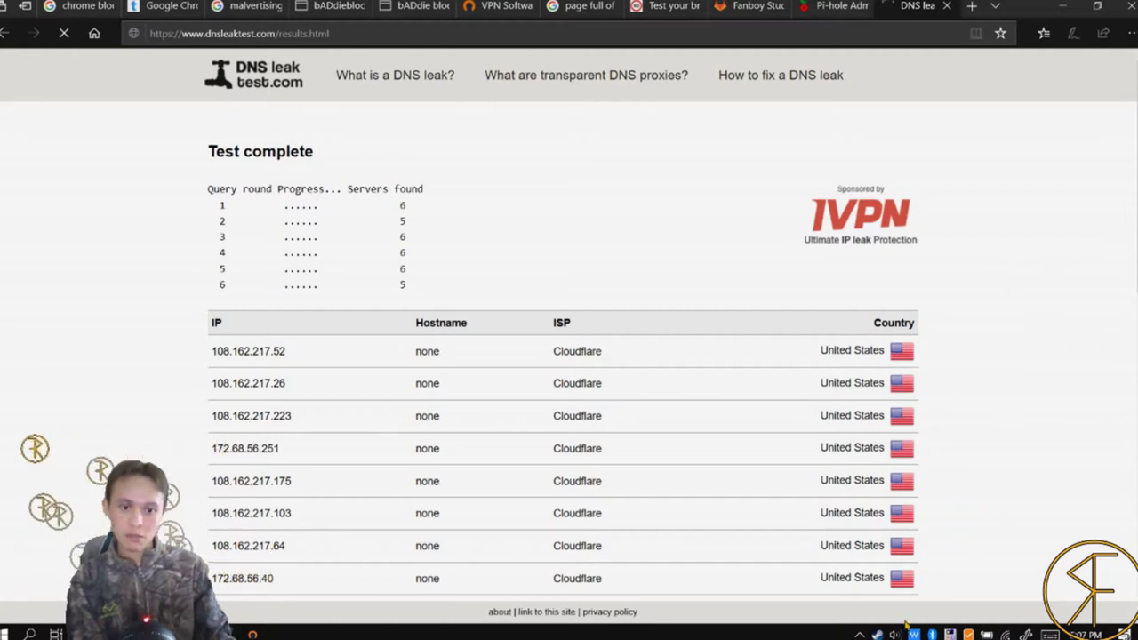
{"action": "left_click", "coordinate": [859, 634]}
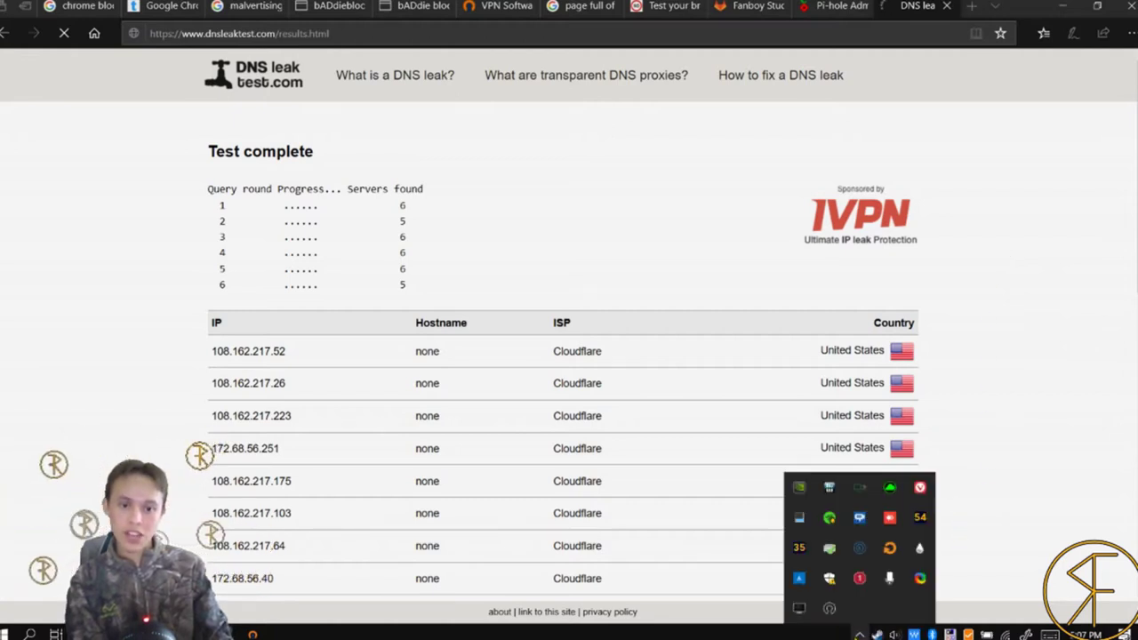
{"action": "left_click", "coordinate": [859, 634]}
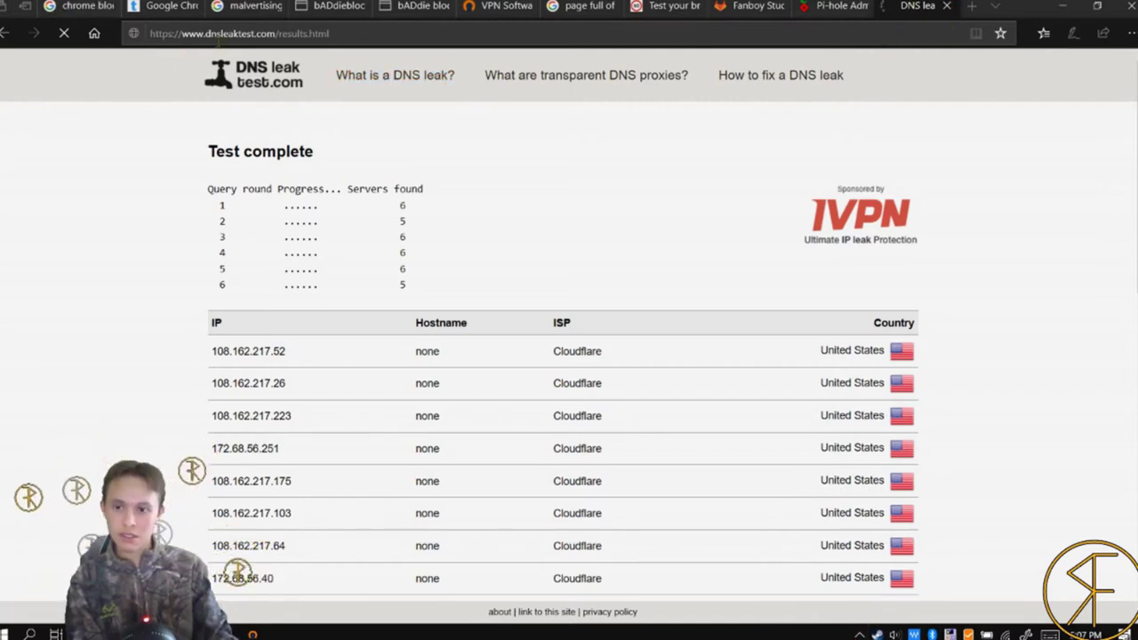
- Open the DNS leak test home page in a new tab from the site logo's link and close the old results tab
{"action": "right_click", "coordinate": [257, 72]}
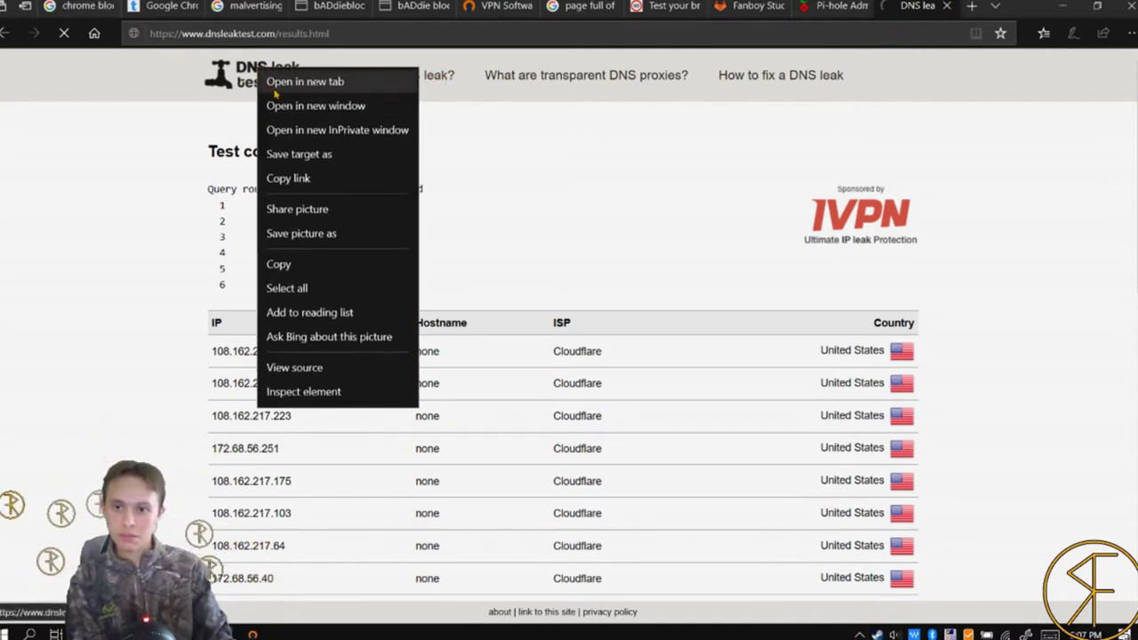
{"action": "left_click", "coordinate": [284, 81]}
{"action": "left_click", "coordinate": [872, 7]}
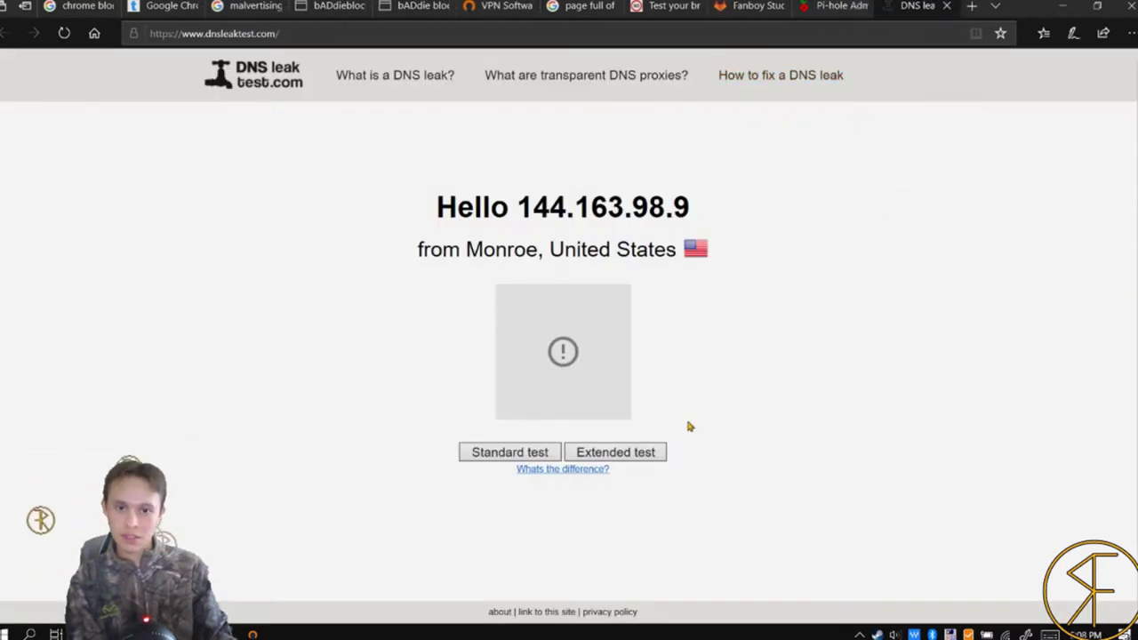
- Run the extended DNS leak test without the VPN and highlight the ISP and country of the server found
{"action": "left_click", "coordinate": [647, 454]}
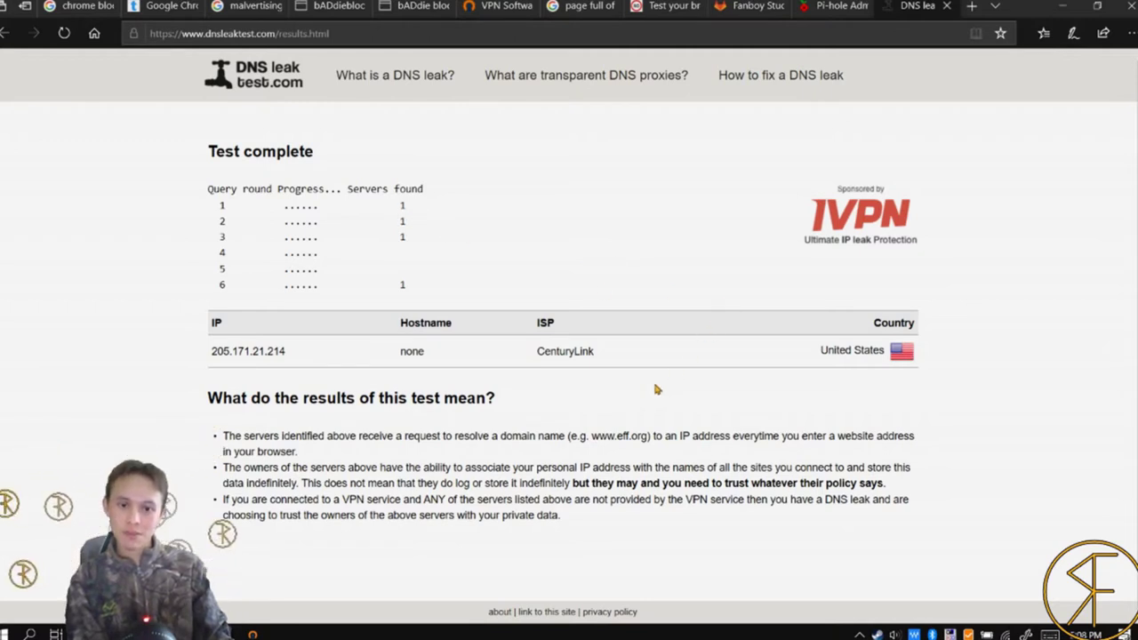
{"action": "left_click_drag", "start_coordinate": [537, 351], "coordinate": [903, 346]}
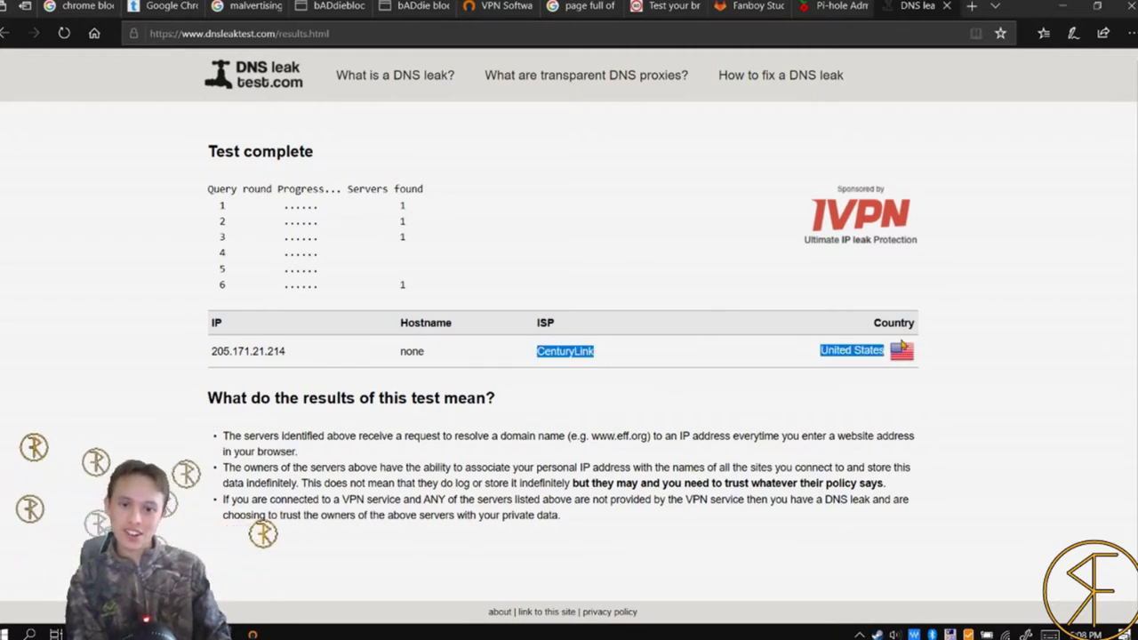
{"action": "left_click", "coordinate": [1103, 424]}
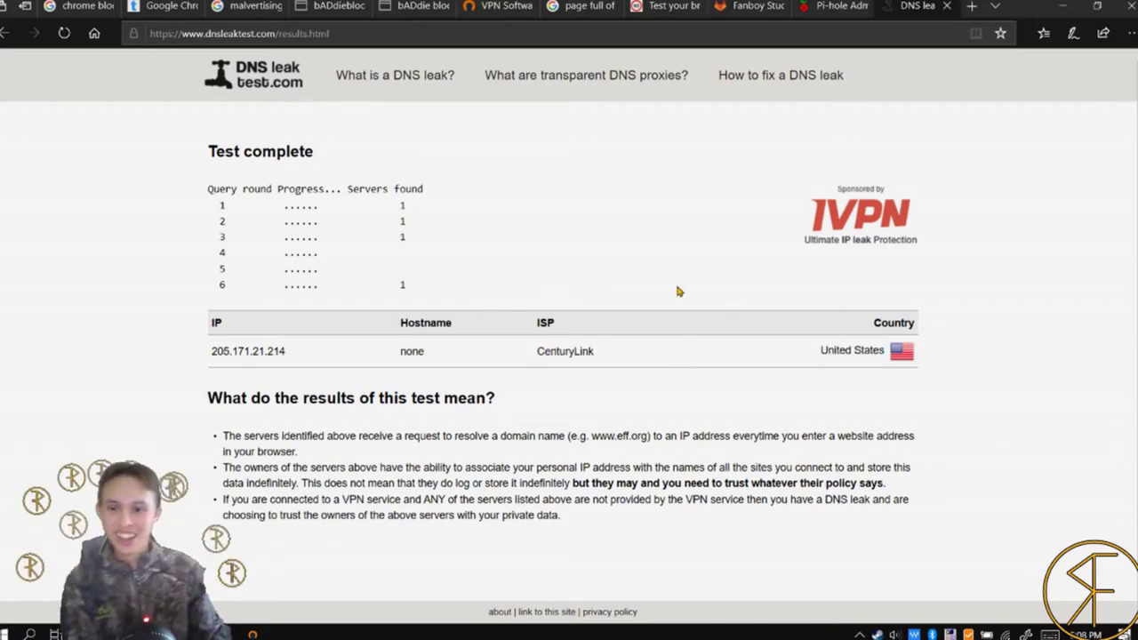
- Return to the DNS leak test home page and reconnect OpenVPN Connect with the bADdieblockfreecloudvpn udp split tunnel profile
{"action": "key", "text": "alt+Left"}
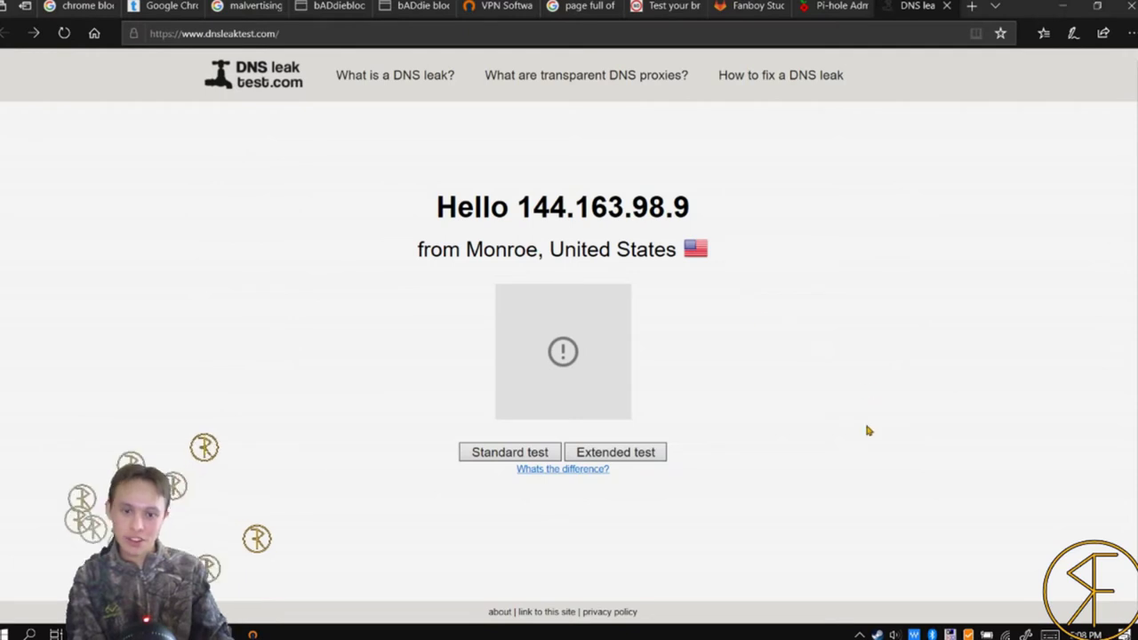
{"action": "left_click", "coordinate": [859, 634]}
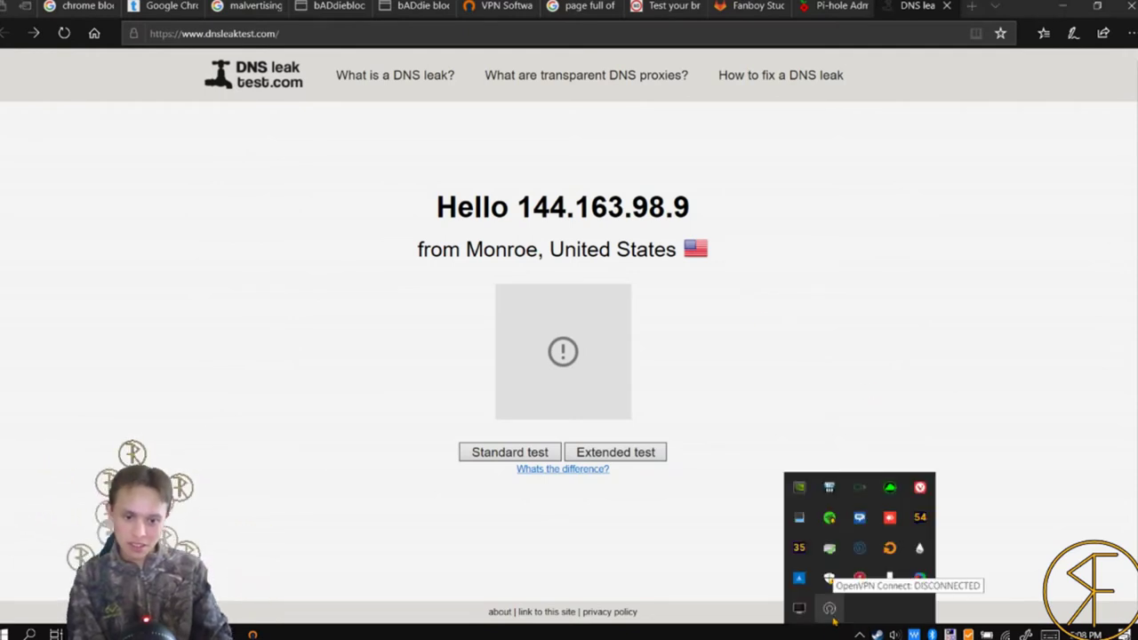
{"action": "right_click", "coordinate": [829, 611]}
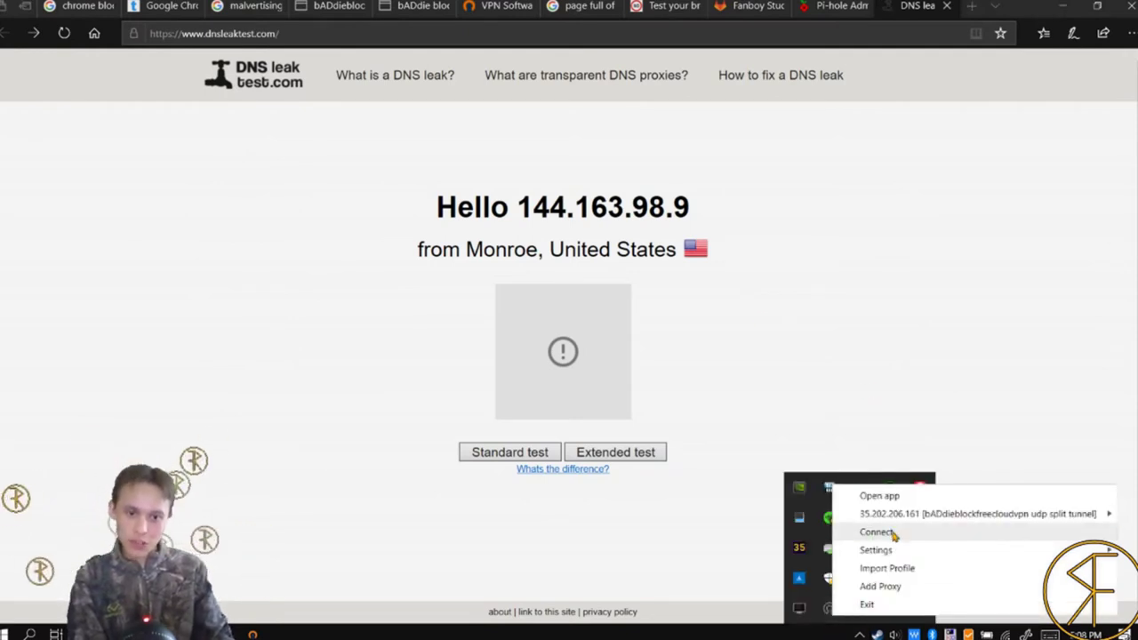
{"action": "mouse_move", "coordinate": [943, 517]}
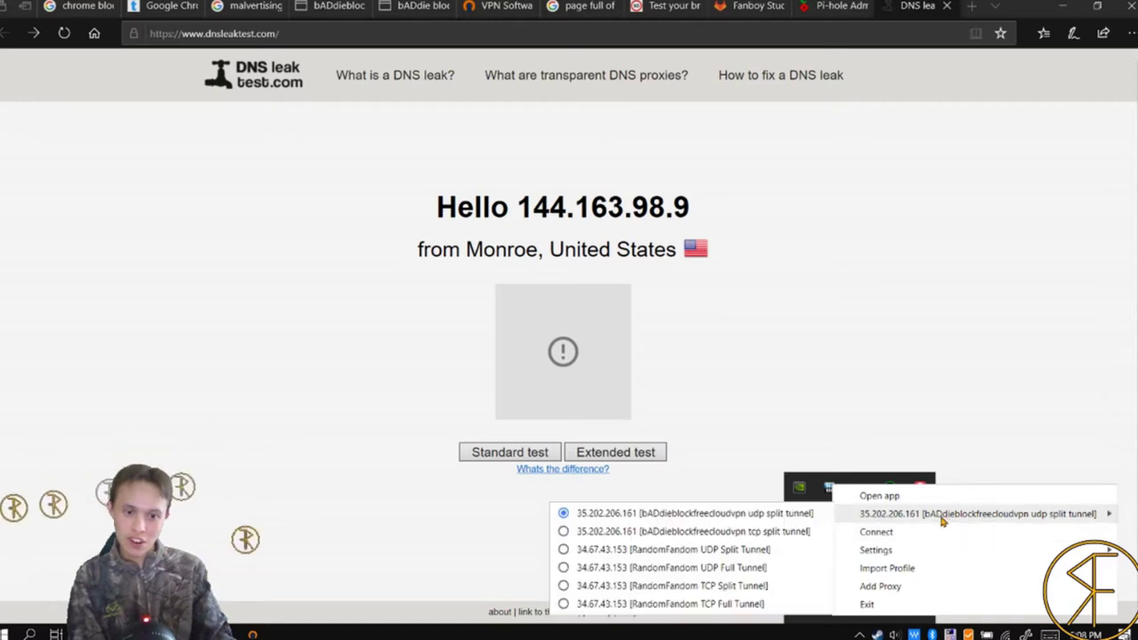
{"action": "left_click", "coordinate": [757, 515]}
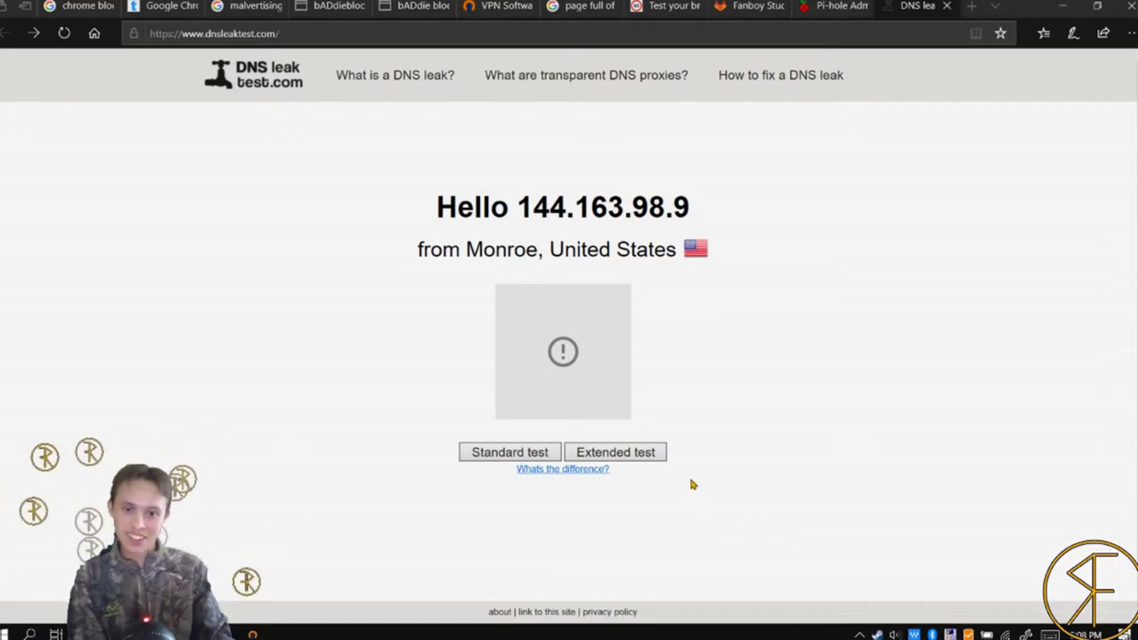
{"action": "left_click", "coordinate": [859, 635]}
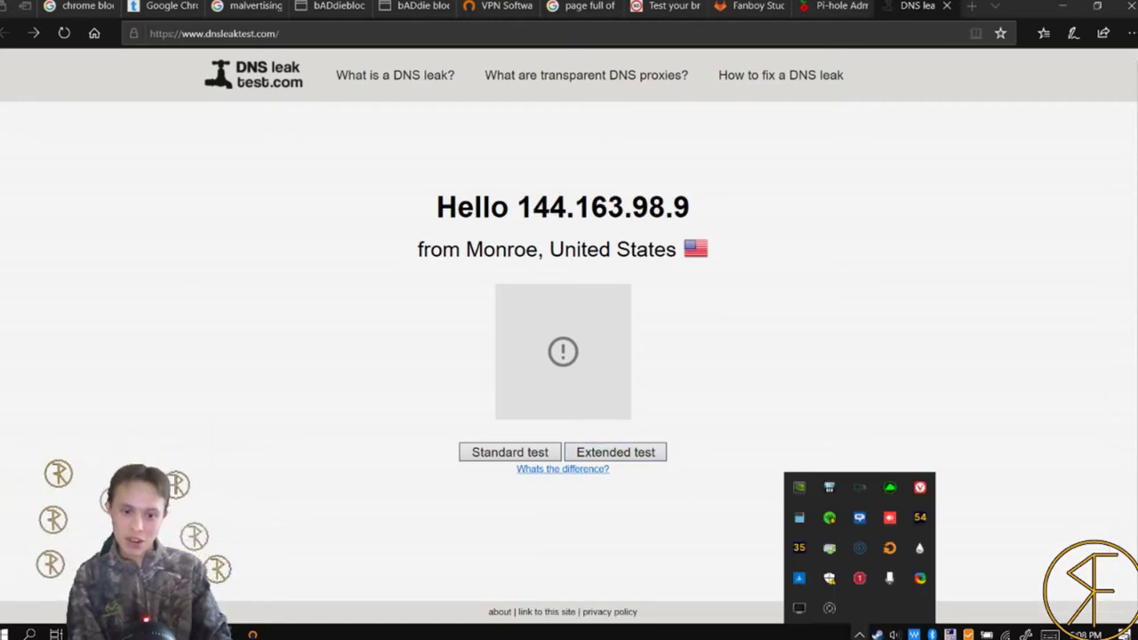
{"action": "left_click", "coordinate": [861, 286]}
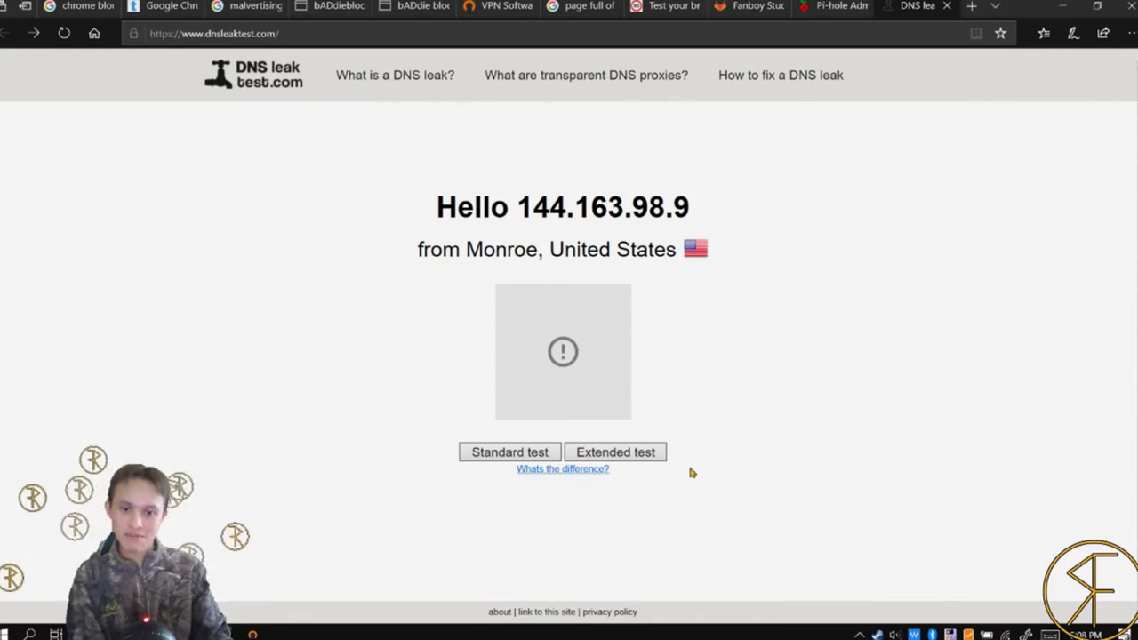
- Run the extended DNS leak test with the VPN connected and review the full list of servers found
{"action": "left_click", "coordinate": [626, 454]}
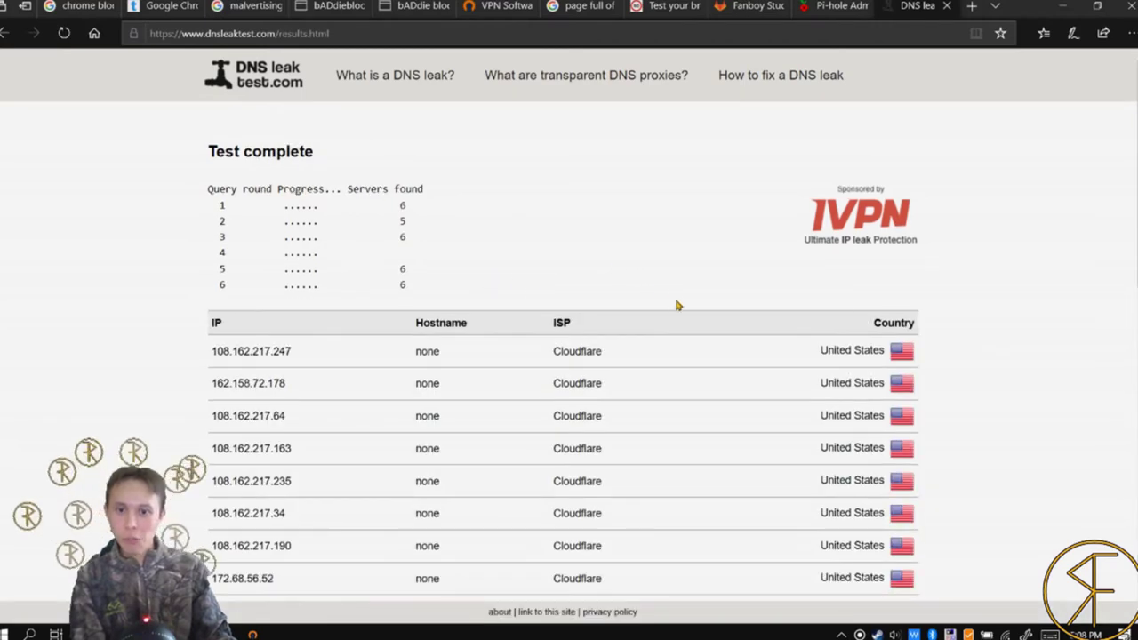
{"action": "scroll", "coordinate": [678, 312], "scroll_direction": "down", "scroll_amount": 2}
{"action": "scroll", "coordinate": [678, 318], "scroll_direction": "down", "scroll_amount": 9}
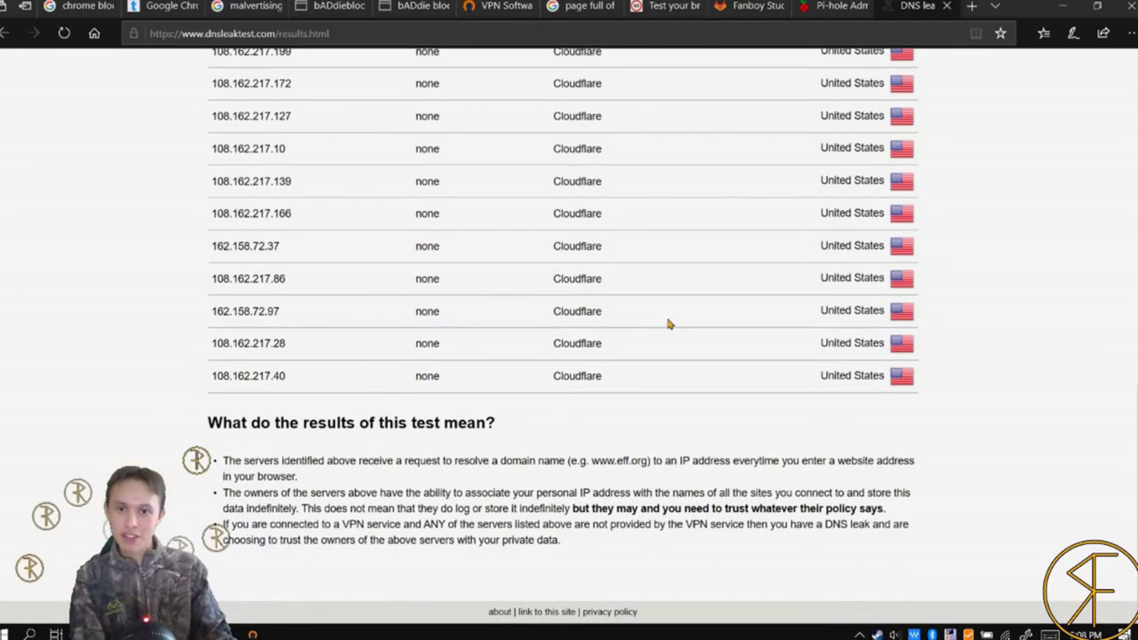
- Open the DNS settings in the Pi-hole admin and review the upstream DNS servers and advanced DNS options
{"action": "left_click", "coordinate": [832, 6]}
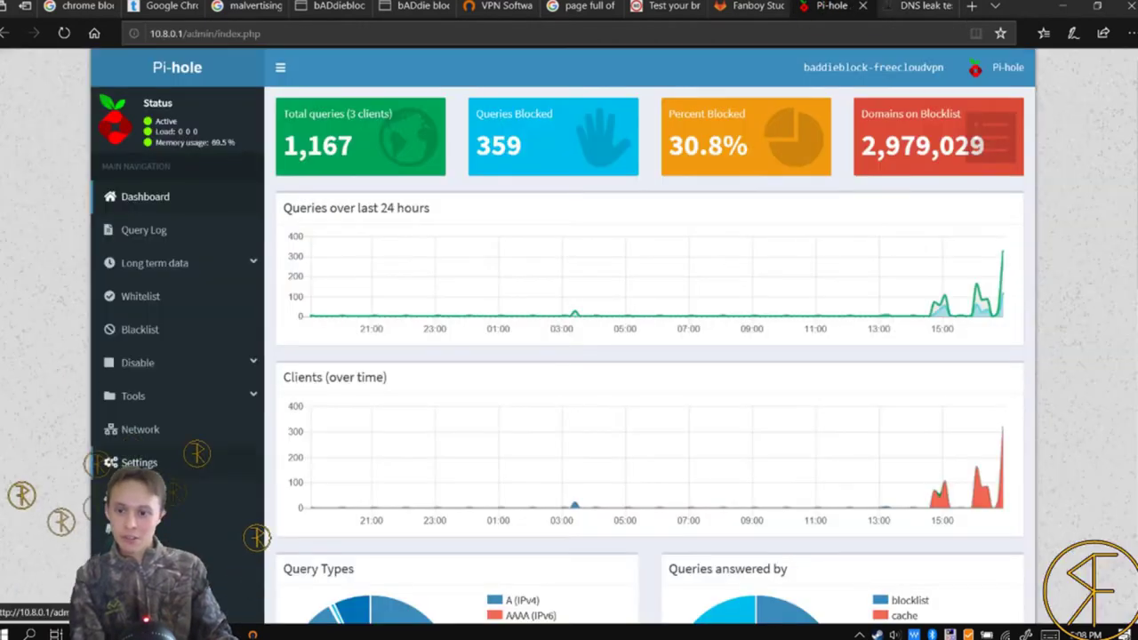
{"action": "left_click", "coordinate": [129, 462]}
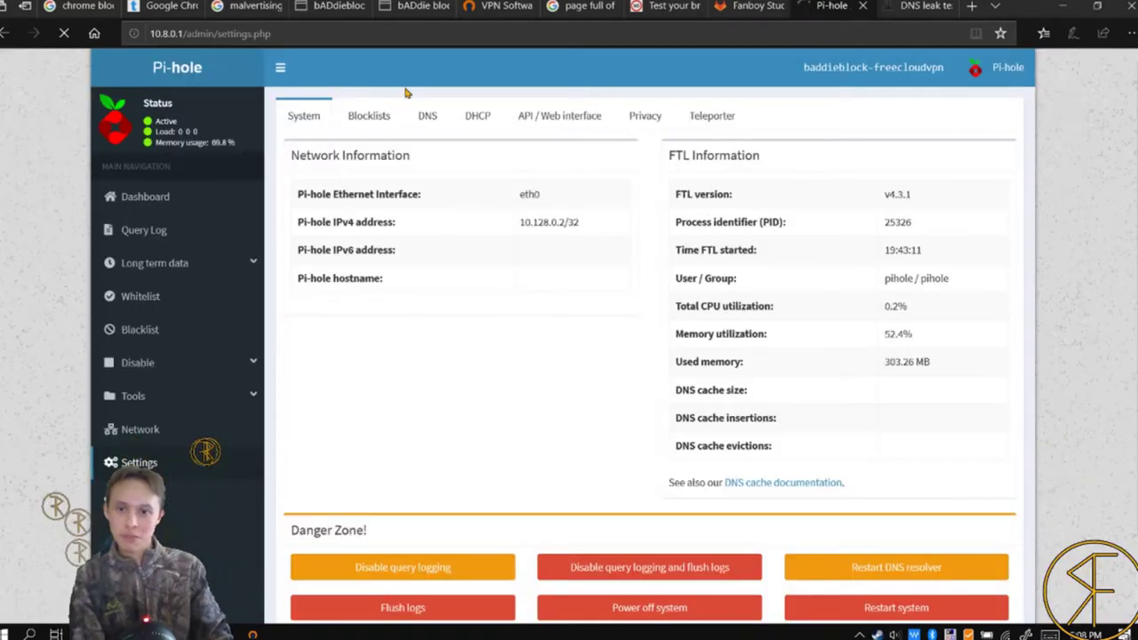
{"action": "left_click", "coordinate": [438, 123]}
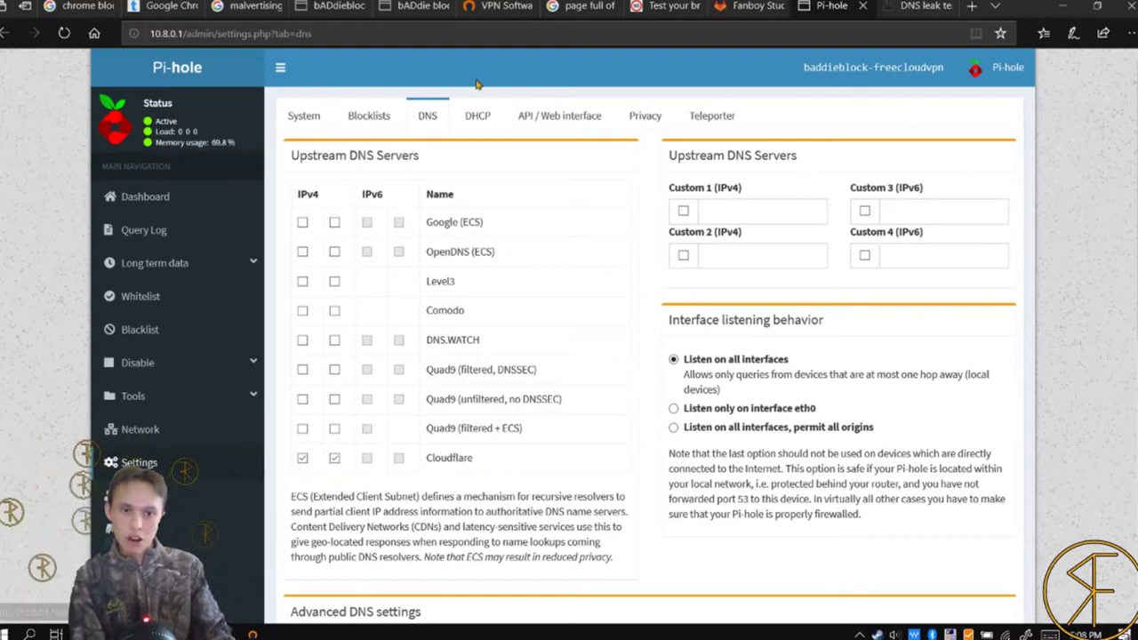
{"action": "scroll", "coordinate": [478, 201], "scroll_direction": "down", "scroll_amount": 7}
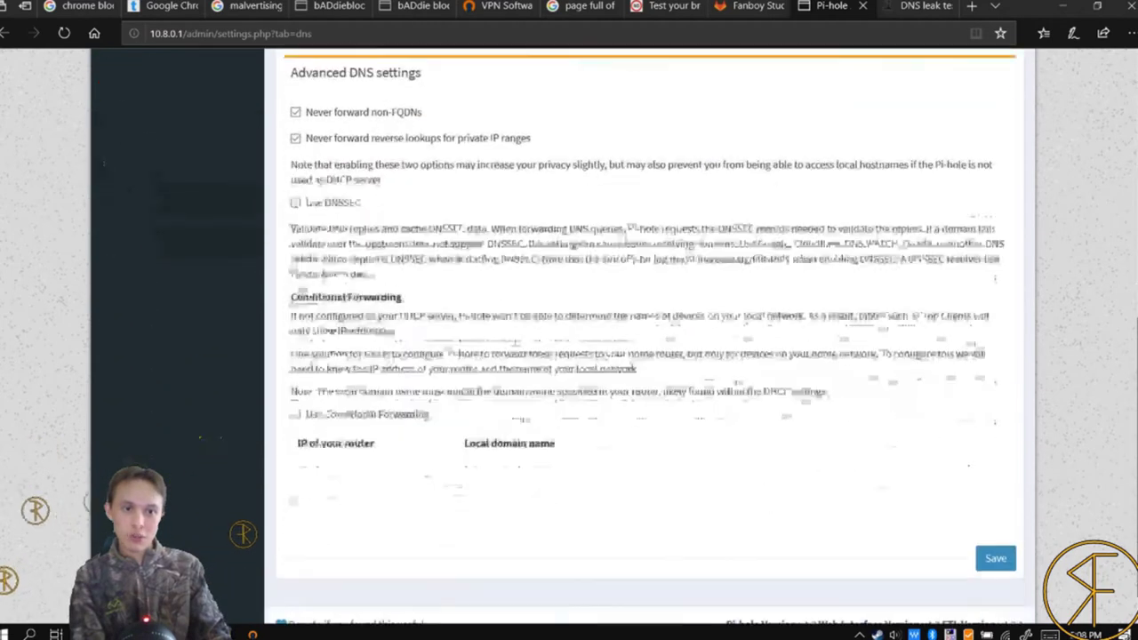
{"action": "scroll", "coordinate": [1105, 175], "scroll_direction": "up", "scroll_amount": 7}
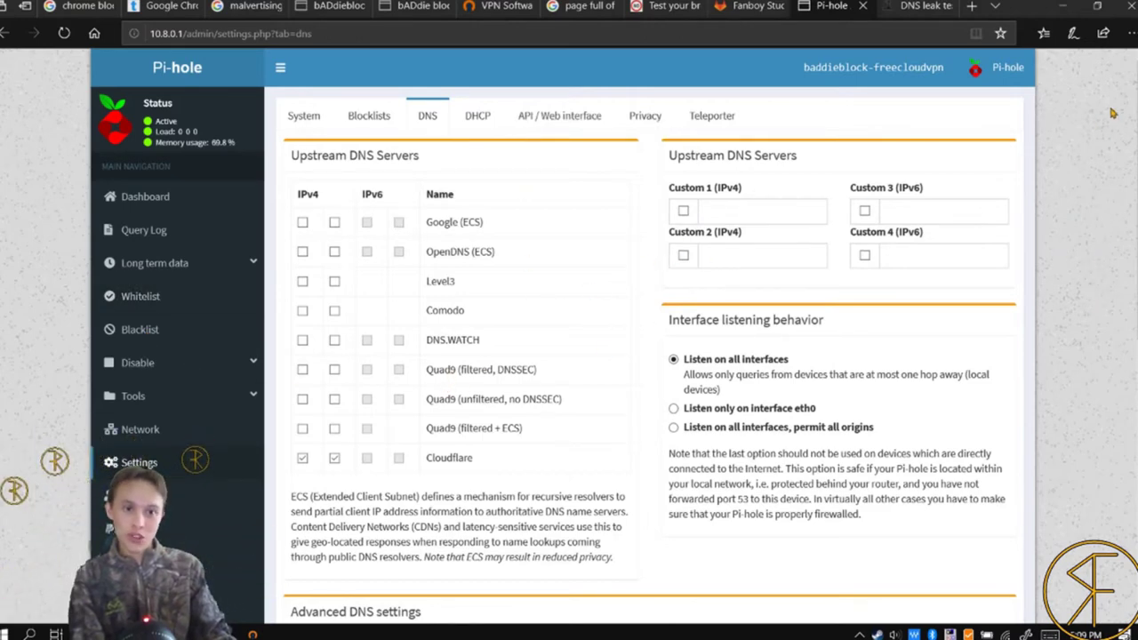
{"action": "scroll", "coordinate": [1132, 267], "scroll_direction": "down", "scroll_amount": 5}
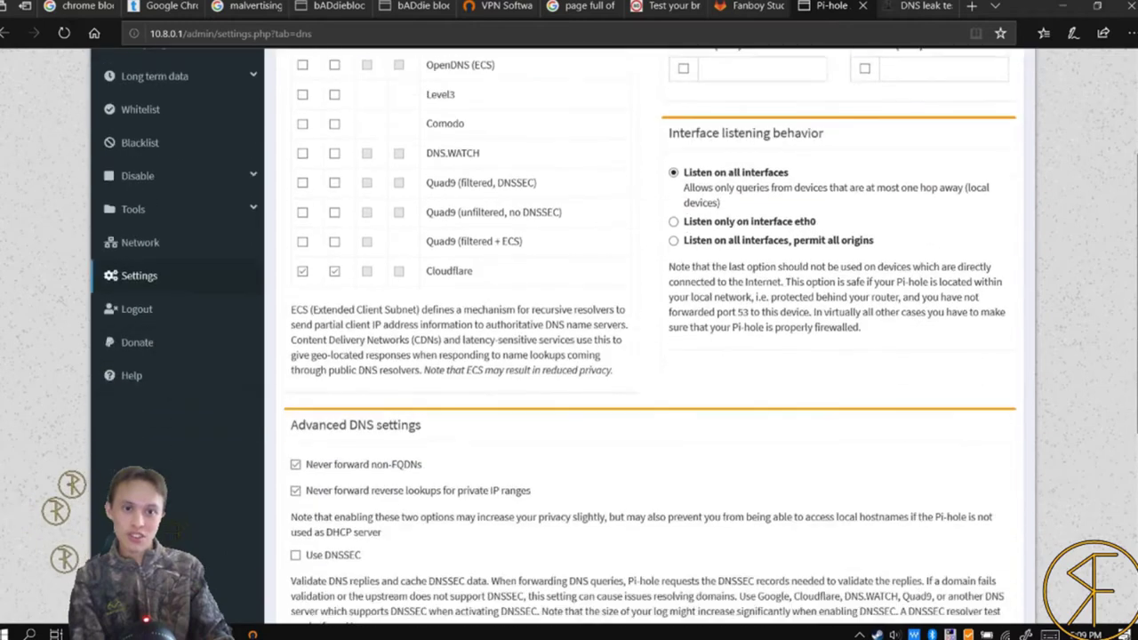
{"action": "scroll", "coordinate": [1131, 266], "scroll_direction": "down", "scroll_amount": 2}
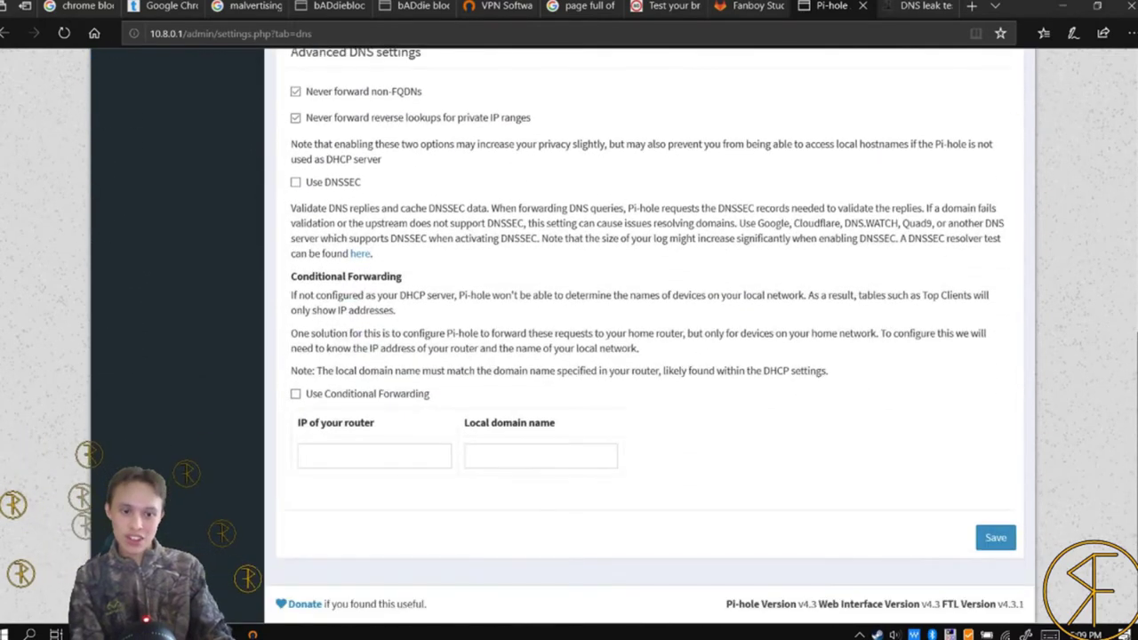
{"action": "scroll", "coordinate": [1121, 266], "scroll_direction": "up", "scroll_amount": 7}
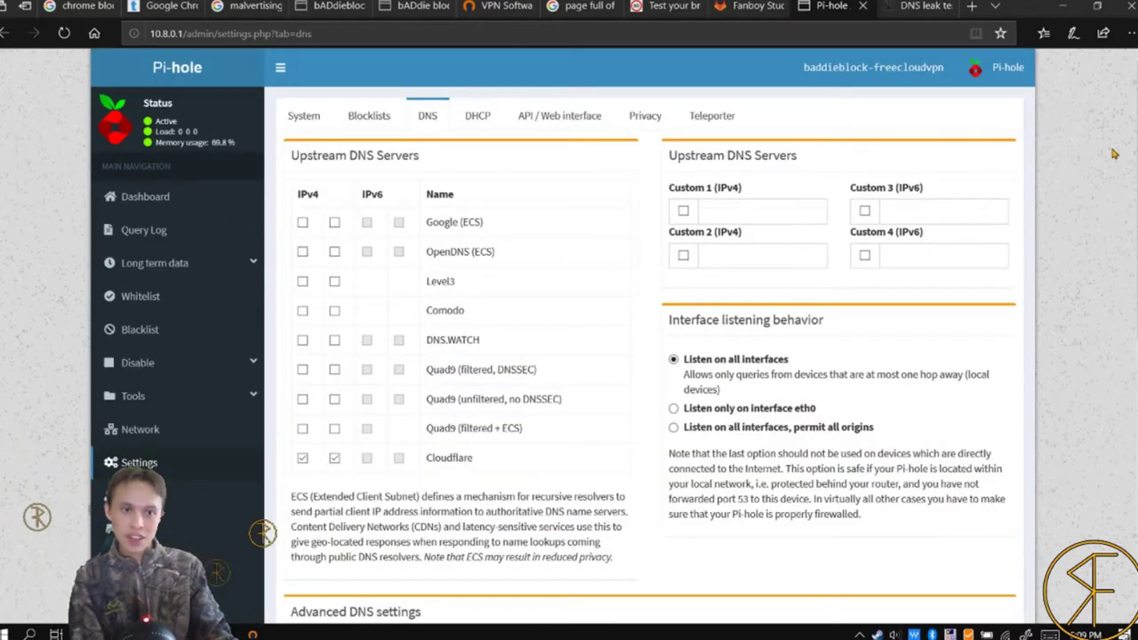
- Search Google for "google went down" in a new tab
{"action": "left_click", "coordinate": [972, 6]}
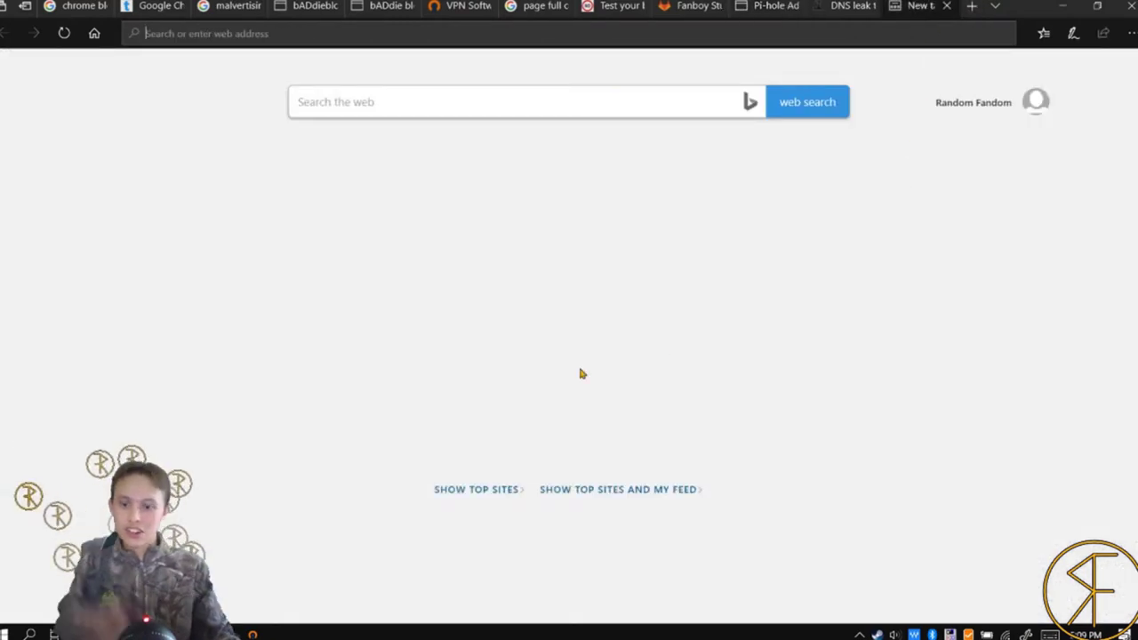
{"action": "type", "text": "goog"}
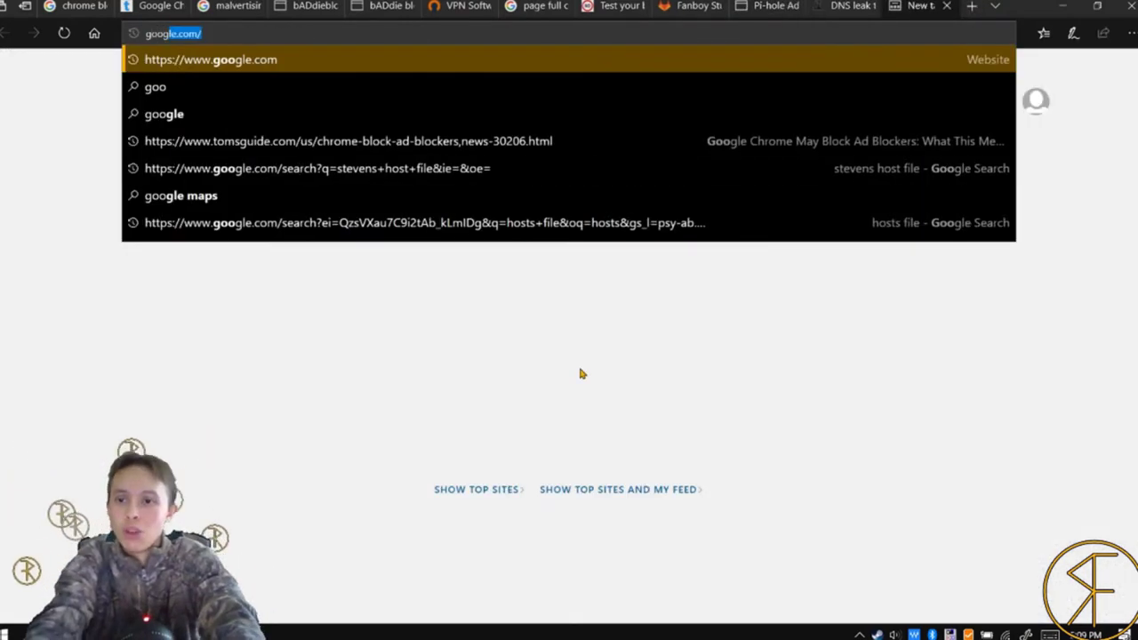
{"action": "type", "text": "le "}
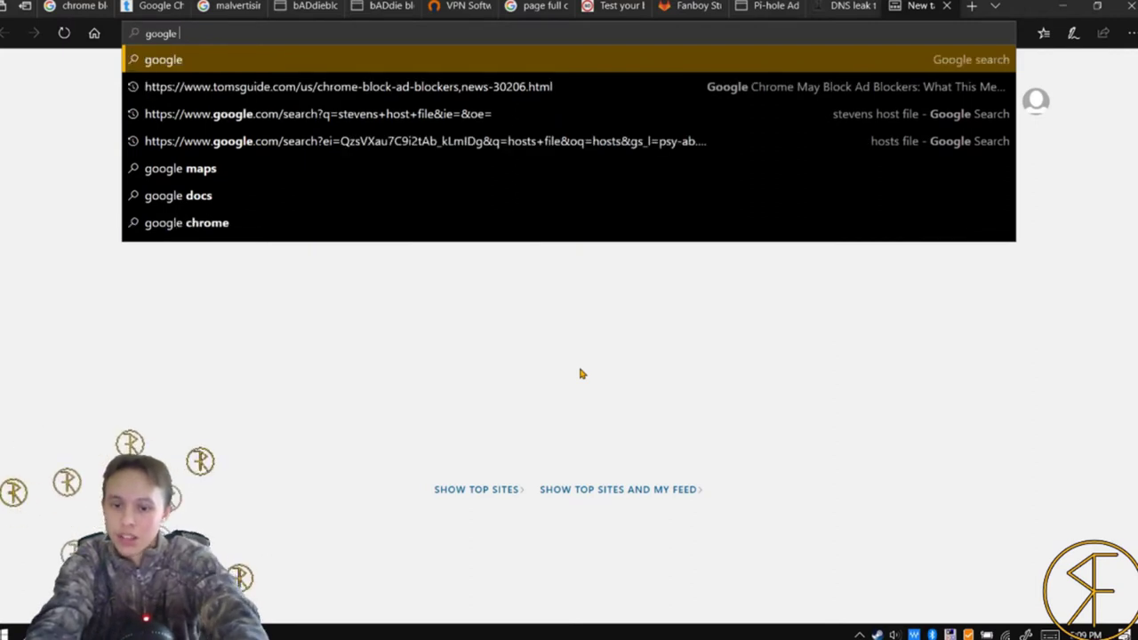
{"action": "type", "text": "went+down&ie=&oe="}
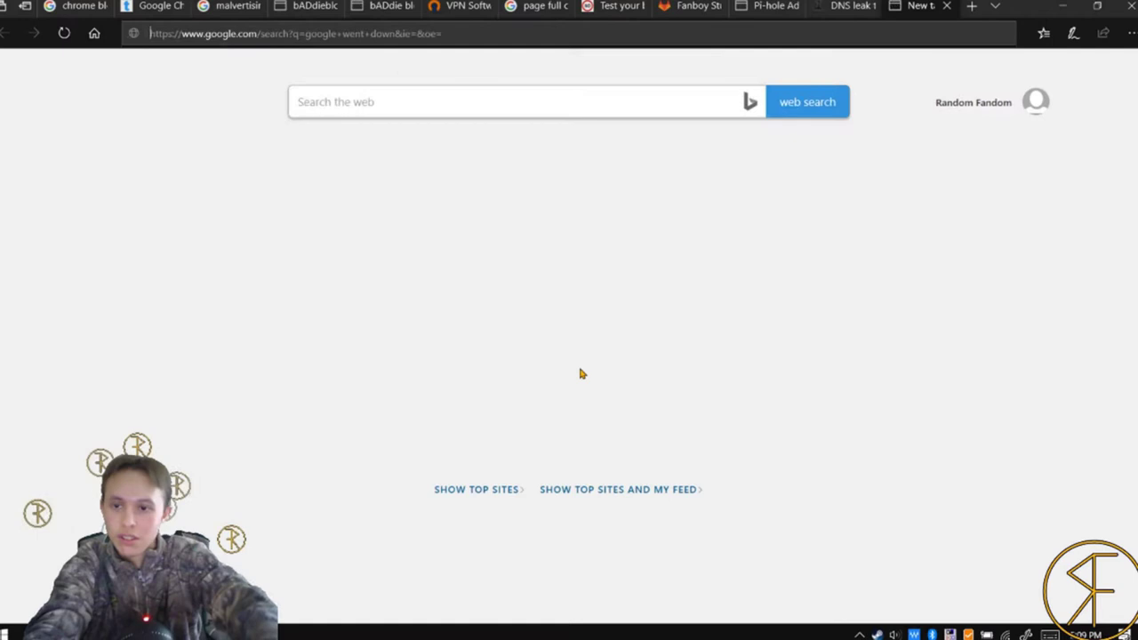
{"action": "key", "text": "Return"}
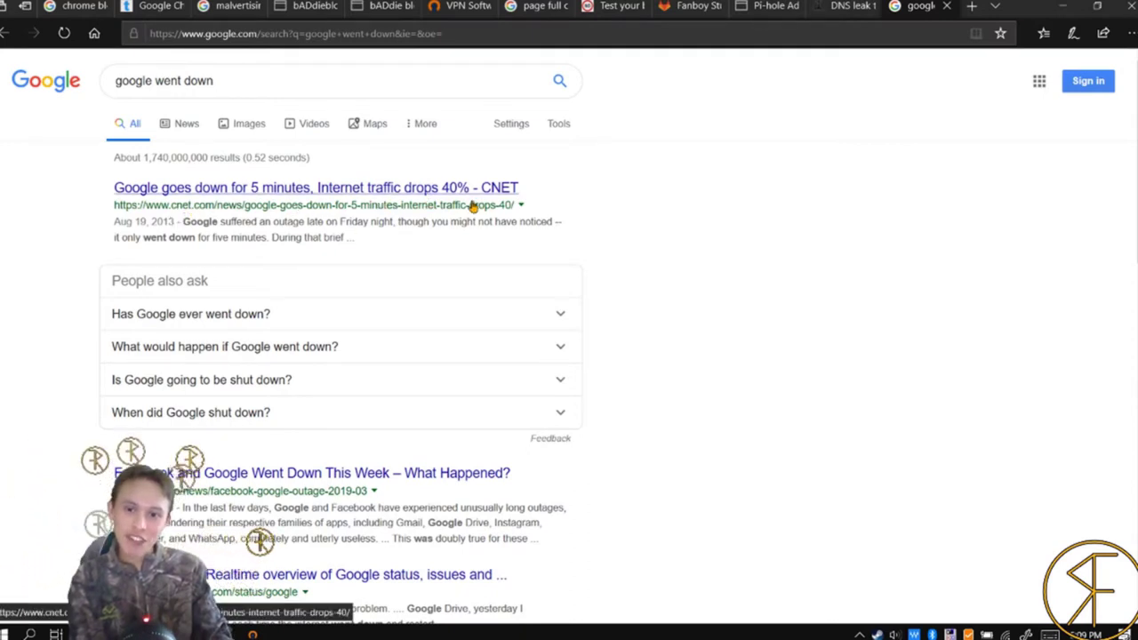
- Examine the search results about past Google outages, down to the related searches and back to the first result
{"action": "scroll", "coordinate": [718, 226], "scroll_direction": "down", "scroll_amount": 3}
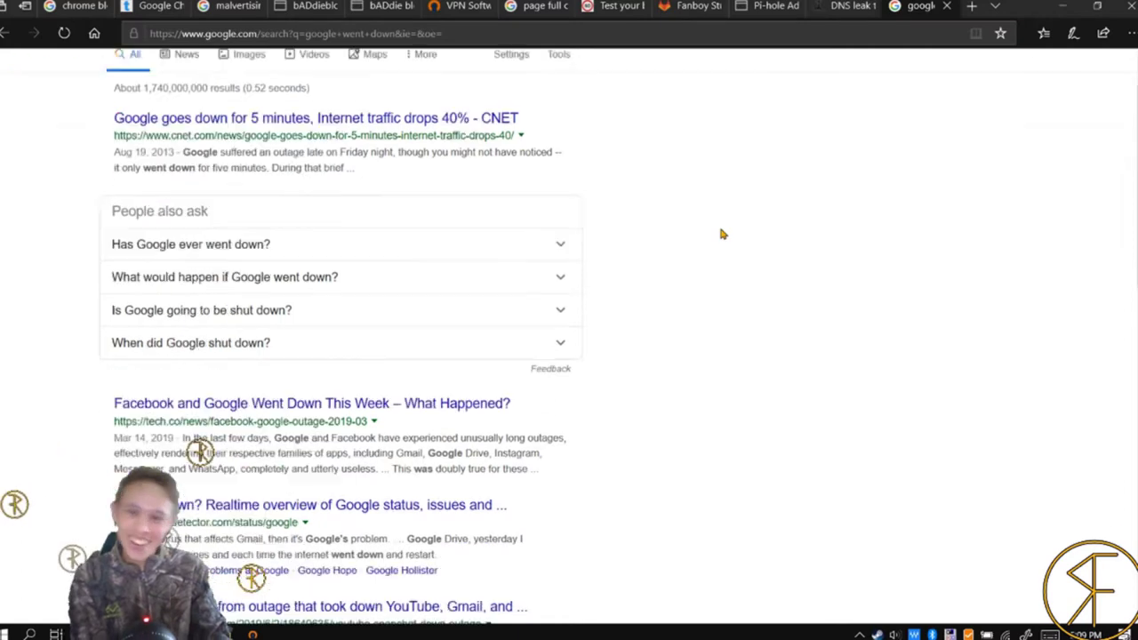
{"action": "scroll", "coordinate": [702, 260], "scroll_direction": "down", "scroll_amount": 2}
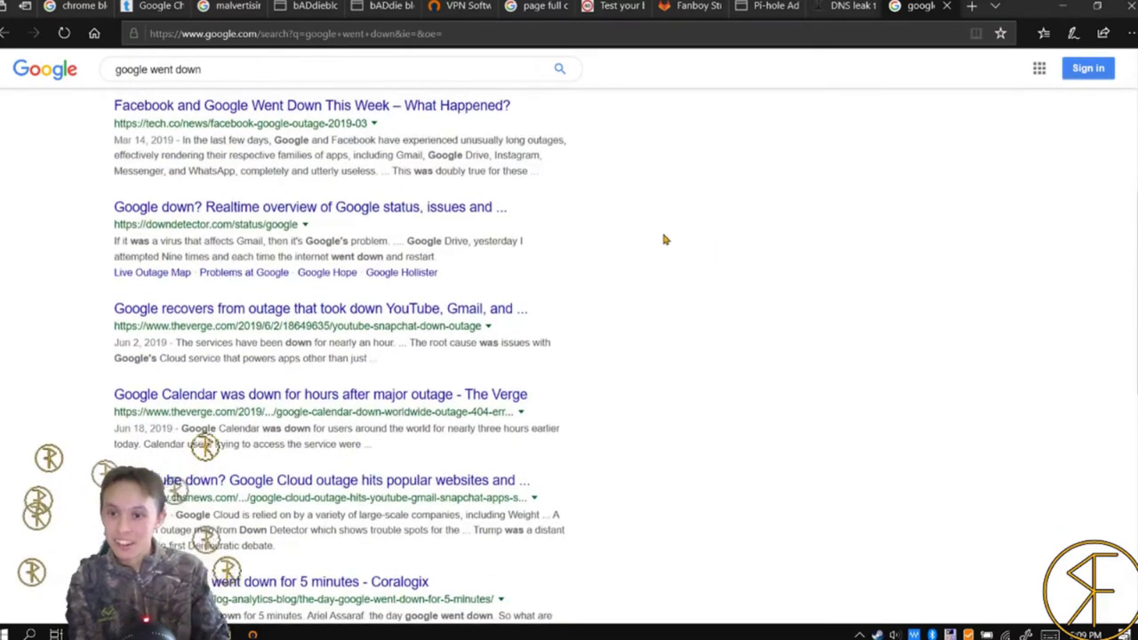
{"action": "scroll", "coordinate": [661, 228], "scroll_direction": "up", "scroll_amount": 1}
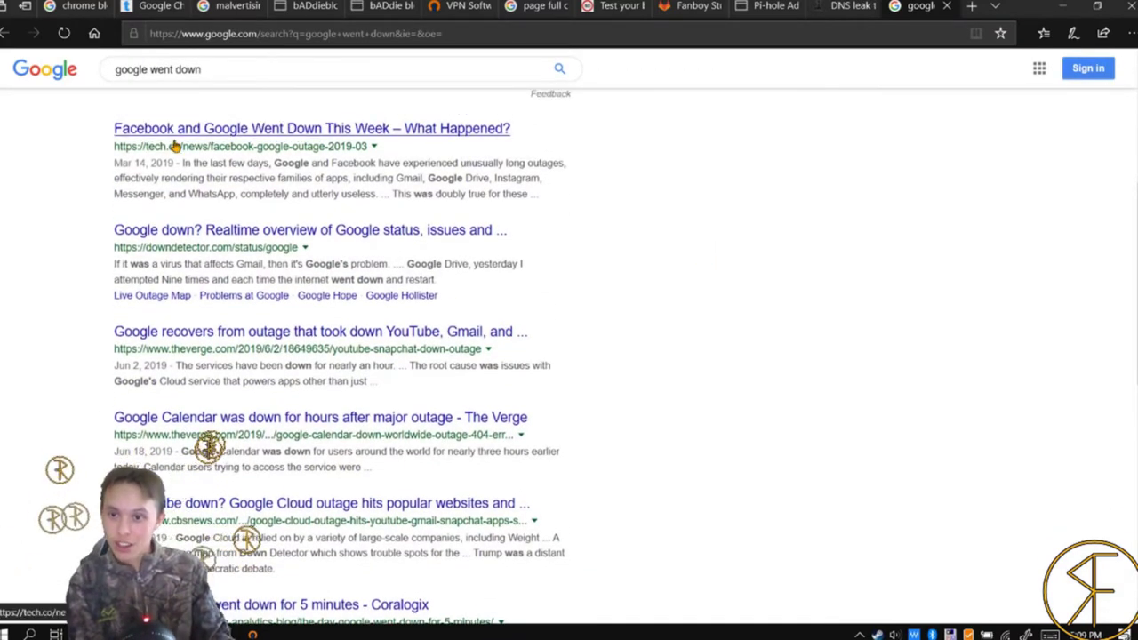
{"action": "right_click", "coordinate": [382, 132]}
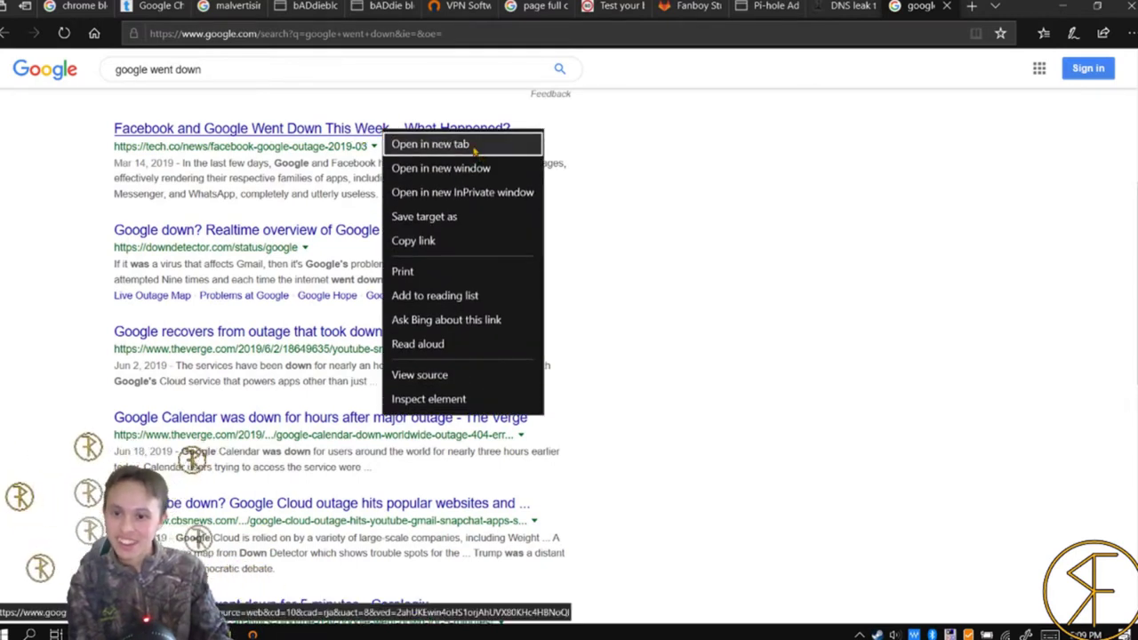
{"action": "left_click", "coordinate": [805, 396]}
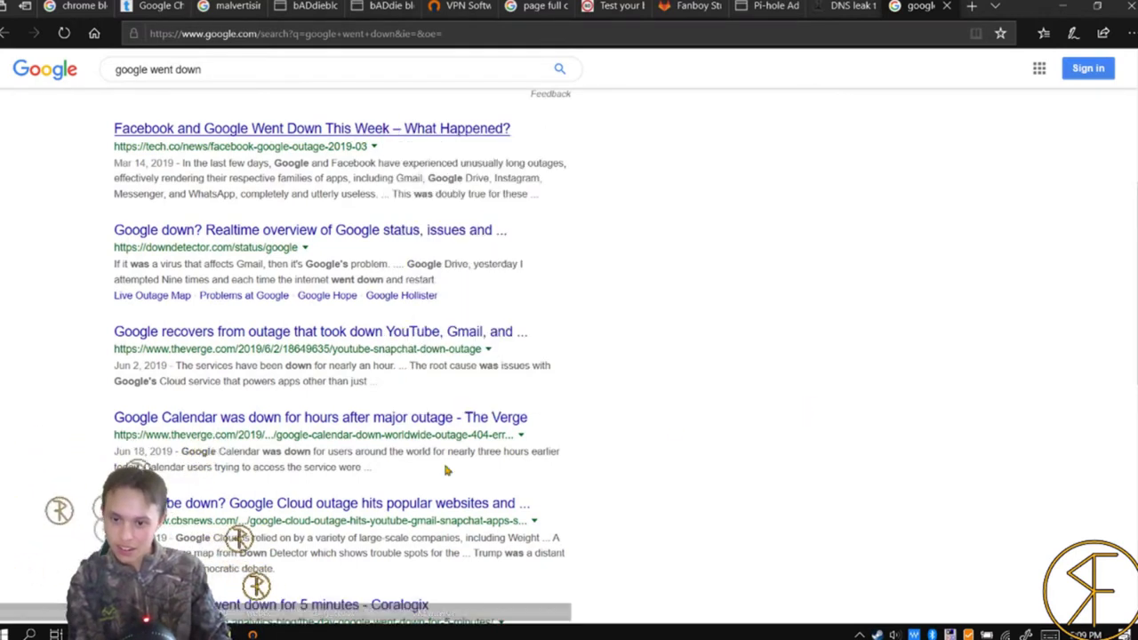
{"action": "scroll", "coordinate": [363, 516], "scroll_direction": "down", "scroll_amount": 1}
{"action": "scroll", "coordinate": [362, 516], "scroll_direction": "down", "scroll_amount": 4}
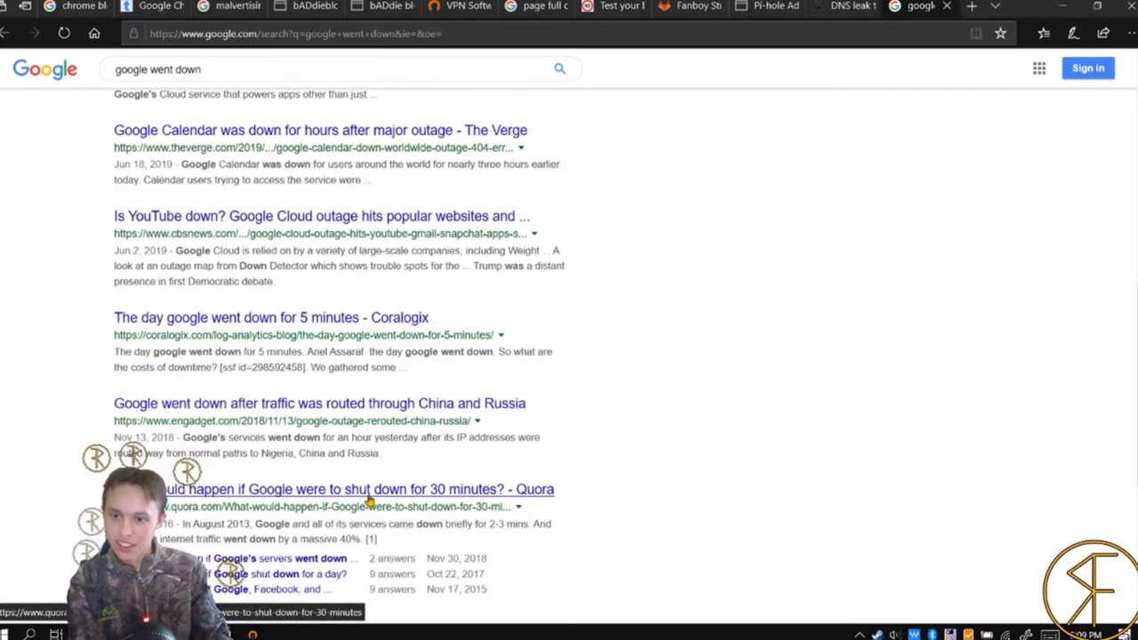
{"action": "scroll", "coordinate": [330, 310], "scroll_direction": "down", "scroll_amount": 1}
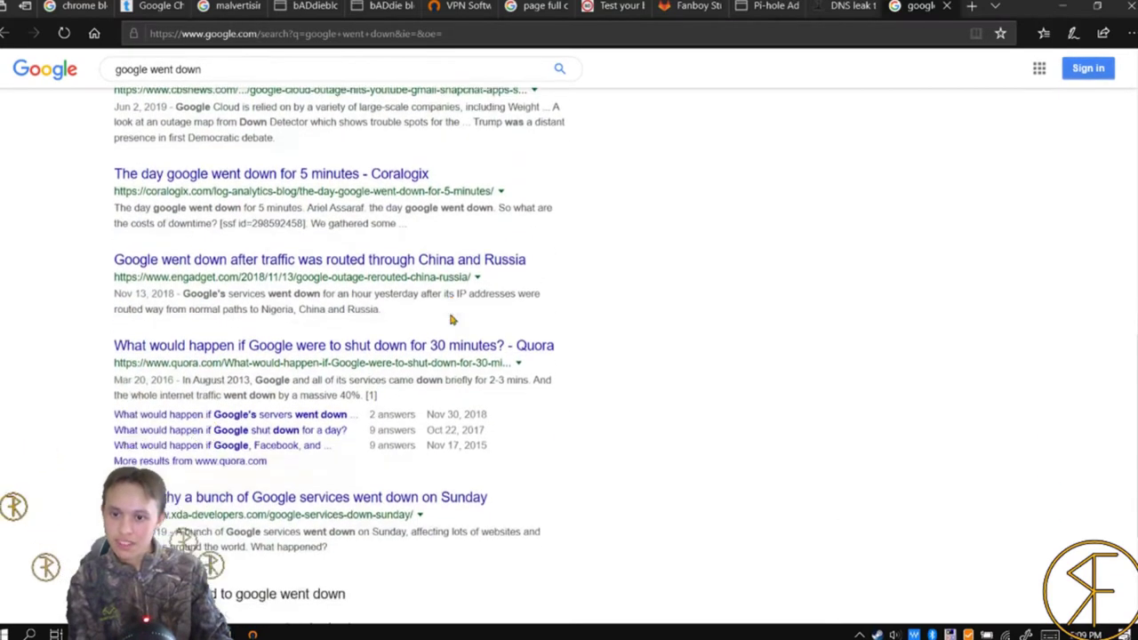
{"action": "scroll", "coordinate": [511, 241], "scroll_direction": "down", "scroll_amount": 1}
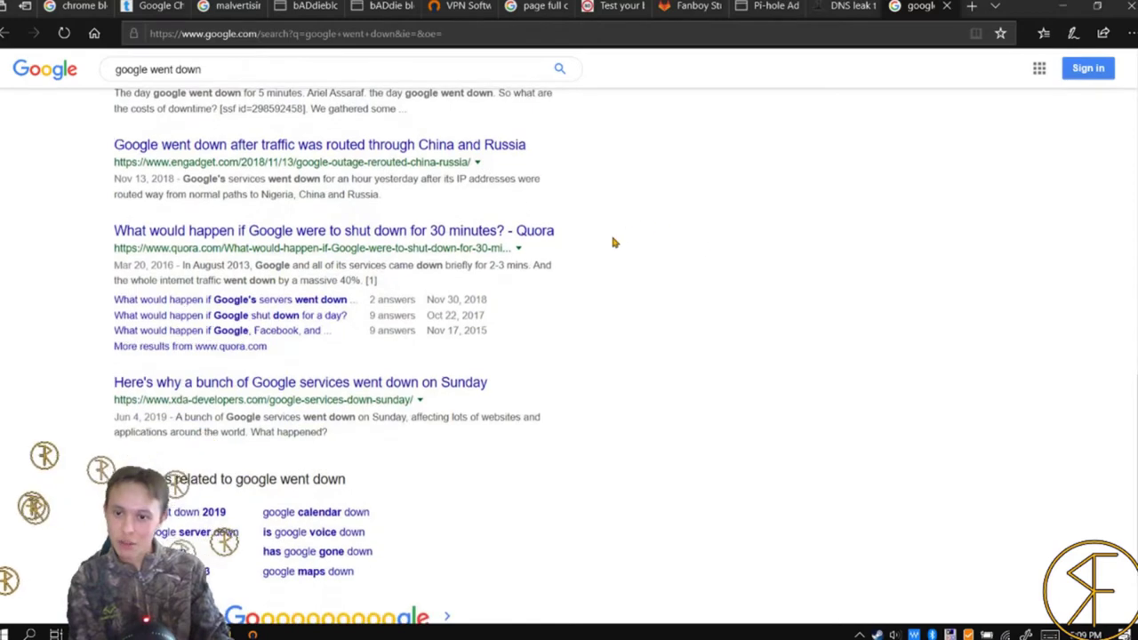
{"action": "scroll", "coordinate": [501, 346], "scroll_direction": "down", "scroll_amount": 1}
{"action": "scroll", "coordinate": [805, 335], "scroll_direction": "up", "scroll_amount": 1}
{"action": "scroll", "coordinate": [805, 335], "scroll_direction": "up", "scroll_amount": 9}
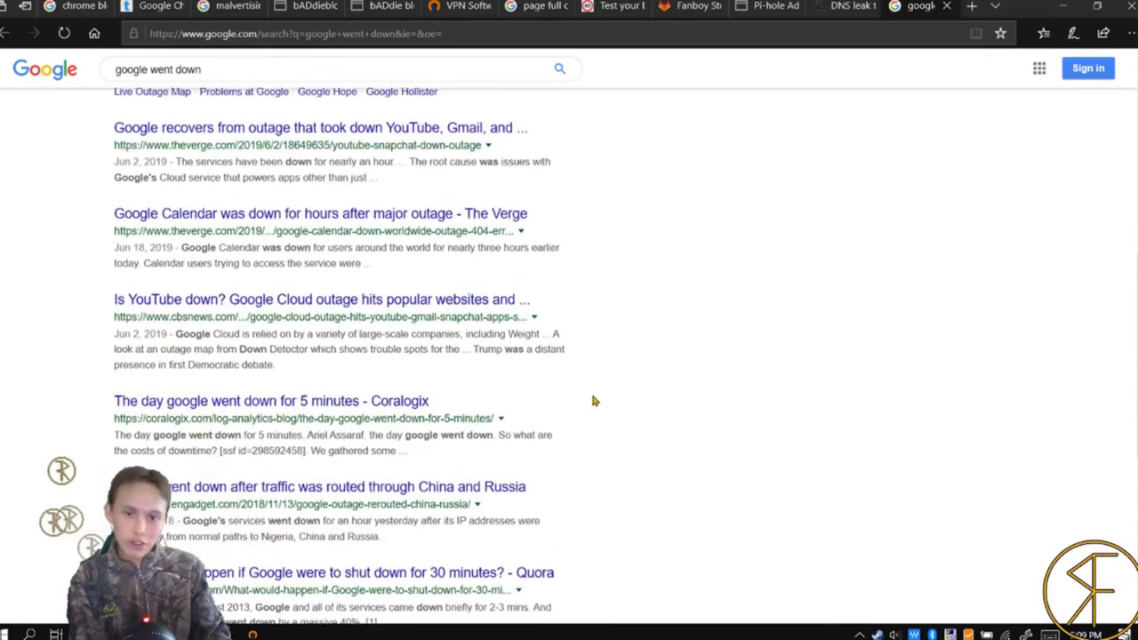
{"action": "scroll", "coordinate": [1000, 364], "scroll_direction": "up", "scroll_amount": 1}
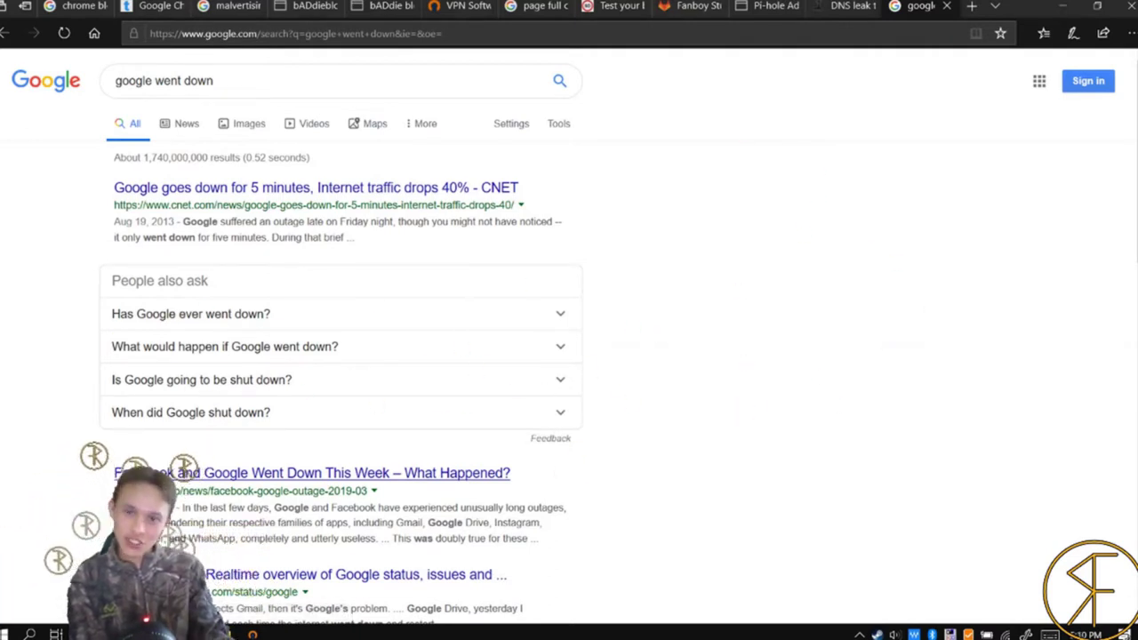
- Close the Google results tab, recheck the servers at the start of the DNS leak test results, and open a blank tab
{"action": "left_click", "coordinate": [947, 6]}
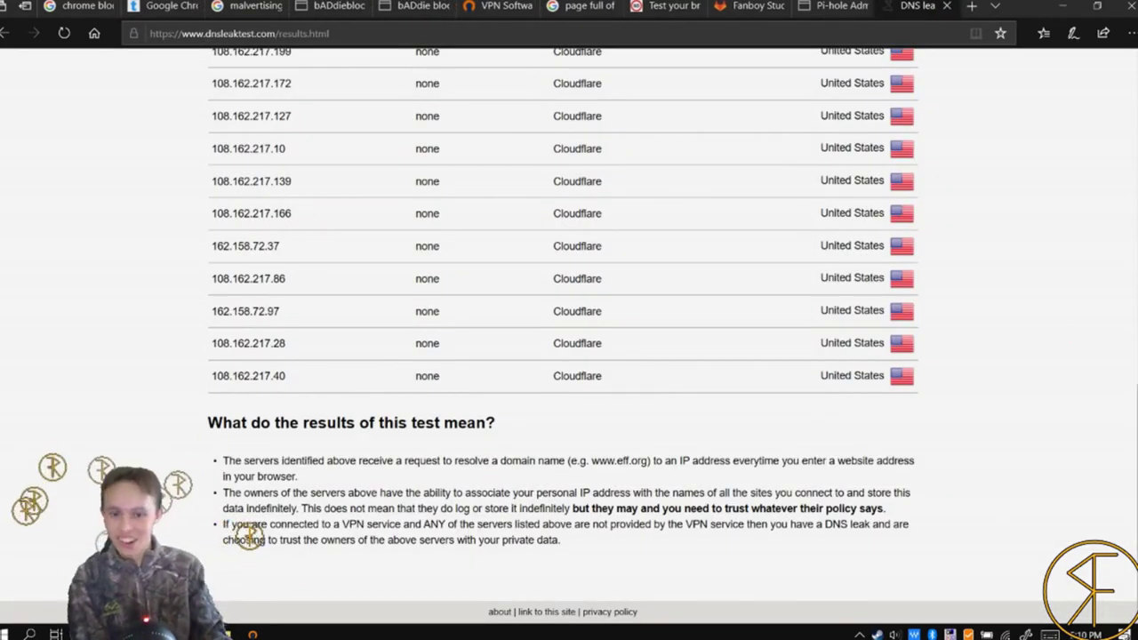
{"action": "scroll", "coordinate": [569, 329], "scroll_direction": "up", "scroll_amount": 10}
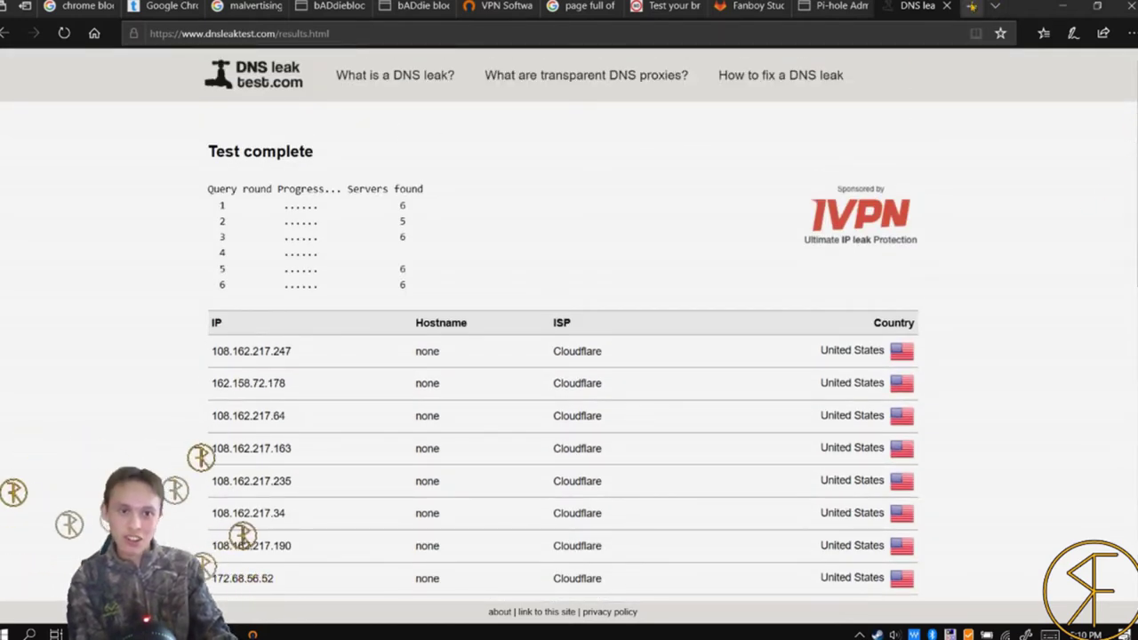
{"action": "left_click", "coordinate": [968, 7]}
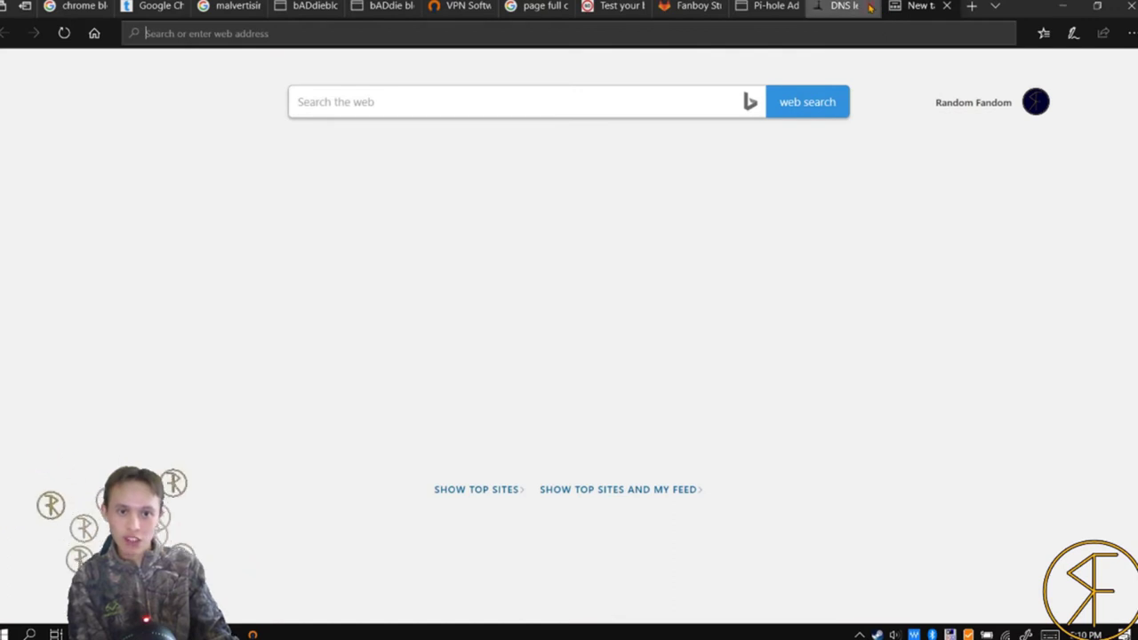
- Close the DNS leak test and Pi-hole tabs, and check the badass-bADdie-block GitLab project page before returning to the blank tab
{"action": "left_click", "coordinate": [872, 8]}
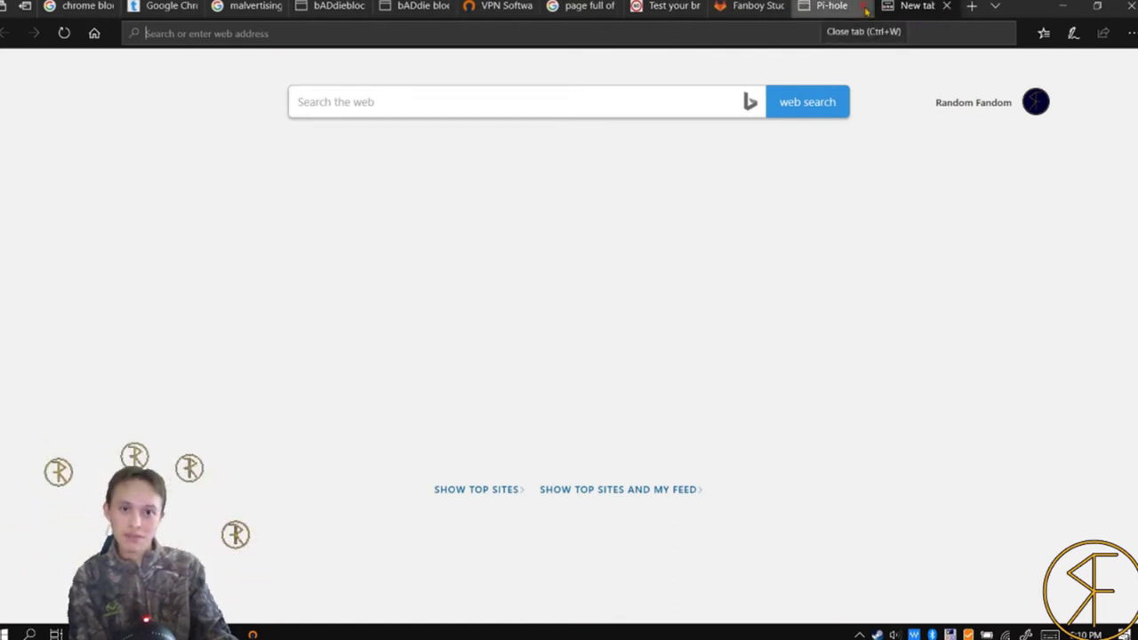
{"action": "left_click", "coordinate": [865, 8]}
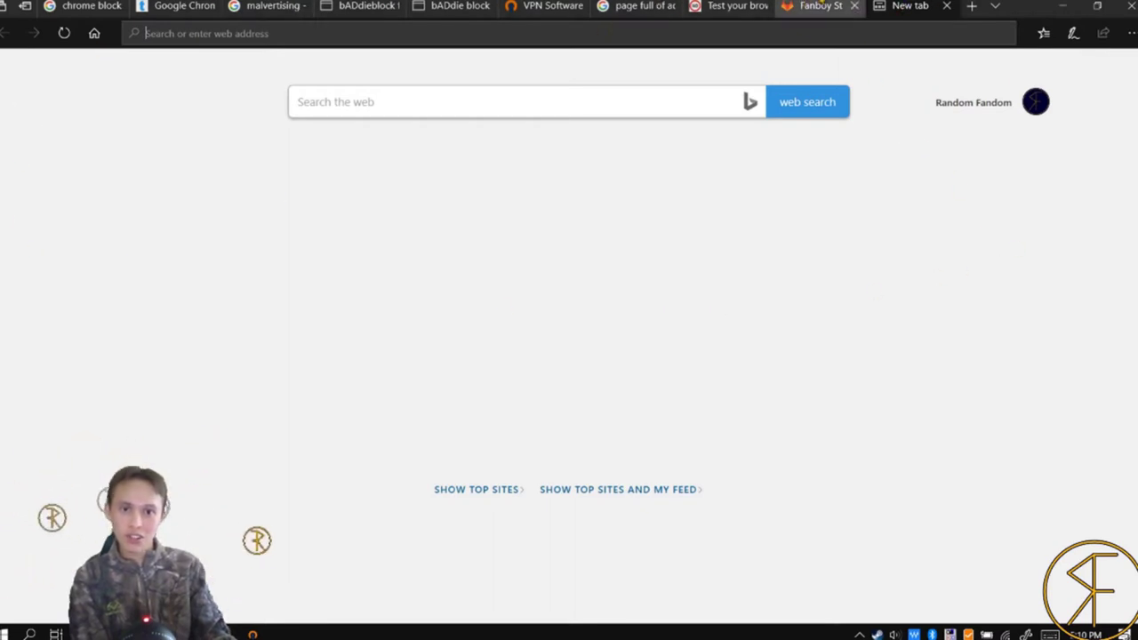
{"action": "left_click", "coordinate": [823, 5]}
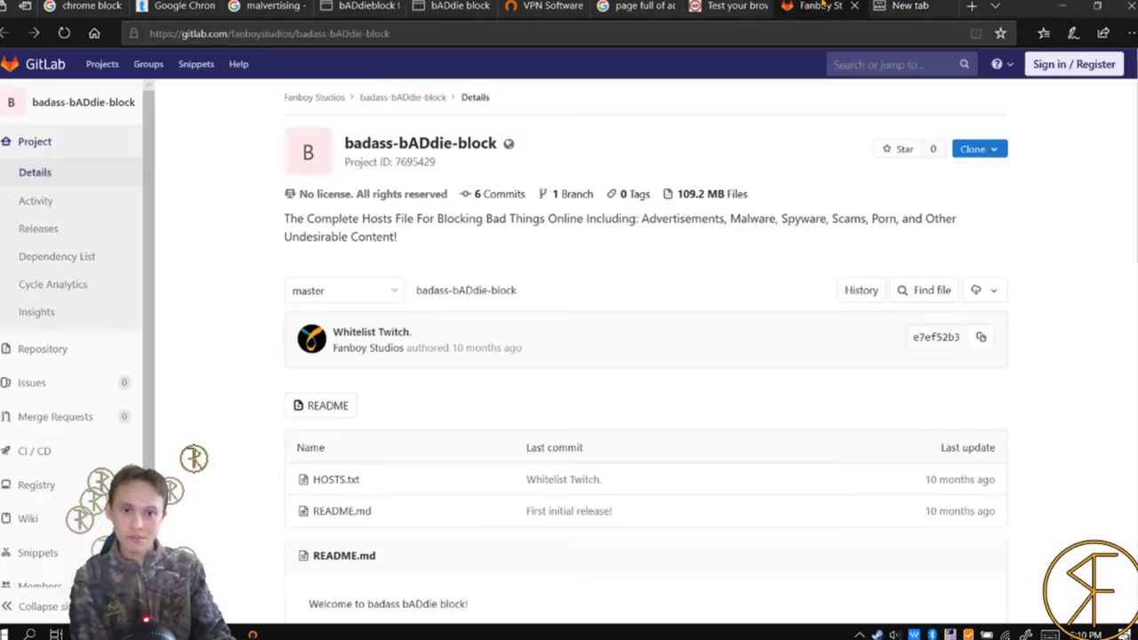
{"action": "left_click", "coordinate": [907, 6]}
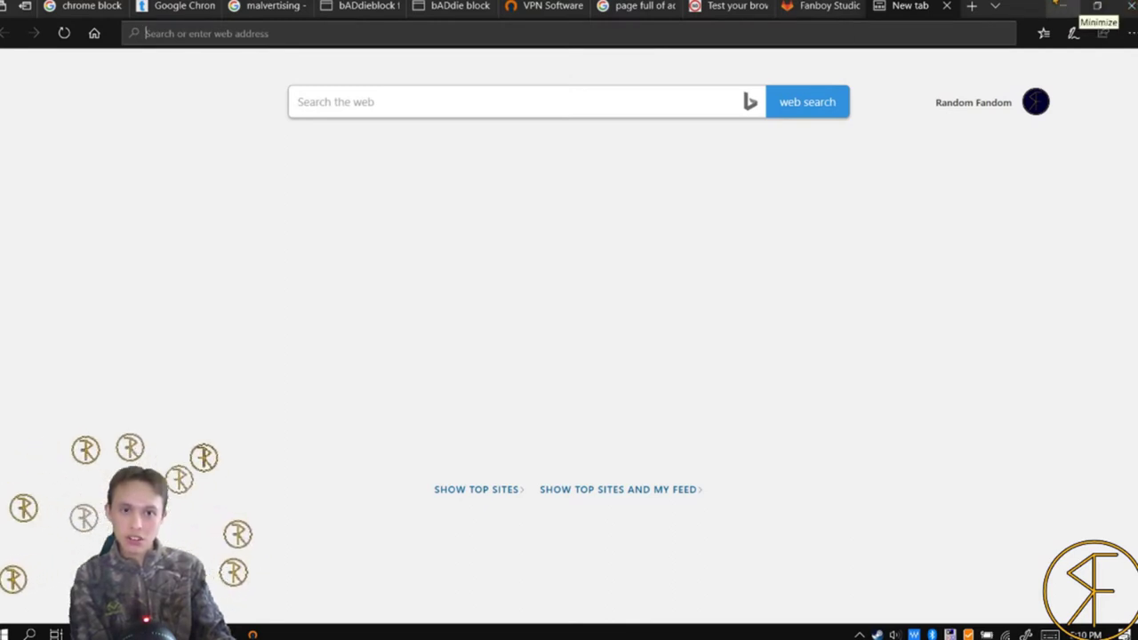
- Minimize the browser and switch to the OpenVPN Connect window
{"action": "left_click", "coordinate": [1063, 7]}
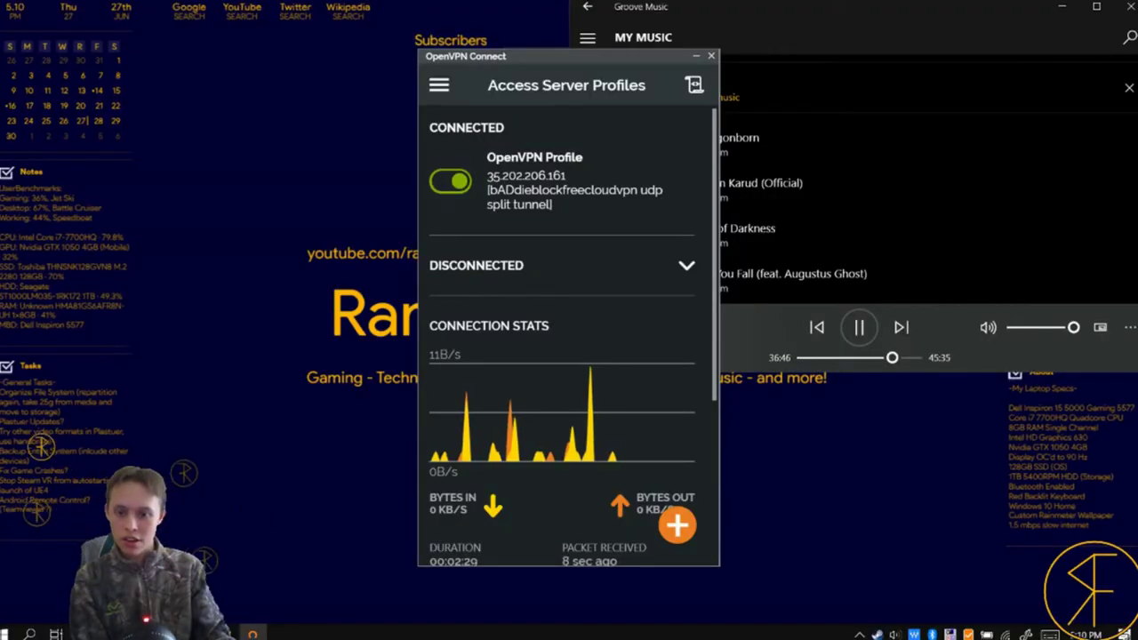
{"action": "left_click", "coordinate": [253, 635]}
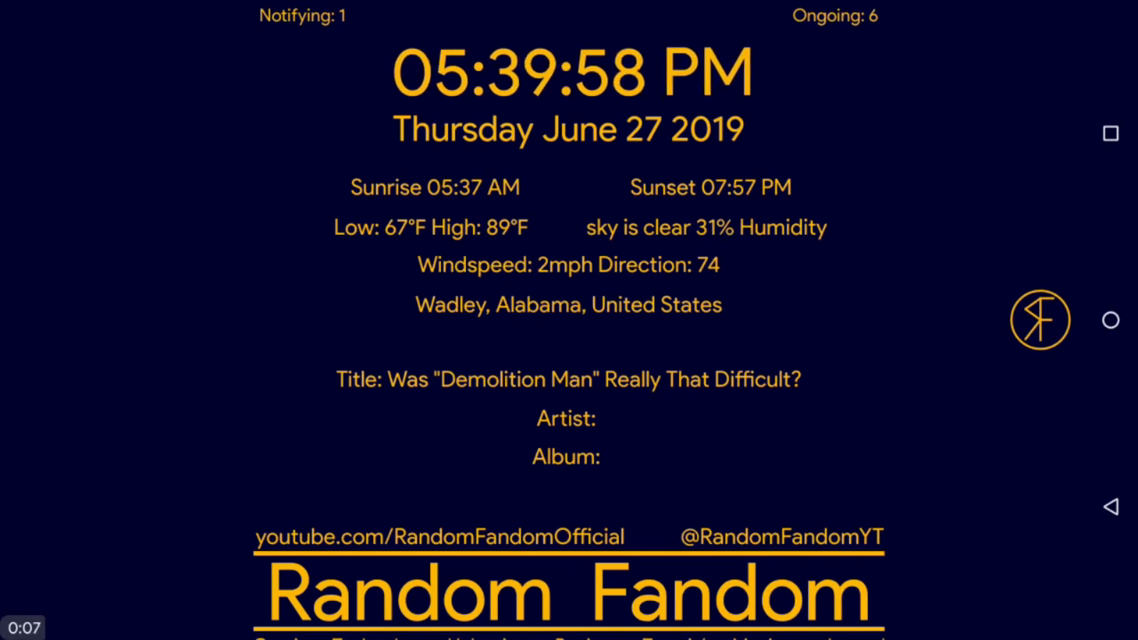
- Open the Play Store on the Android device and look up openvpn to show the OpenVPN Connect listing
{"action": "left_click", "coordinate": [1041, 320]}
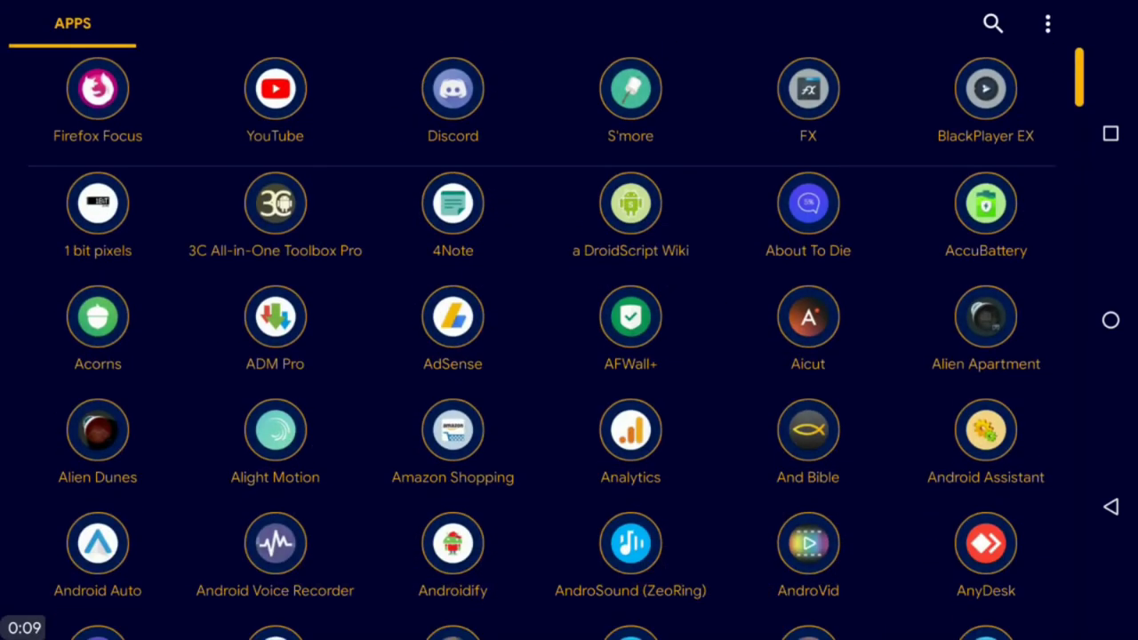
{"action": "left_click", "coordinate": [1048, 16]}
{"action": "left_click", "coordinate": [981, 31]}
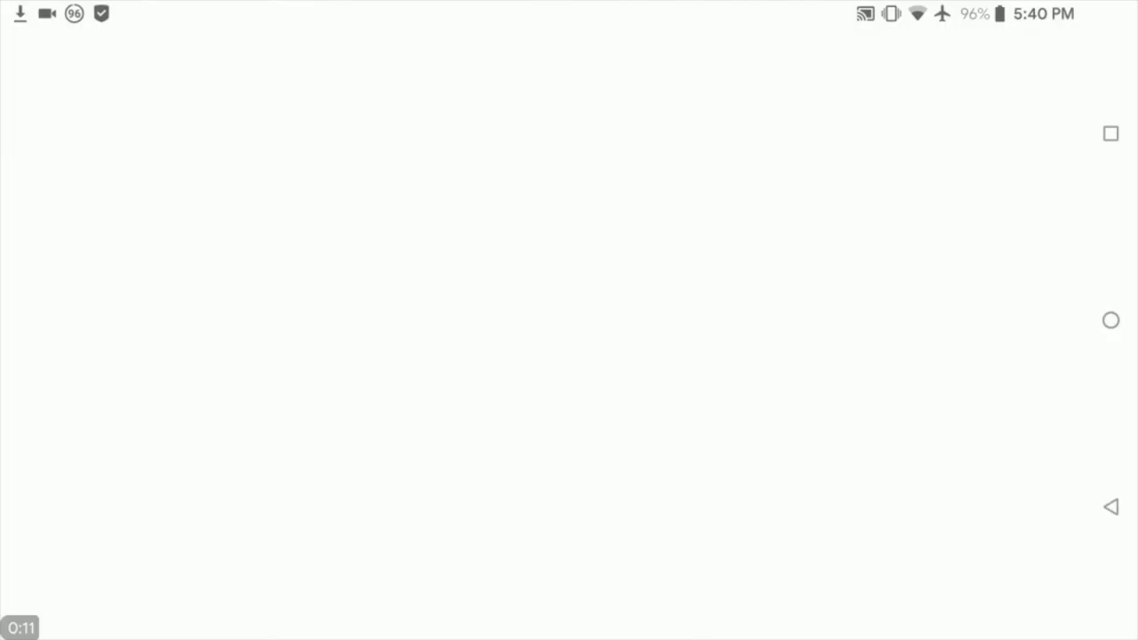
{"action": "left_click", "coordinate": [810, 68]}
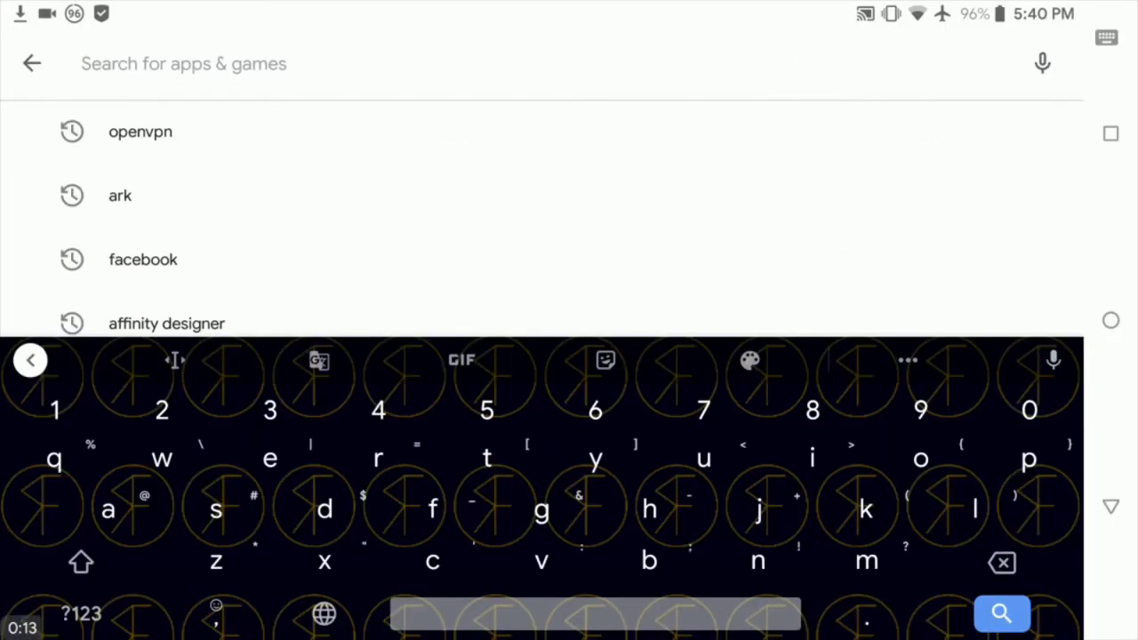
{"action": "left_click", "coordinate": [719, 142]}
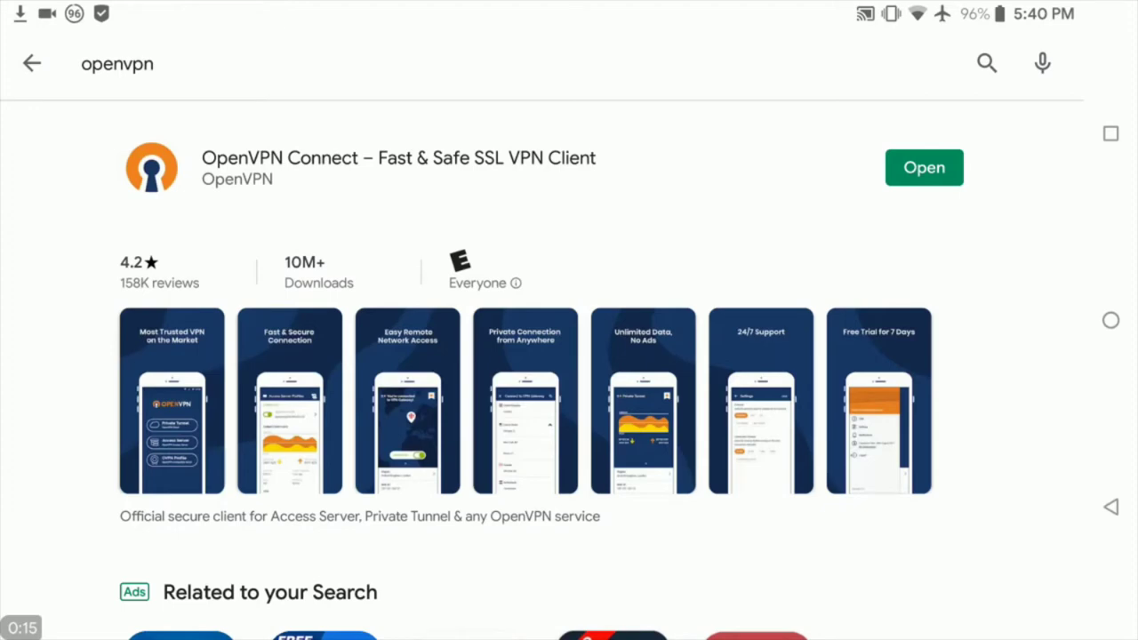
- Search the Play Store for "zar" and open the ZArchiver app page
{"action": "left_click", "coordinate": [117, 63]}
{"action": "left_click", "coordinate": [1041, 63]}
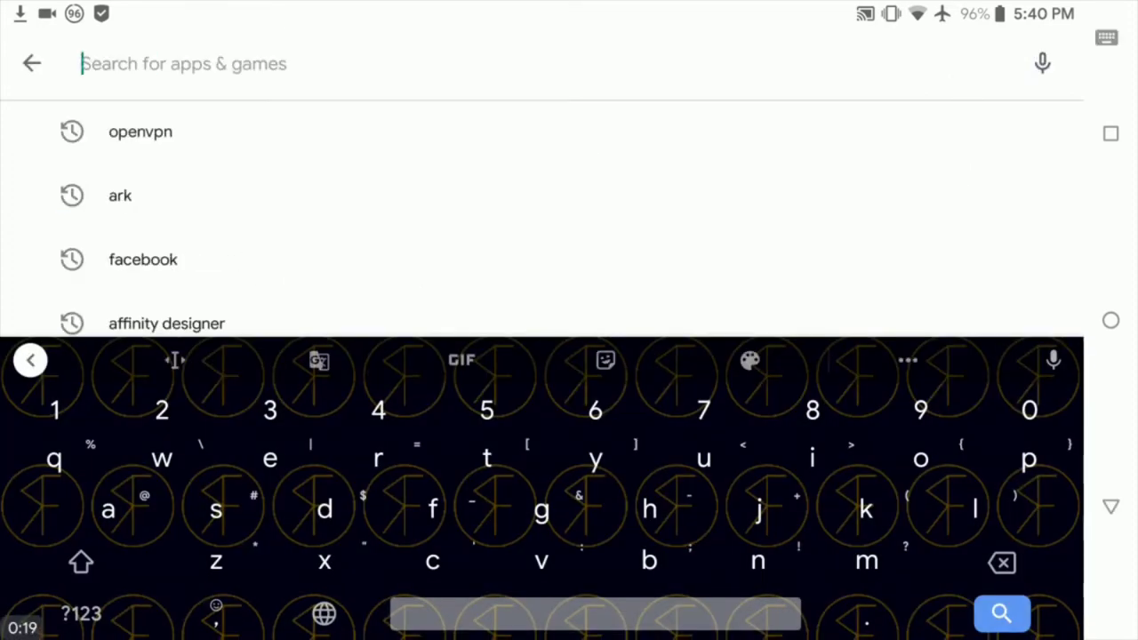
{"action": "type", "text": "zar"}
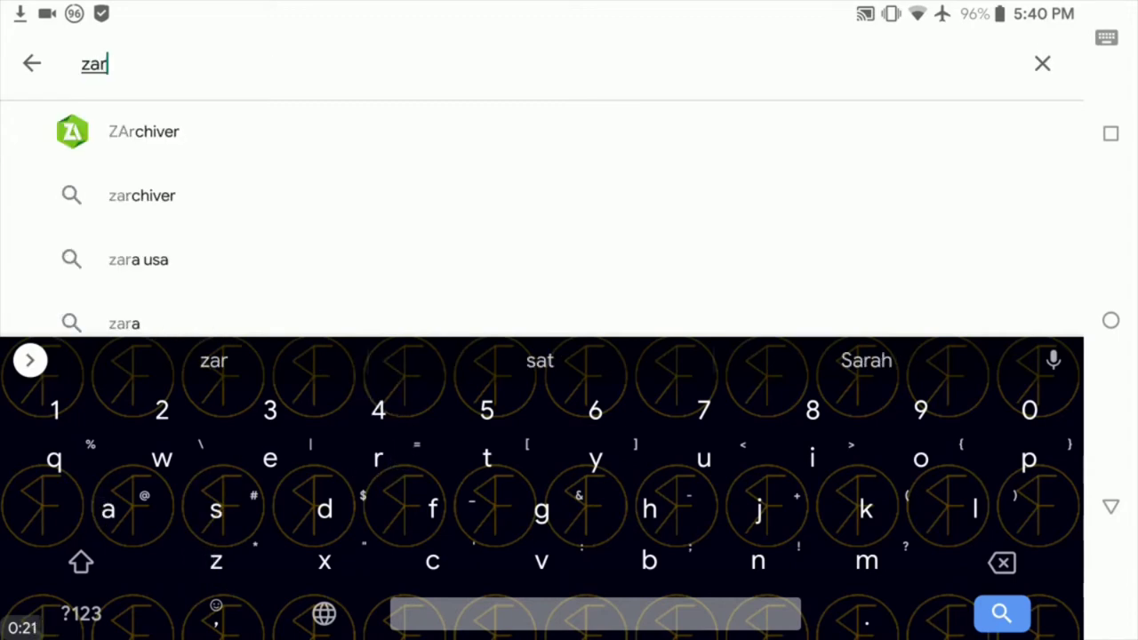
{"action": "left_click", "coordinate": [143, 132]}
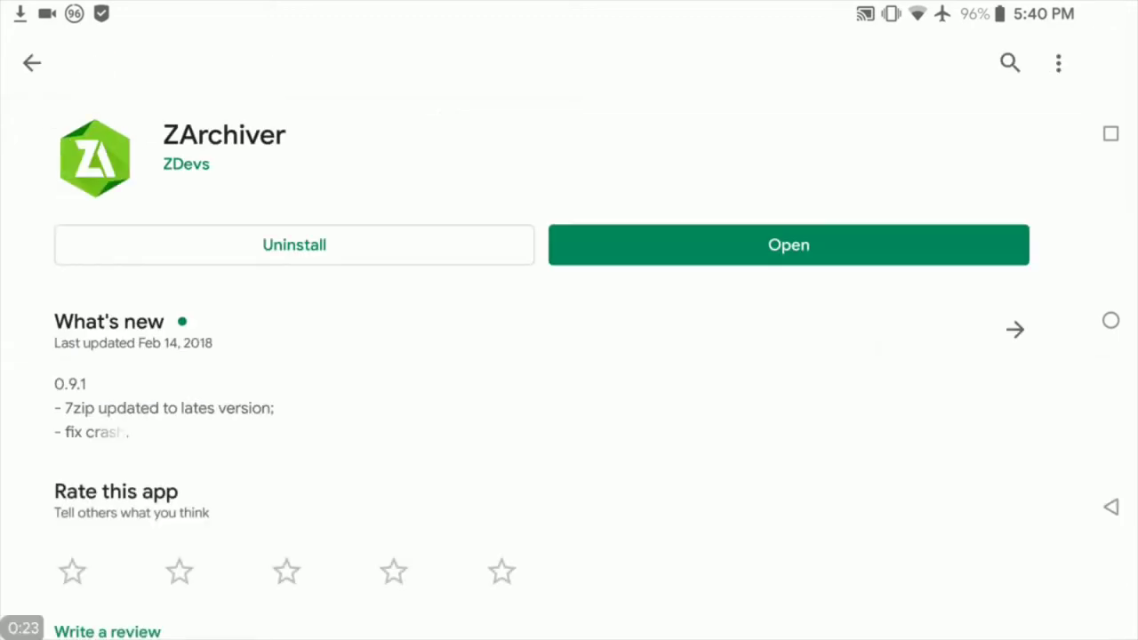
- Switch to the mobile browser's "Baddieblock free cloud vpn" Google results and open the bADdieblock free cloud vpn site
{"action": "left_click", "coordinate": [1111, 320]}
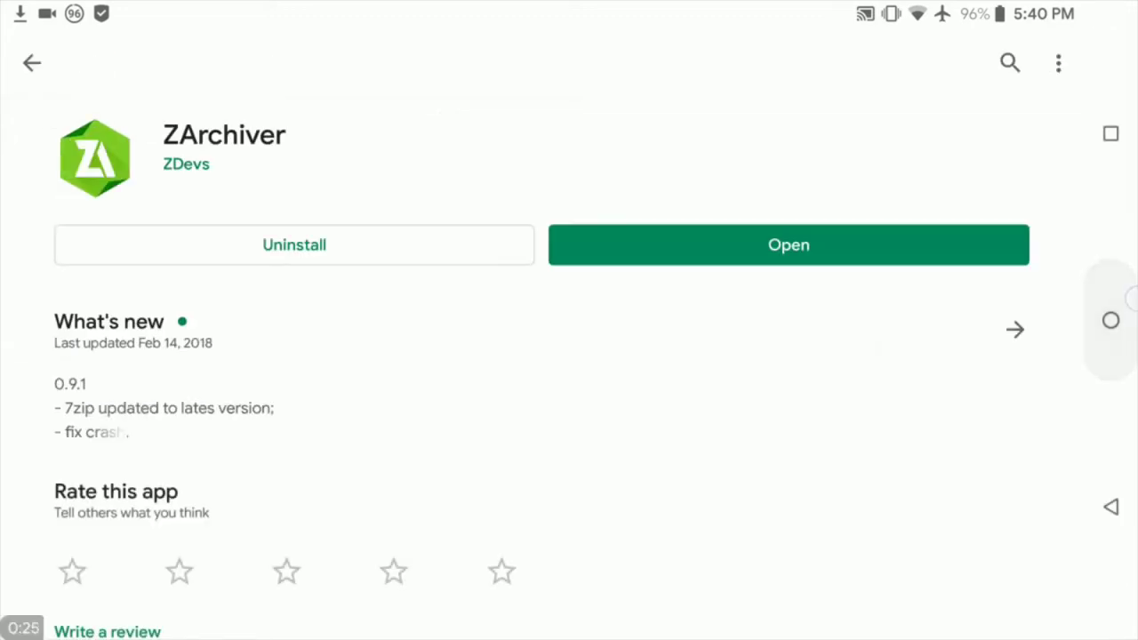
{"action": "left_click", "coordinate": [1111, 133]}
{"action": "left_click_drag", "start_coordinate": [648, 293], "coordinate": [649, 516]}
{"action": "left_click", "coordinate": [564, 322]}
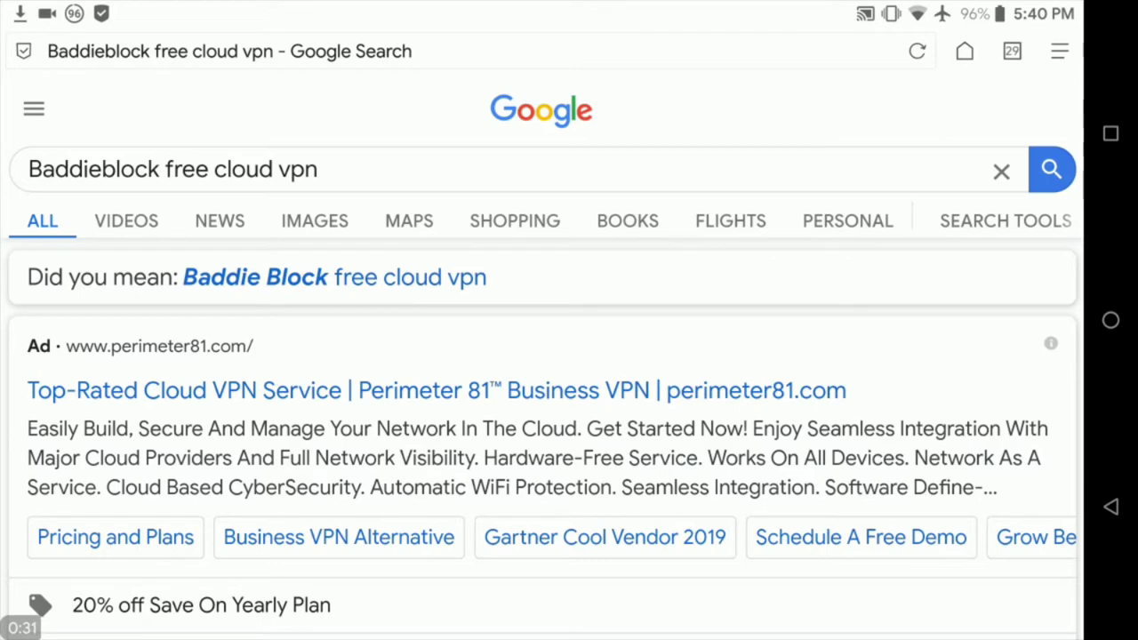
{"action": "left_click_drag", "start_coordinate": [854, 389], "coordinate": [845, 160]}
{"action": "left_click_drag", "start_coordinate": [838, 379], "coordinate": [892, 224]}
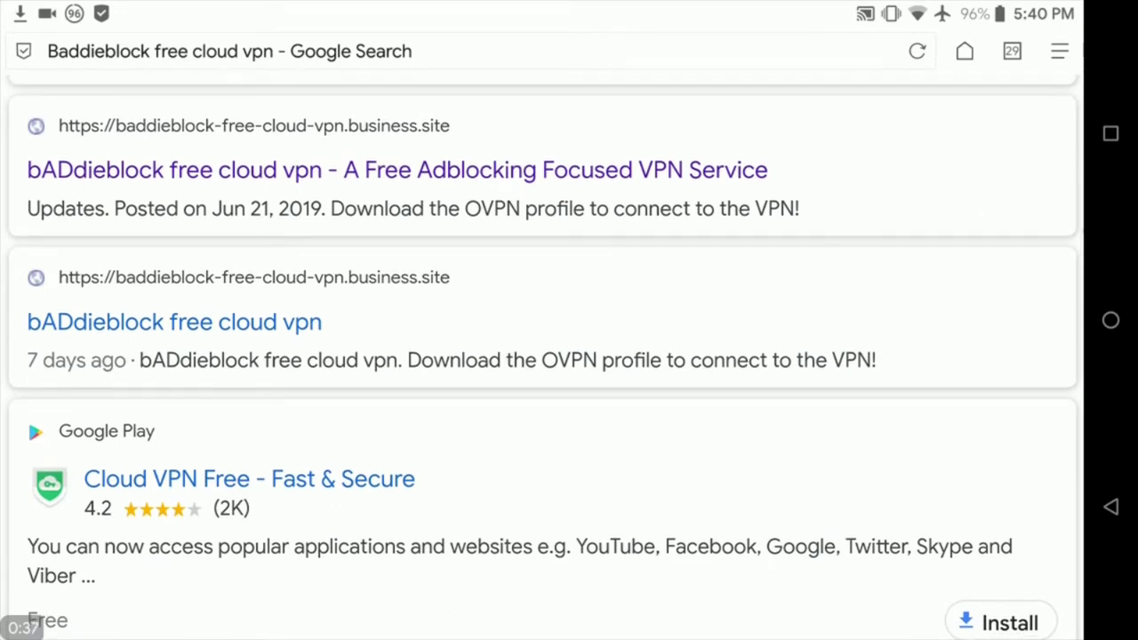
{"action": "left_click", "coordinate": [397, 169]}
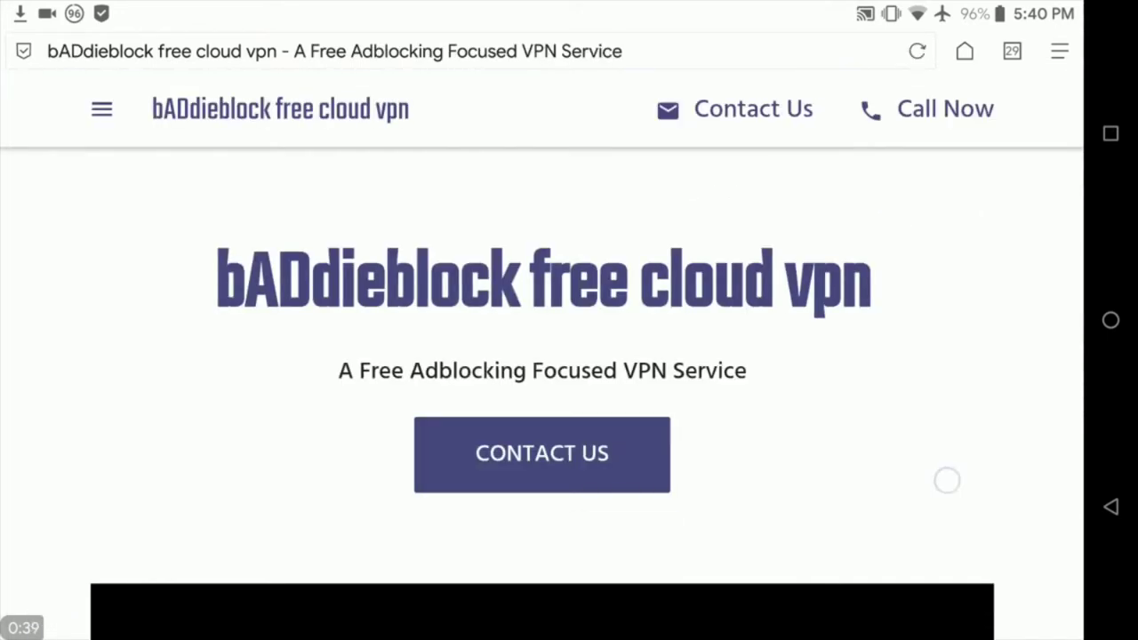
- Find the OVPN profile post, open its Google Drive page and request the download of bADdie block free cloud vpn.zip
{"action": "left_click_drag", "start_coordinate": [979, 376], "coordinate": [979, 133]}
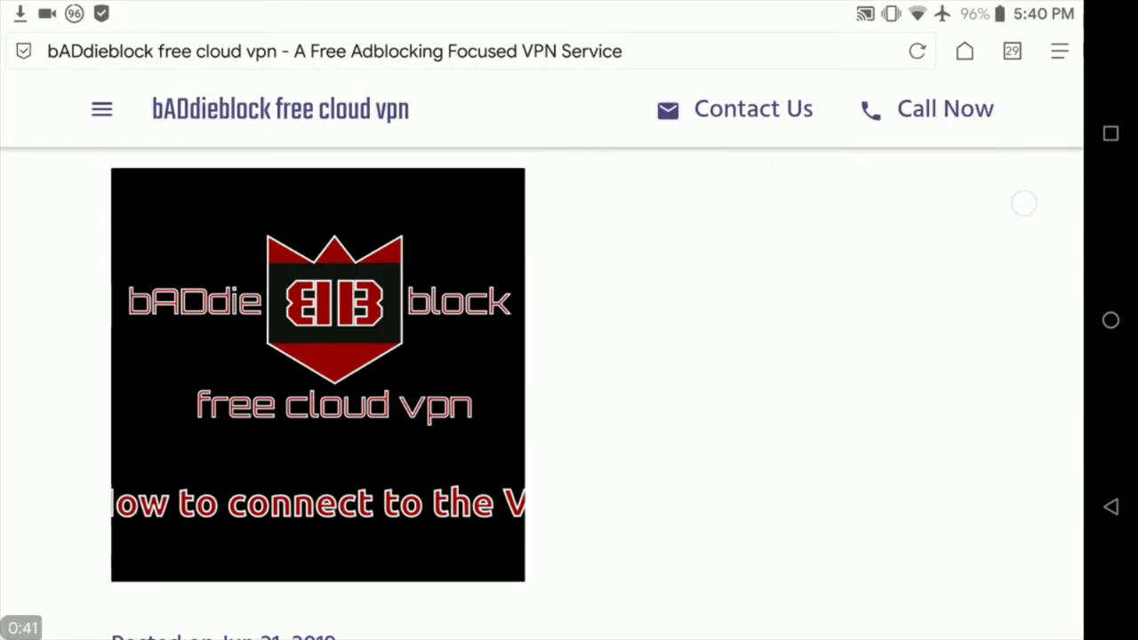
{"action": "left_click_drag", "start_coordinate": [1019, 201], "coordinate": [671, 395]}
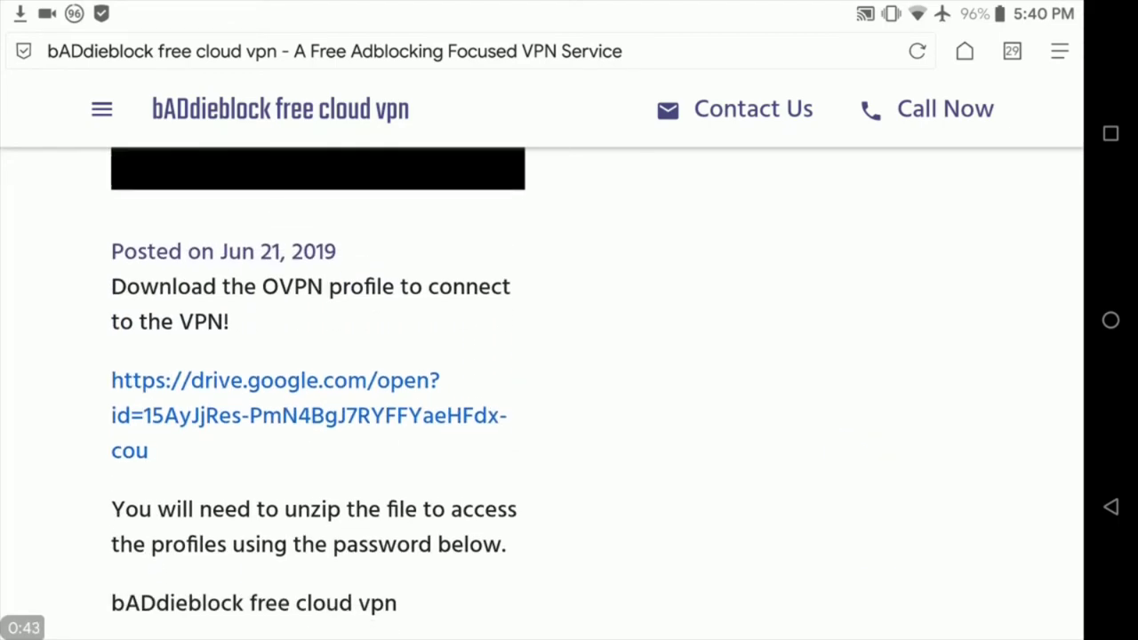
{"action": "left_click", "coordinate": [1012, 51]}
{"action": "left_click", "coordinate": [660, 503]}
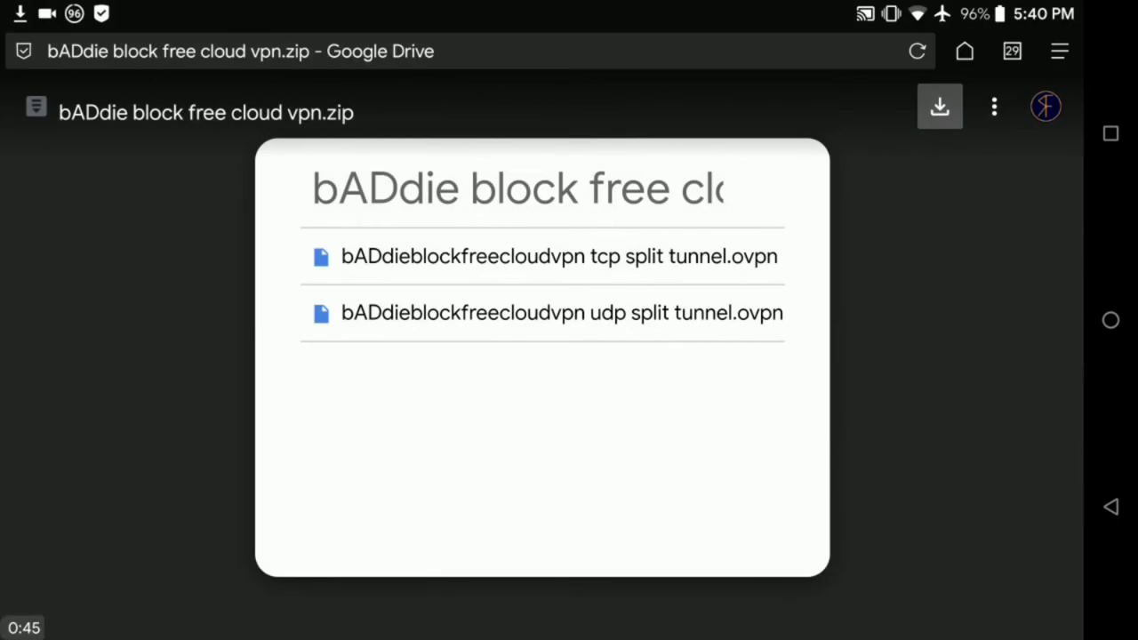
{"action": "left_click", "coordinate": [940, 106]}
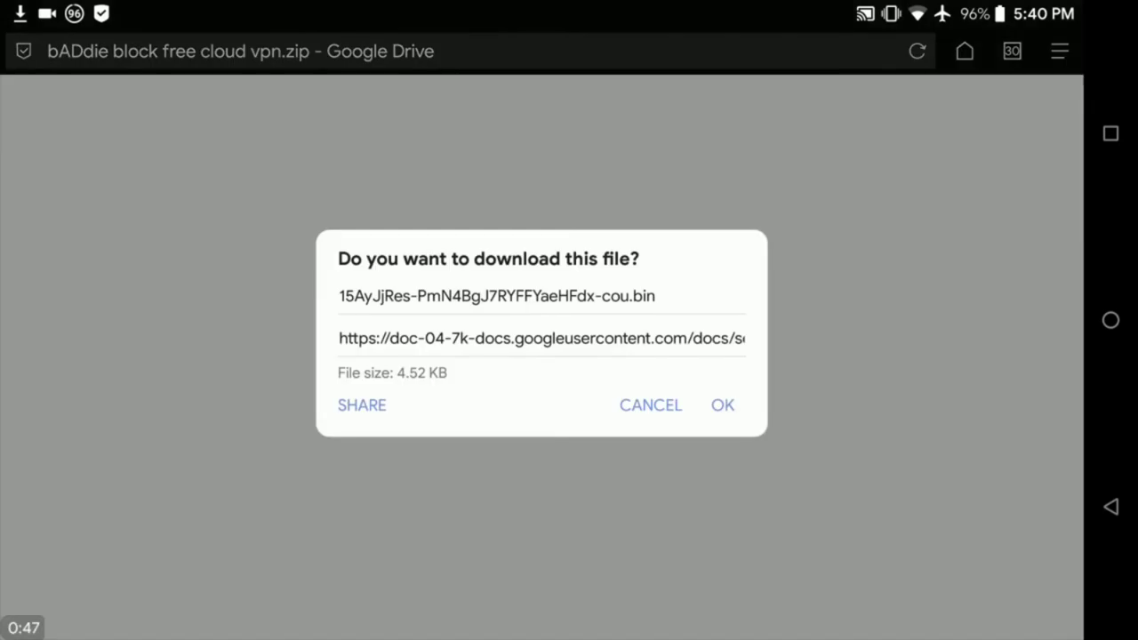
- Clear the download's suggested file name, including its .bin extension, and start a new name with "bADd"
{"action": "left_click", "coordinate": [706, 297]}
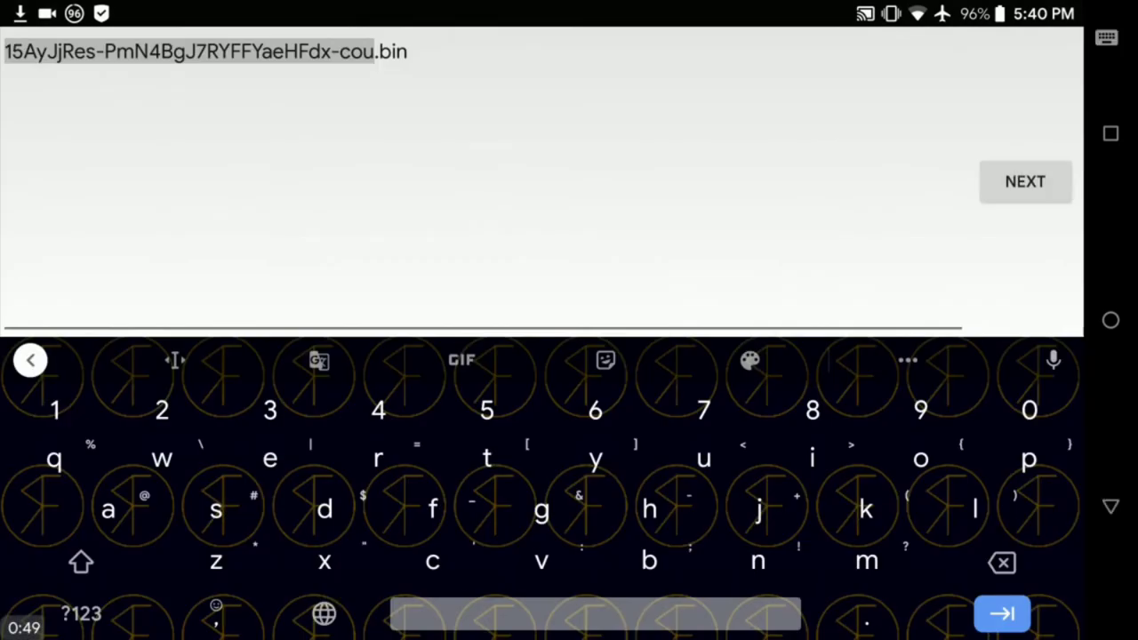
{"action": "left_click", "coordinate": [708, 72]}
{"action": "key", "text": "BackSpace"}
{"action": "key", "text": "BackSpace"}
{"action": "key", "text": "BackSpace"}
{"action": "key", "text": "BackSpace"}
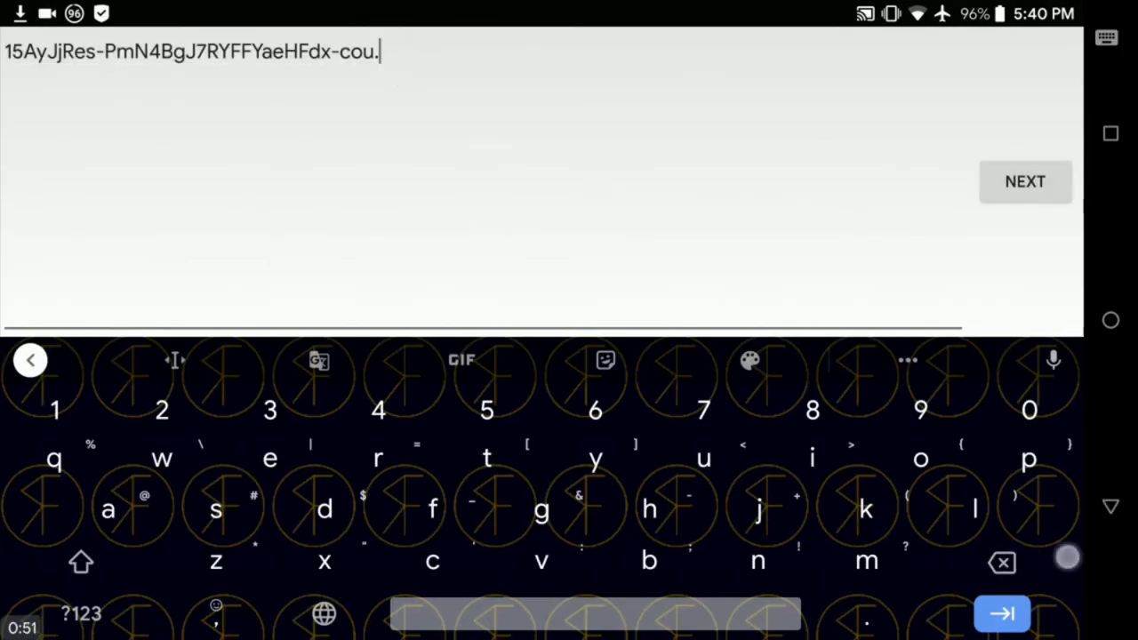
{"action": "type", "text": "."}
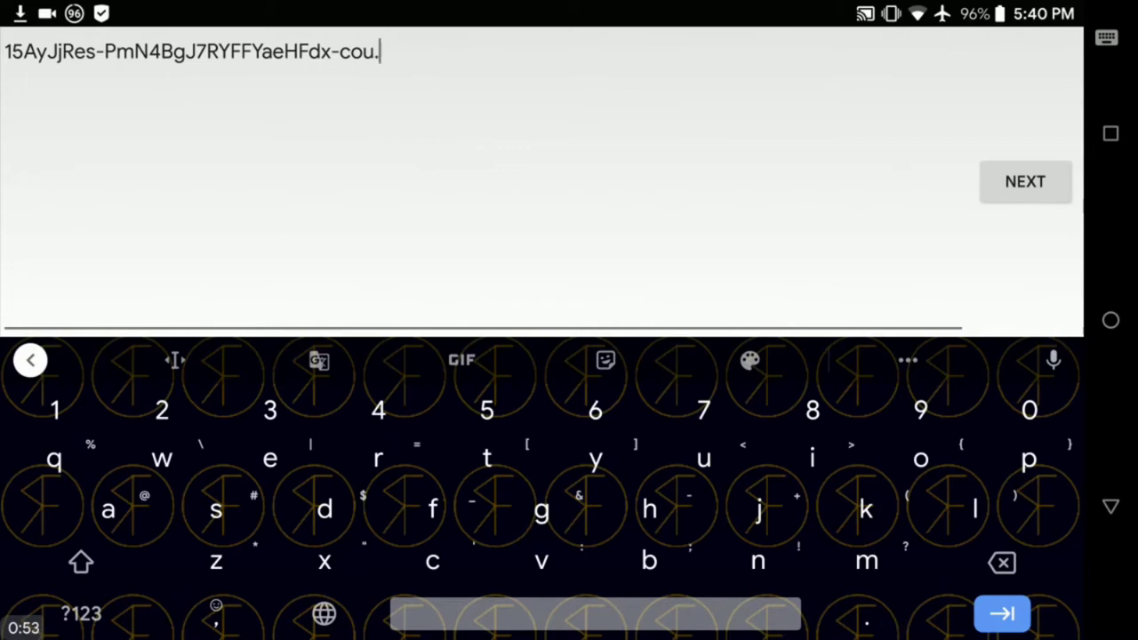
{"action": "key", "text": "BackSpace"}
{"action": "key", "text": "BackSpace"}
{"action": "key", "text": "BackSpace"}
{"action": "key", "text": "BackSpace"}
{"action": "key", "text": "BackSpace"}
{"action": "key", "text": "BackSpace"}
{"action": "key", "text": "BackSpace"}
{"action": "key", "text": "BackSpace"}
{"action": "key", "text": "BackSpace"}
{"action": "key", "text": "BackSpace"}
{"action": "key", "text": "BackSpace"}
{"action": "key", "text": "BackSpace"}
{"action": "key", "text": "BackSpace"}
{"action": "key", "text": "BackSpace"}
{"action": "key", "text": "BackSpace"}
{"action": "key", "text": "BackSpace"}
{"action": "key", "text": "BackSpace"}
{"action": "key", "text": "BackSpace"}
{"action": "key", "text": "BackSpace"}
{"action": "key", "text": "BackSpace"}
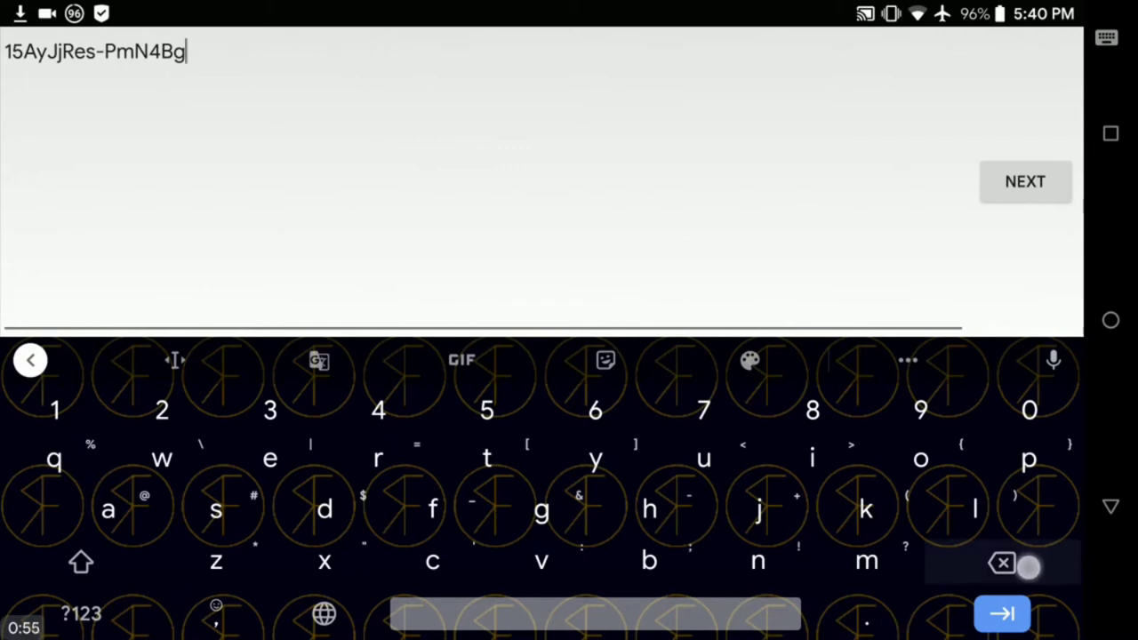
{"action": "key", "text": "BackSpace"}
{"action": "key", "text": "BackSpace"}
{"action": "key", "text": "BackSpace"}
{"action": "key", "text": "BackSpace"}
{"action": "key", "text": "BackSpace"}
{"action": "key", "text": "BackSpace"}
{"action": "key", "text": "BackSpace"}
{"action": "type", "text": "b"}
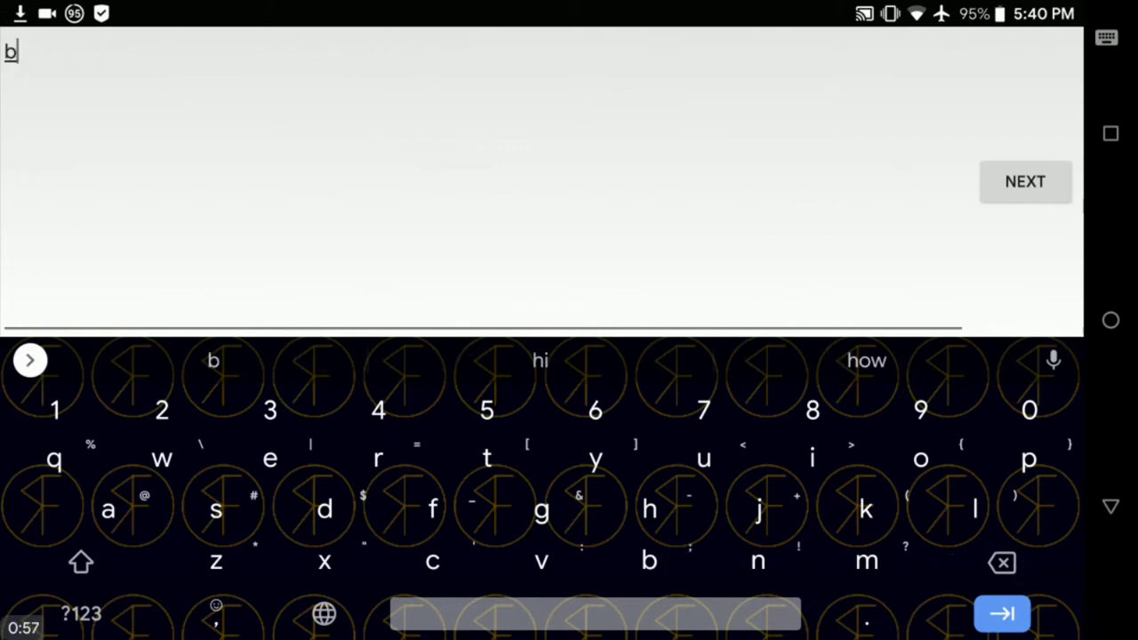
{"action": "left_click", "coordinate": [81, 562]}
{"action": "type", "text": "AD"}
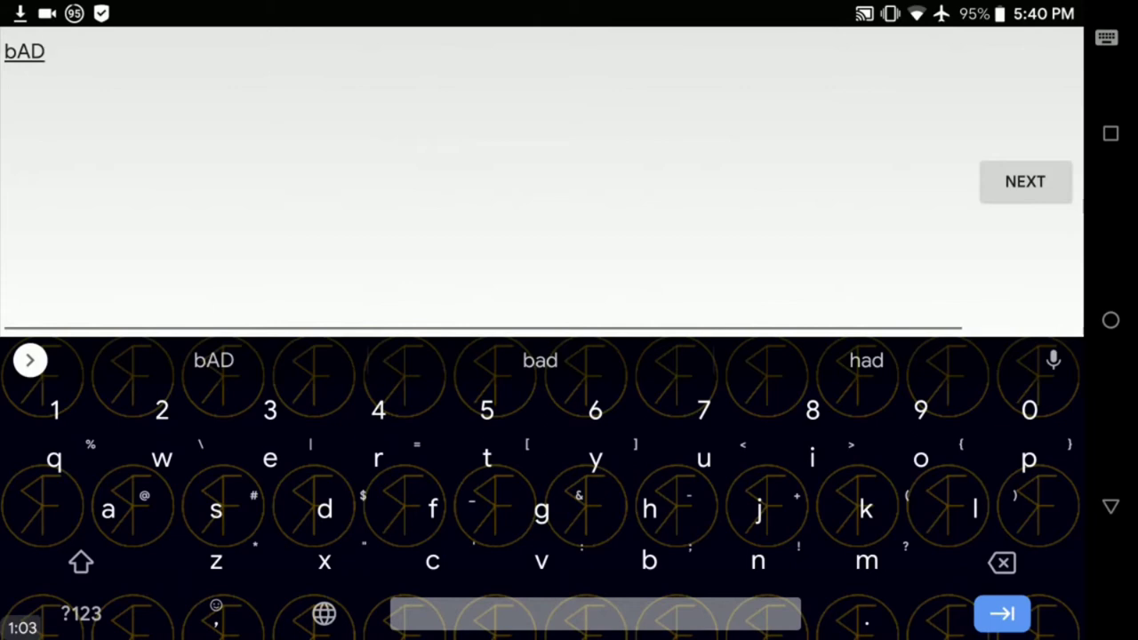
{"action": "type", "text": "d"}
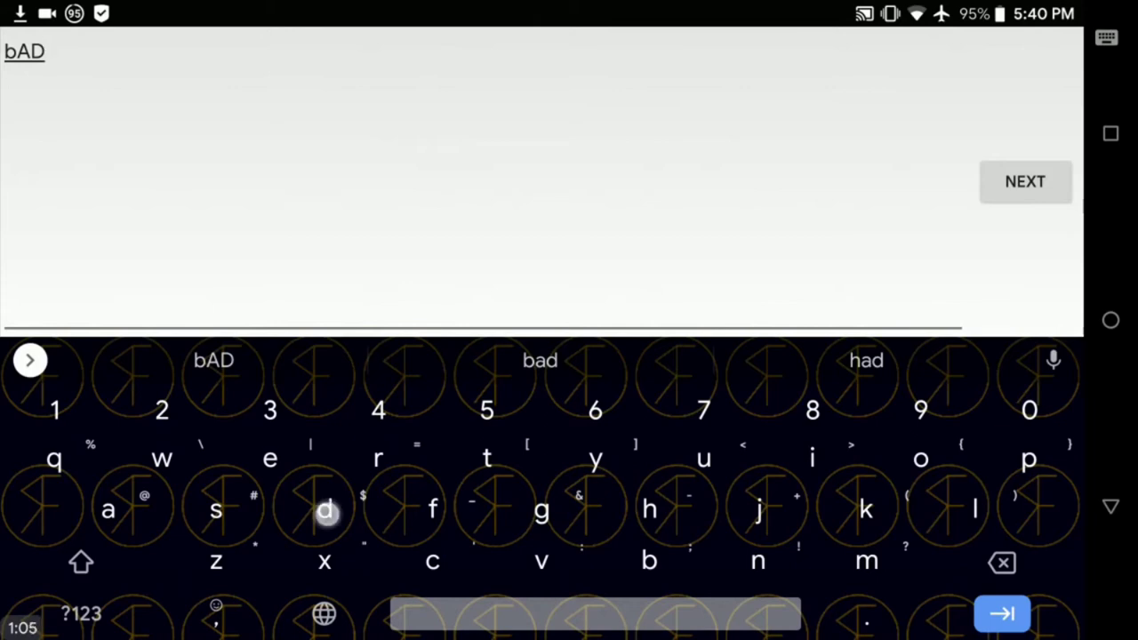